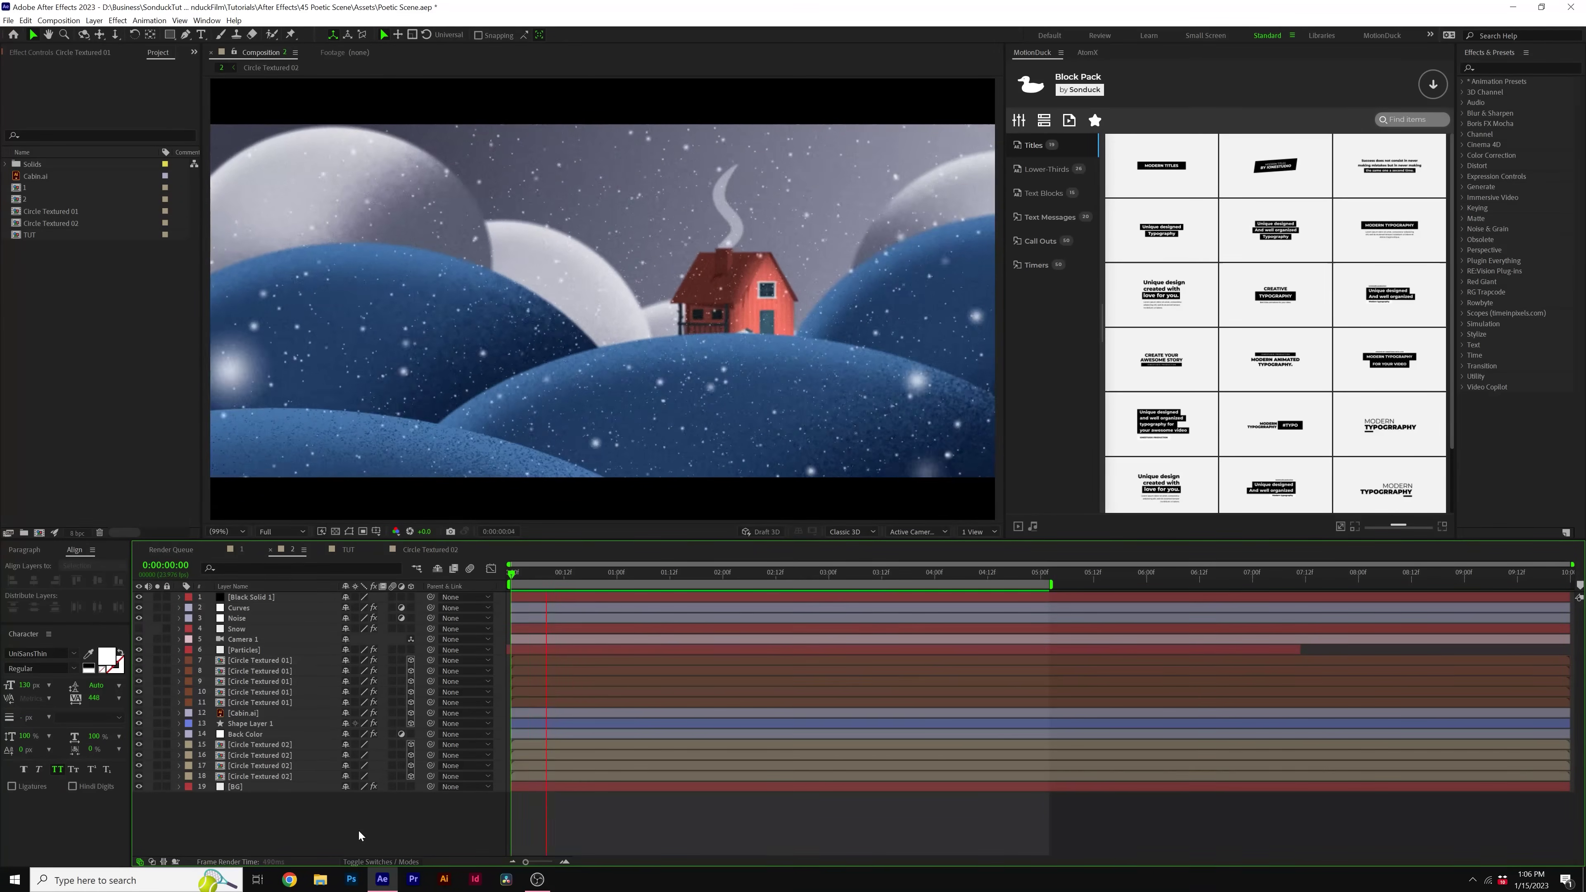
- Draw a large circle with the Ellipse tool in the empty TUT composition
{"action": "left_click", "coordinate": [348, 549]}
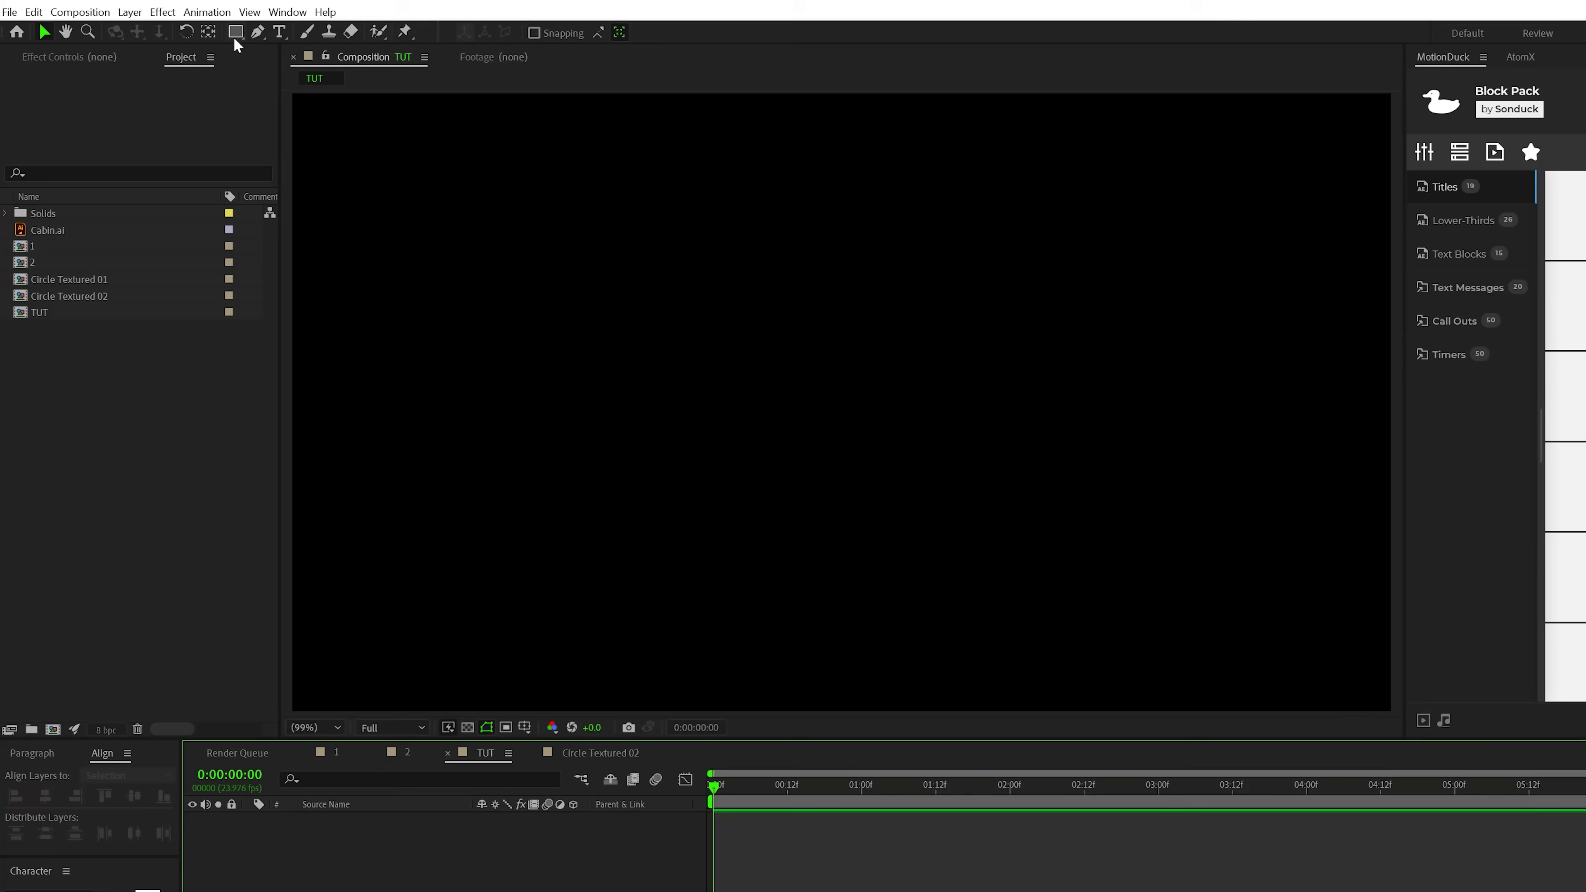
{"action": "left_click", "coordinate": [236, 31]}
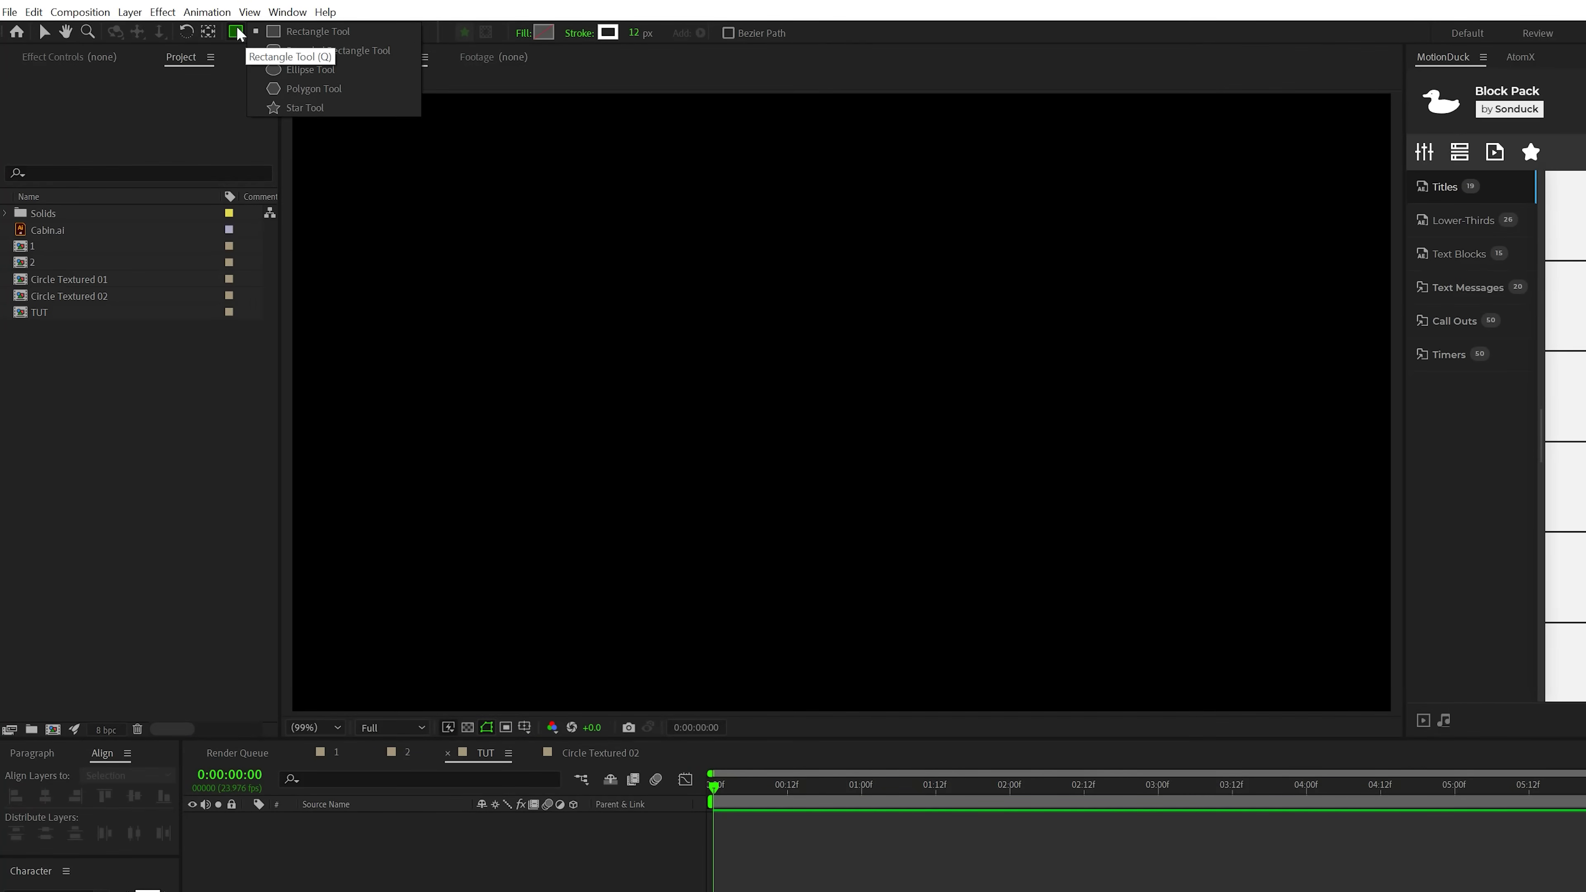
{"action": "left_click", "coordinate": [298, 70]}
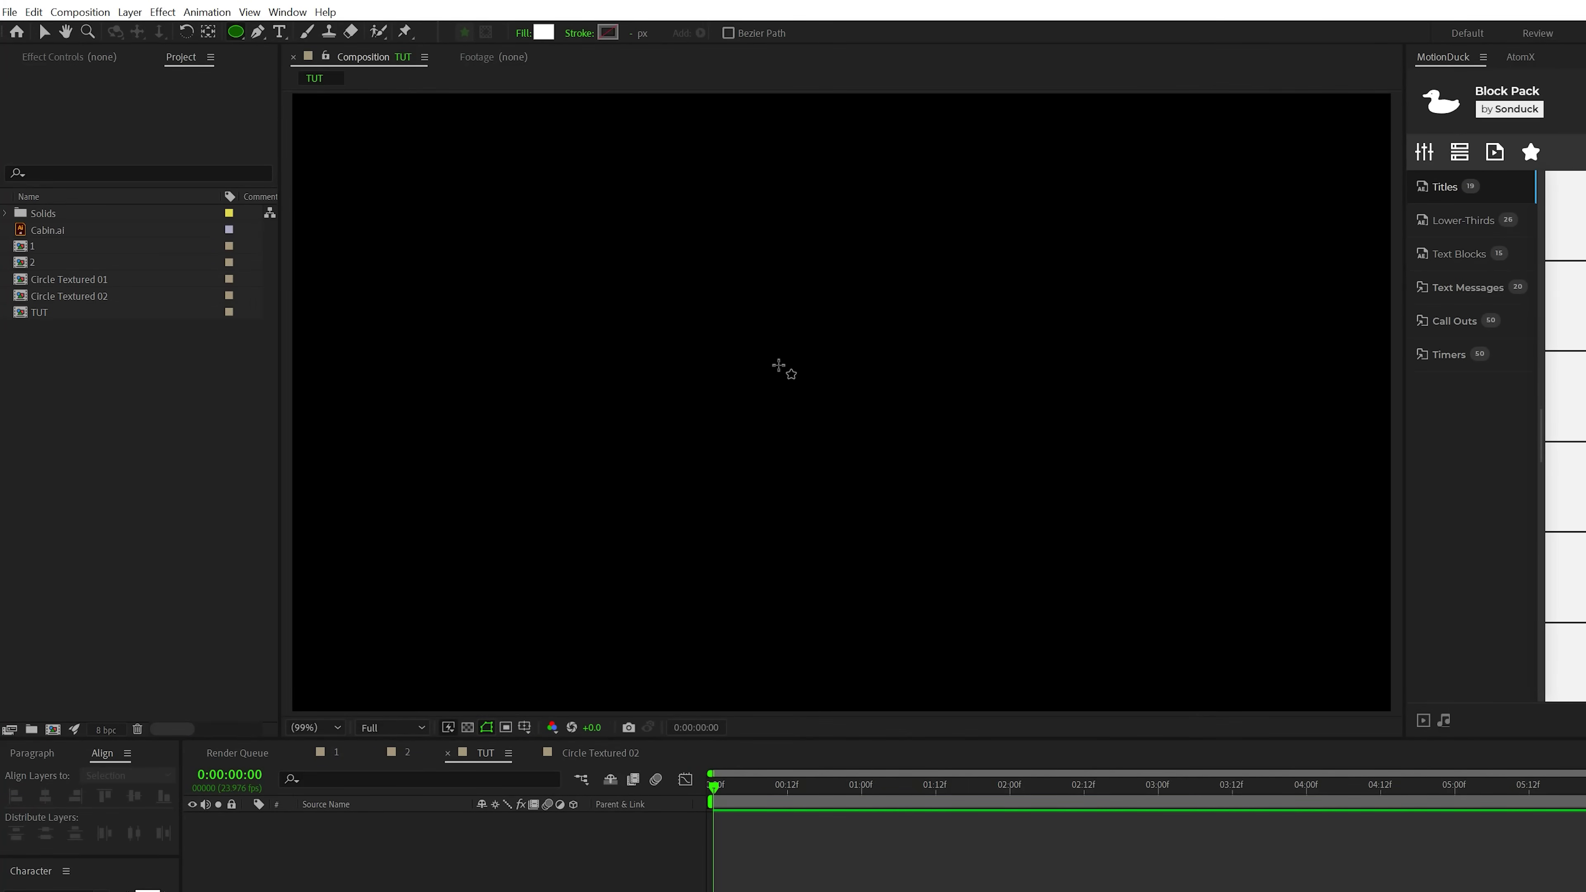
{"action": "left_click_drag", "start_coordinate": [758, 326], "coordinate": [1027, 651]}
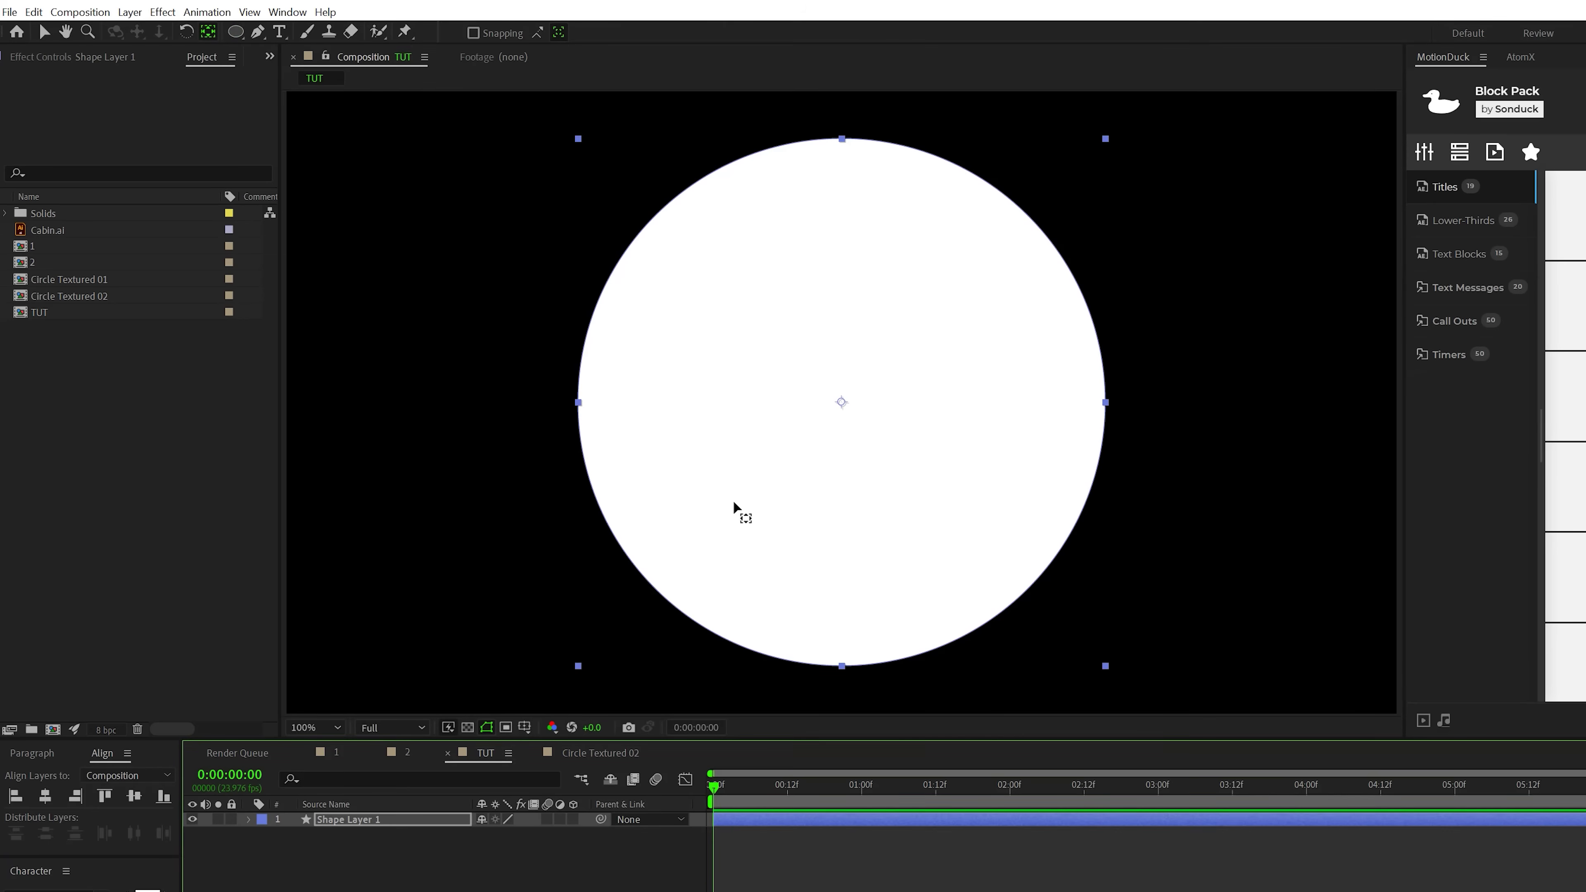
{"action": "key", "text": "comma"}
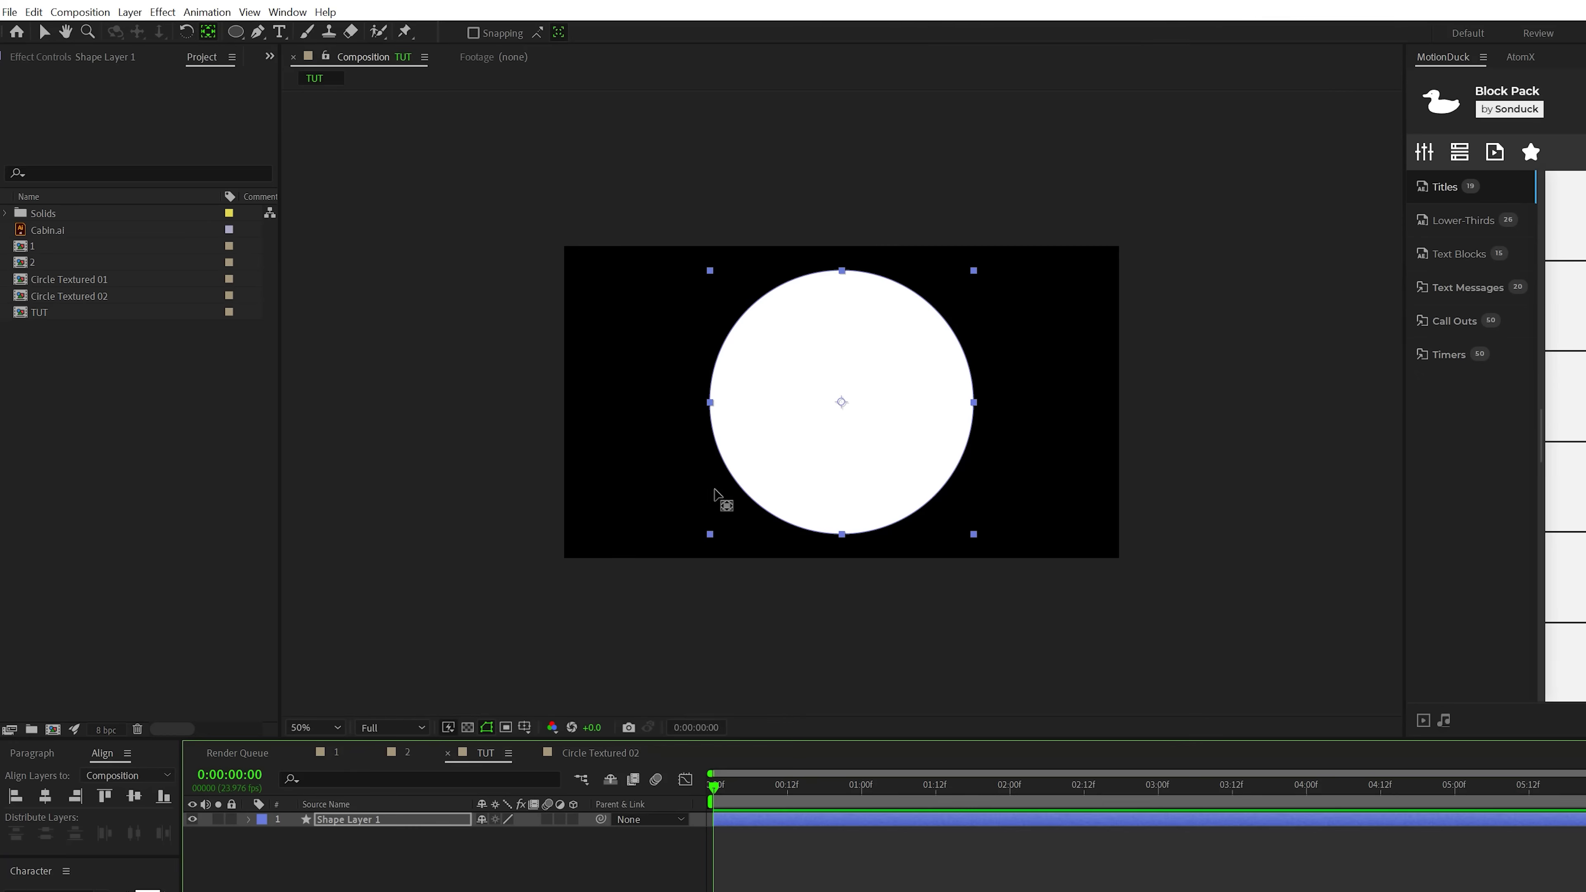
{"action": "key", "text": "shift+slash"}
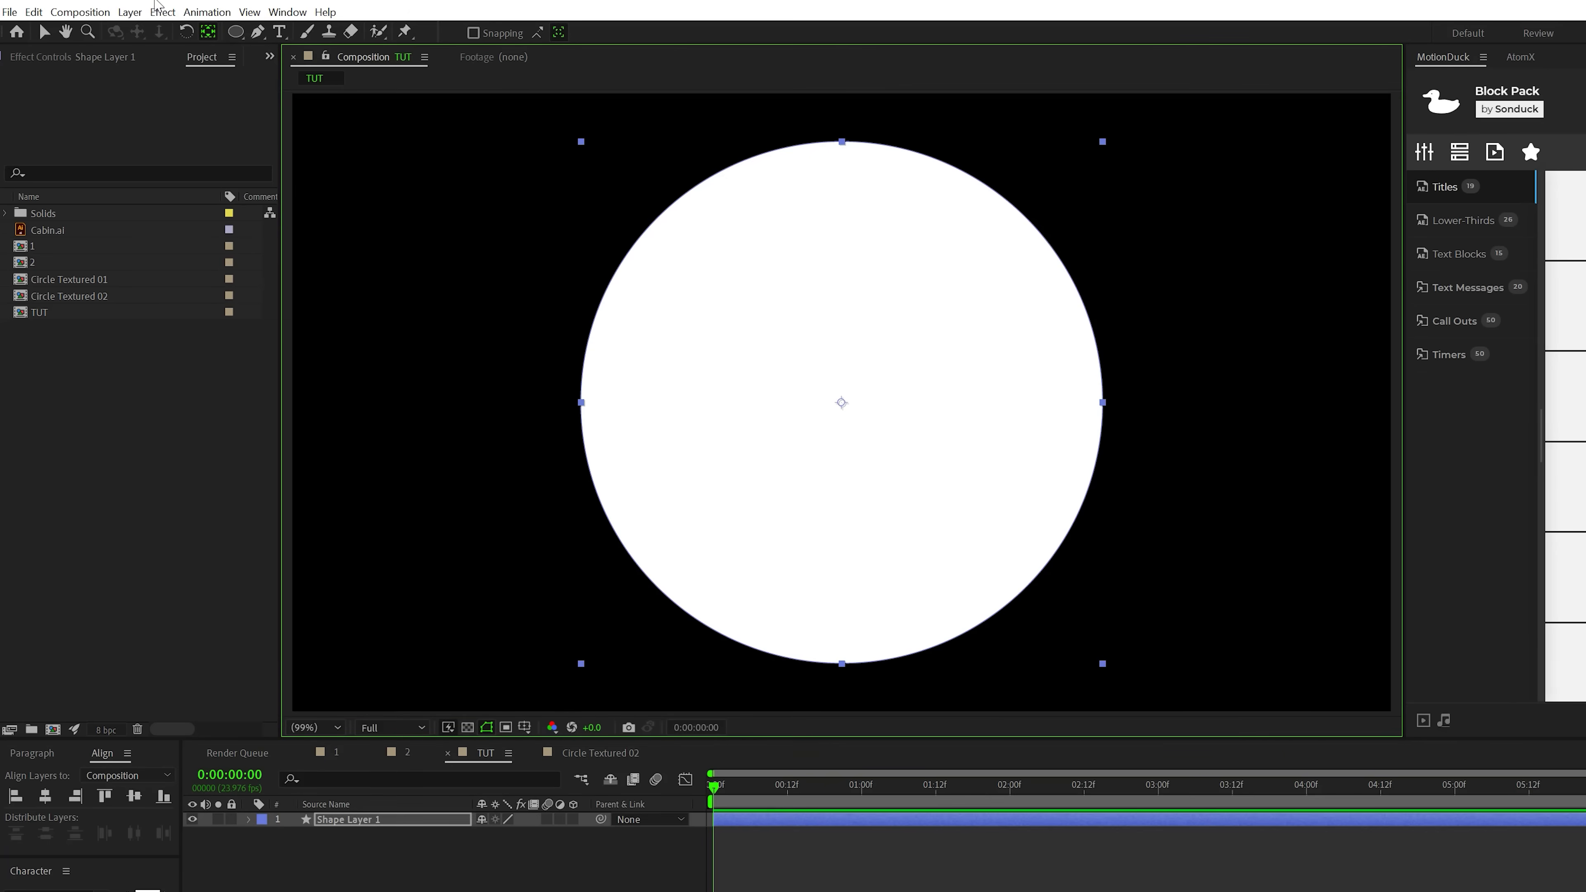
- Apply Gradient Ramp to the circle with bright blue 3176DE as the start colour
{"action": "left_click", "coordinate": [165, 13]}
{"action": "mouse_move", "coordinate": [275, 250]}
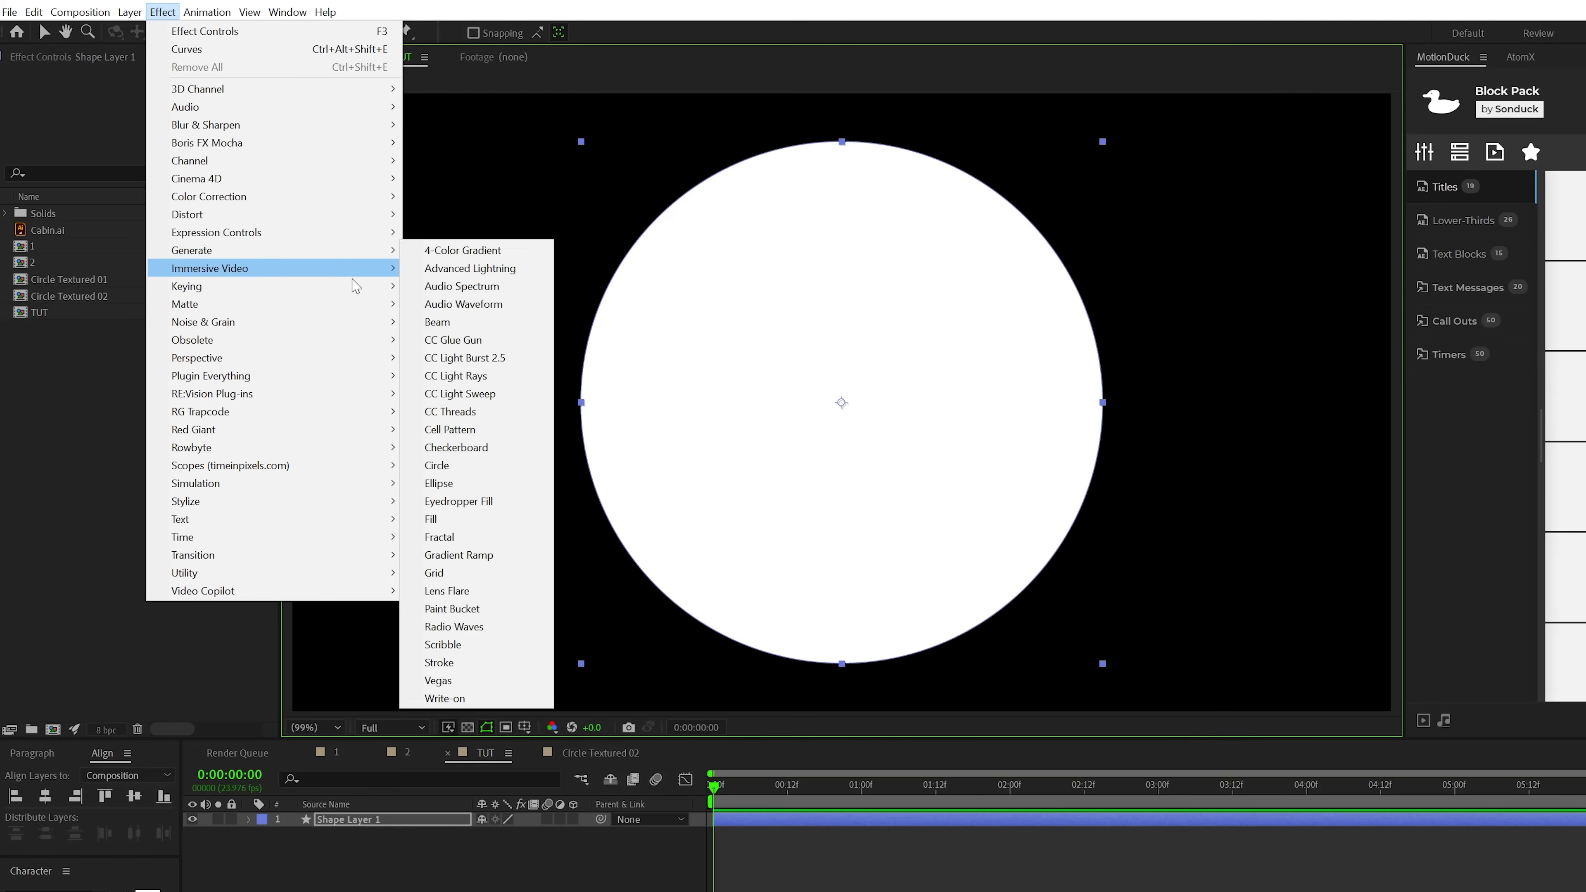
{"action": "left_click", "coordinate": [459, 555]}
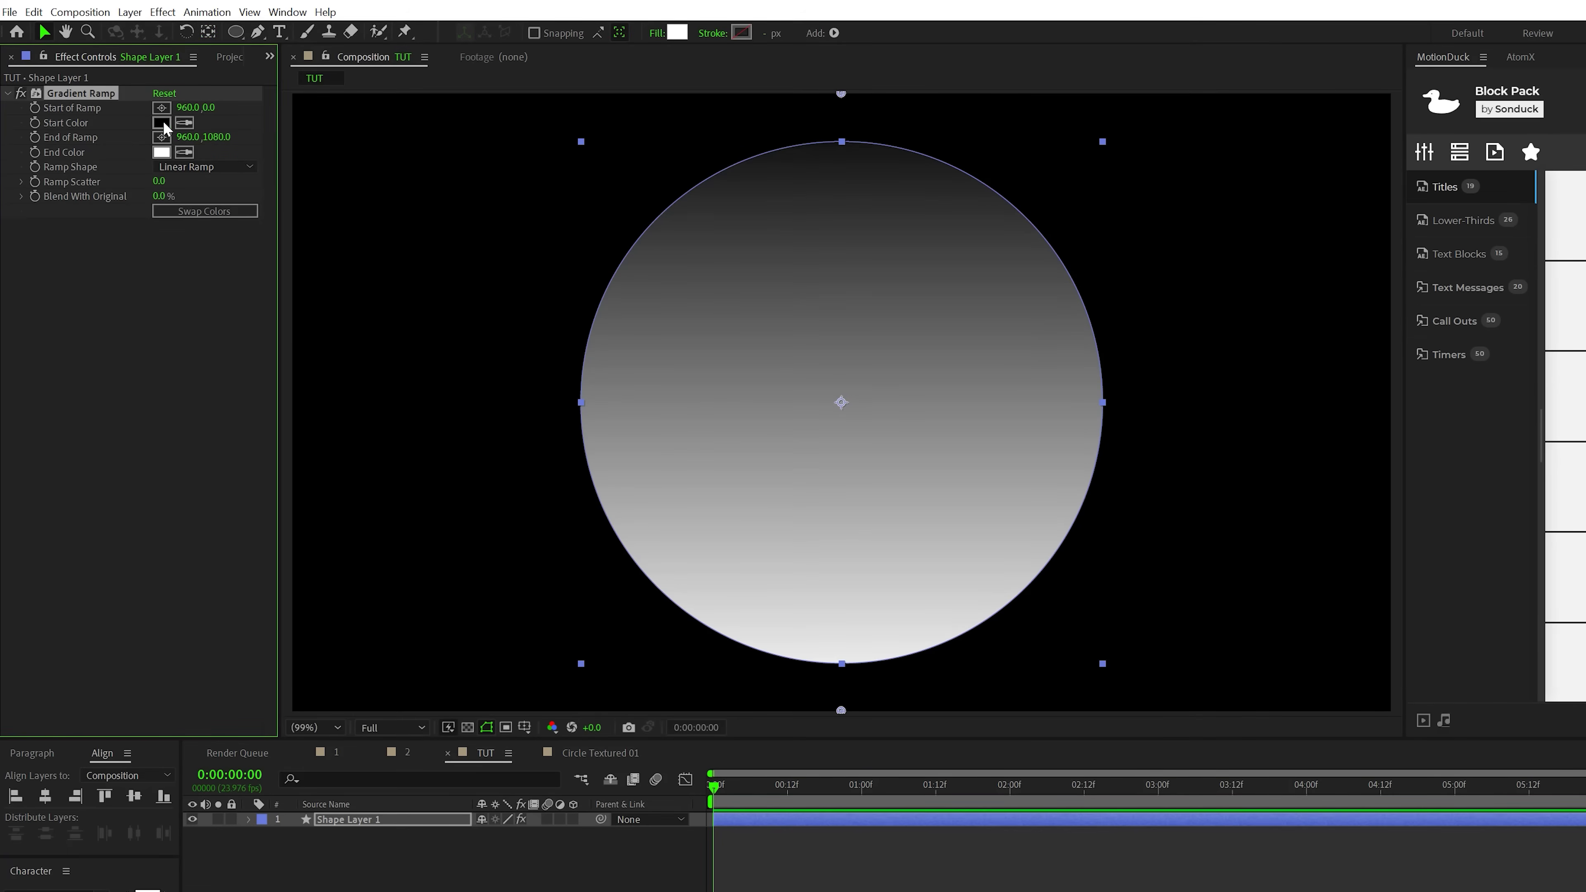
{"action": "left_click", "coordinate": [163, 124]}
{"action": "type", "text": "3176DE"}
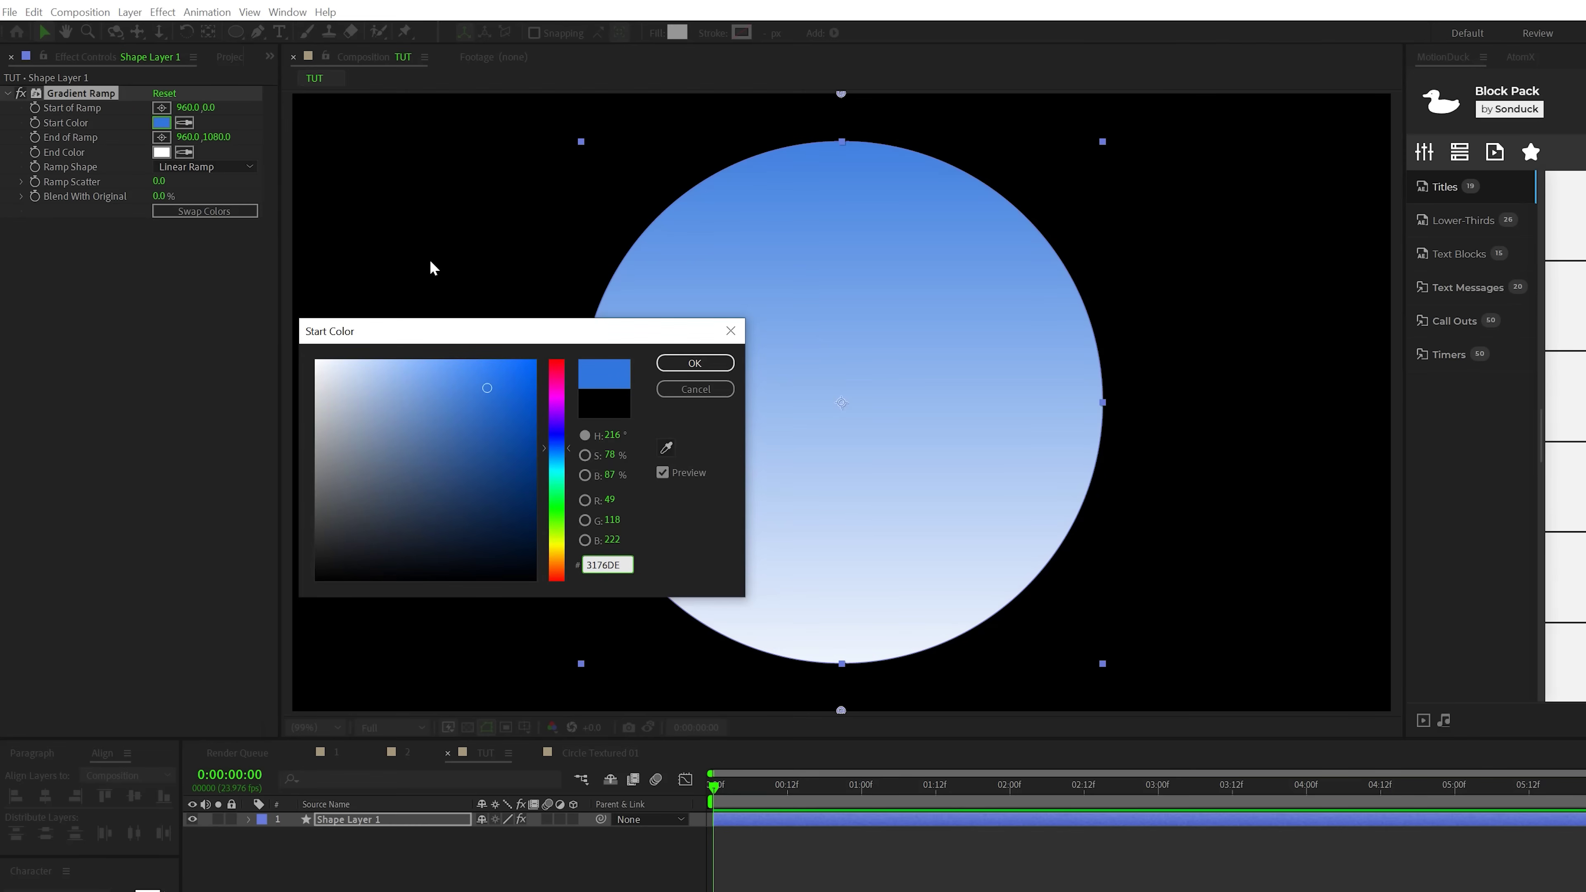
{"action": "left_click", "coordinate": [695, 363]}
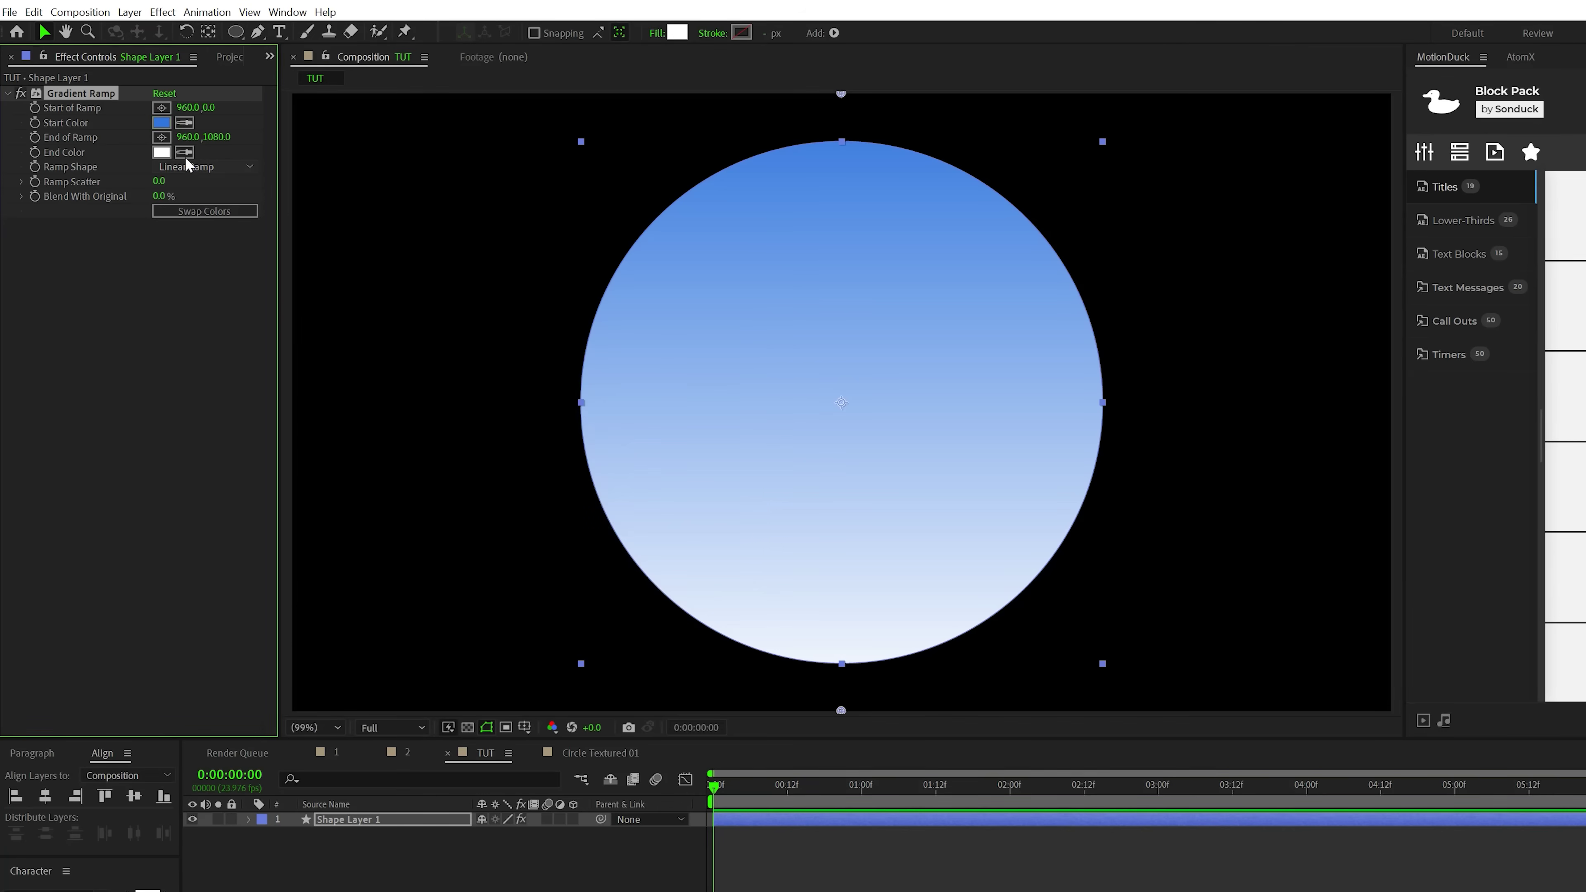
- Set the ramp's end colour to dark navy 000F1F
{"action": "left_click", "coordinate": [162, 152]}
{"action": "left_click", "coordinate": [558, 450]}
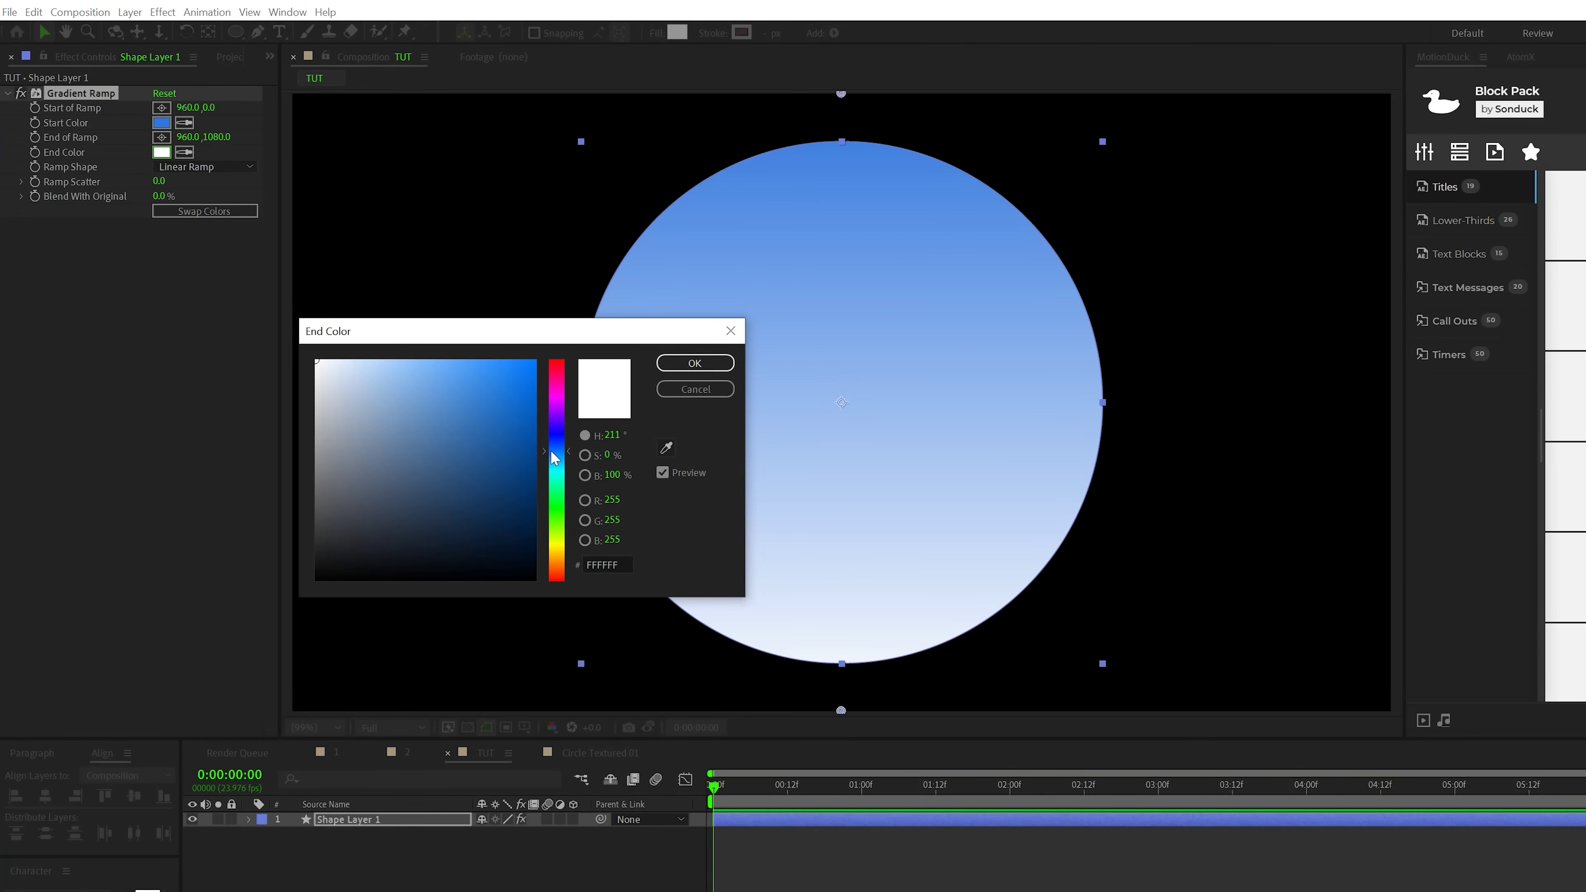
{"action": "left_click_drag", "start_coordinate": [536, 463], "coordinate": [535, 530]}
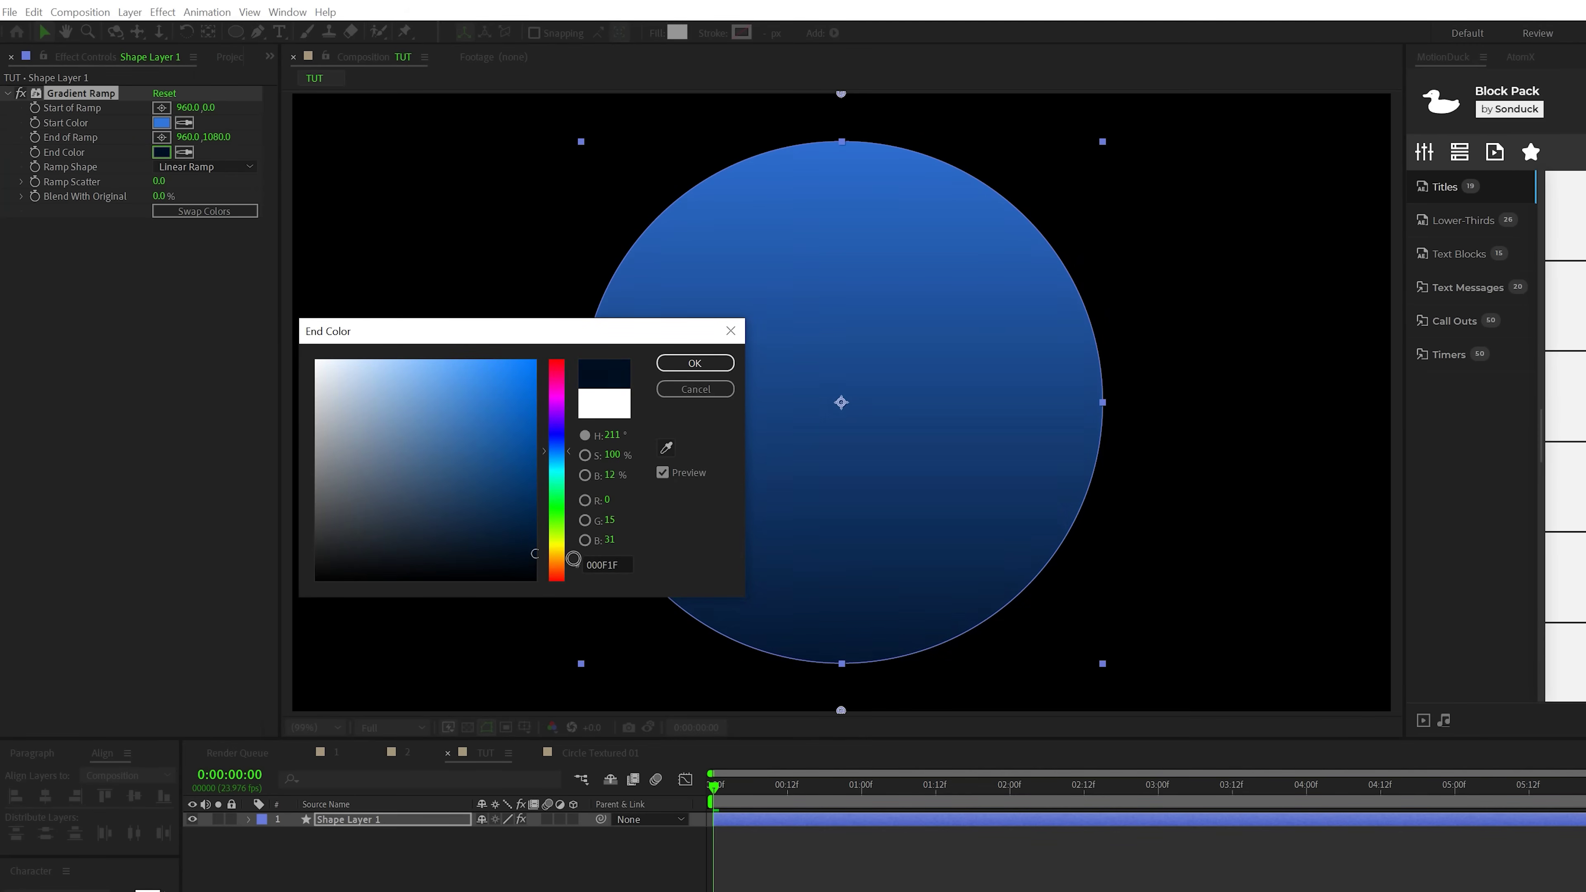
{"action": "left_click", "coordinate": [694, 363]}
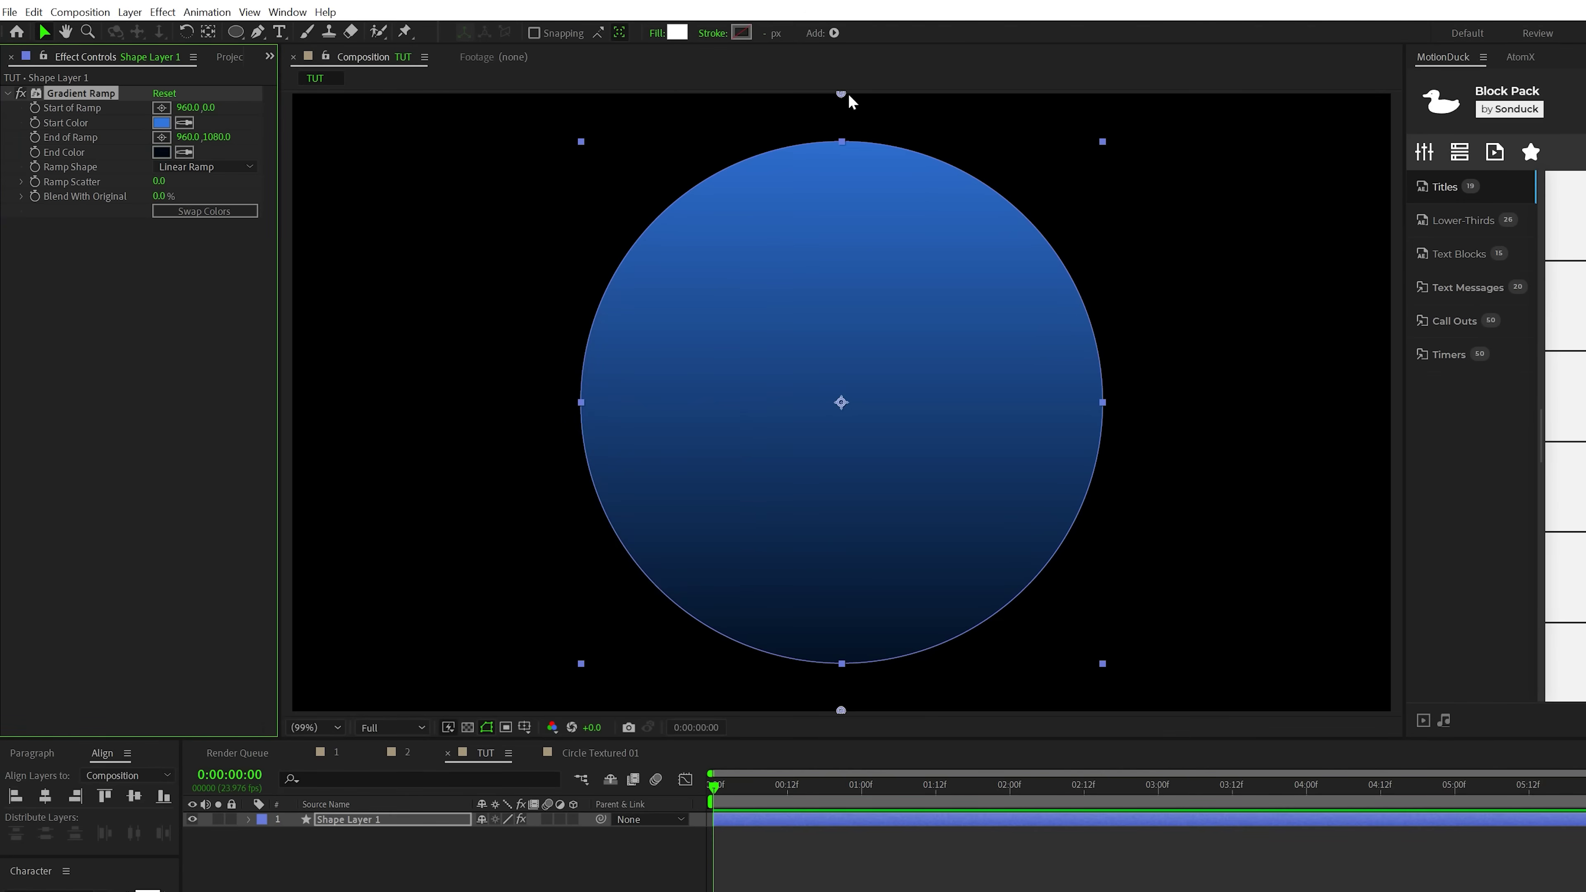
- Angle the ramp diagonally from the circle's upper left to its lower right
{"action": "left_click_drag", "start_coordinate": [840, 93], "coordinate": [731, 166]}
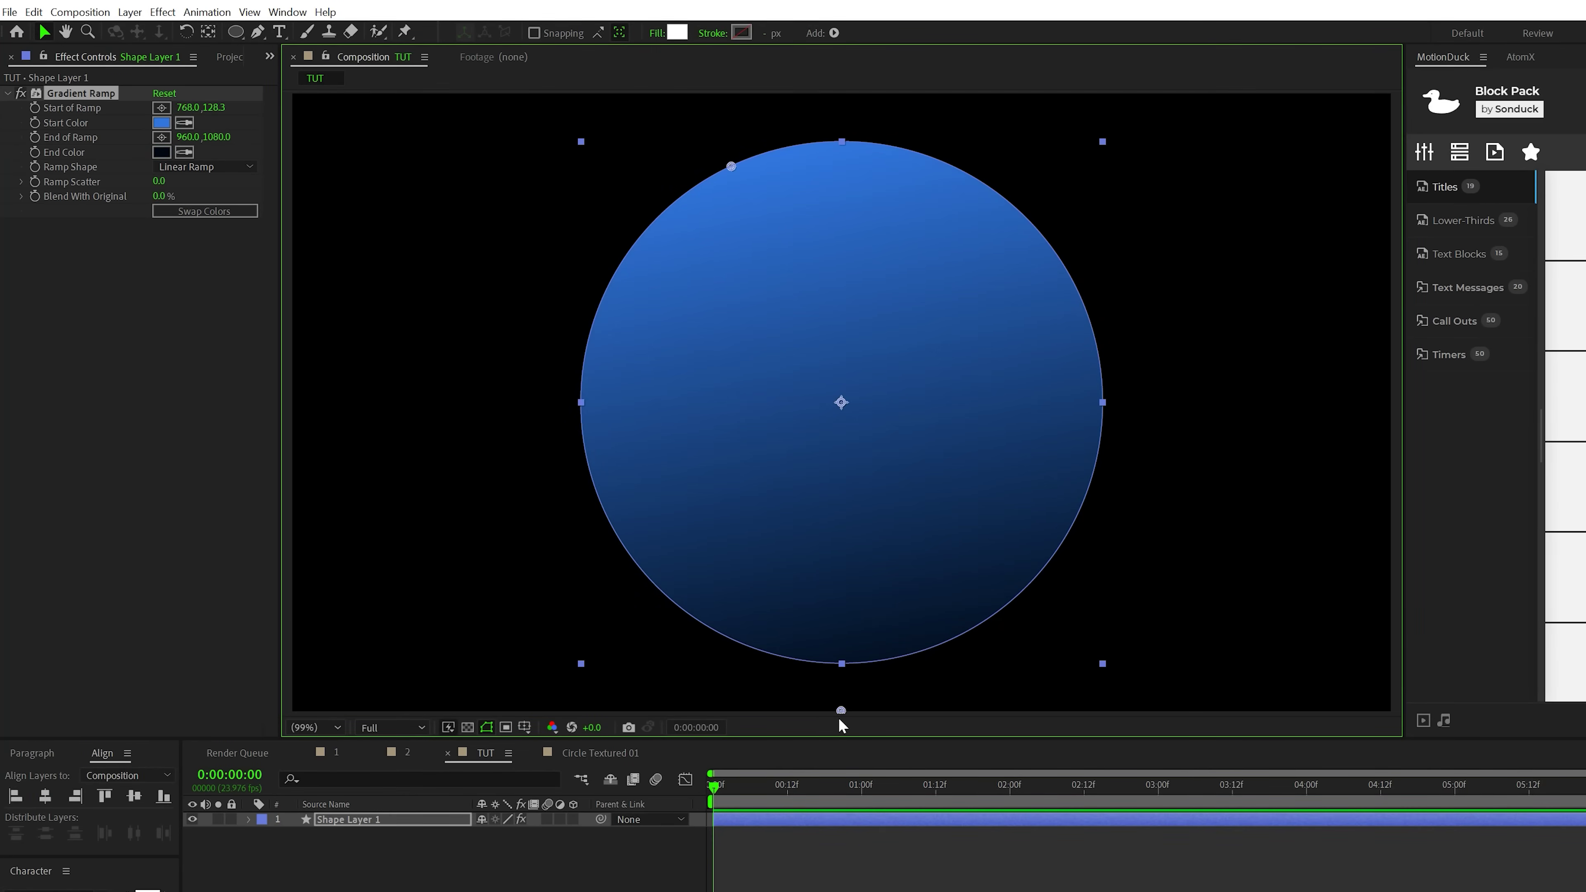
{"action": "left_click_drag", "start_coordinate": [841, 710], "coordinate": [934, 668]}
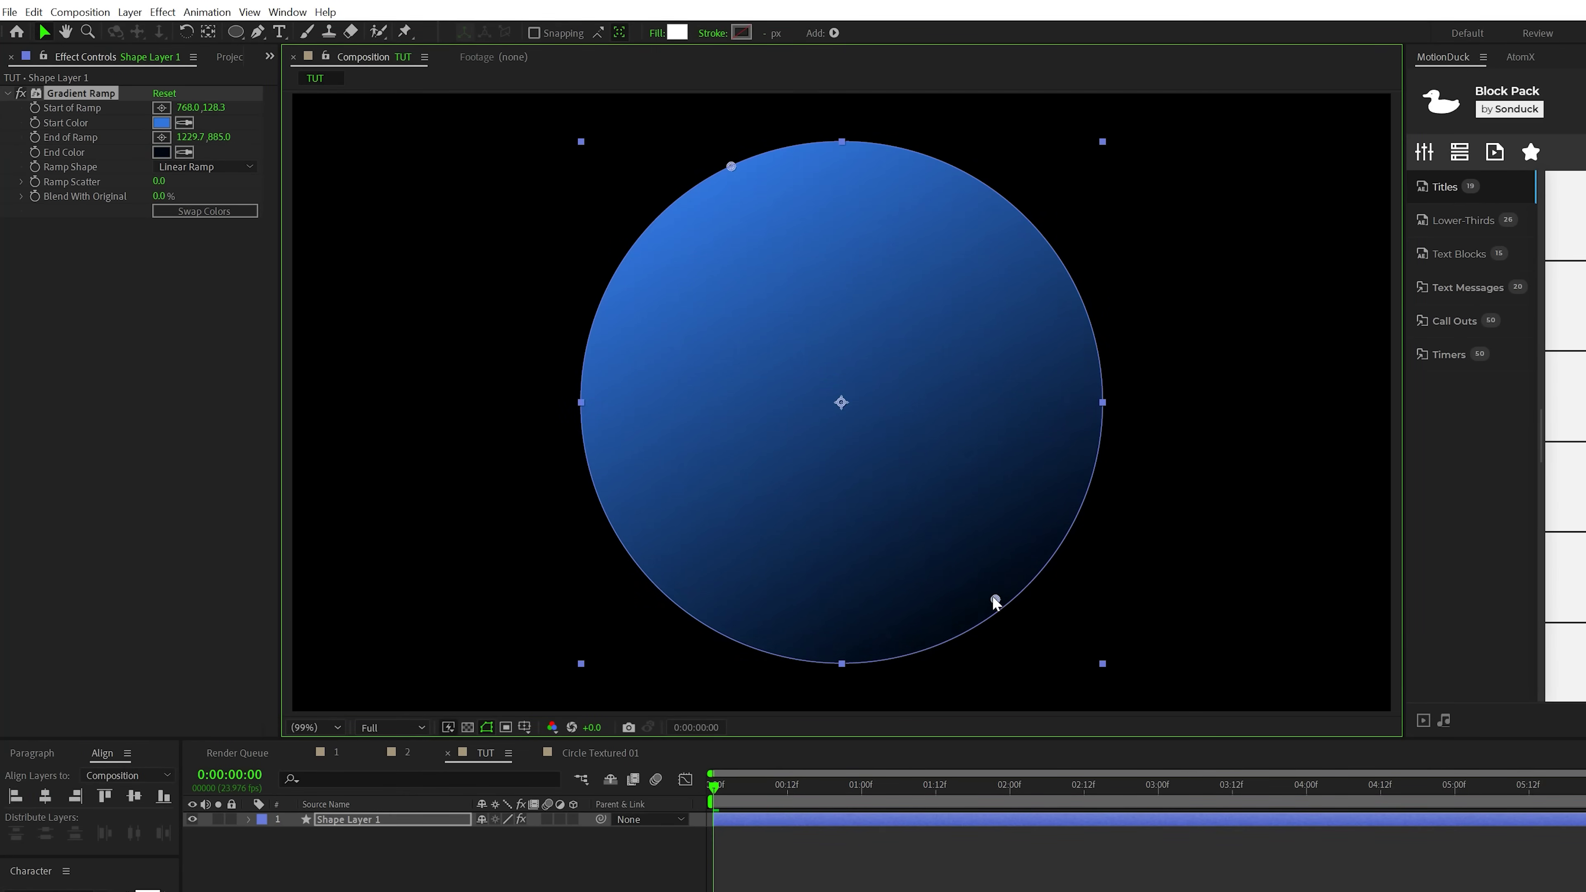
{"action": "left_click_drag", "start_coordinate": [1007, 601], "coordinate": [1006, 604]}
{"action": "left_click", "coordinate": [224, 250]}
- Add an Inner Shadow layer style to the circle with a light blue colour
{"action": "left_click", "coordinate": [129, 12]}
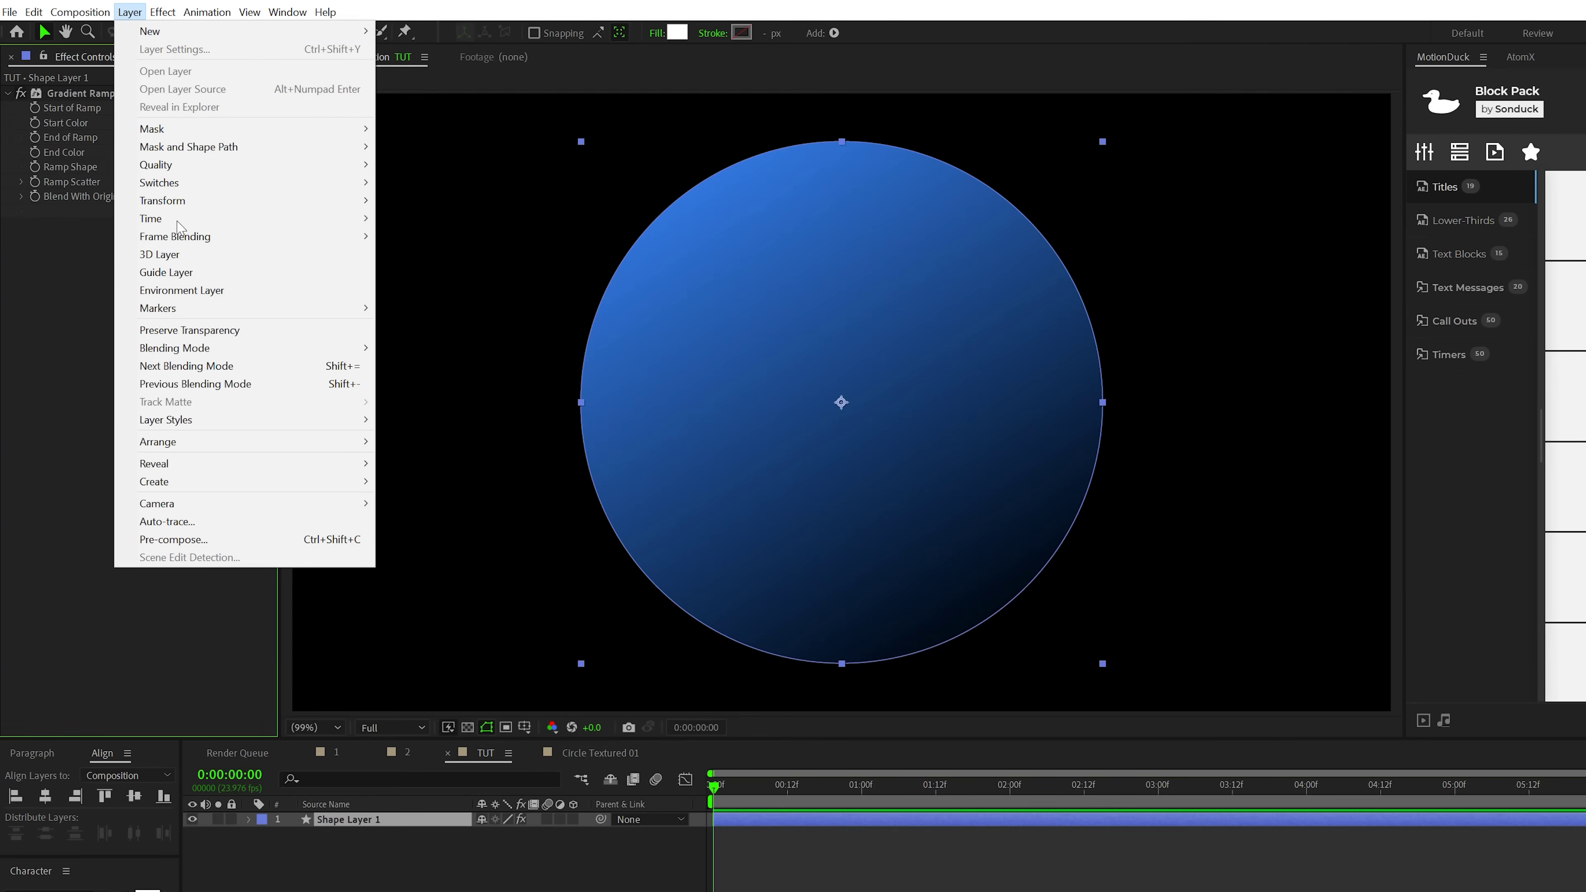
{"action": "mouse_move", "coordinate": [203, 423]}
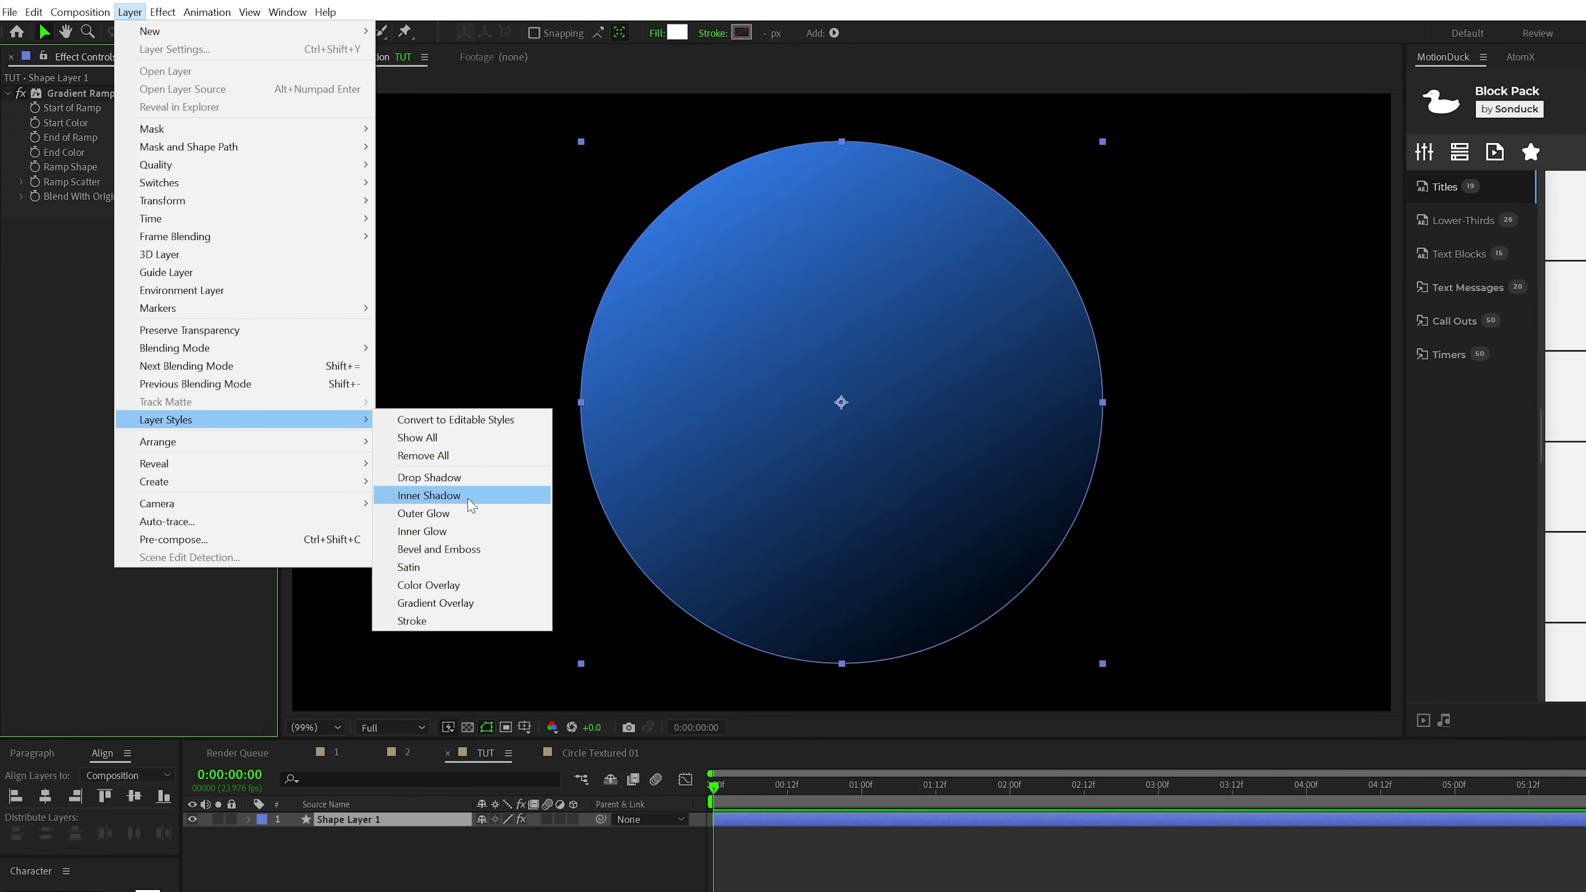
{"action": "left_click", "coordinate": [429, 494]}
{"action": "left_click", "coordinate": [280, 848]}
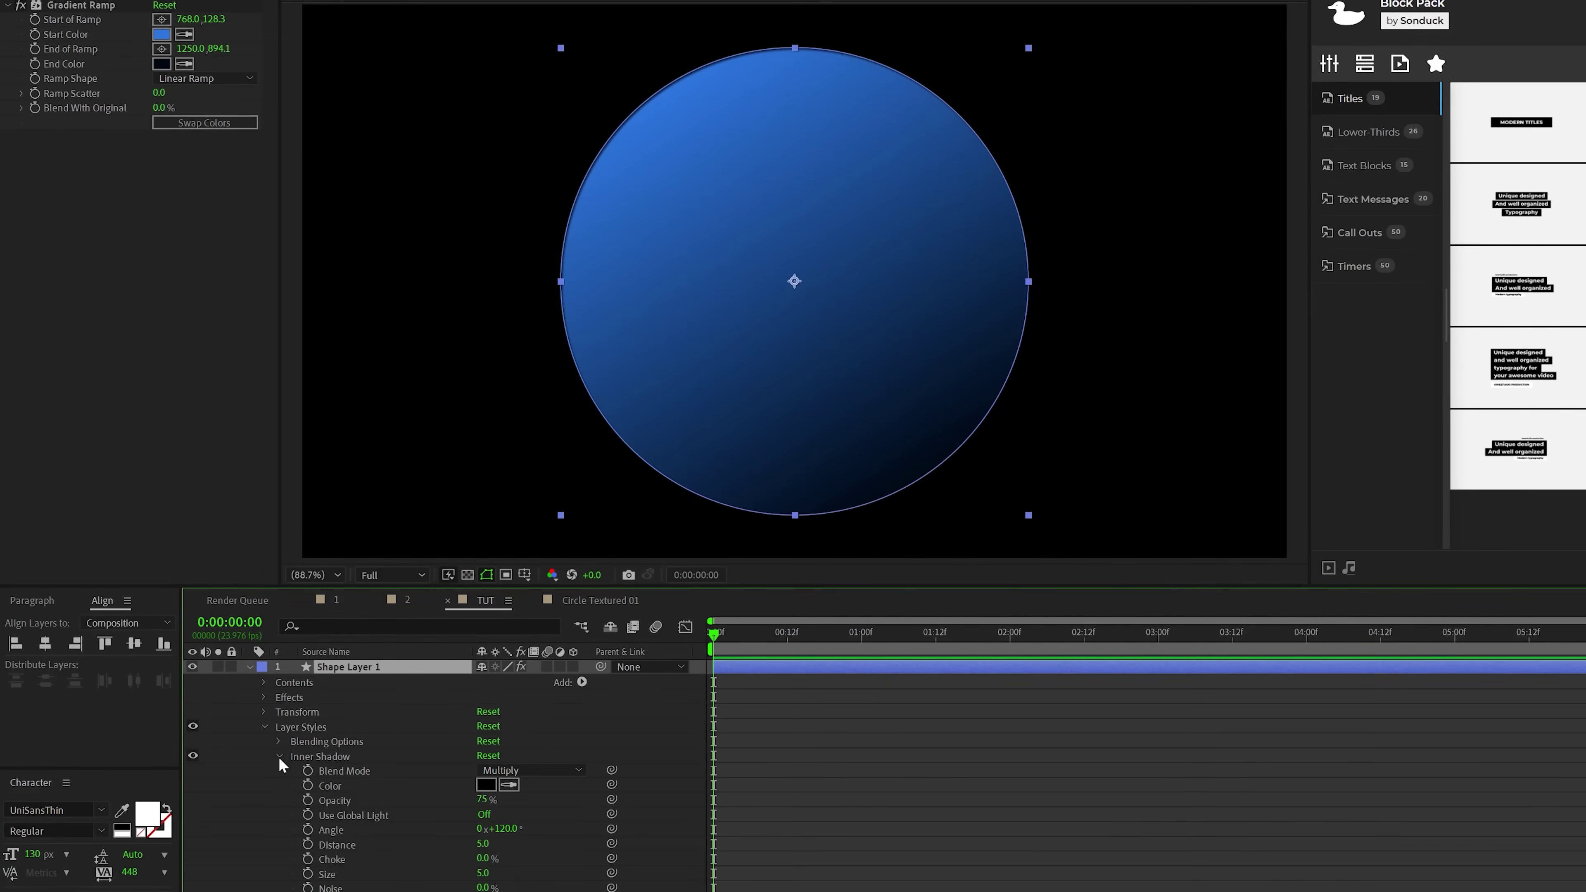
{"action": "left_click", "coordinate": [486, 786]}
{"action": "left_click_drag", "start_coordinate": [565, 392], "coordinate": [567, 366]}
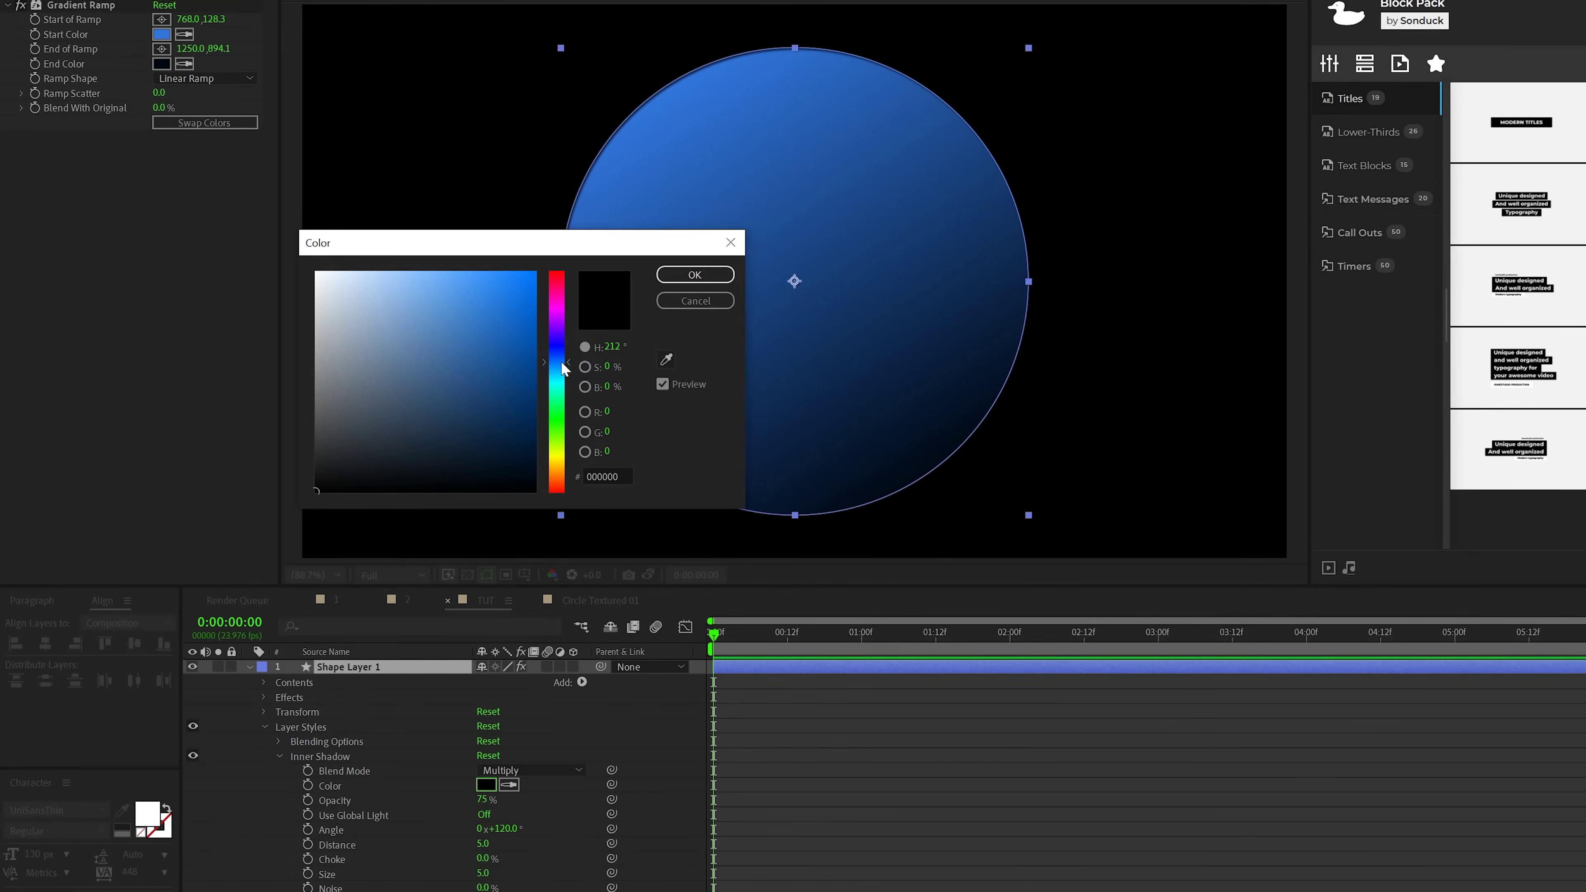
{"action": "left_click_drag", "start_coordinate": [469, 326], "coordinate": [456, 263]}
{"action": "key", "text": "Return"}
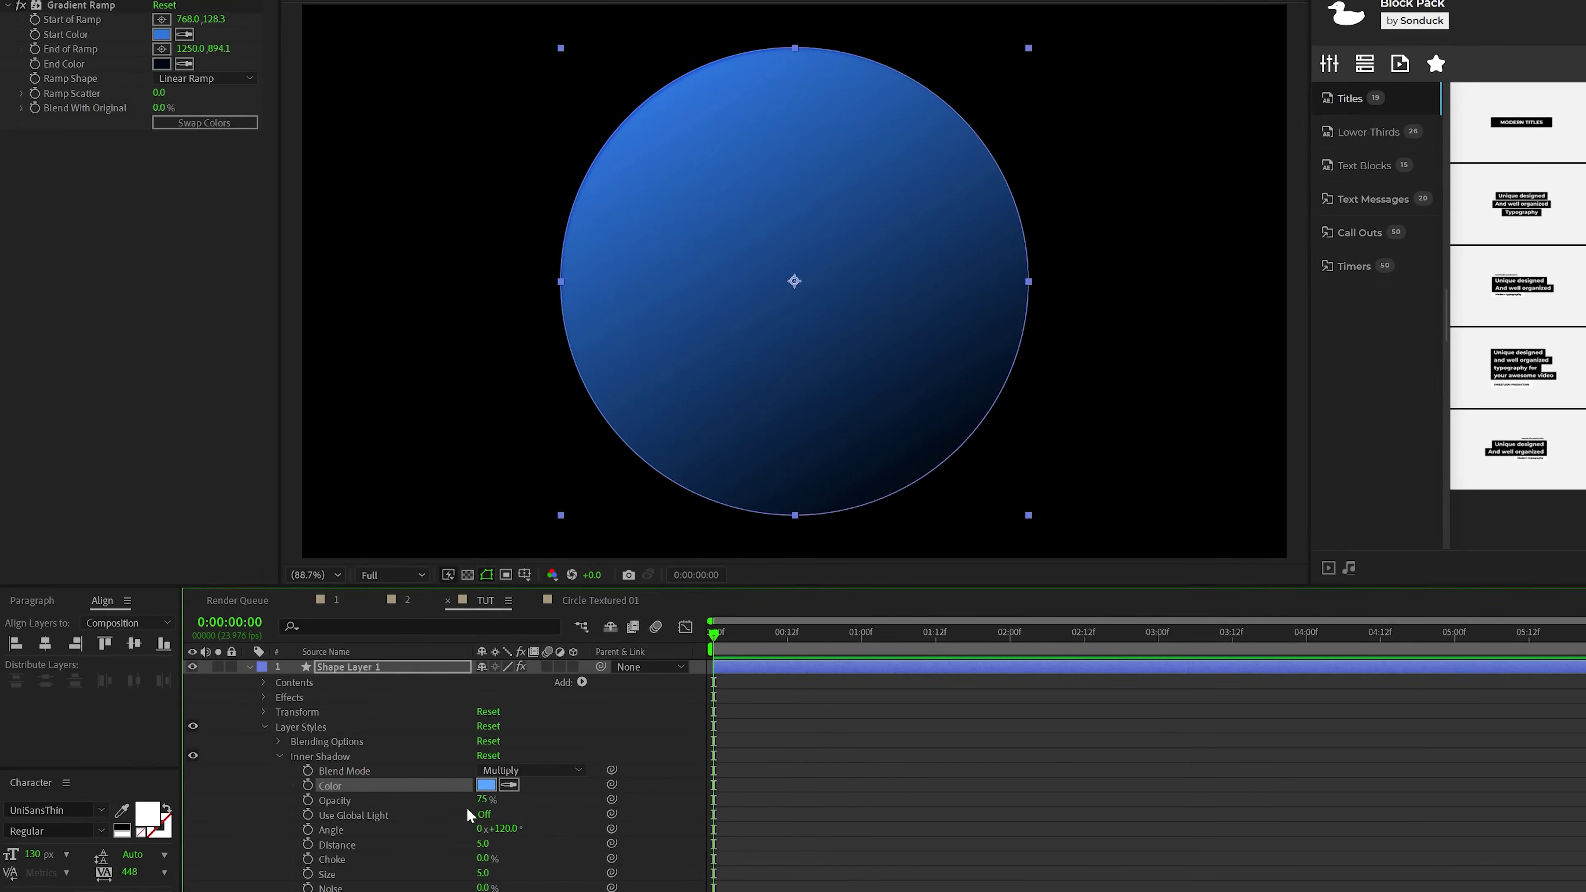
- Set the Inner Shadow to 100% opacity, Normal blend mode, distance 50 and size 60
{"action": "left_click_drag", "start_coordinate": [479, 799], "coordinate": [550, 801]}
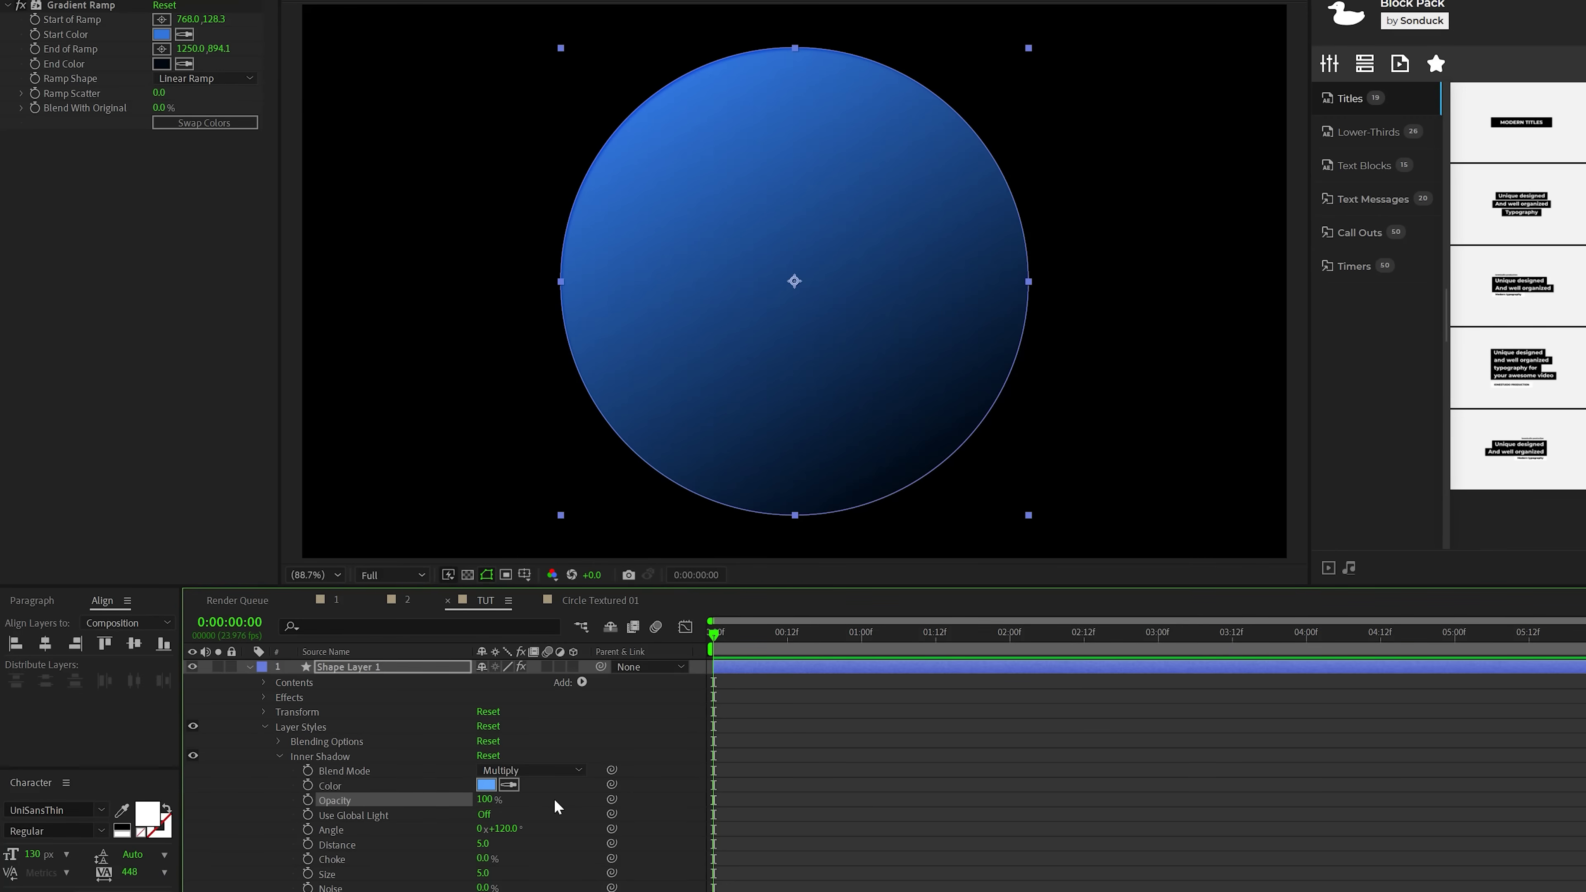
{"action": "left_click", "coordinate": [517, 774]}
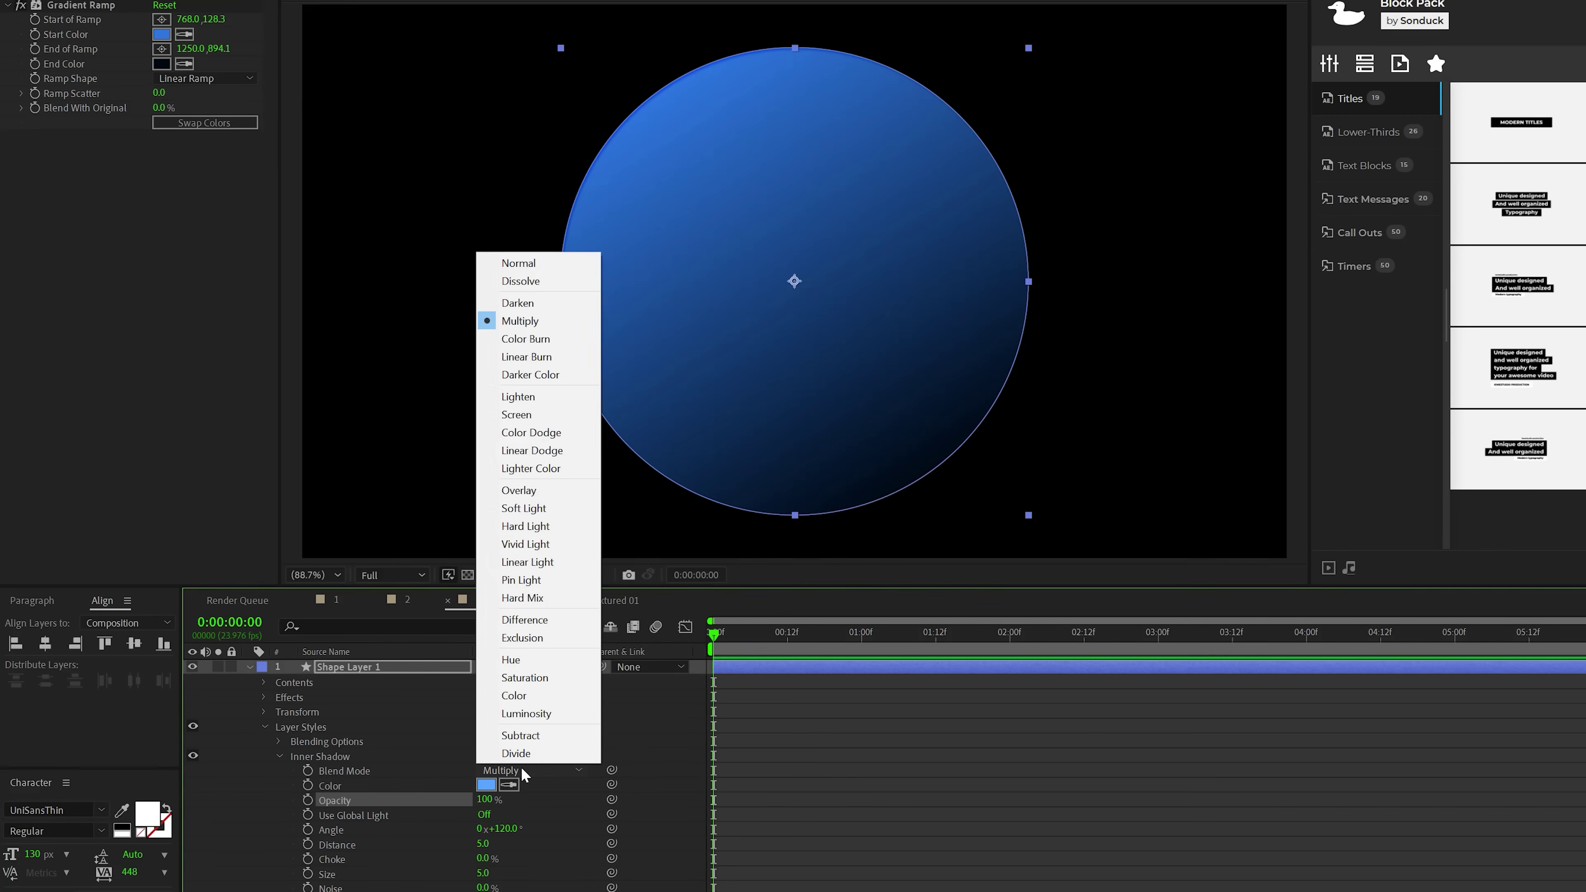
{"action": "left_click", "coordinate": [531, 260]}
{"action": "left_click", "coordinate": [485, 844]}
{"action": "type", "text": "5"}
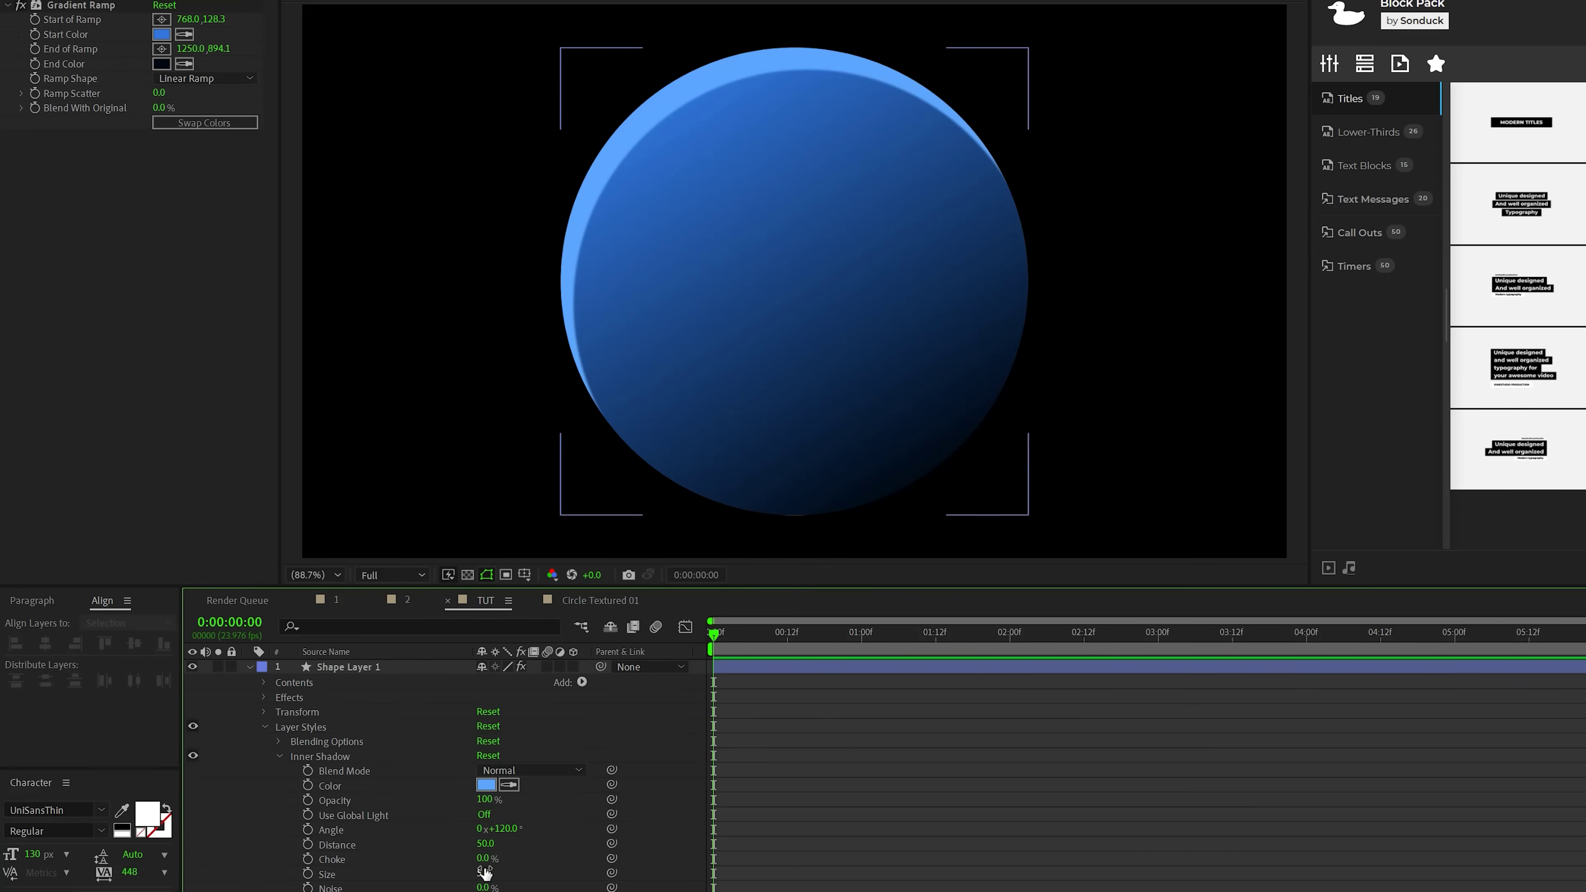
{"action": "left_click", "coordinate": [484, 873]}
{"action": "type", "text": "60"}
{"action": "key", "text": "Return"}
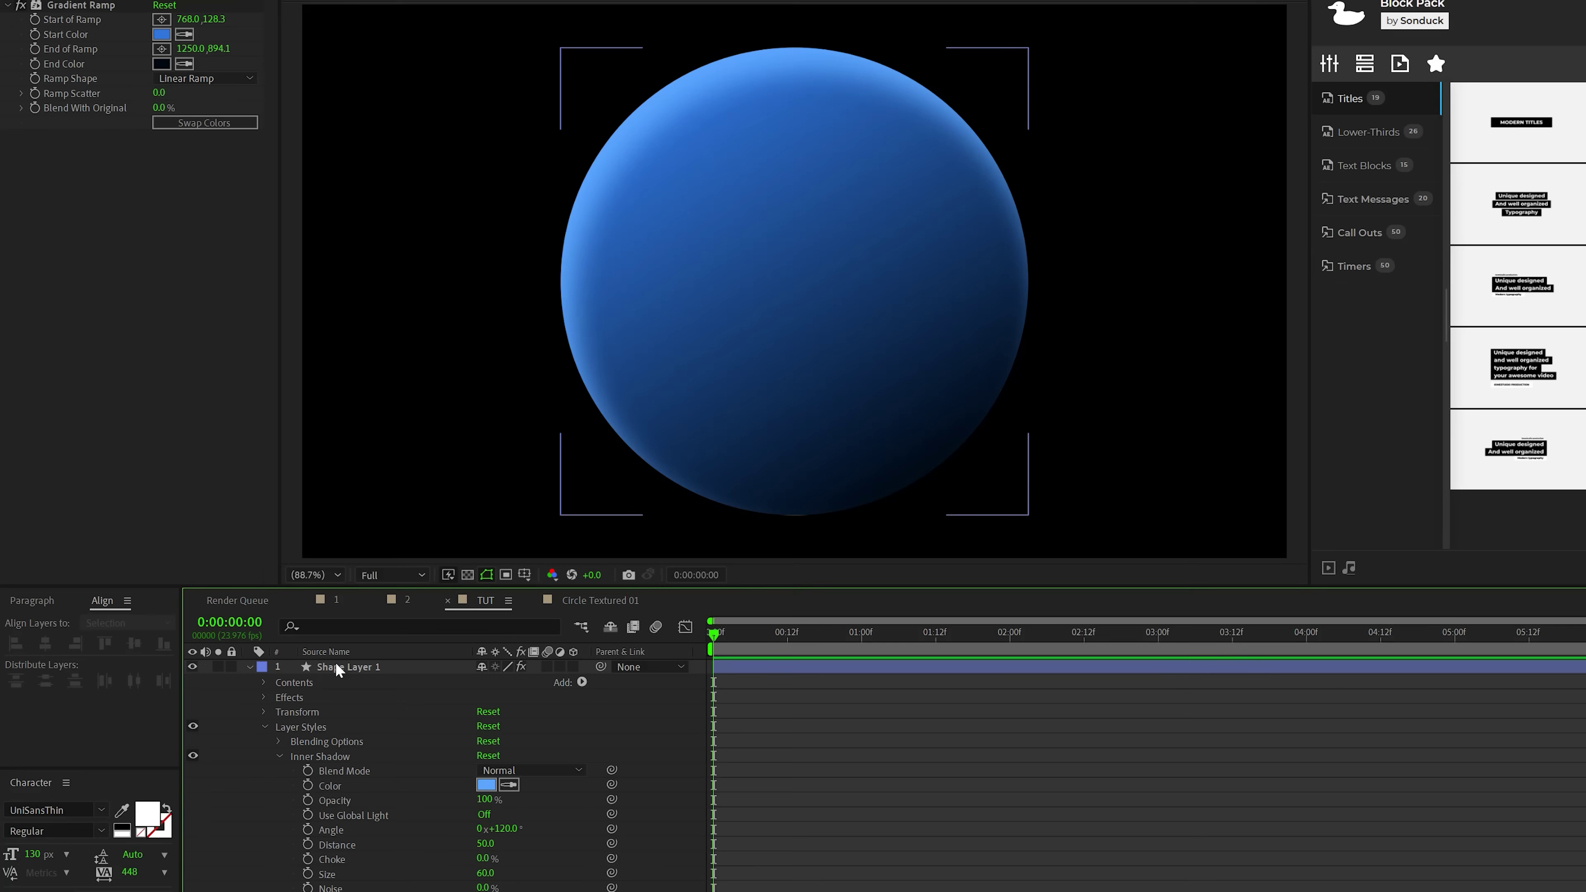
{"action": "key", "text": "u"}
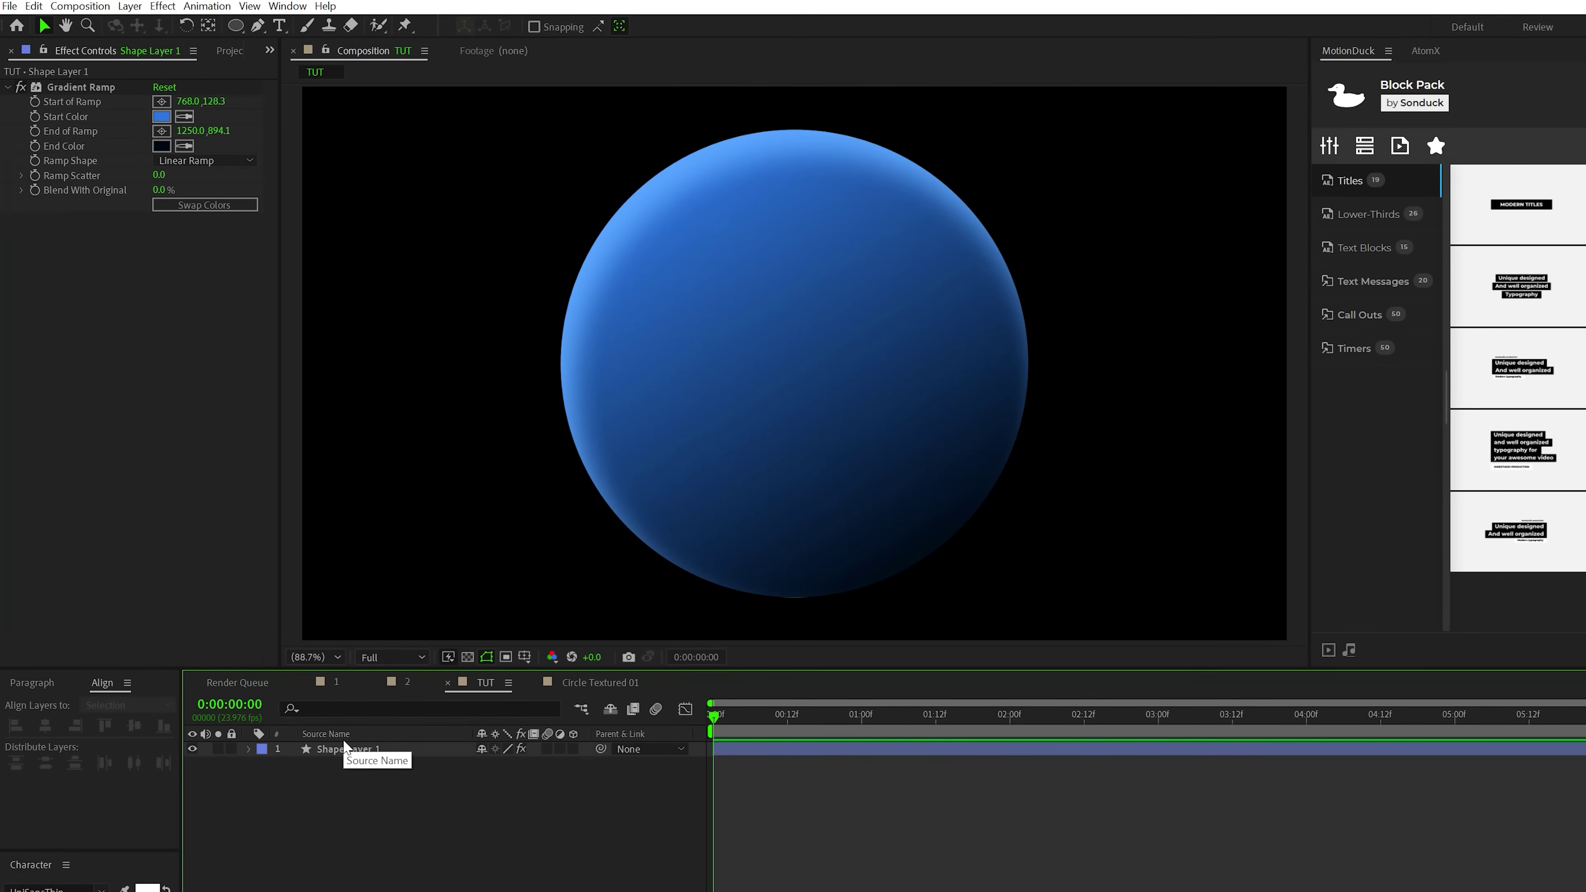
- Draw a closed four-point Pen polygon over the sphere's lower right and open its fill colour
{"action": "left_click", "coordinate": [256, 26]}
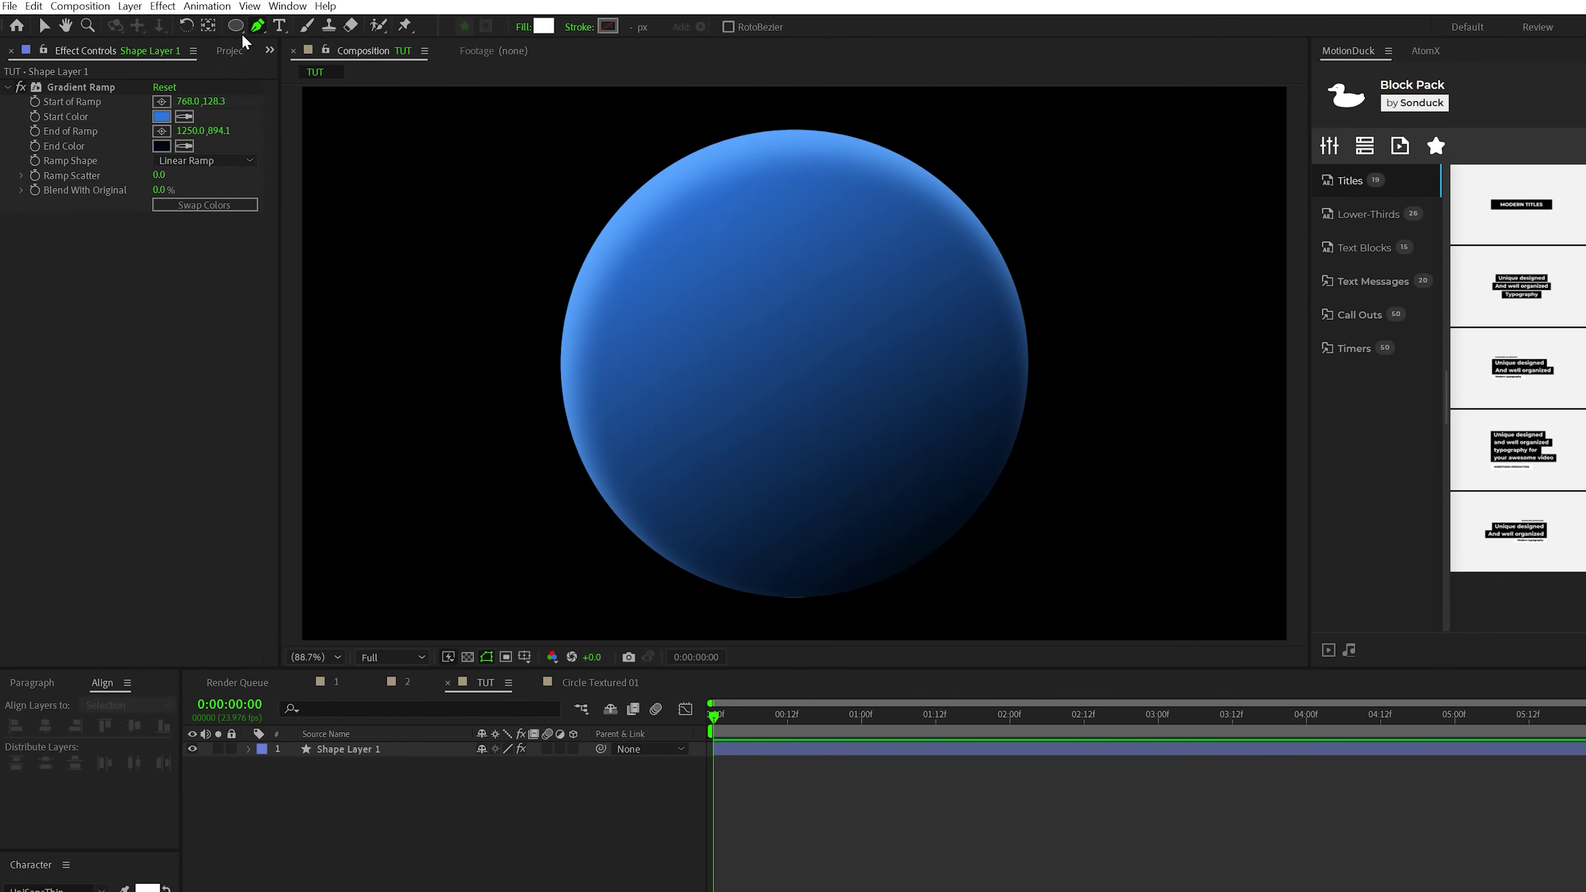
{"action": "key", "text": "comma"}
{"action": "left_click", "coordinate": [589, 482]}
{"action": "left_click", "coordinate": [1004, 249]}
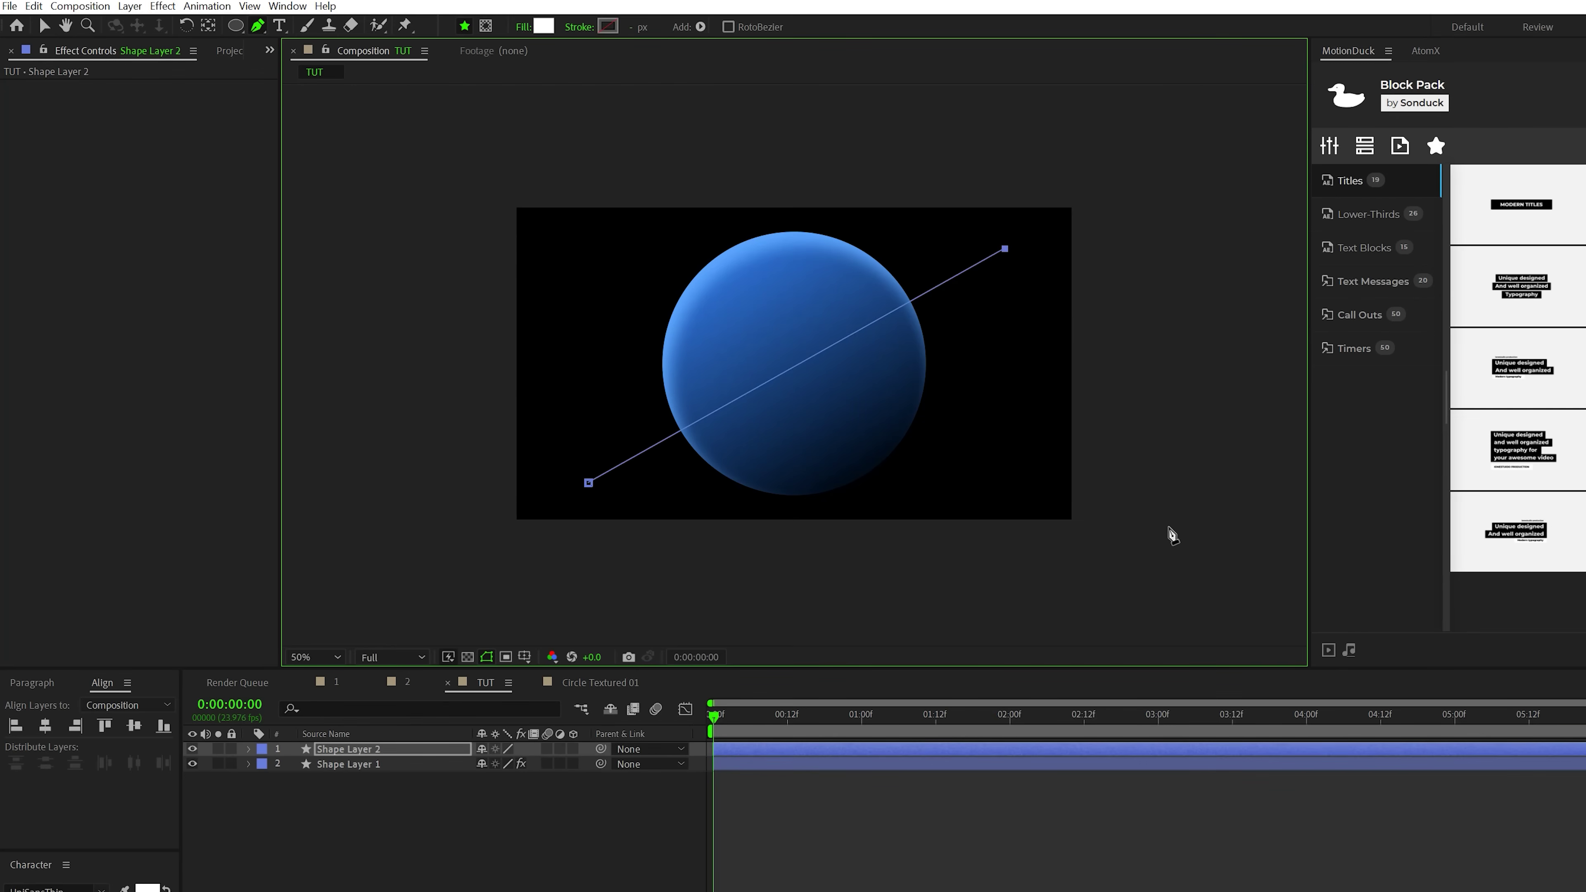
{"action": "left_click", "coordinate": [826, 614]}
{"action": "left_click", "coordinate": [549, 601]}
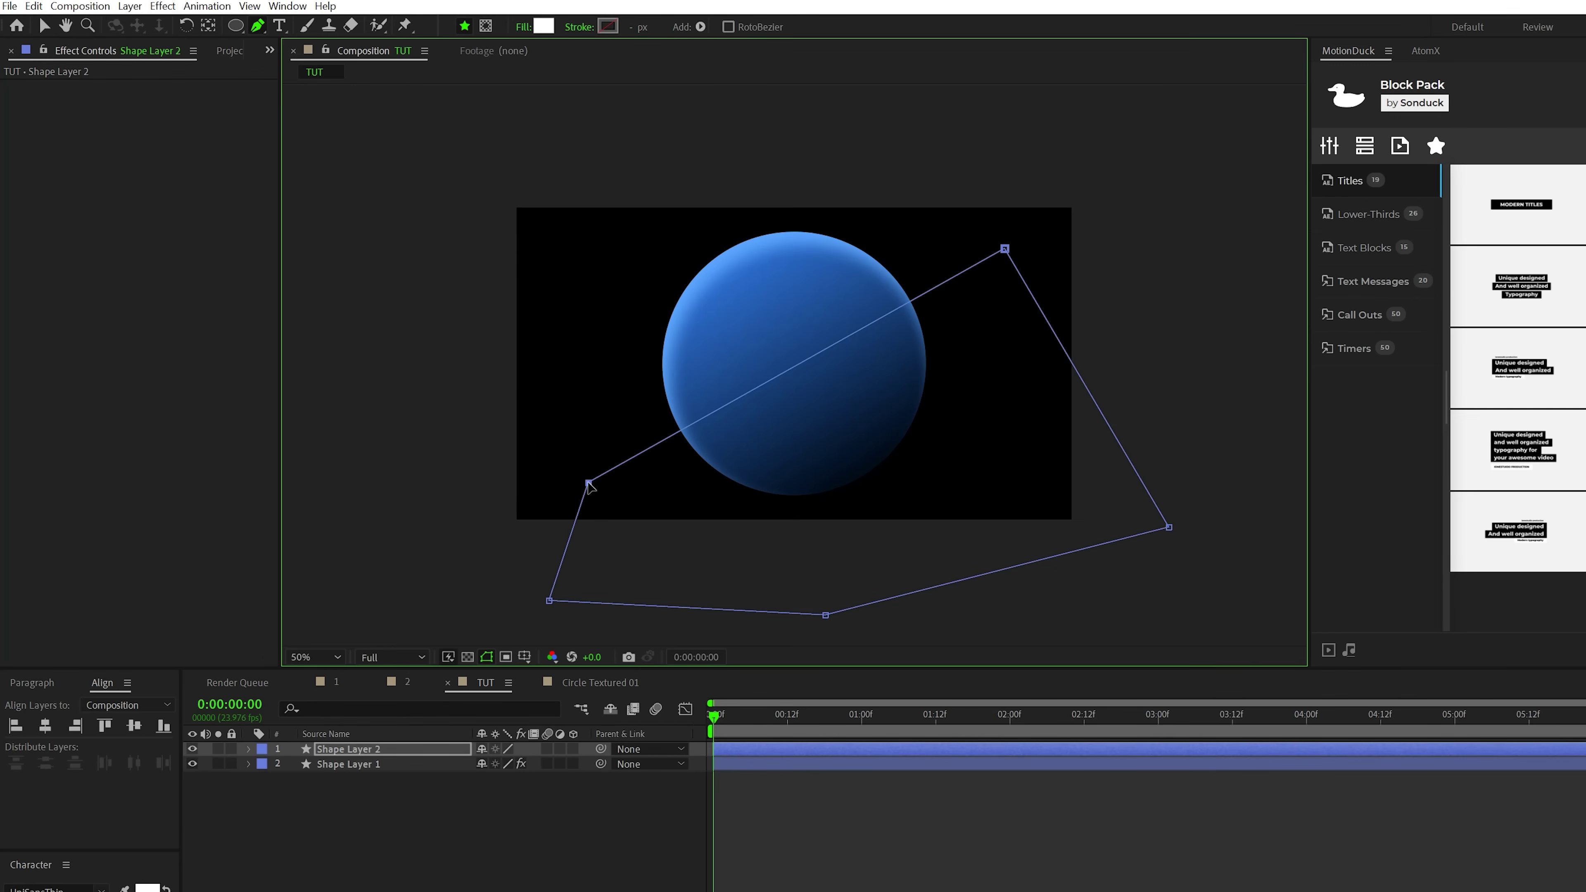
{"action": "left_click", "coordinate": [588, 482]}
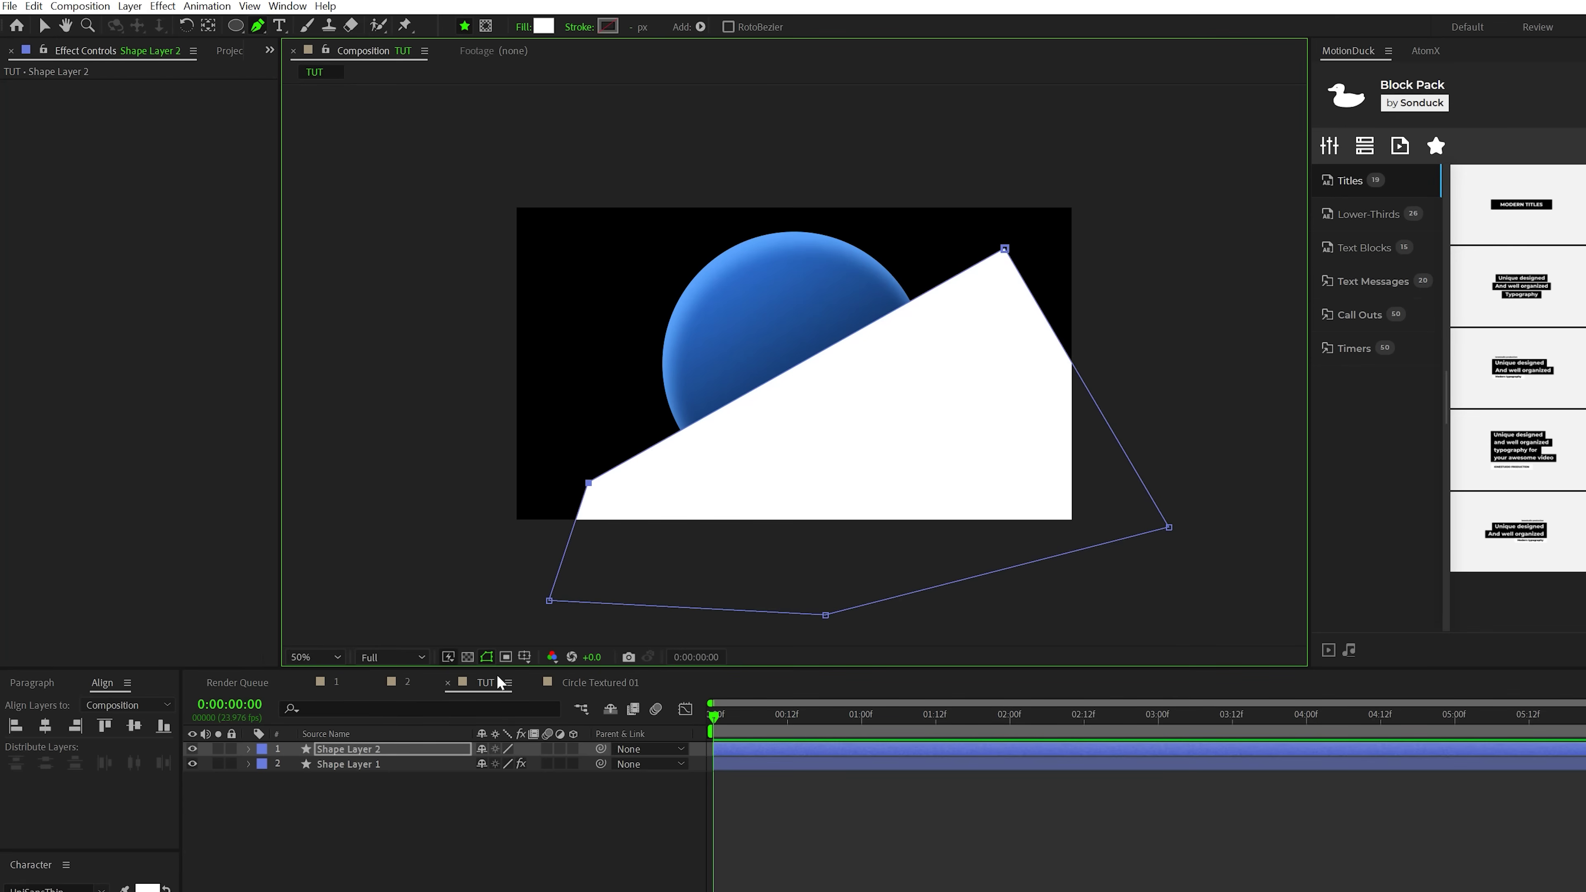
{"action": "left_click", "coordinate": [544, 28]}
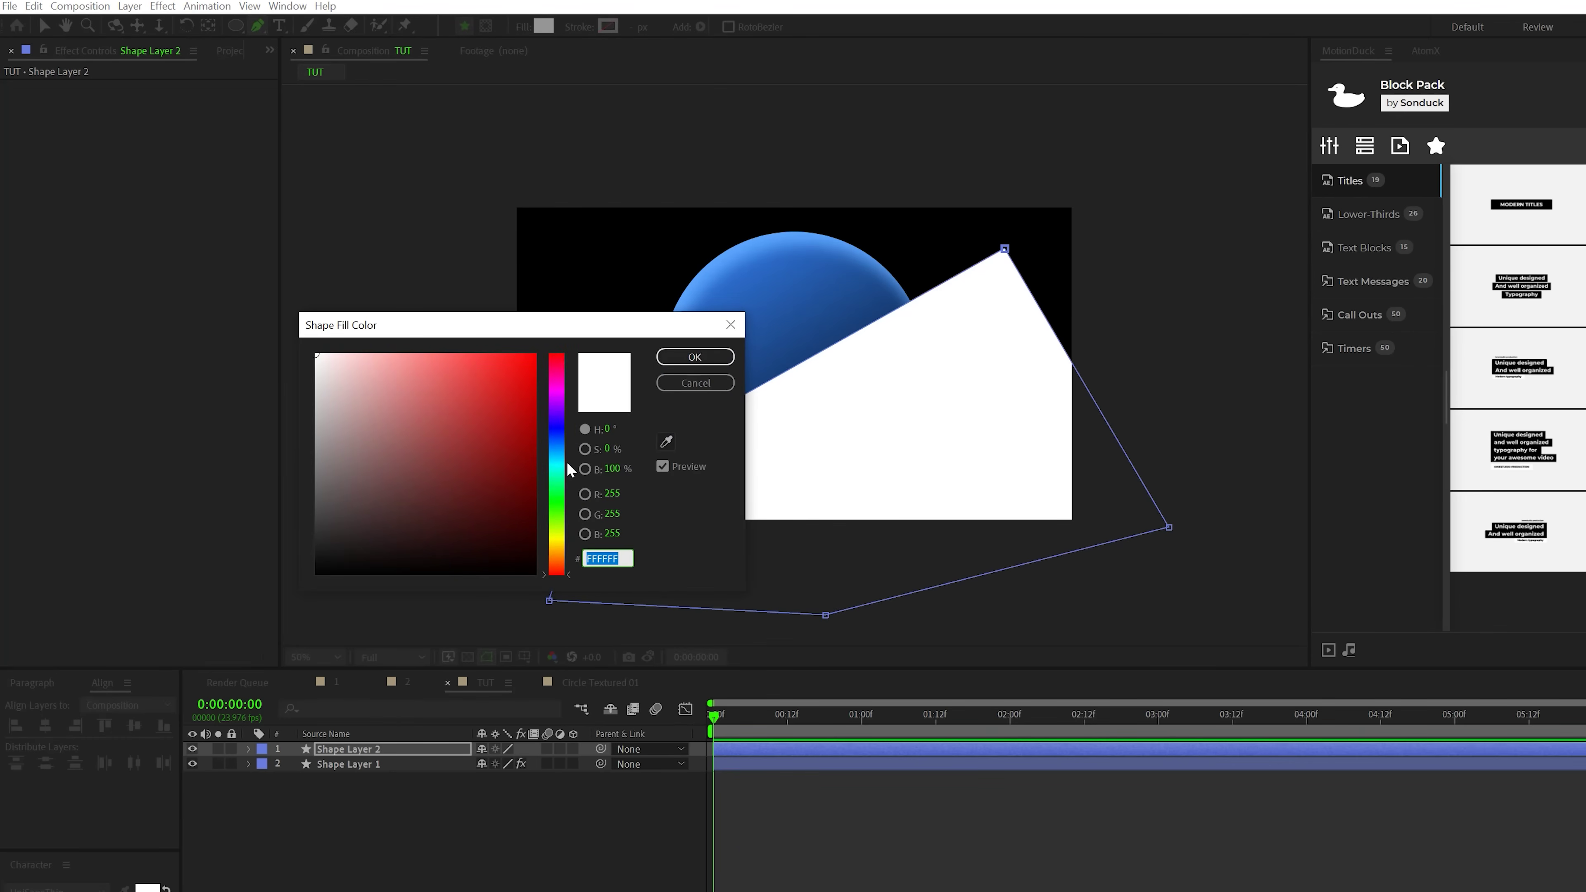
- Fill the polygon with dark teal 002F3E and apply Gaussian Blur at Blurriness 270
{"action": "type", "text": "002F3E"}
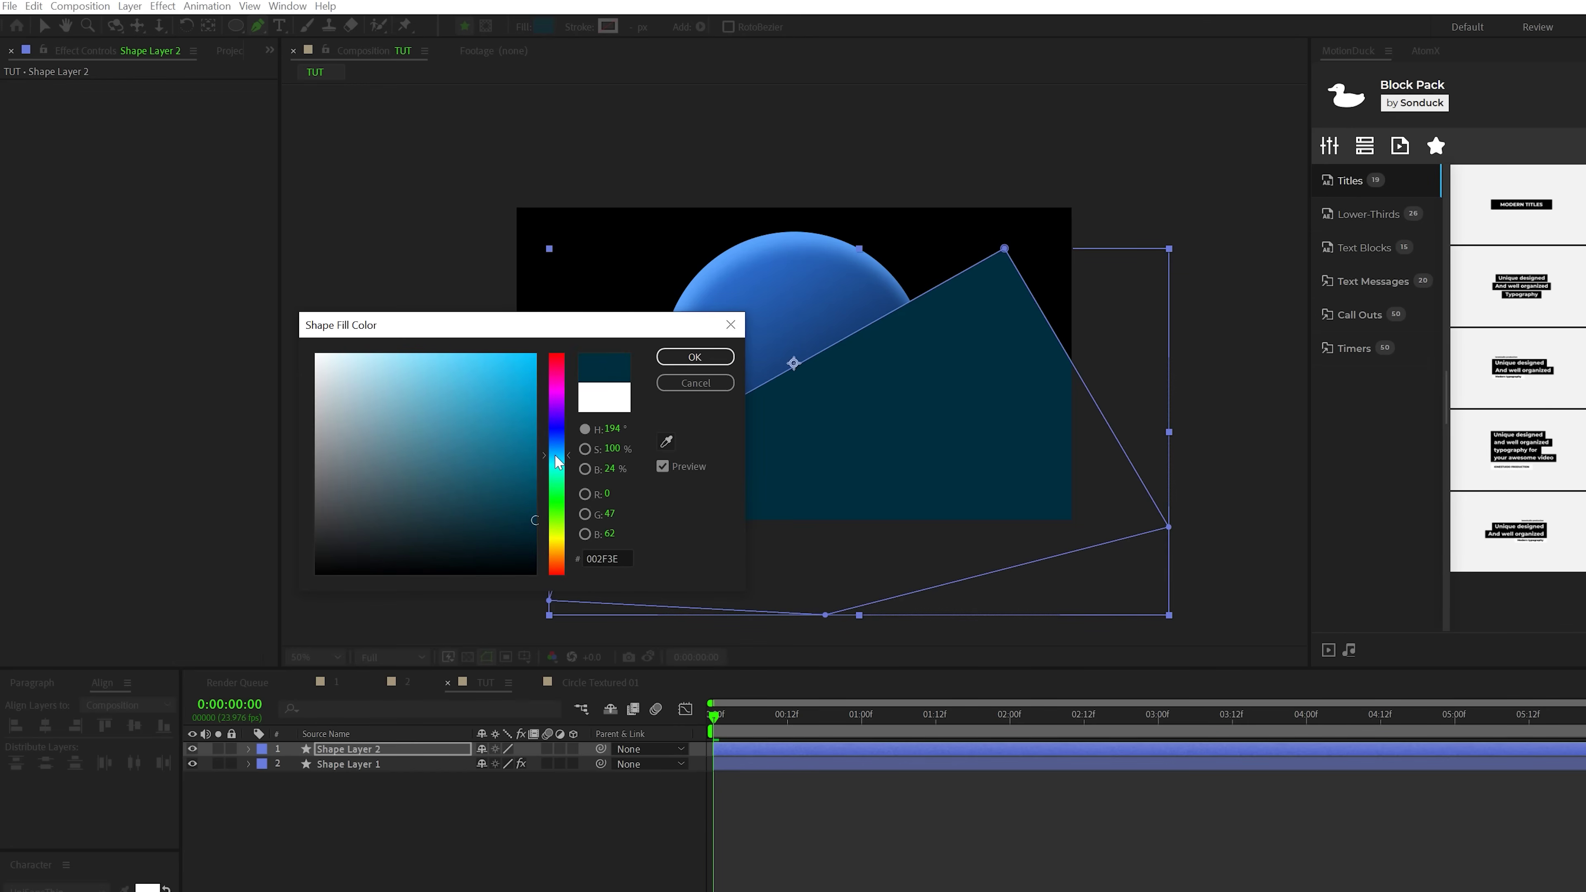
{"action": "key", "text": "Return"}
{"action": "left_click", "coordinate": [162, 6]}
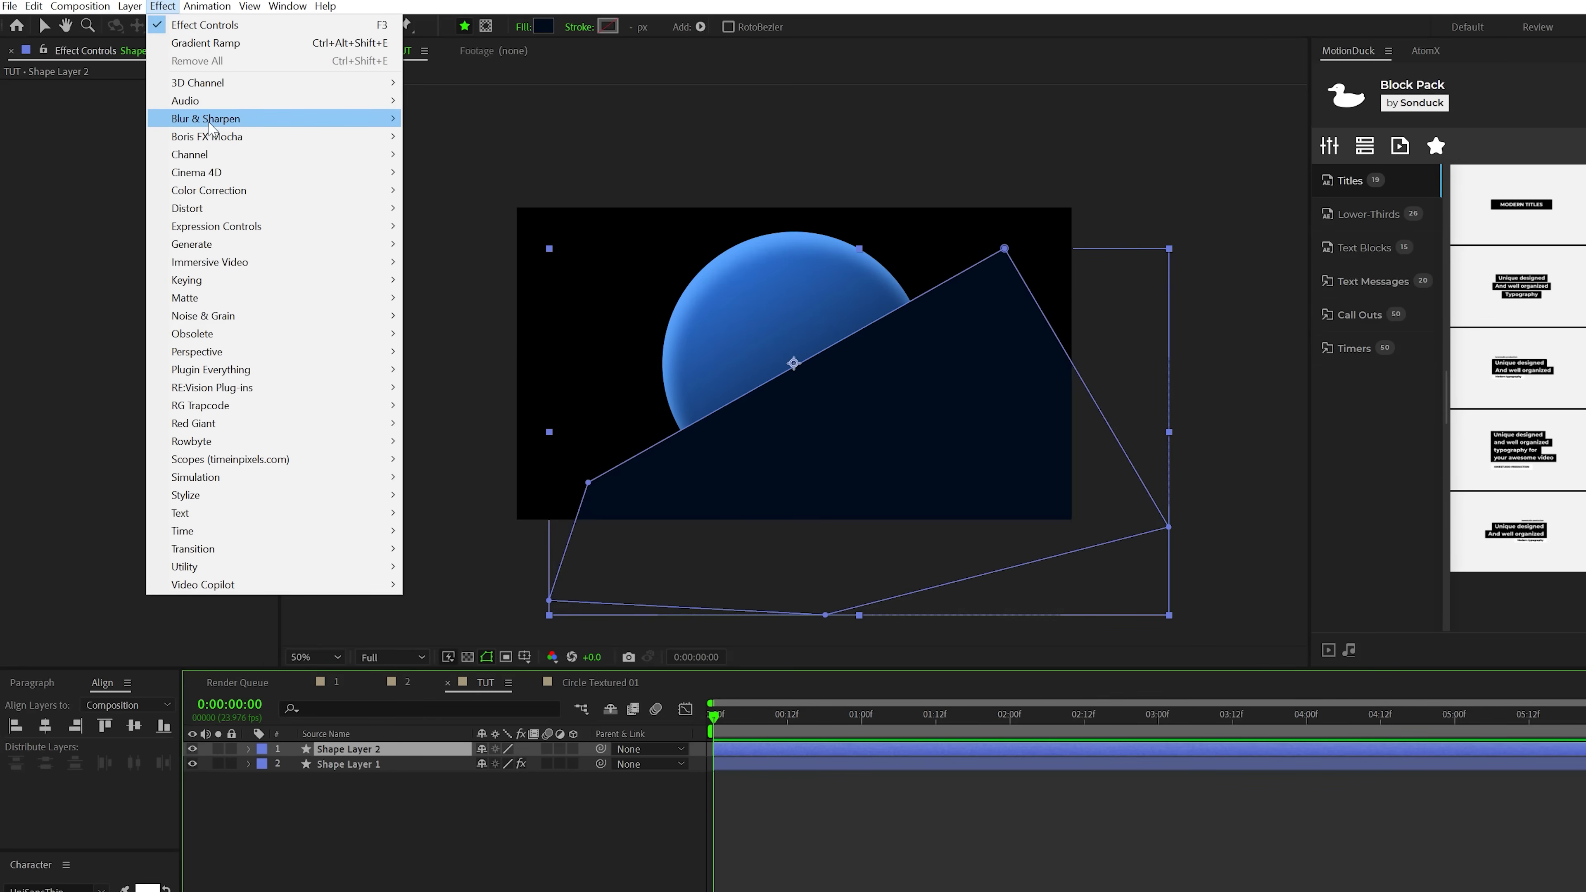
{"action": "mouse_move", "coordinate": [209, 125]}
{"action": "left_click", "coordinate": [450, 316]}
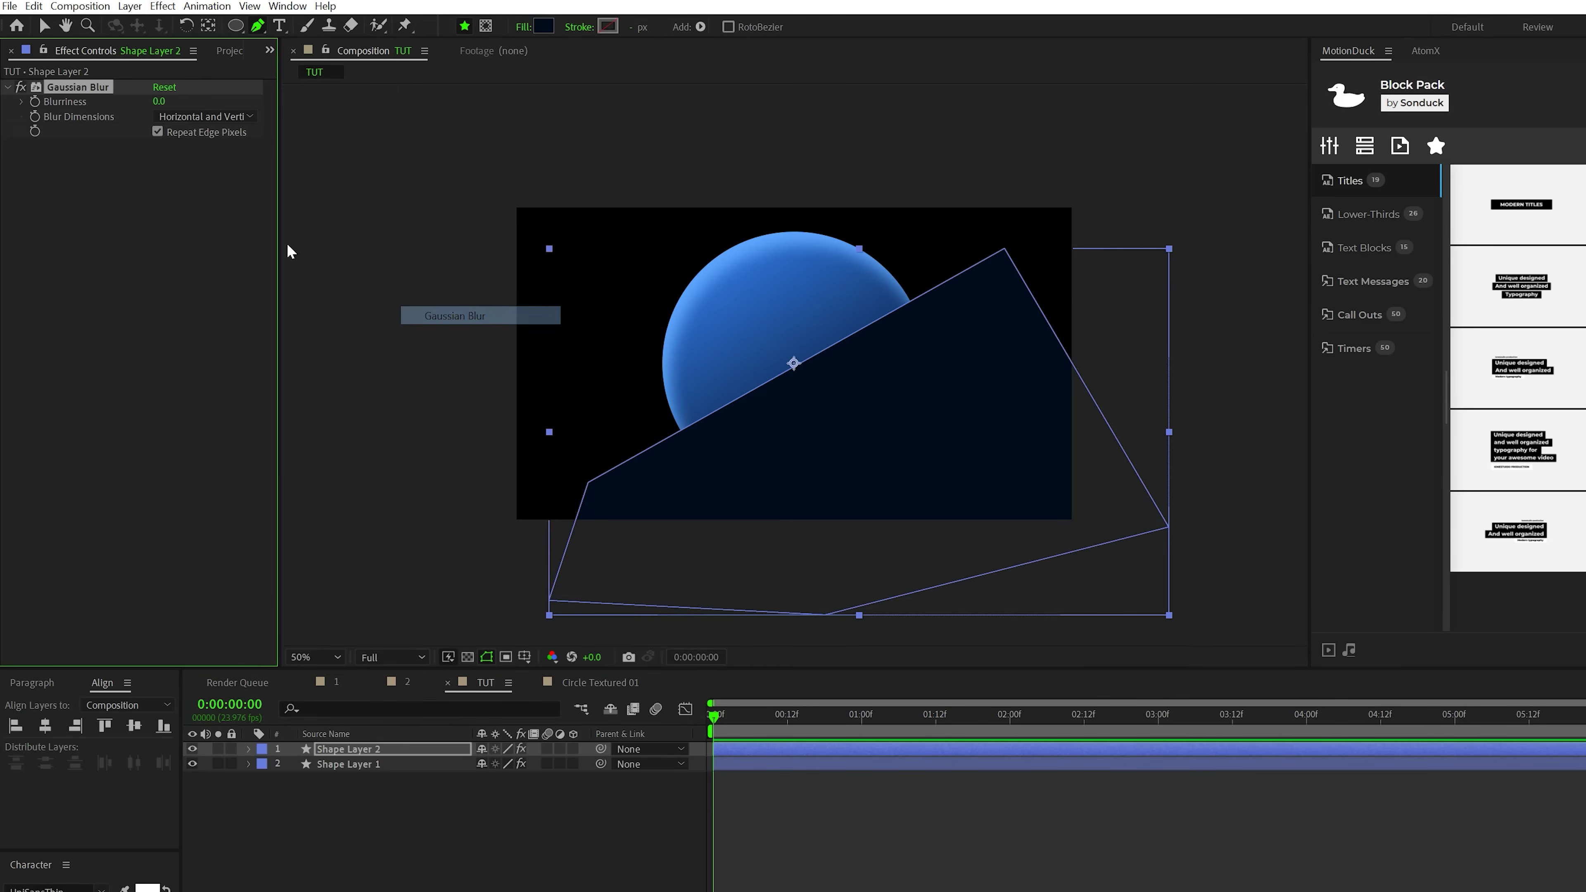
{"action": "key", "text": "v"}
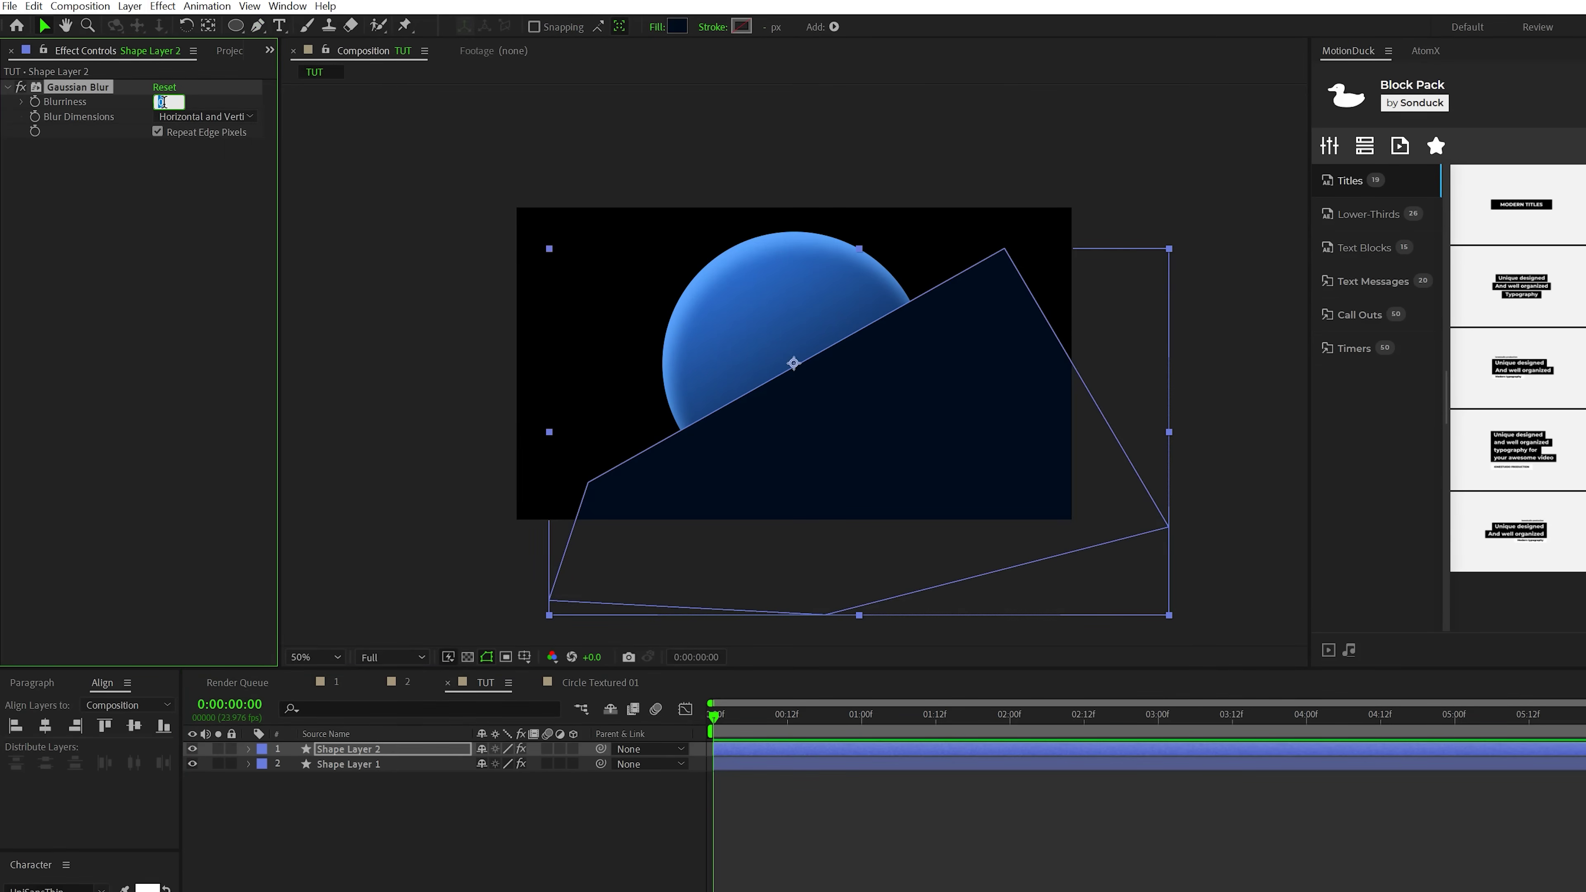
{"action": "key", "text": "Return"}
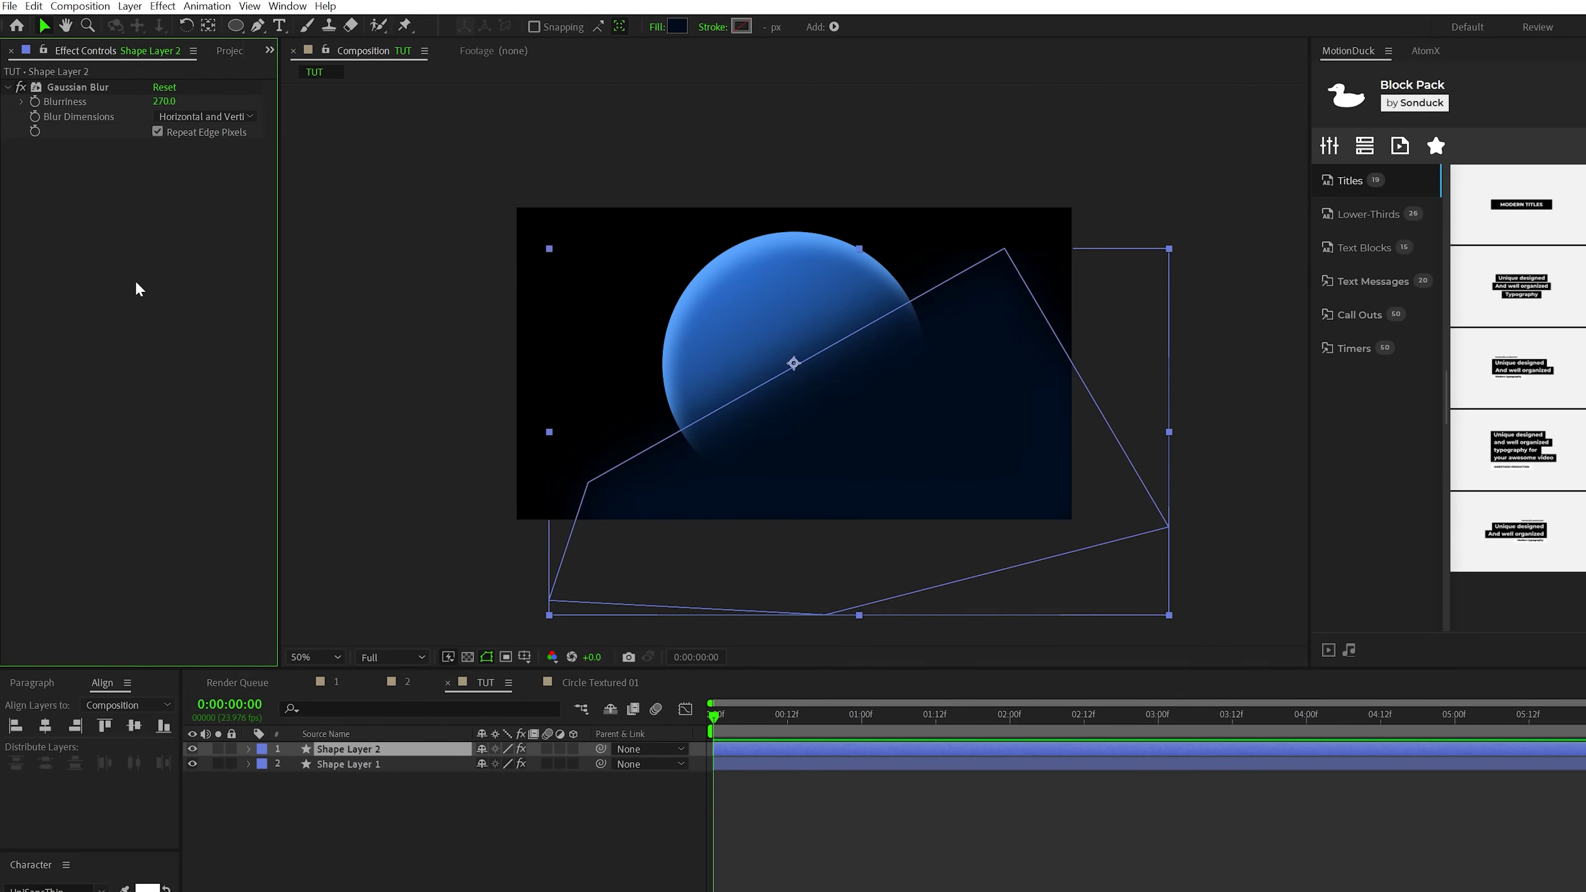
- Add a Set Matte effect to the blurred shape and pick its matte source layer
{"action": "left_click", "coordinate": [163, 6]}
{"action": "mouse_move", "coordinate": [210, 155]}
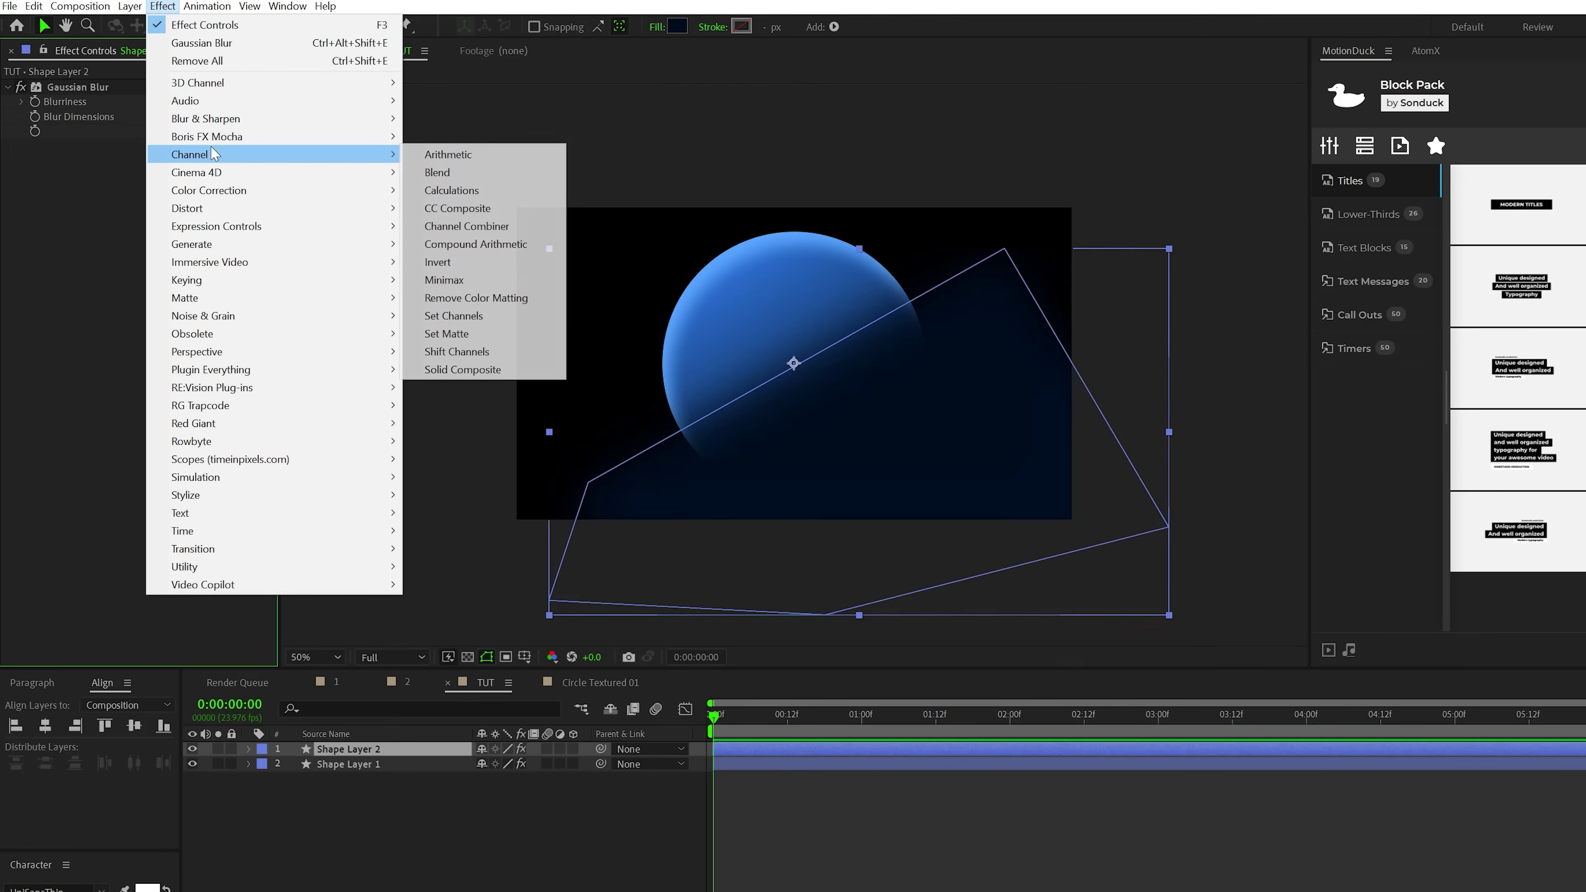
{"action": "left_click", "coordinate": [446, 333]}
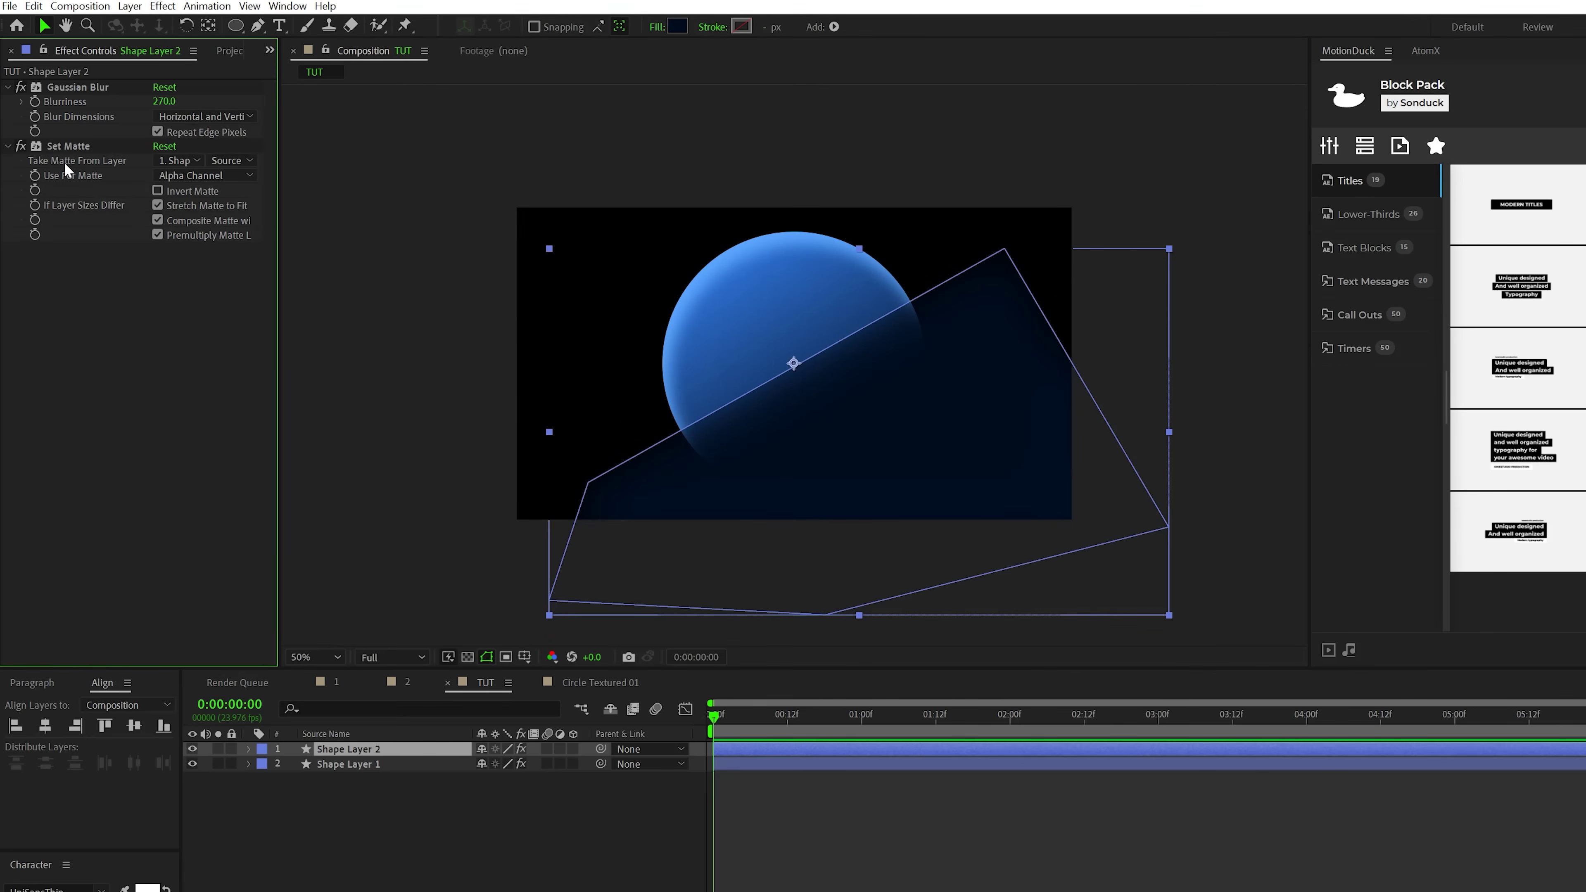
{"action": "left_click", "coordinate": [168, 161]}
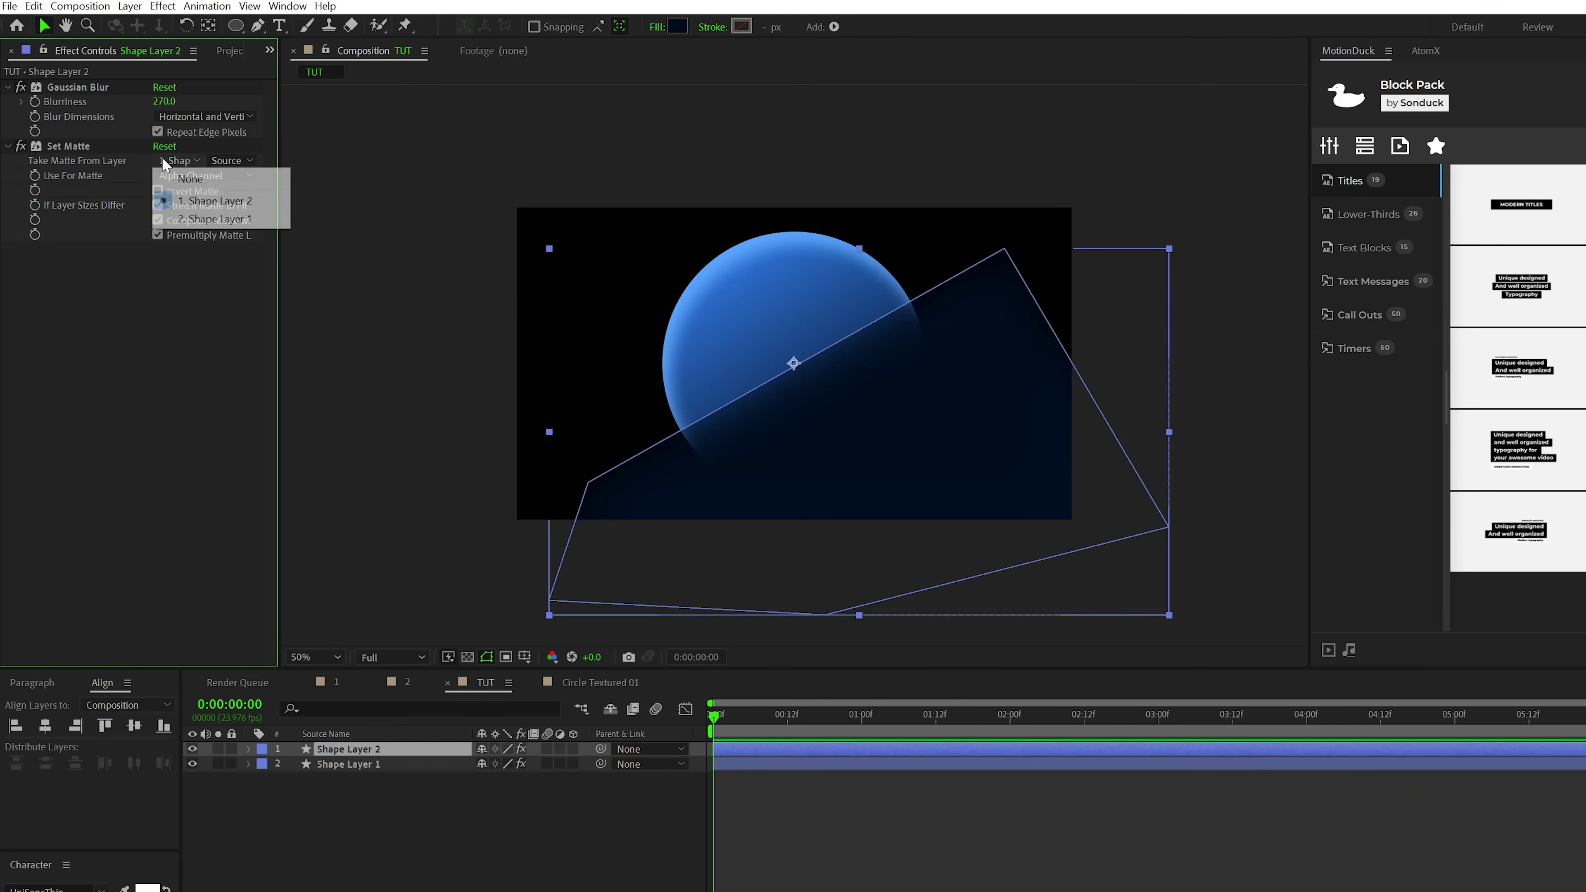
- Take the matte from Shape Layer 1 and set Shape Layer 2's mode to Dissolve
{"action": "left_click", "coordinate": [208, 219]}
{"action": "key", "text": "F2"}
{"action": "key", "text": "slash"}
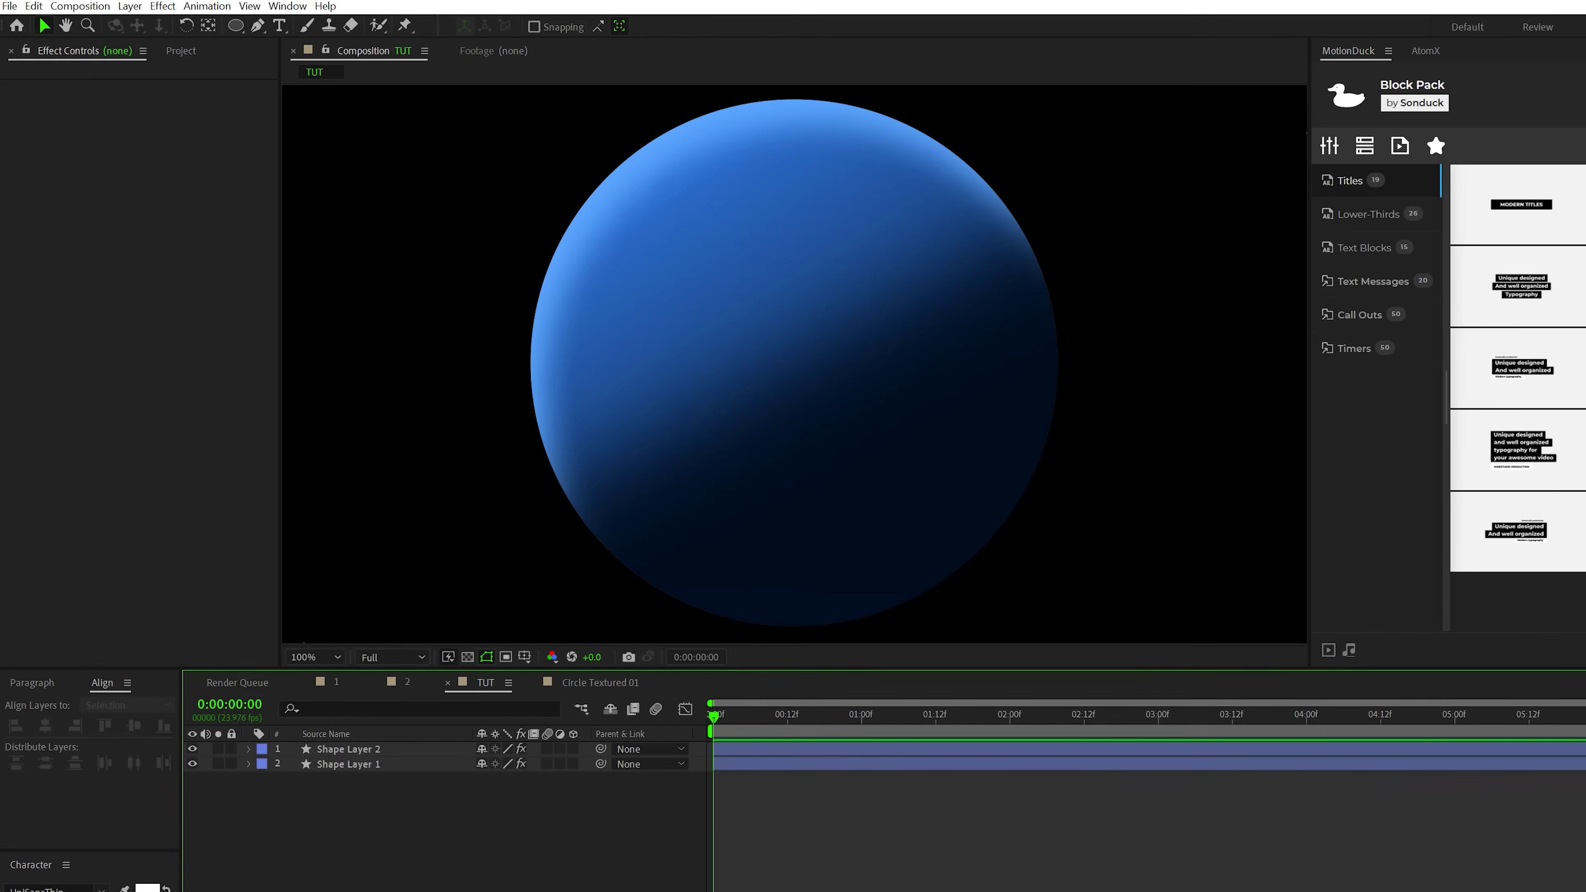
{"action": "key", "text": "F4"}
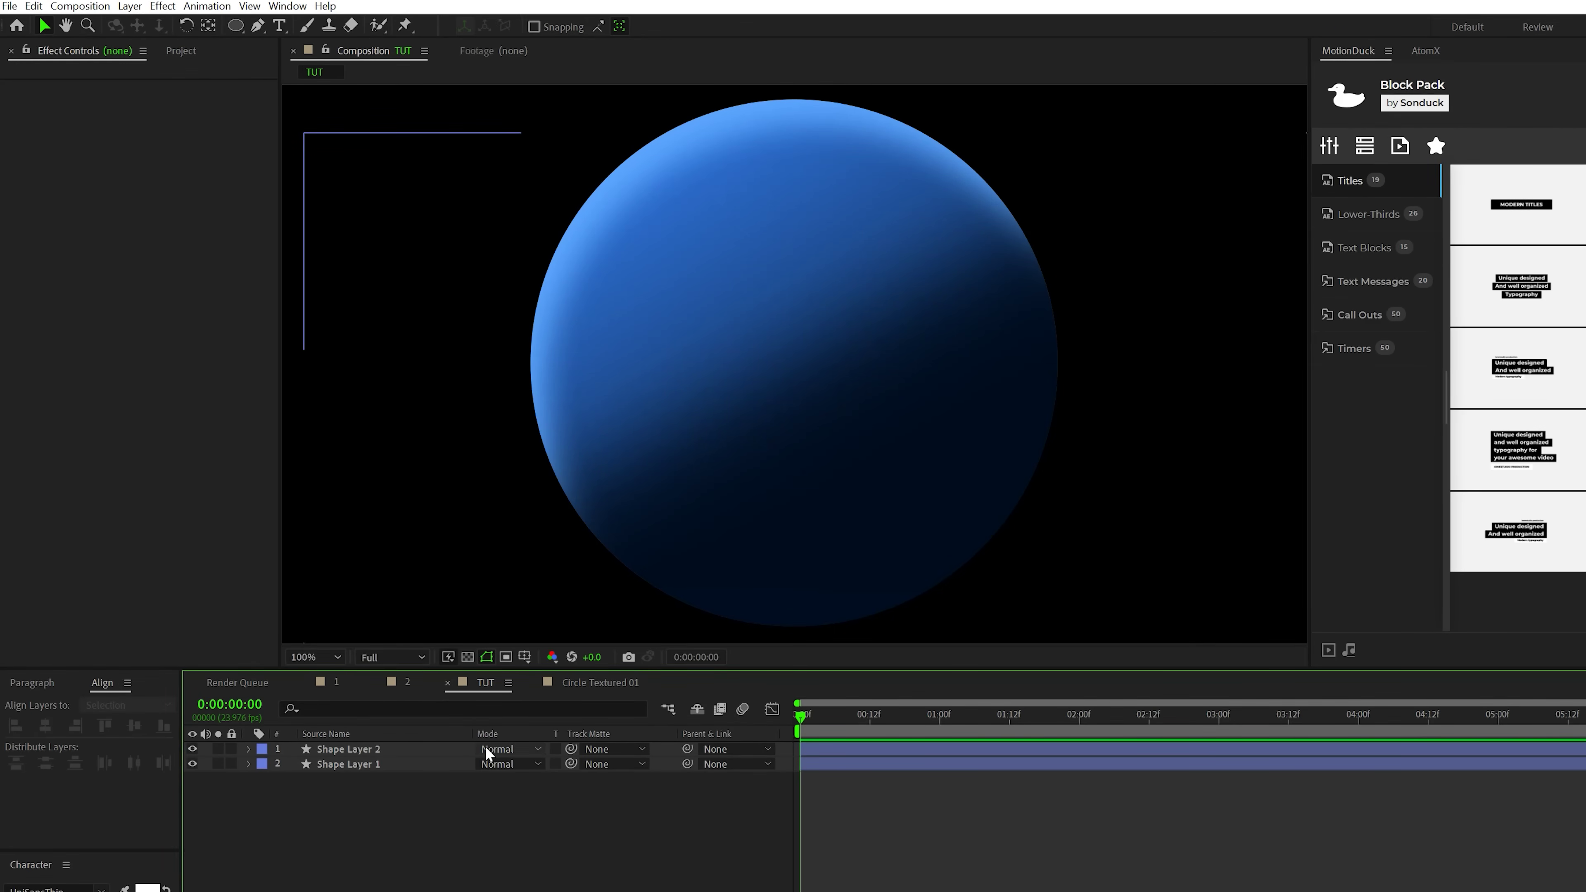
{"action": "left_click", "coordinate": [502, 750]}
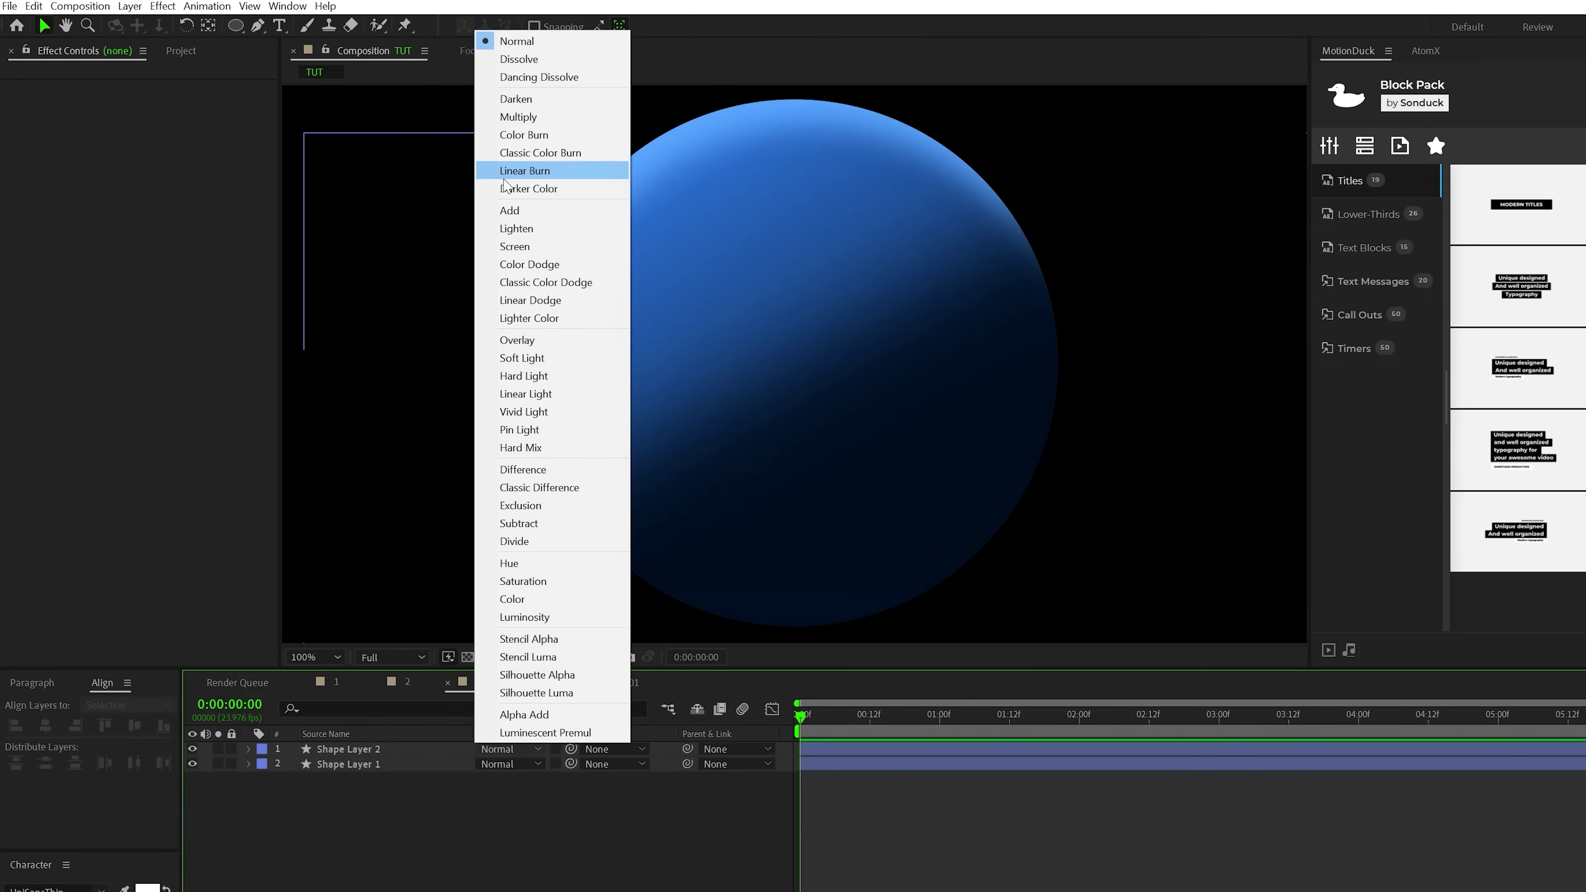
{"action": "left_click", "coordinate": [518, 59]}
{"action": "scroll", "coordinate": [824, 389], "scroll_direction": "up", "scroll_amount": 2}
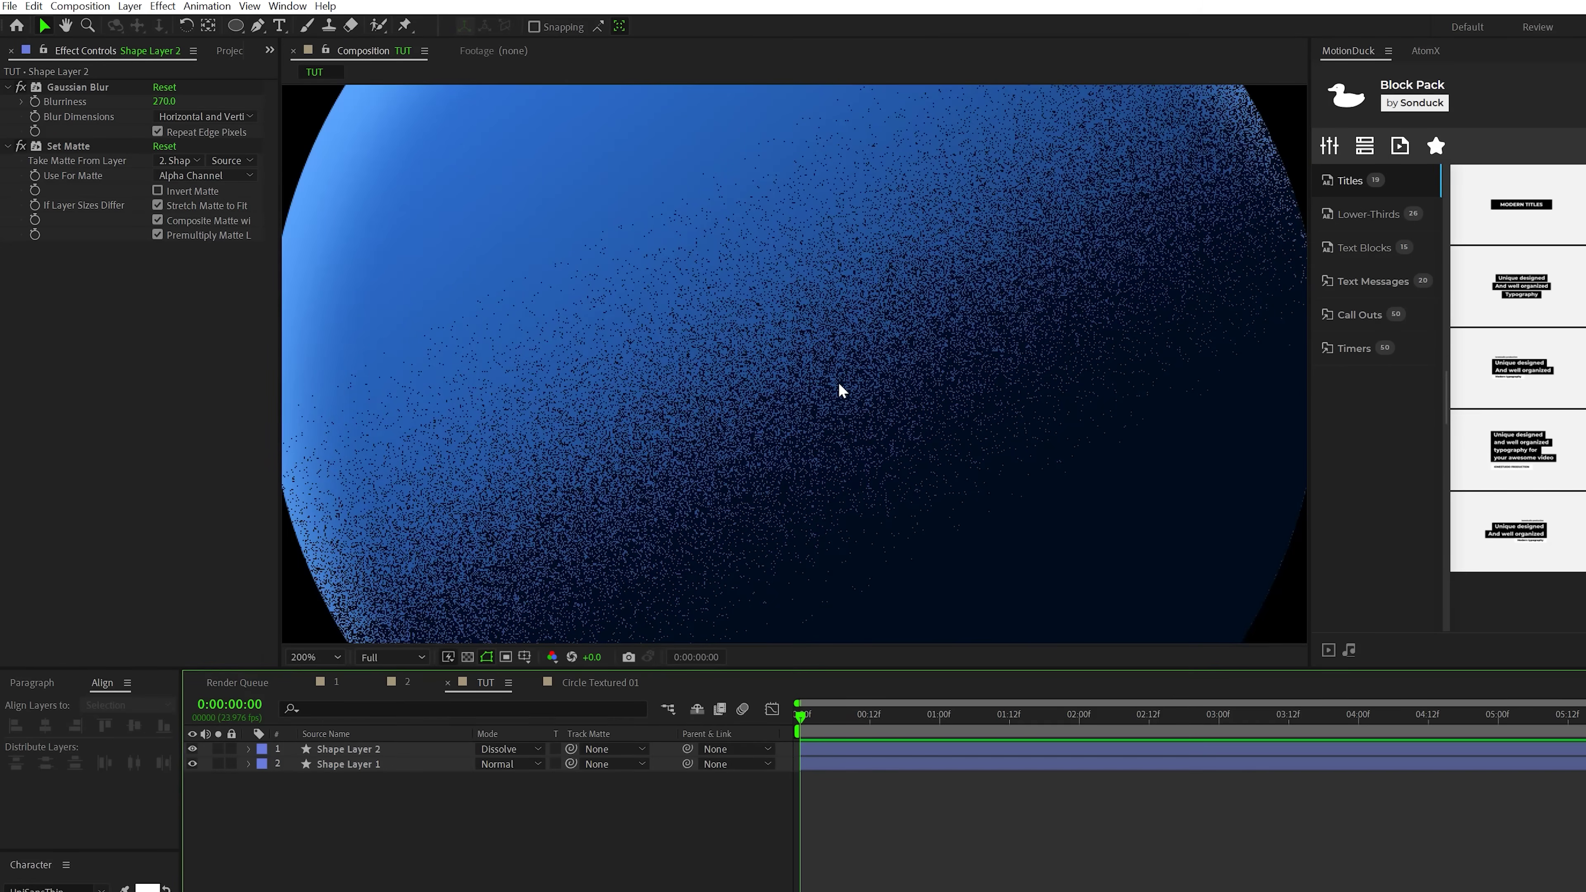
{"action": "left_click", "coordinate": [431, 748]}
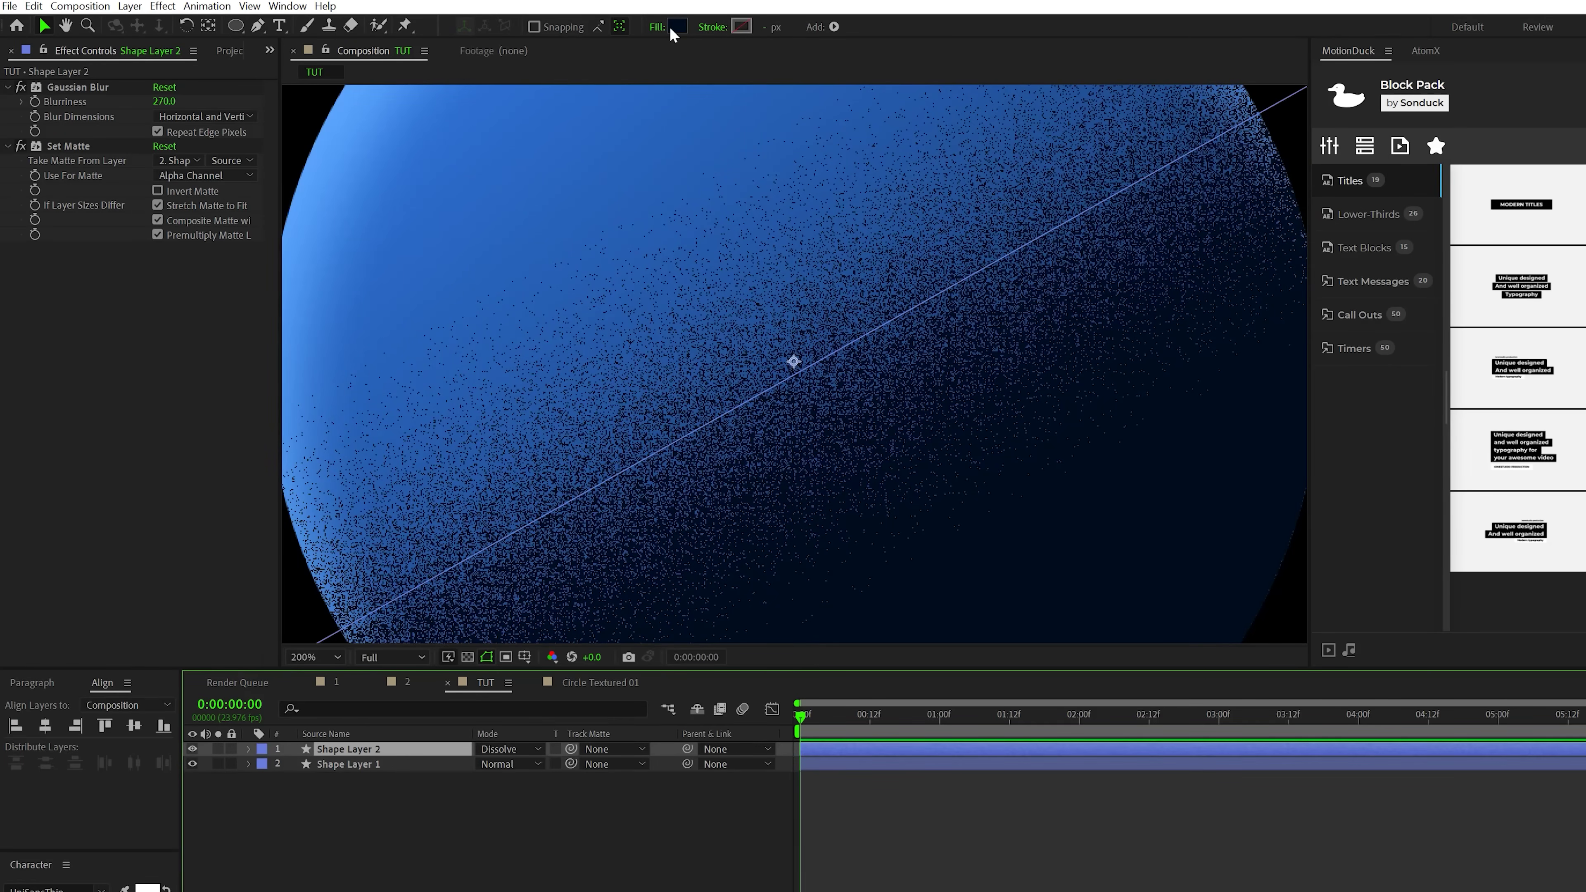
- Draw a small light-blue 5F99E7 circle on the sphere's upper left in Dissolve mode
{"action": "left_click", "coordinate": [676, 28]}
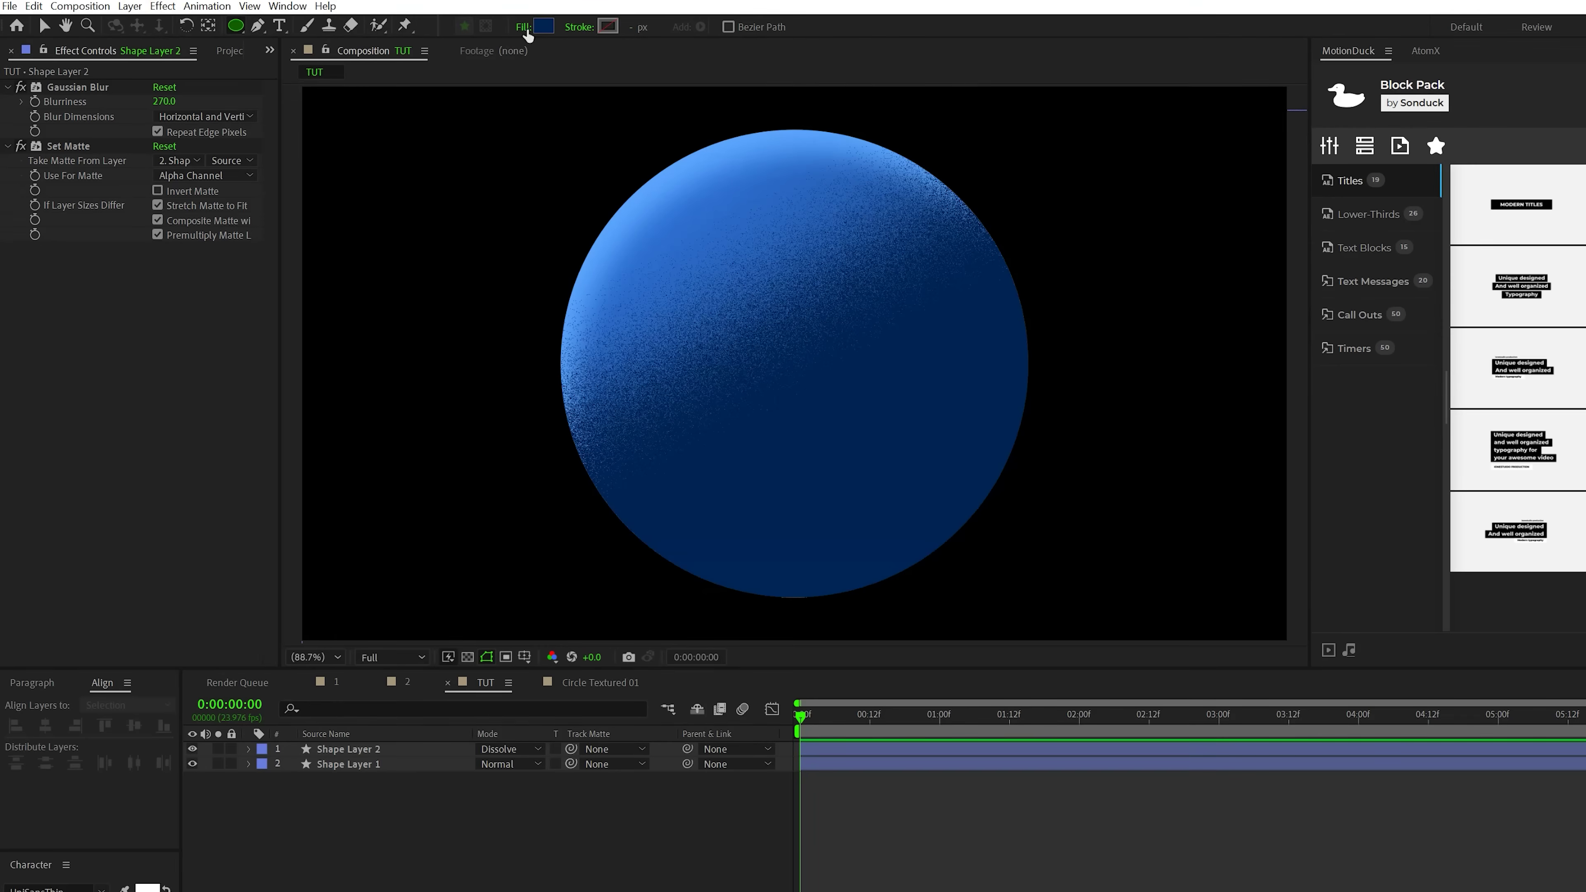
{"action": "left_click", "coordinate": [544, 27]}
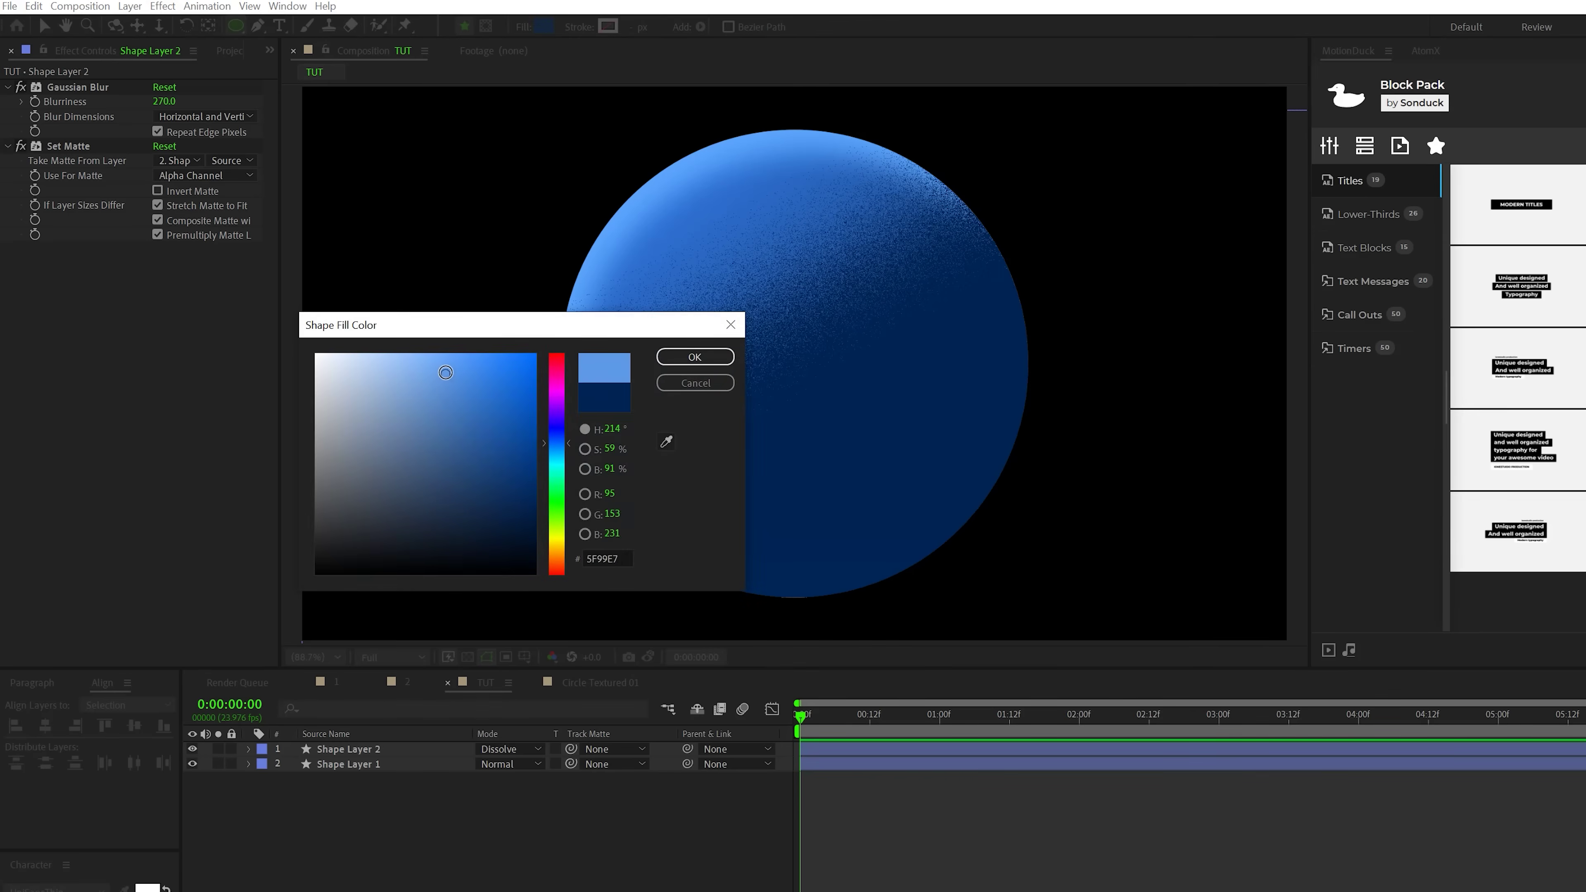
{"action": "left_click", "coordinate": [665, 358]}
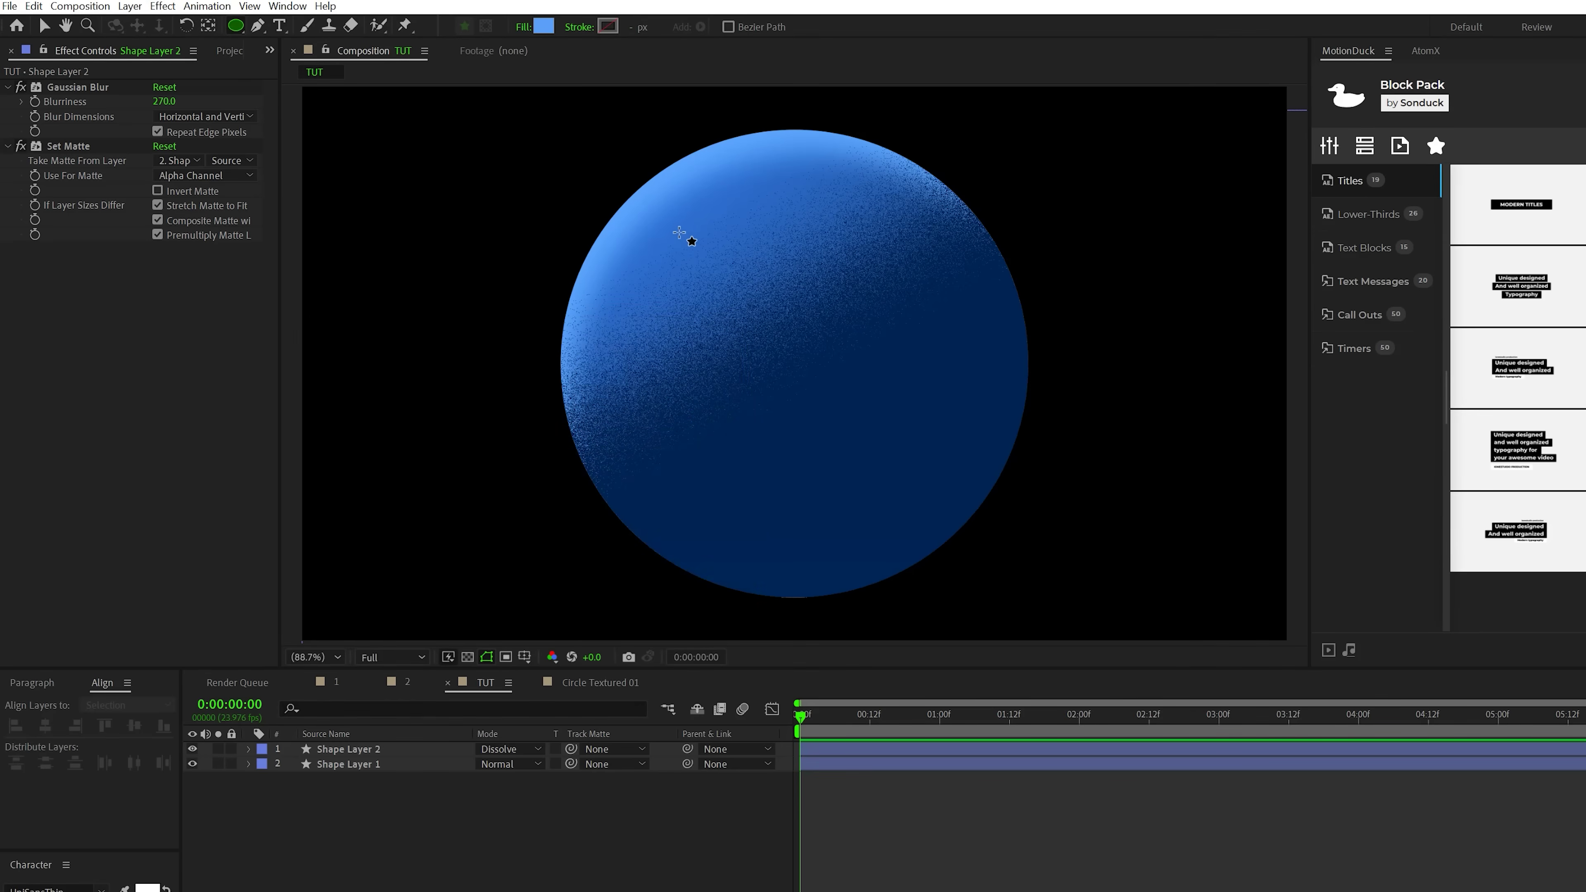
{"action": "left_click_drag", "start_coordinate": [685, 226], "coordinate": [793, 348]}
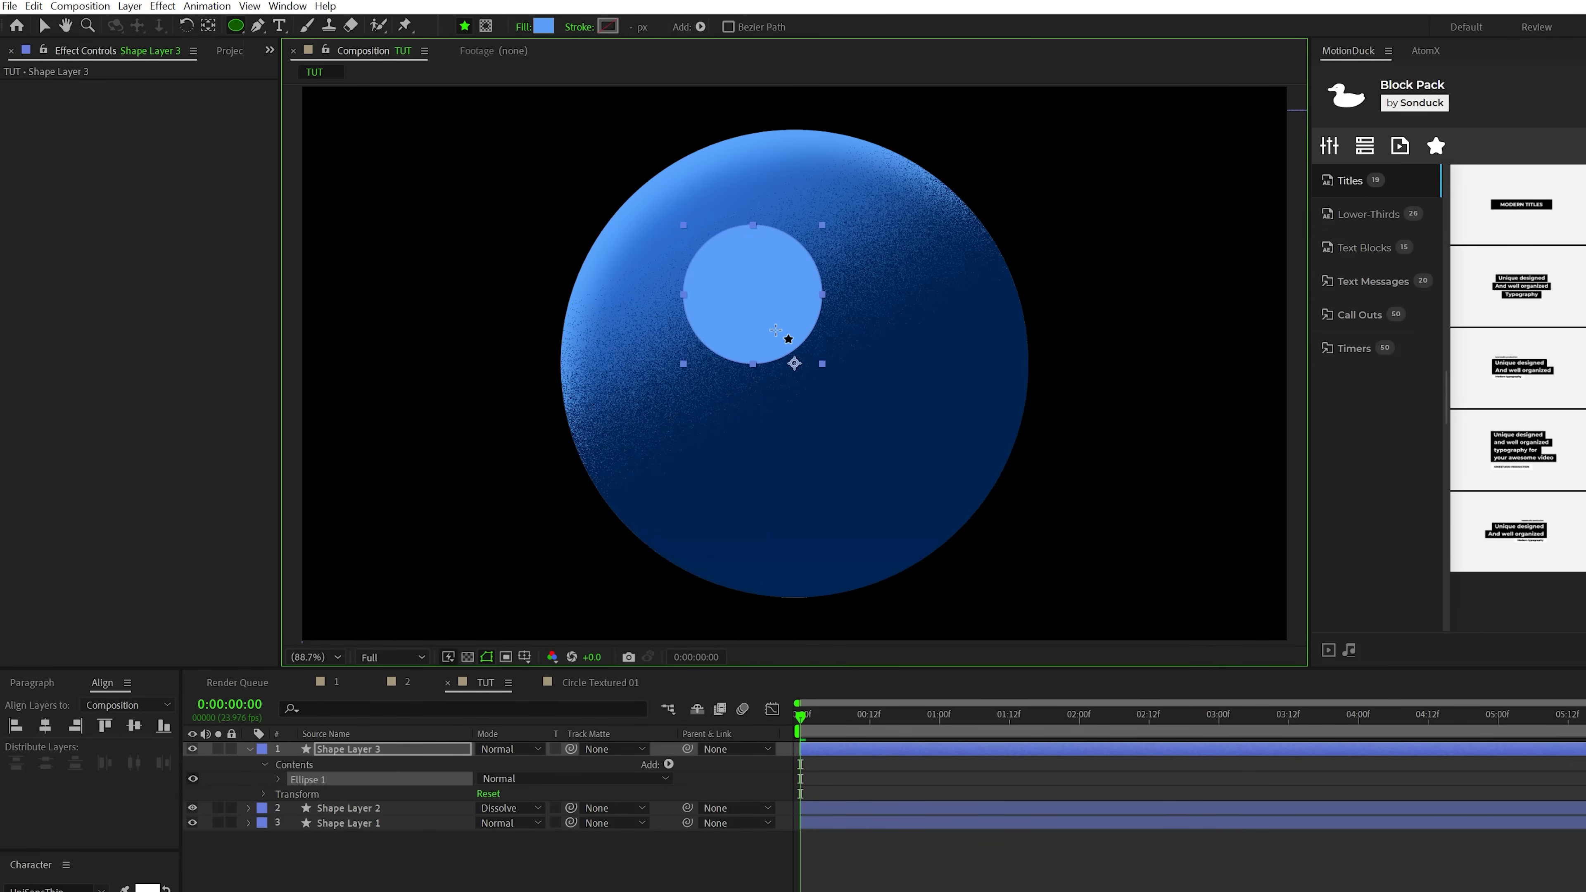
{"action": "key", "text": "v"}
{"action": "left_click", "coordinate": [506, 749]}
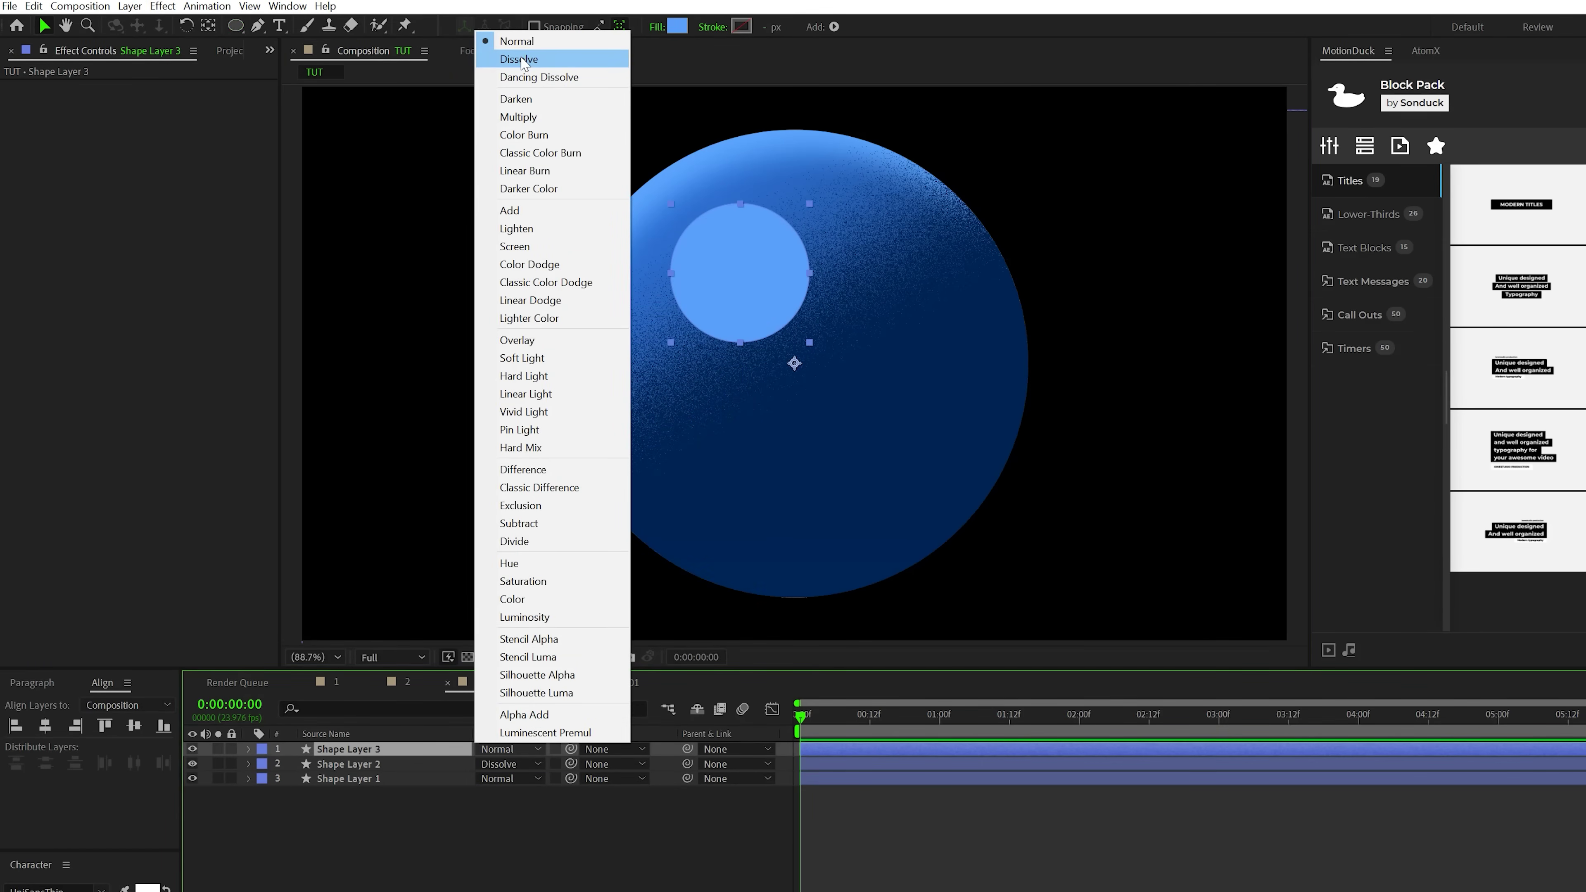
{"action": "left_click", "coordinate": [522, 59]}
- Paste Shape Layer 2's Gaussian Blur and Set Matte onto the highlight, disabling Repeat Edge Pixels
{"action": "left_click", "coordinate": [337, 764]}
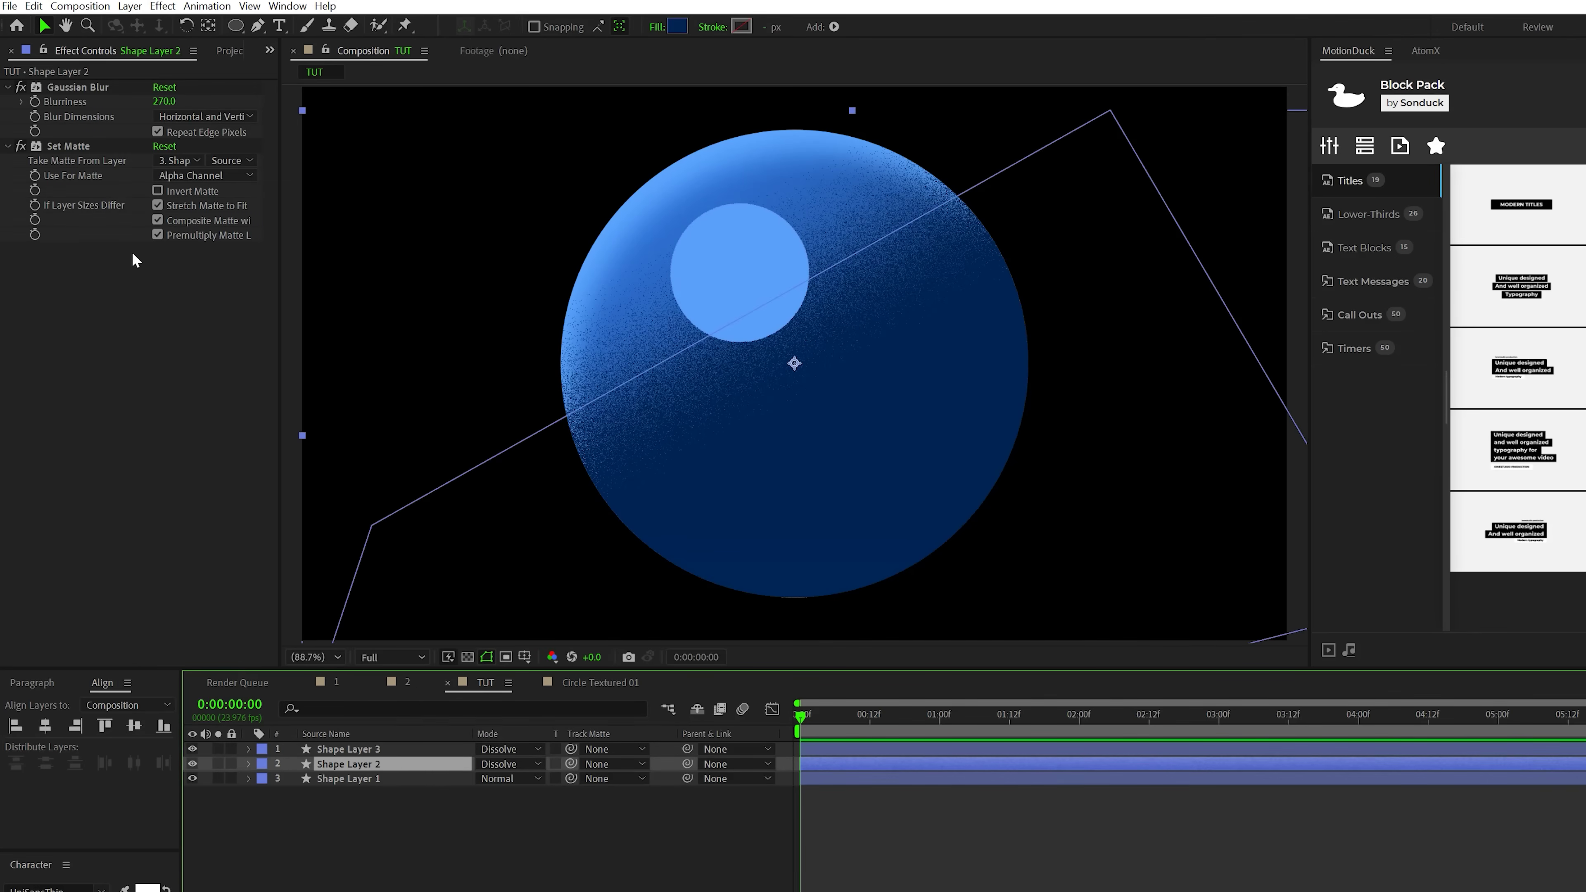
{"action": "left_click", "coordinate": [80, 90]}
{"action": "left_click", "coordinate": [66, 148], "text": "shift"}
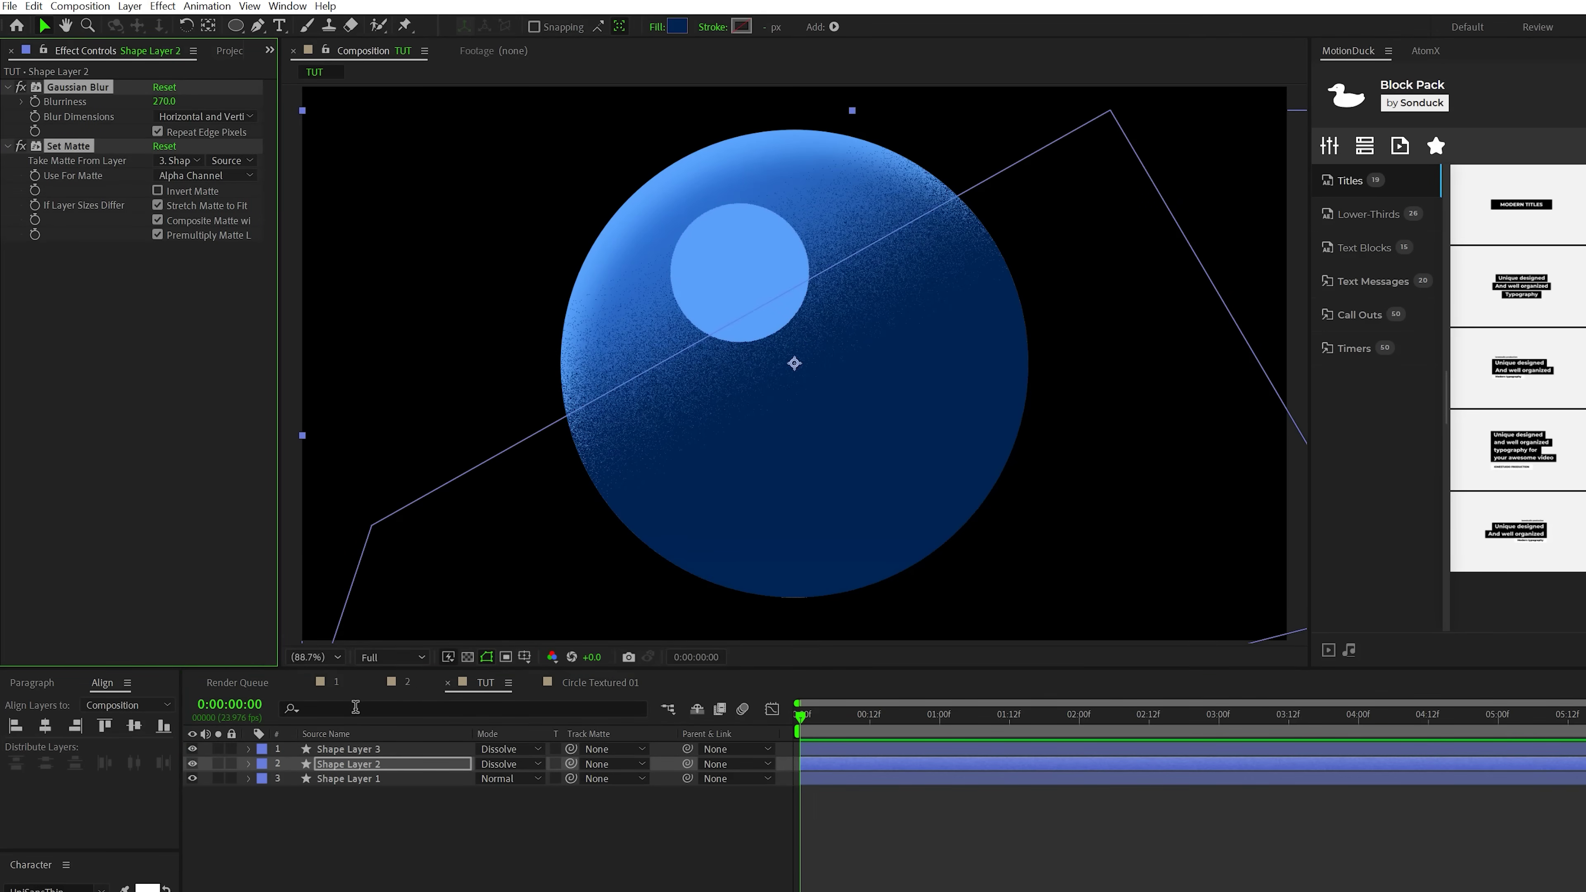
{"action": "left_click", "coordinate": [332, 751]}
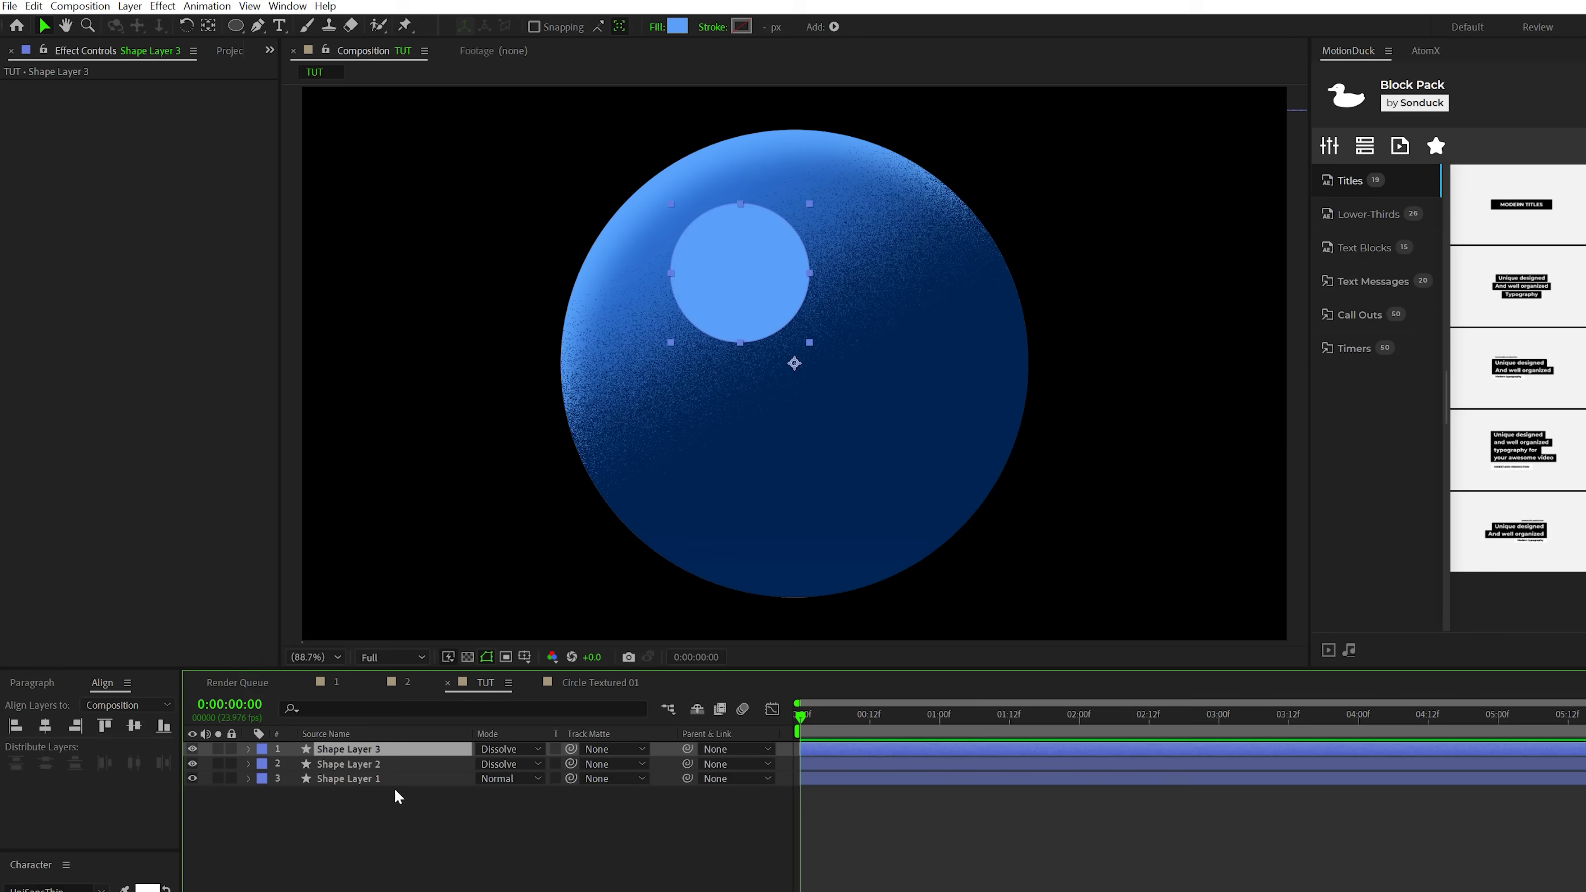
{"action": "key", "text": "ctrl+v"}
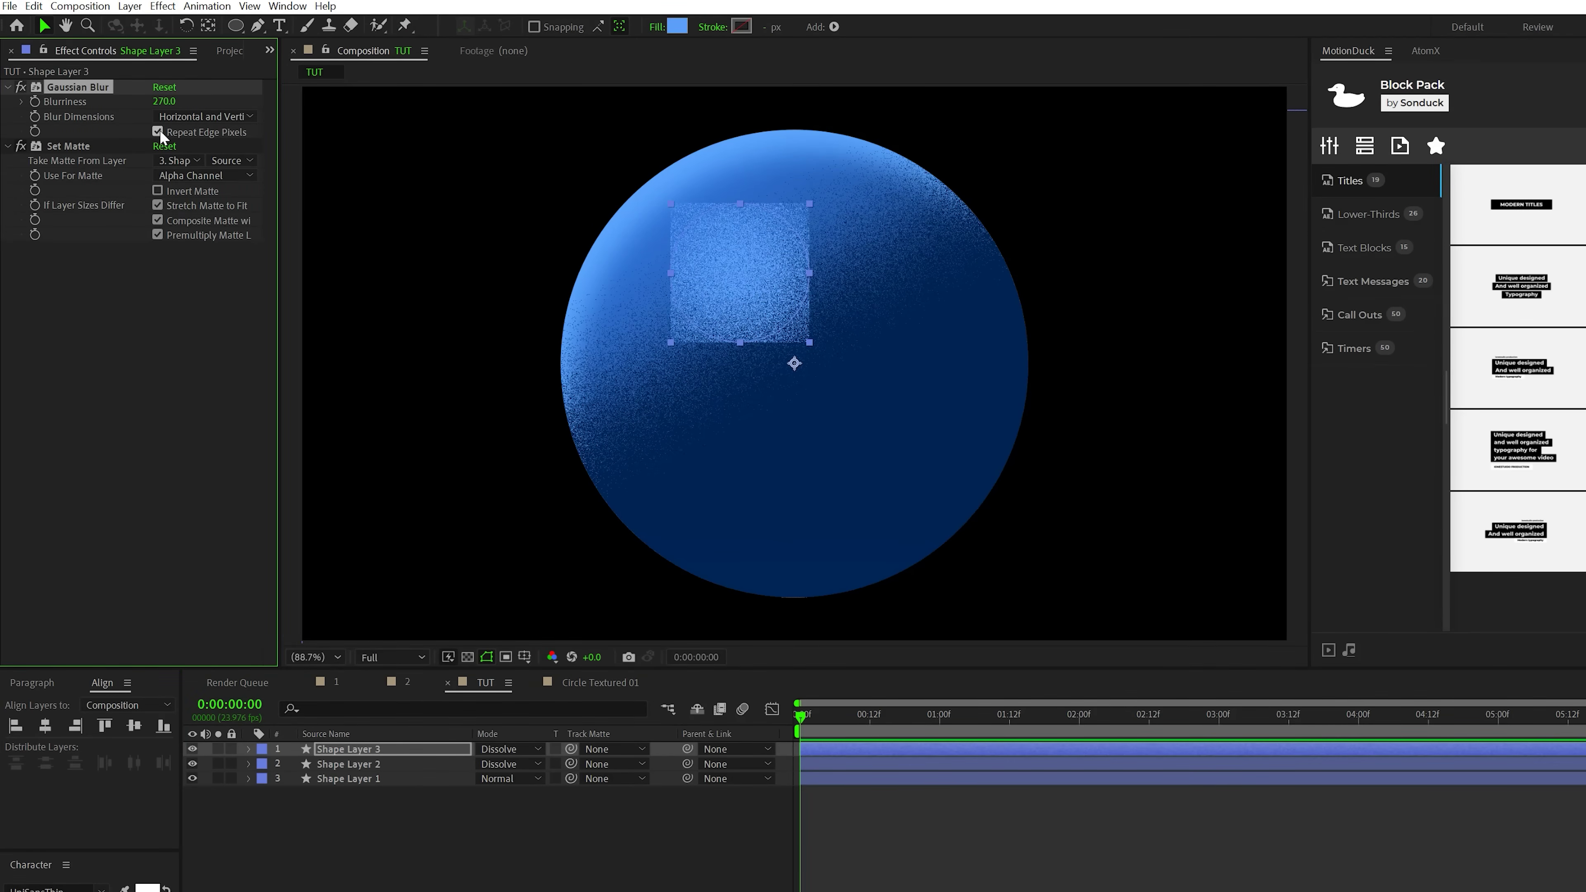
{"action": "left_click", "coordinate": [157, 132]}
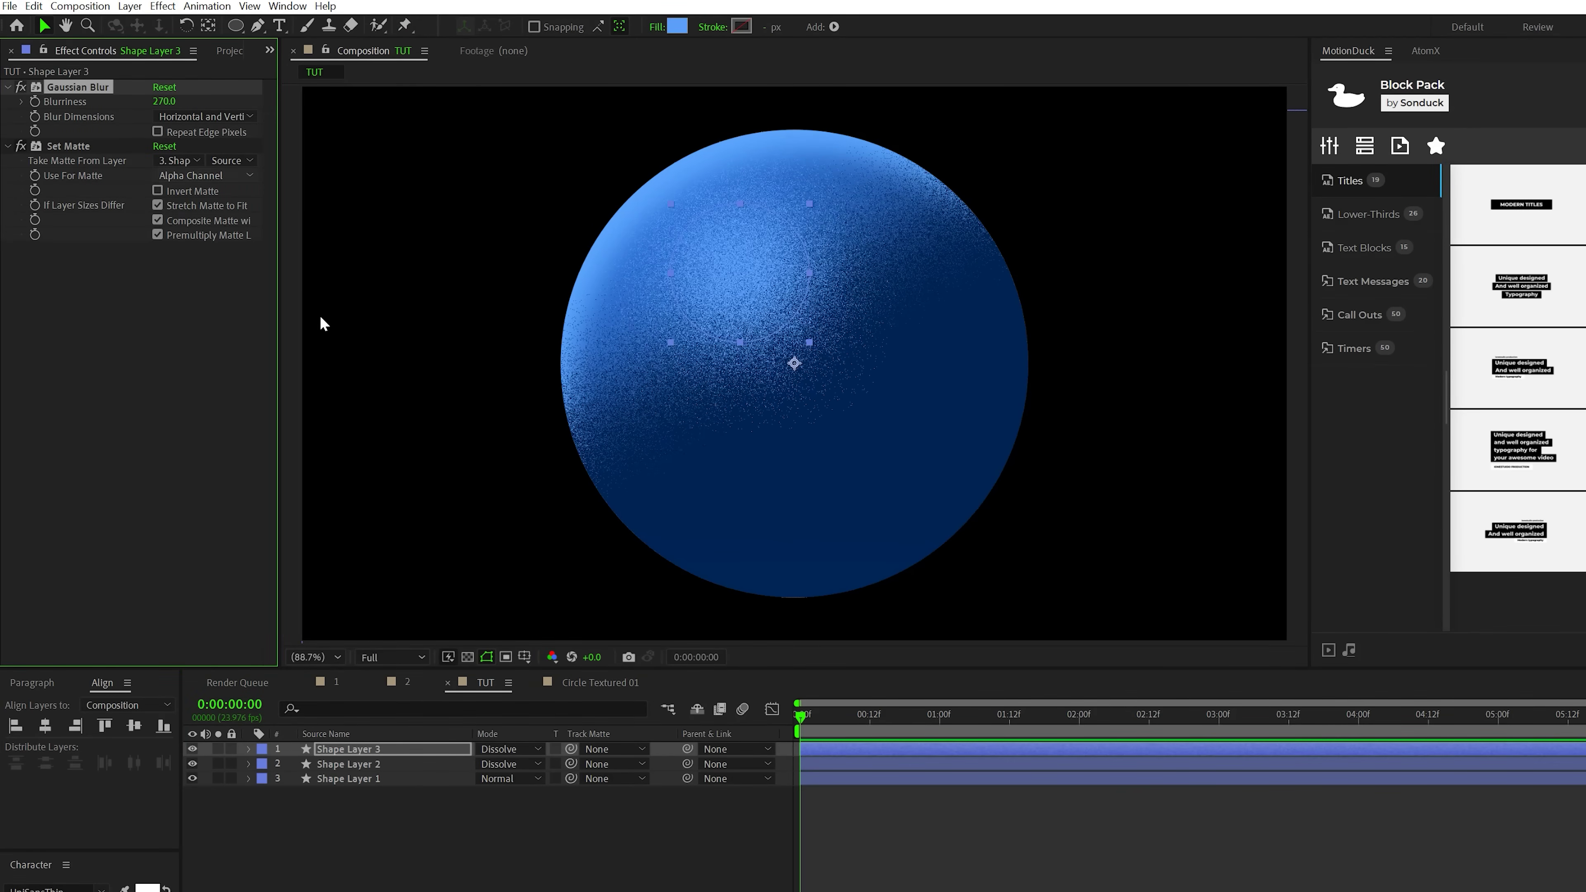
{"action": "left_click", "coordinate": [437, 331]}
{"action": "key", "text": "slash"}
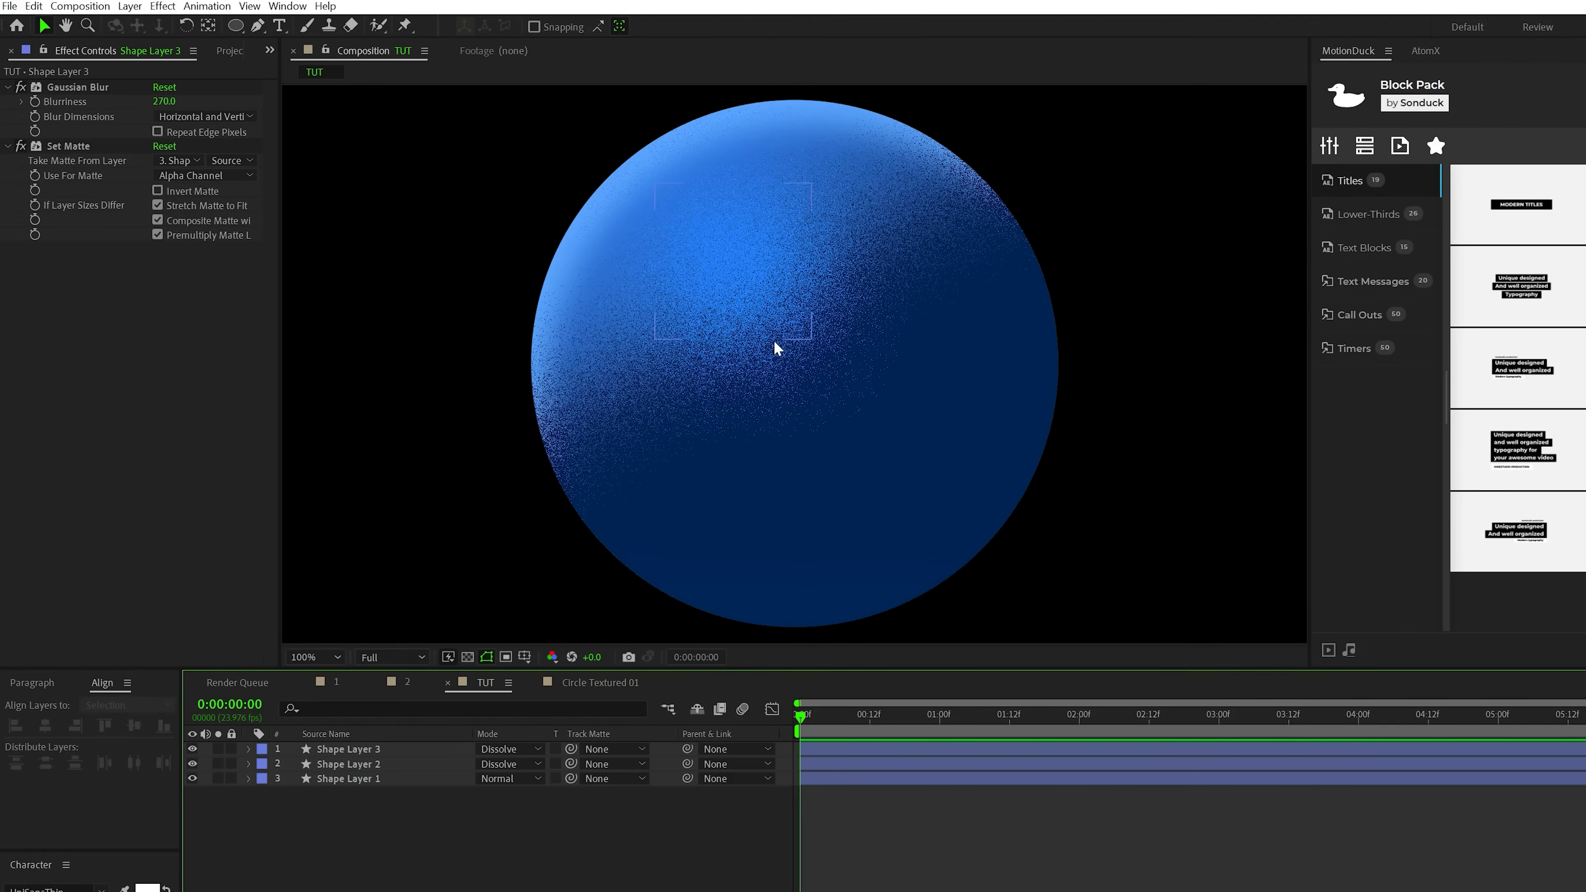
- Precompose the three shape layers as 'Circle Textured TUT 01' and return to the TUT composition
{"action": "mouse_move", "coordinate": [431, 853]}
{"action": "left_mouse_down"}
{"action": "mouse_move", "coordinate": [364, 737]}
{"action": "mouse_move", "coordinate": [311, 735]}
{"action": "left_mouse_up"}
{"action": "left_click", "coordinate": [128, 6]}
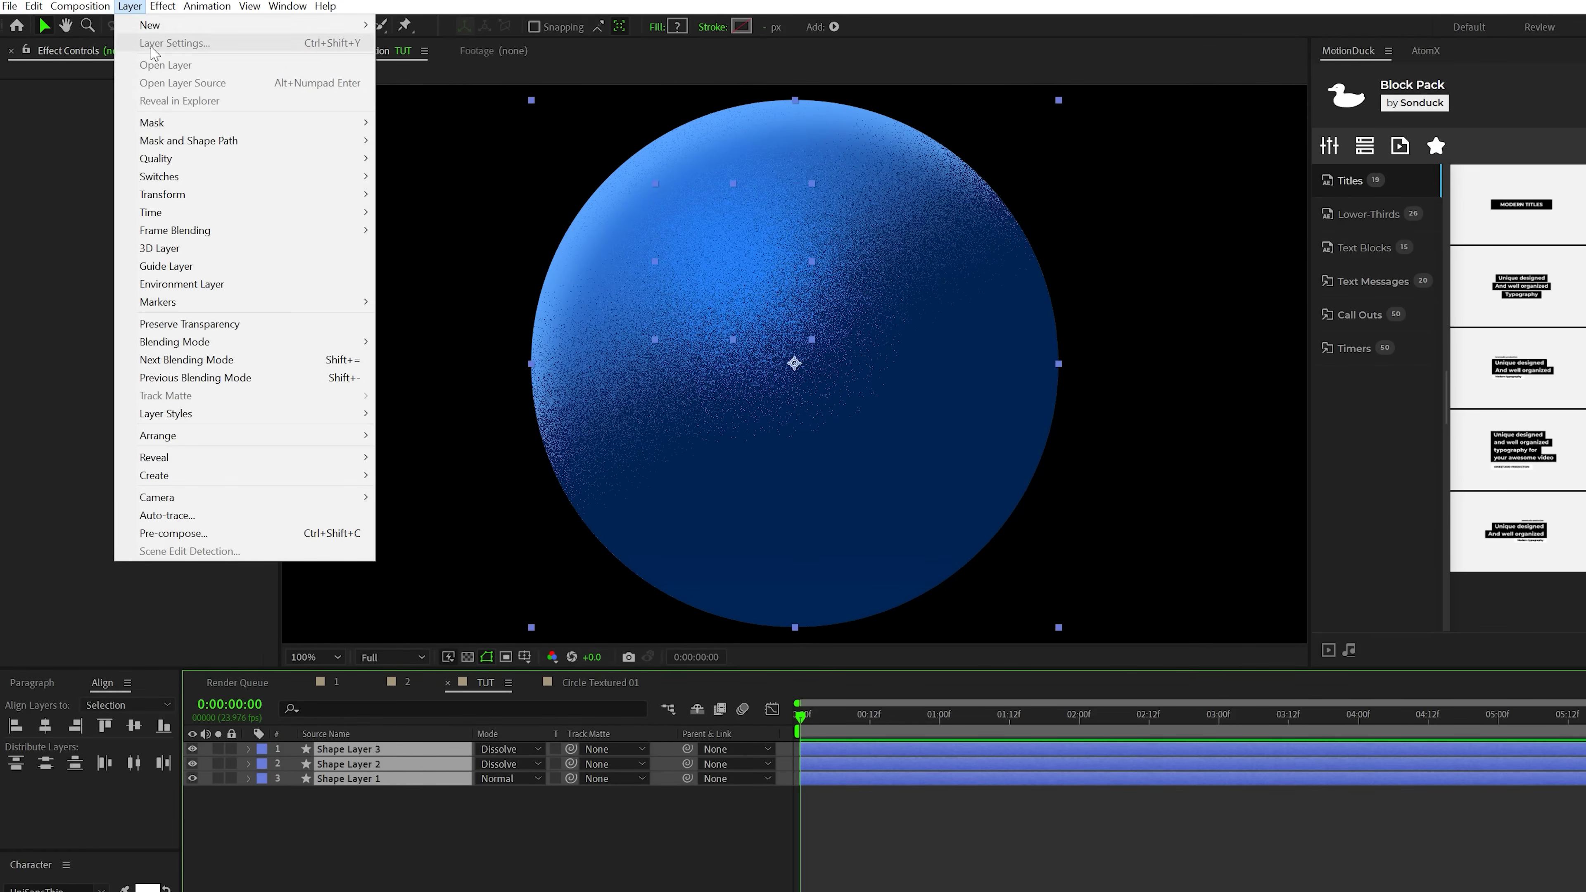
{"action": "left_click", "coordinate": [159, 534]}
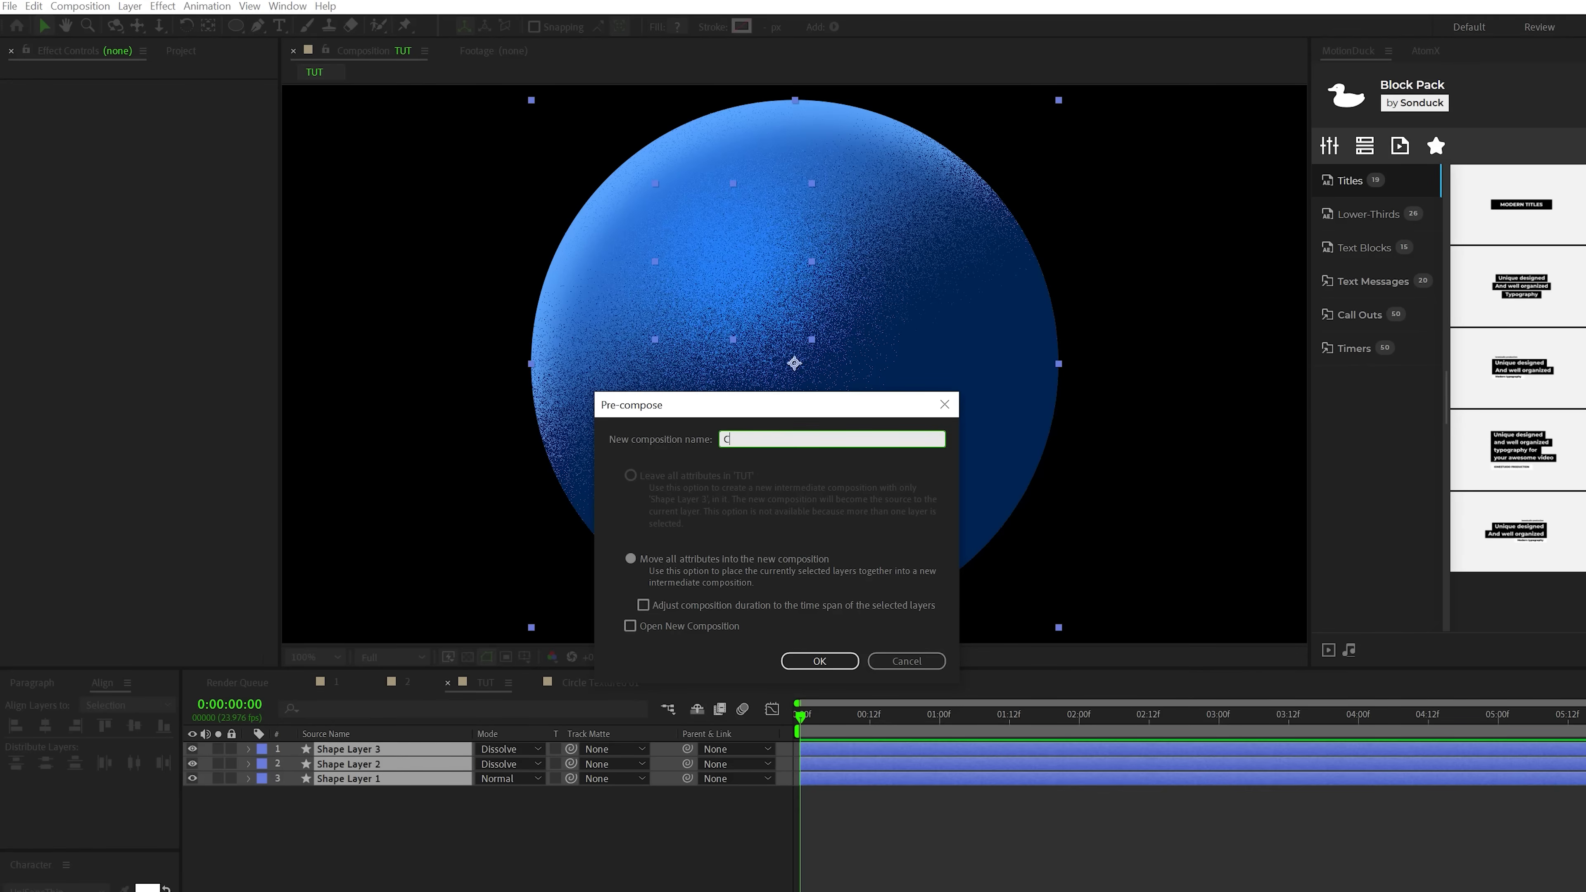
{"action": "type", "text": "Circle Textured TUT 01"}
{"action": "key", "text": "Return"}
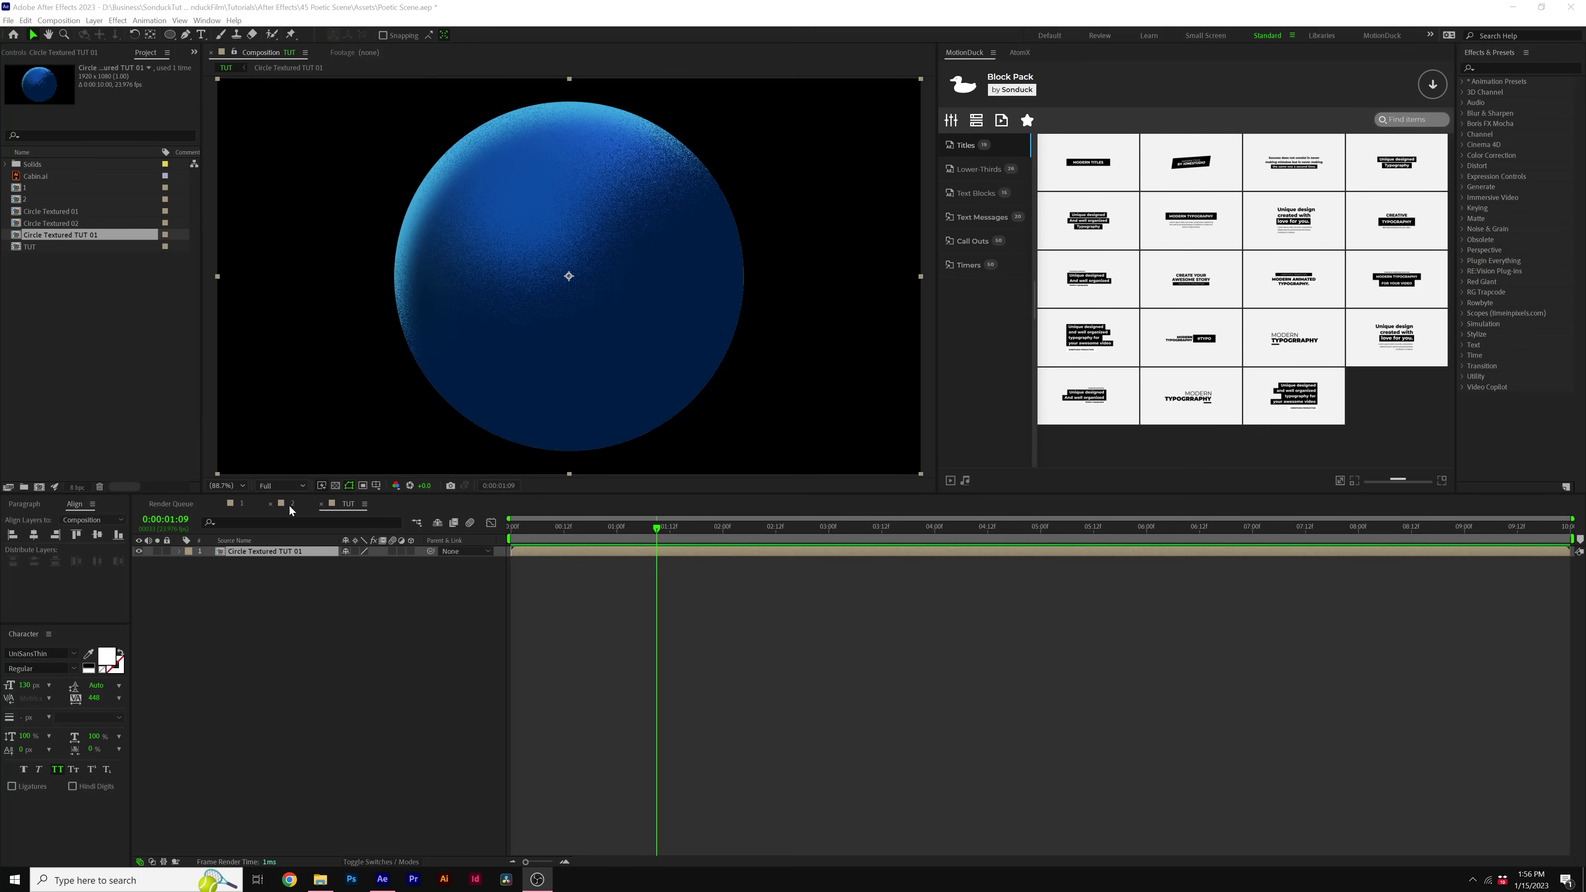
{"action": "left_click", "coordinate": [291, 506]}
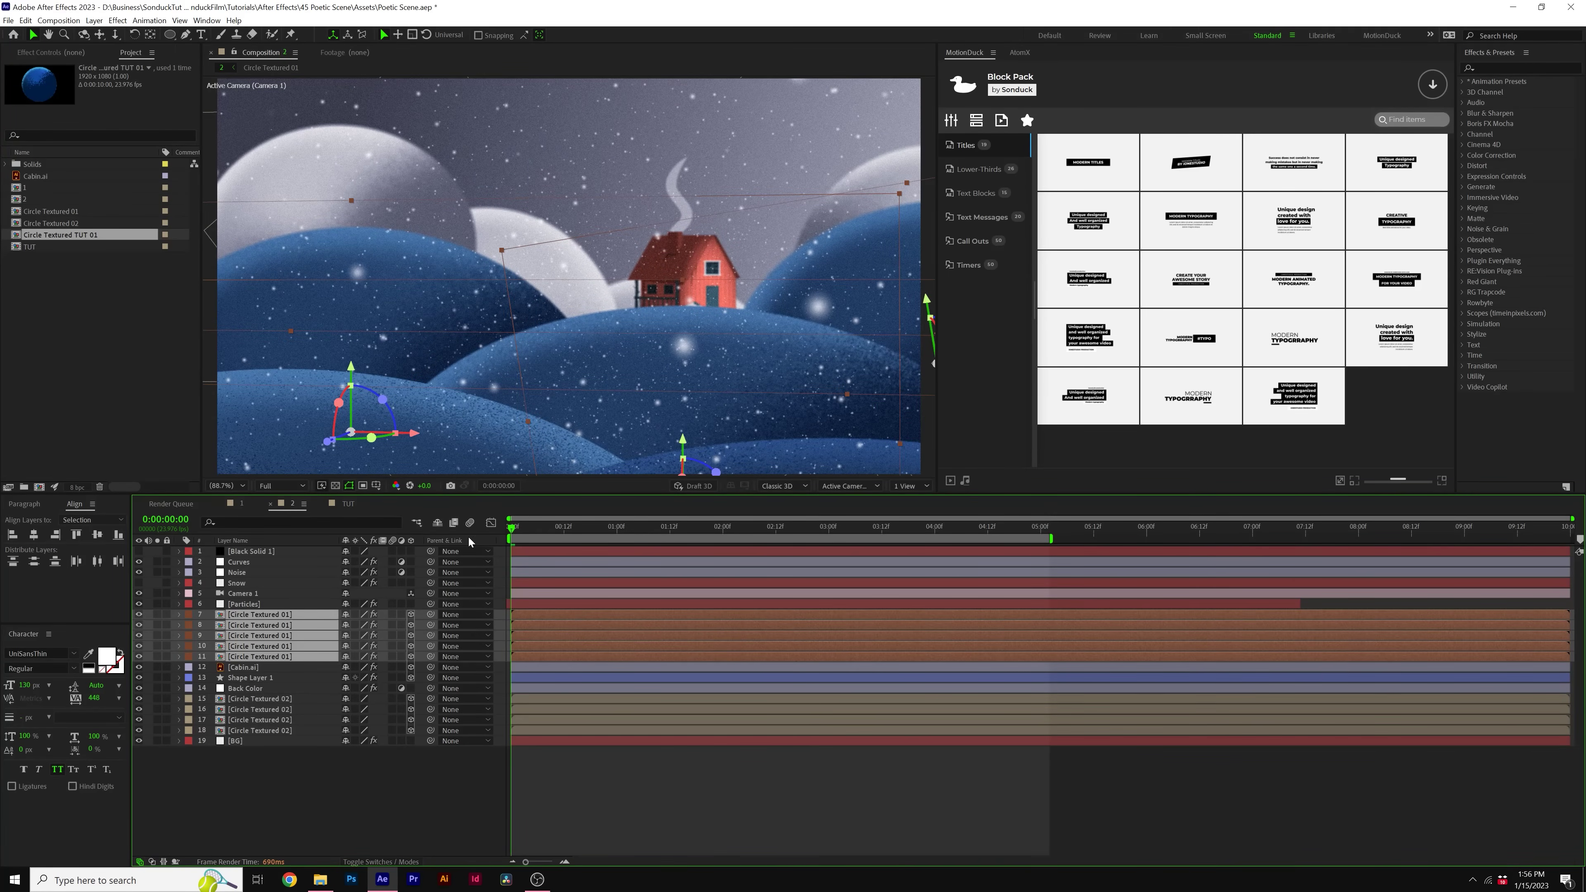
{"action": "left_click", "coordinate": [348, 504]}
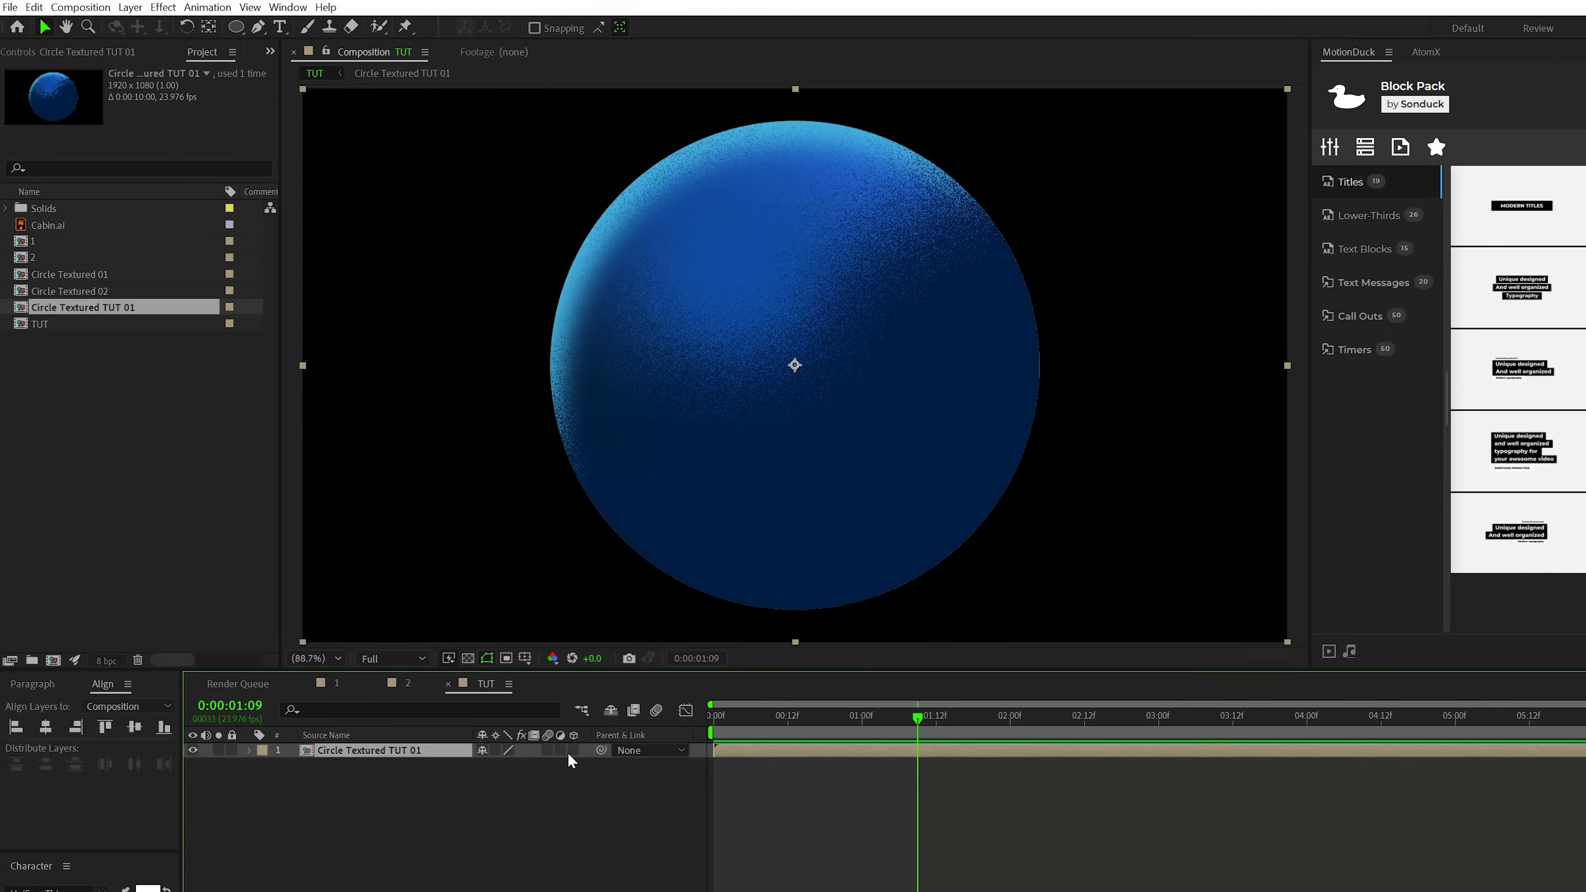
- Make the sphere precomp 3D, stretch Scale X to about 153%, and sink it low right
{"action": "left_click", "coordinate": [574, 751]}
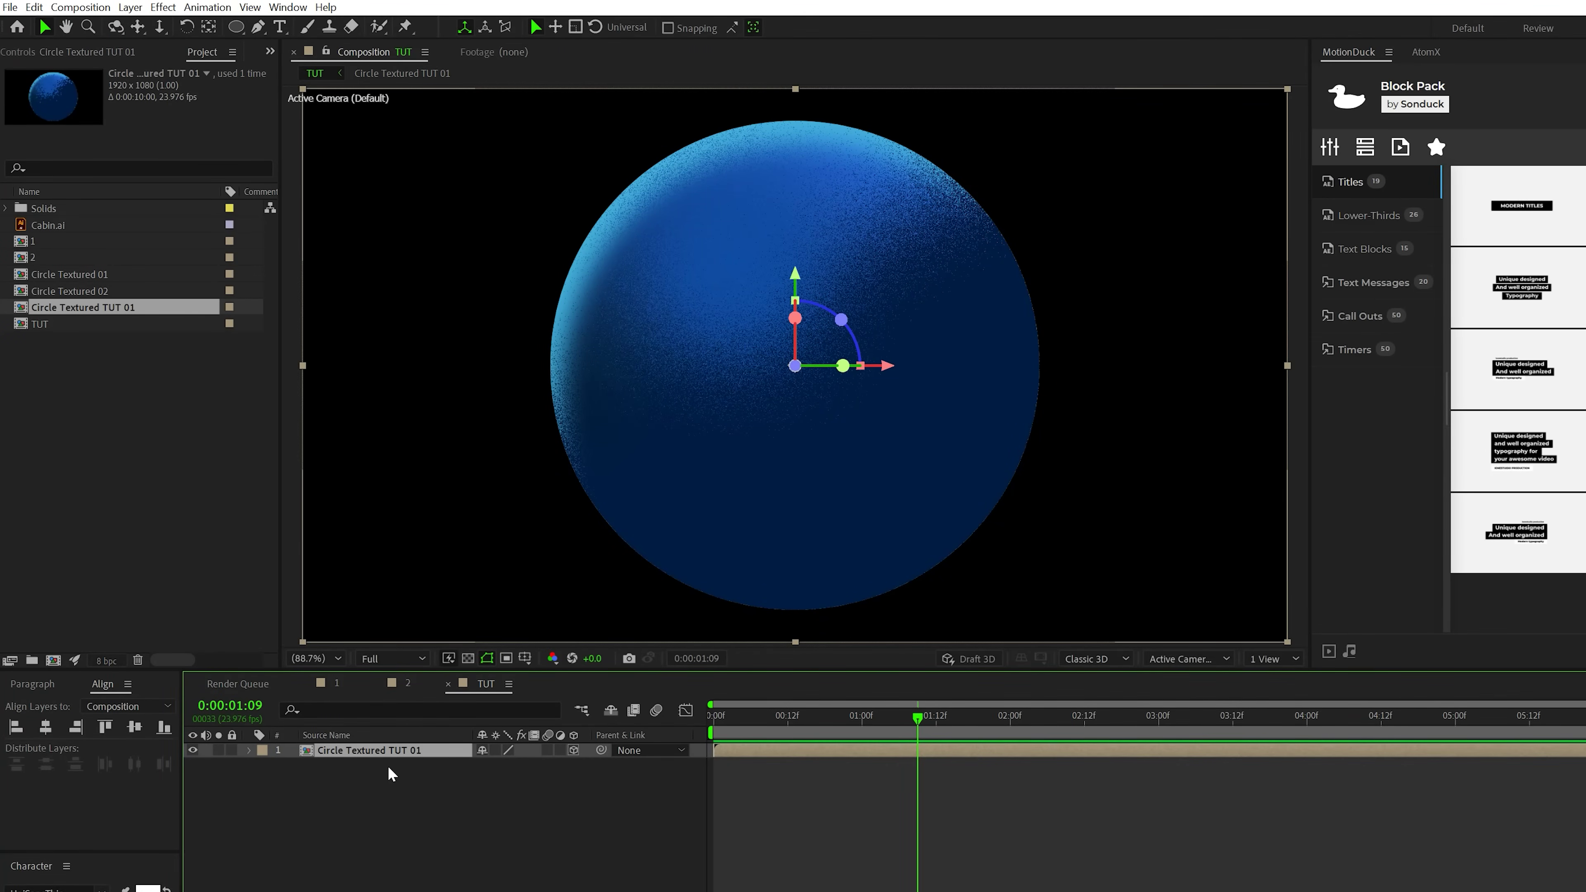
{"action": "key", "text": "s"}
{"action": "left_click_drag", "start_coordinate": [503, 766], "coordinate": [549, 773]}
{"action": "key", "text": "comma"}
{"action": "key", "text": "comma"}
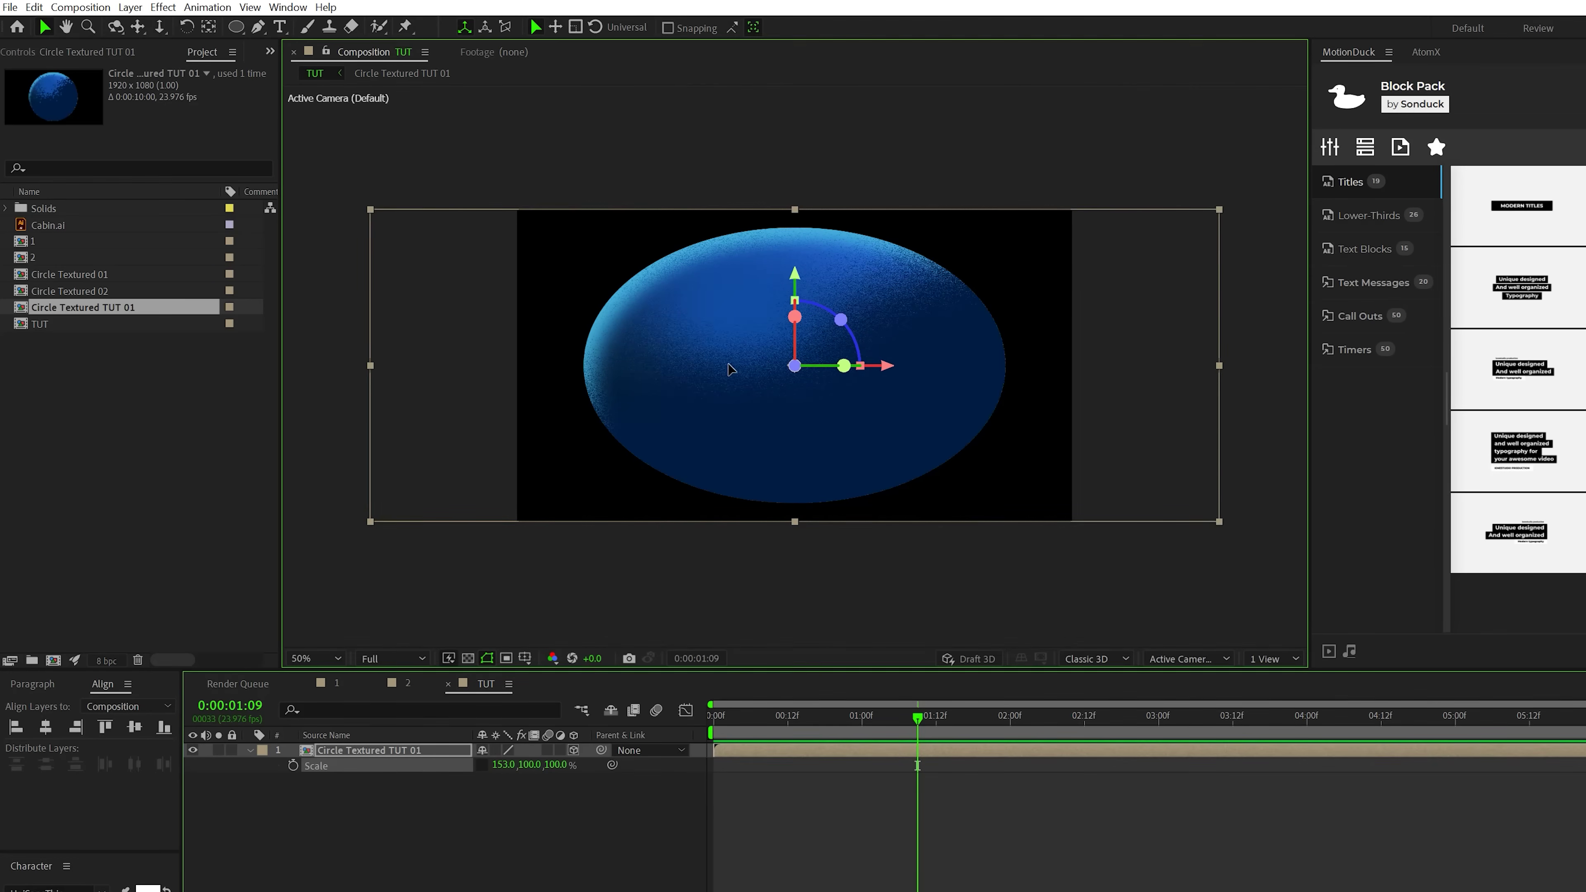
{"action": "left_click_drag", "start_coordinate": [732, 373], "coordinate": [851, 421]}
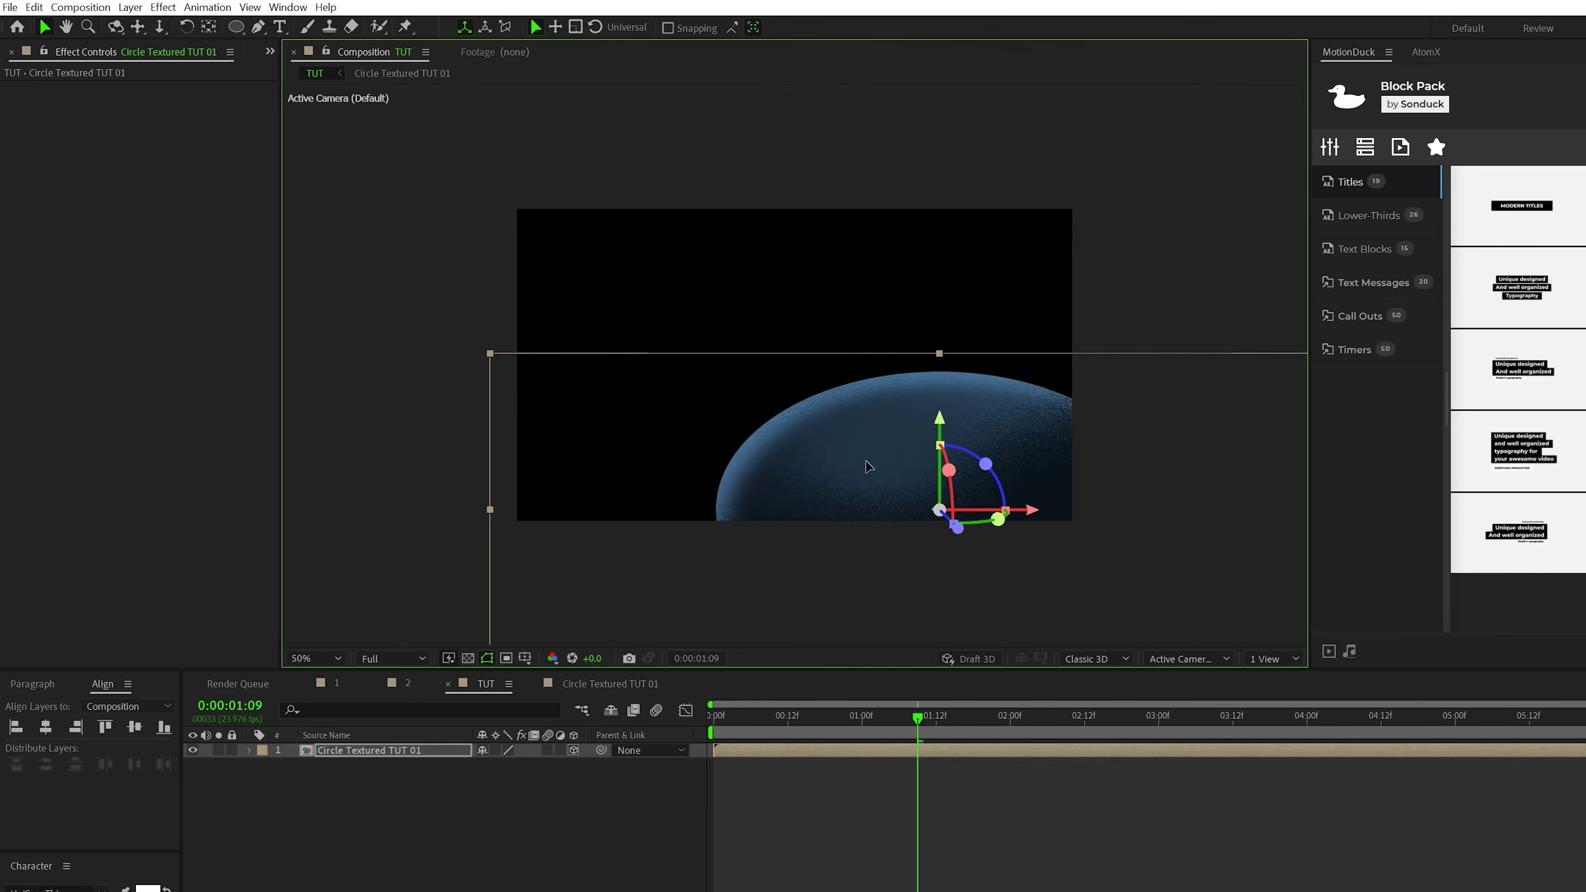
{"action": "left_click_drag", "start_coordinate": [866, 460], "coordinate": [871, 468]}
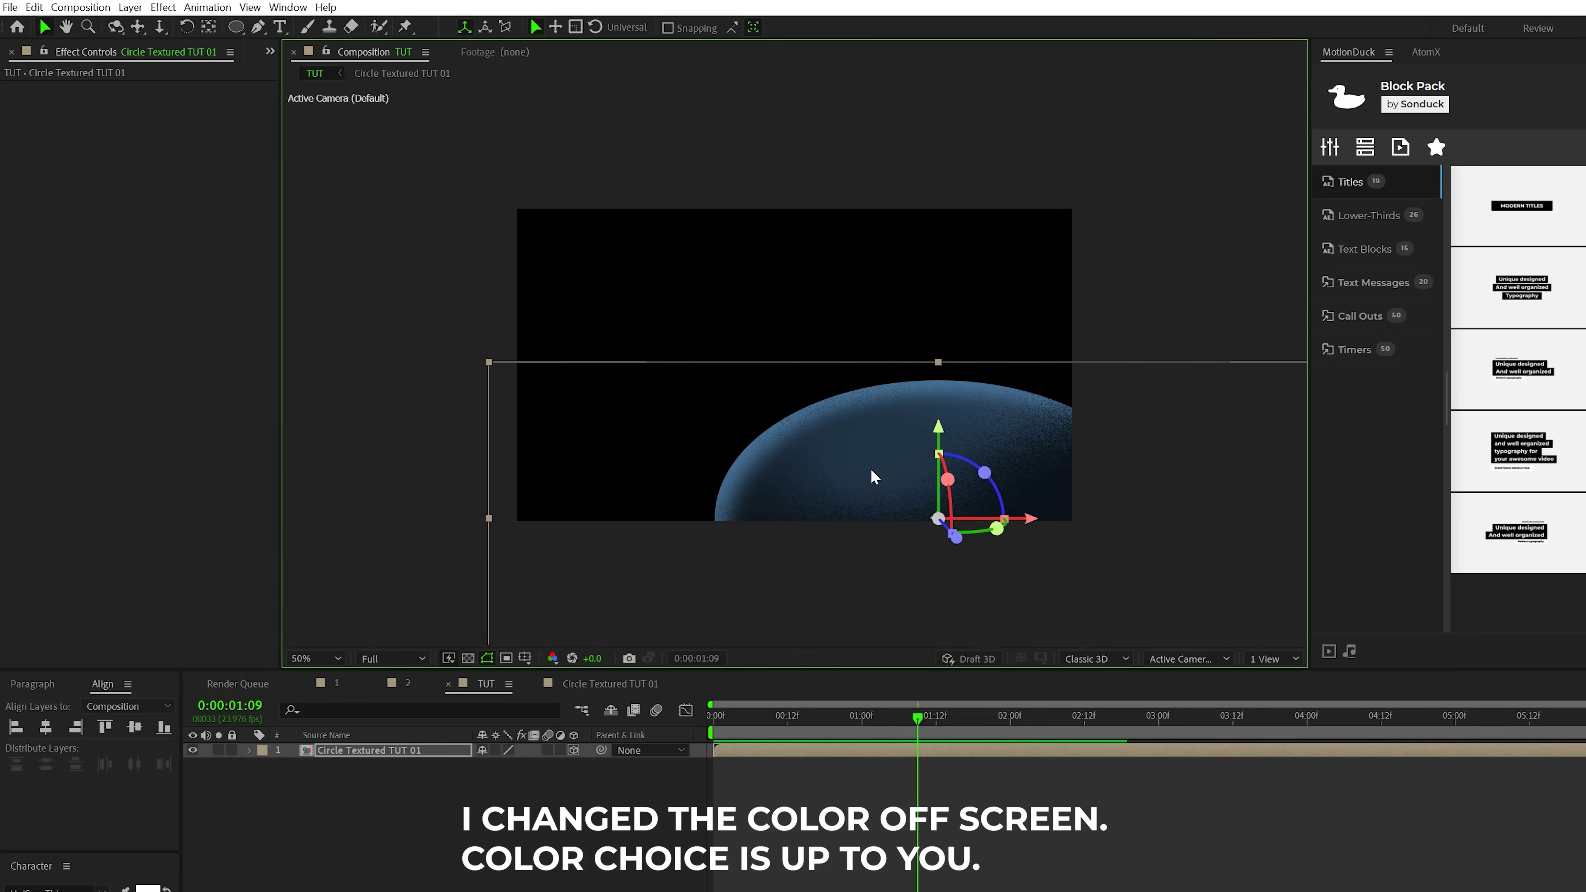
{"action": "left_click", "coordinate": [33, 7]}
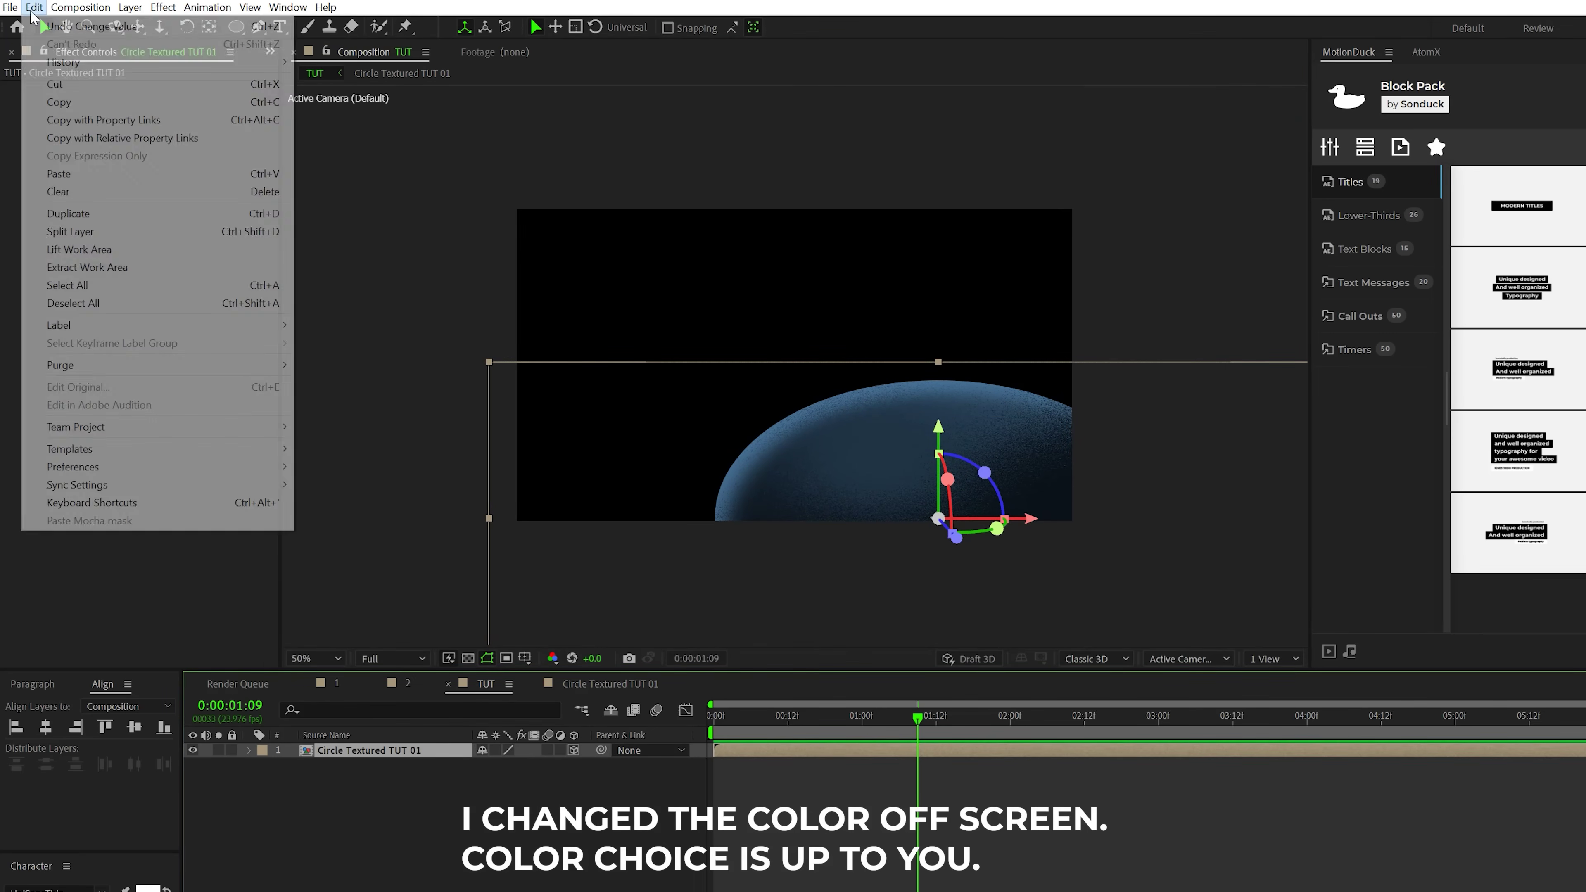
- Duplicate the hill, push the copy back in Z, and enlarge it proportionally behind the first
{"action": "left_click", "coordinate": [75, 214]}
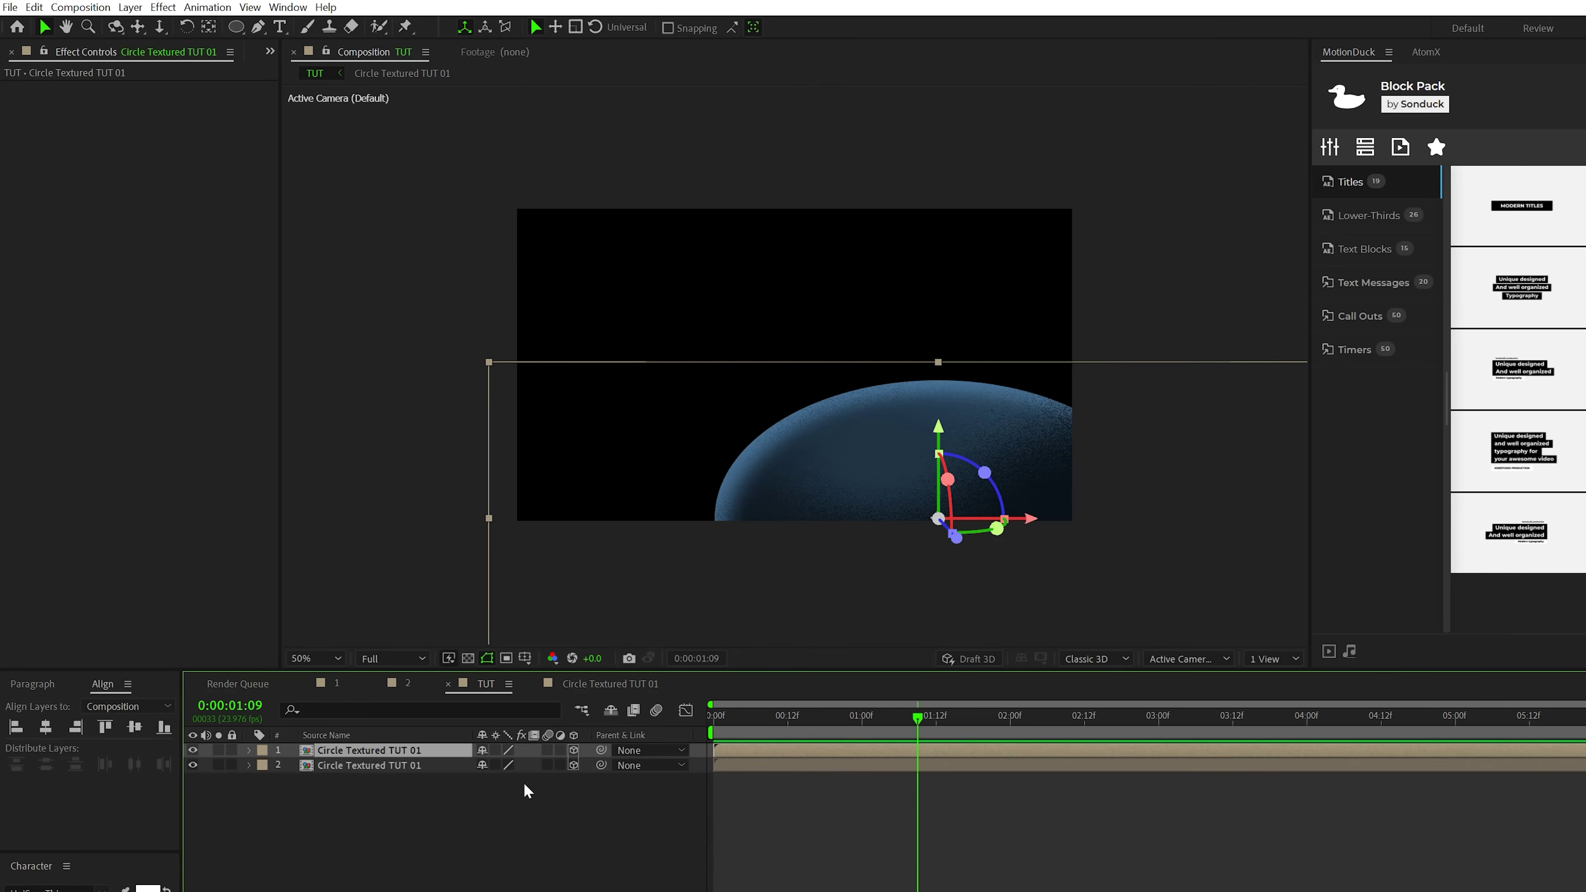
{"action": "key", "text": "p"}
{"action": "left_click_drag", "start_coordinate": [545, 773], "coordinate": [1358, 708]}
{"action": "left_click_drag", "start_coordinate": [785, 395], "coordinate": [546, 395]}
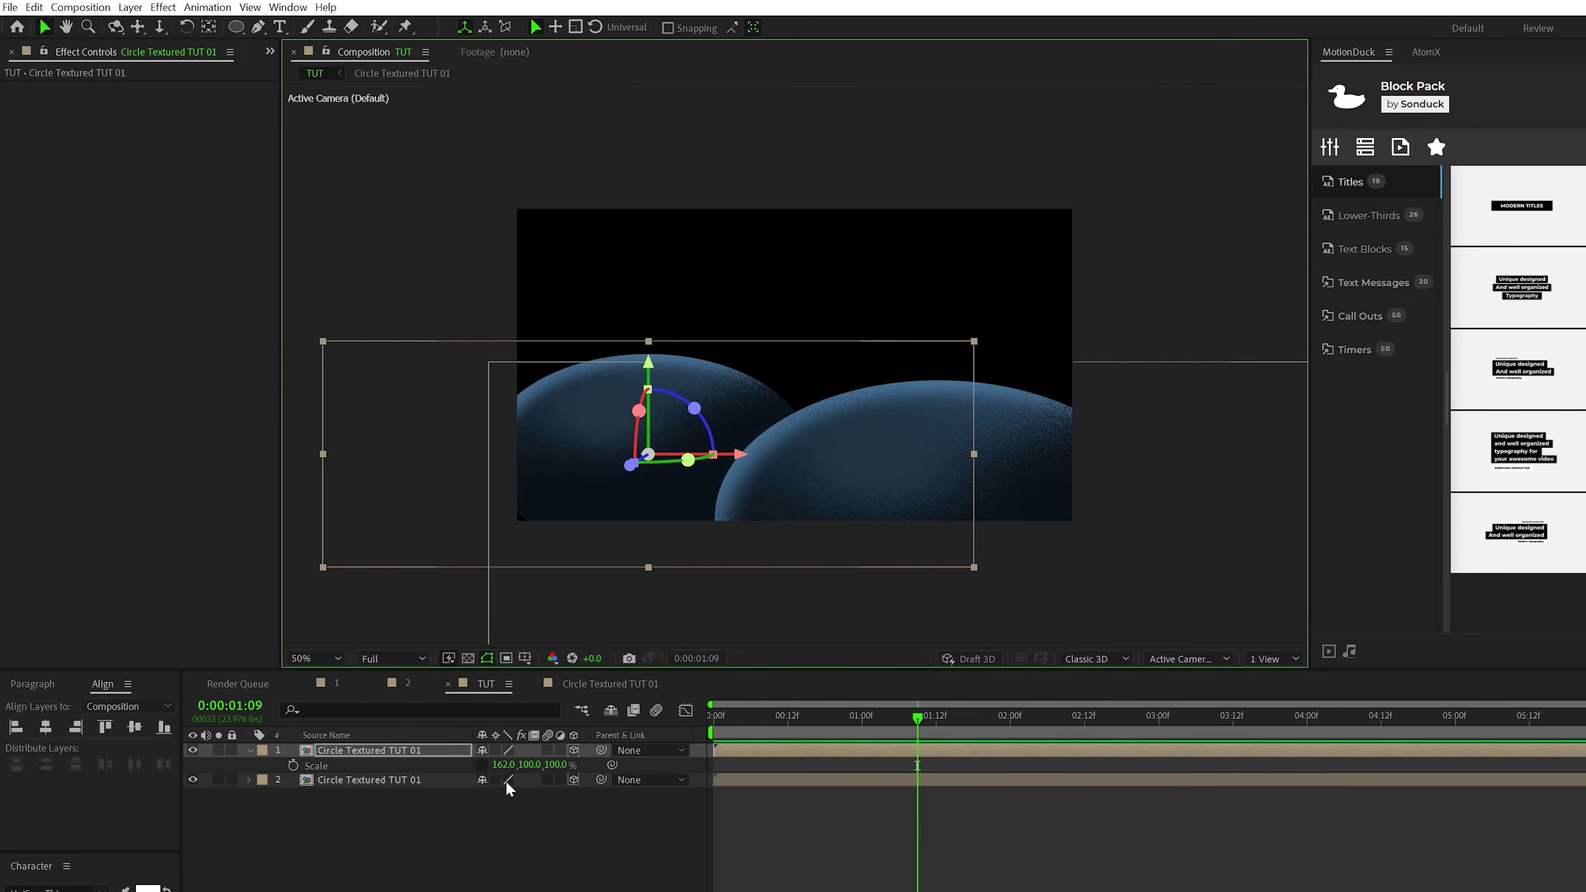
{"action": "left_click", "coordinate": [483, 772]}
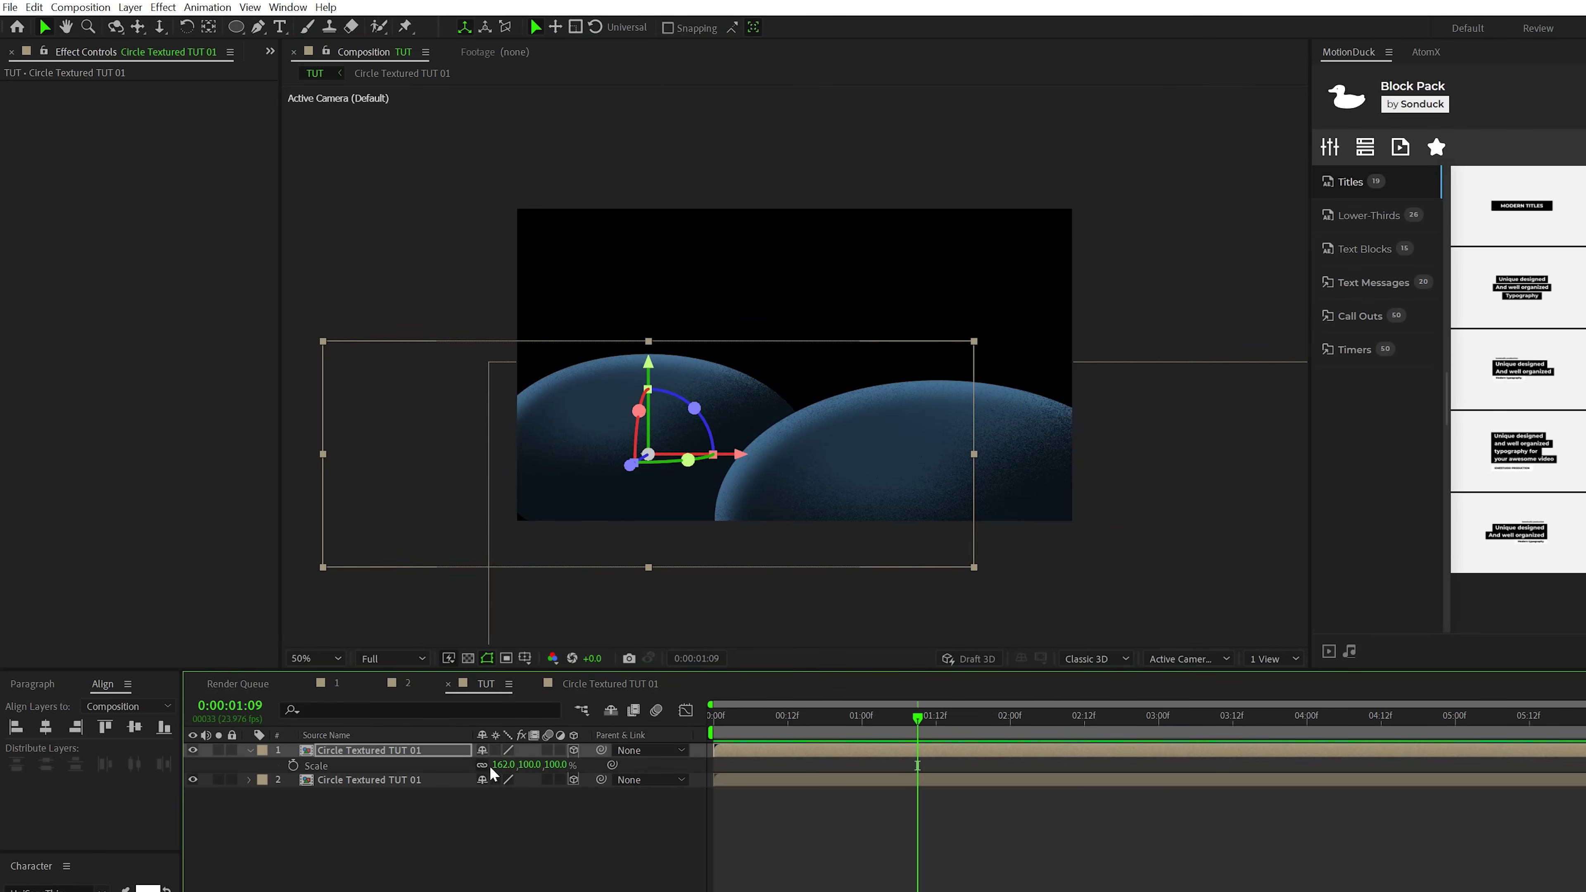
{"action": "left_click_drag", "start_coordinate": [504, 764], "coordinate": [536, 756]}
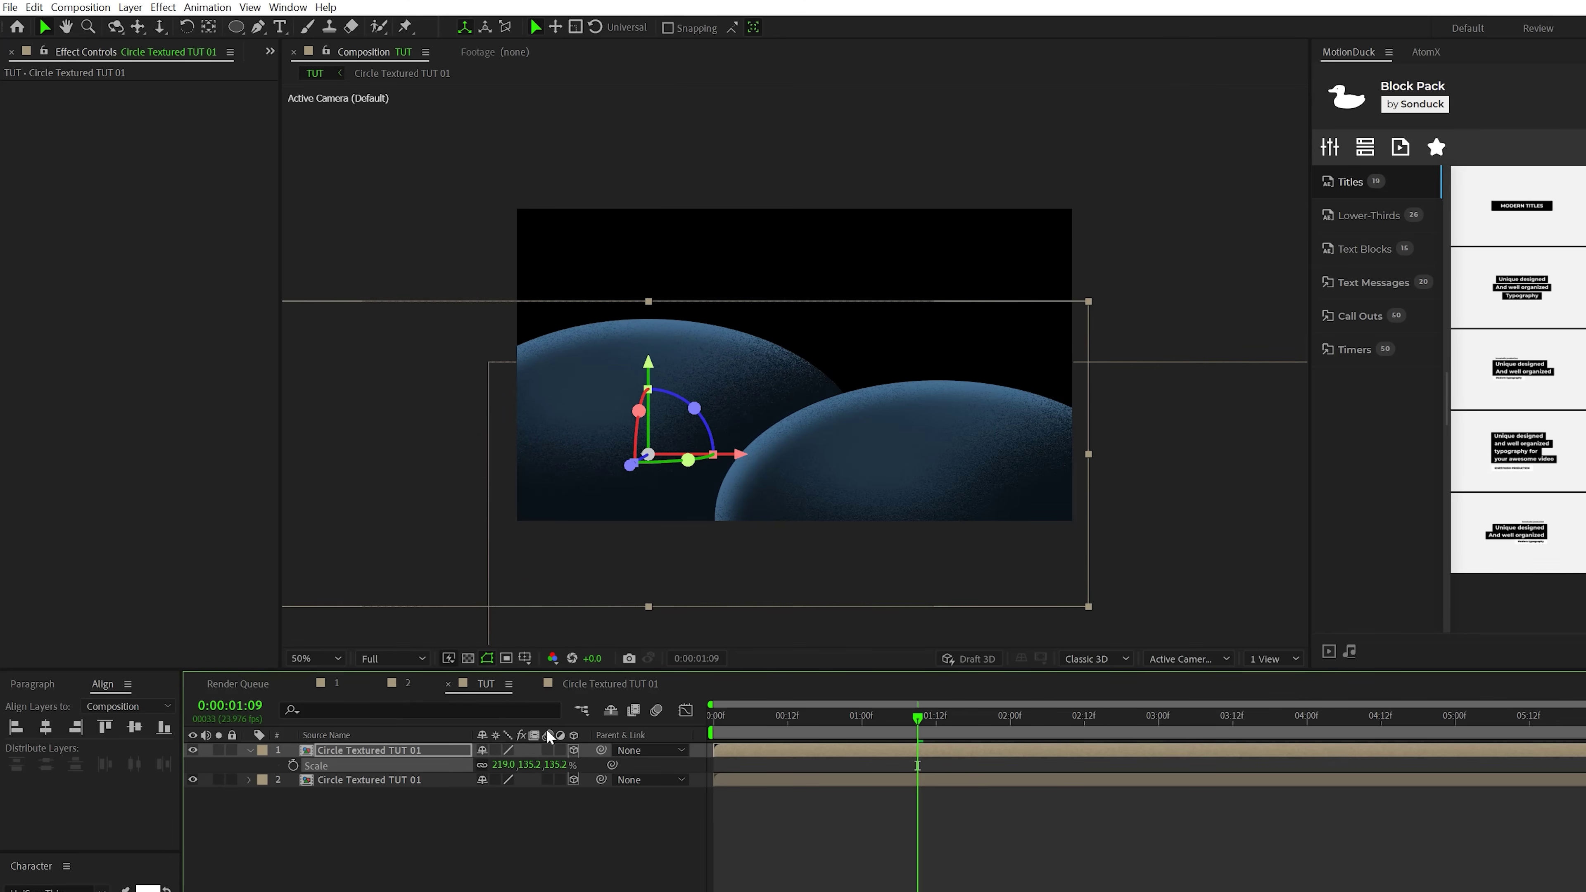
{"action": "left_click_drag", "start_coordinate": [567, 417], "coordinate": [556, 424]}
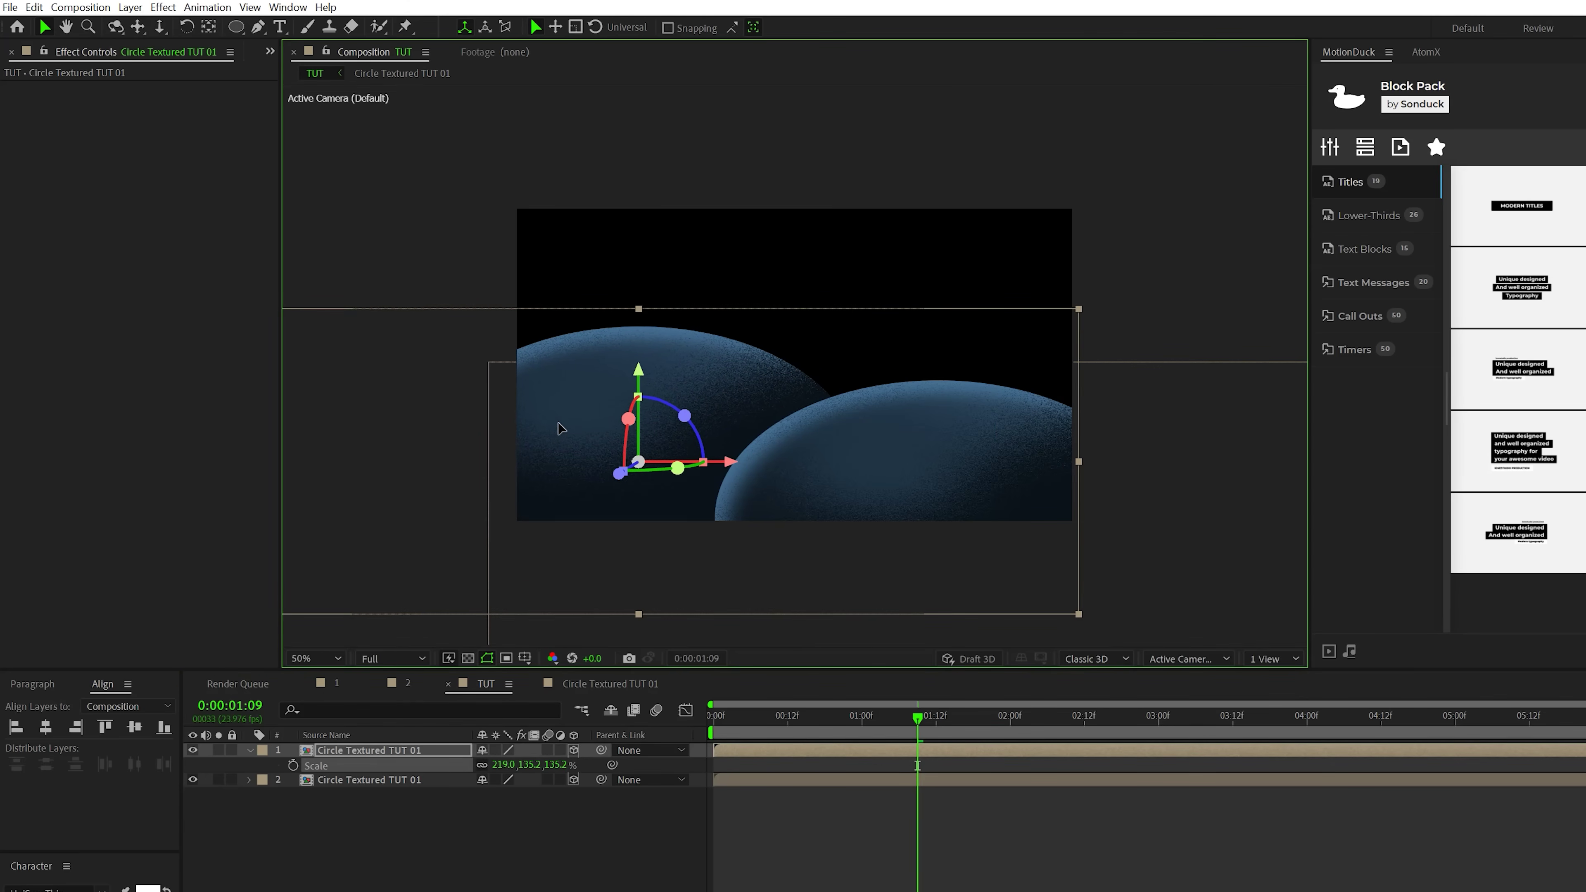
- Duplicate the top hill again, push it further back, and move it to the right side
{"action": "left_click", "coordinate": [336, 752]}
{"action": "key", "text": "ctrl+d"}
{"action": "key", "text": "p"}
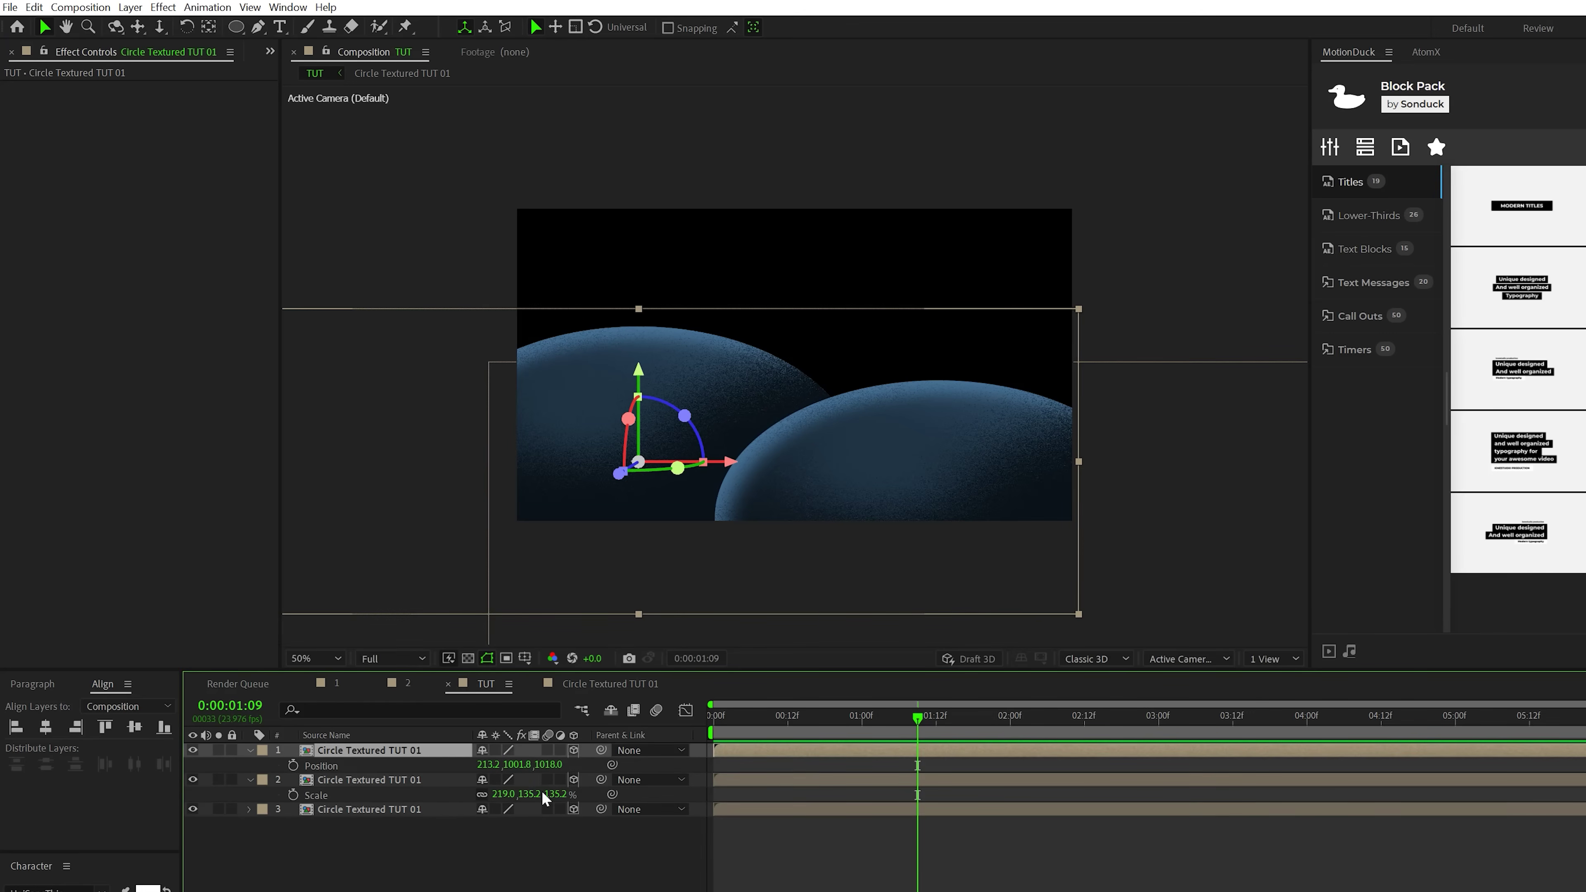
{"action": "left_click_drag", "start_coordinate": [548, 772], "coordinate": [699, 773]}
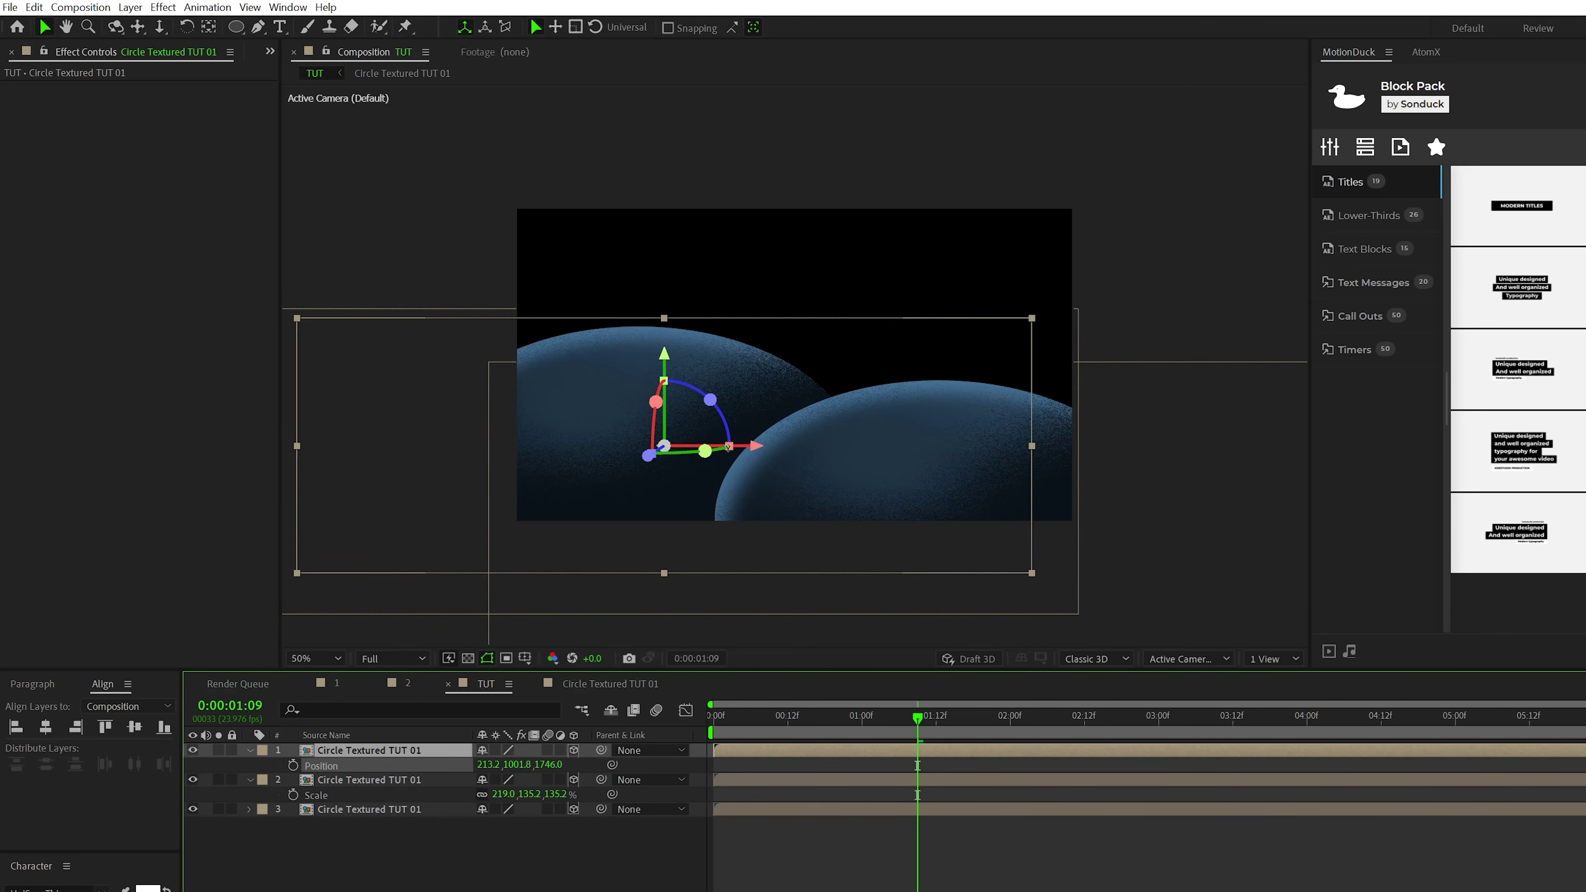
{"action": "left_click_drag", "start_coordinate": [842, 417], "coordinate": [1343, 361]}
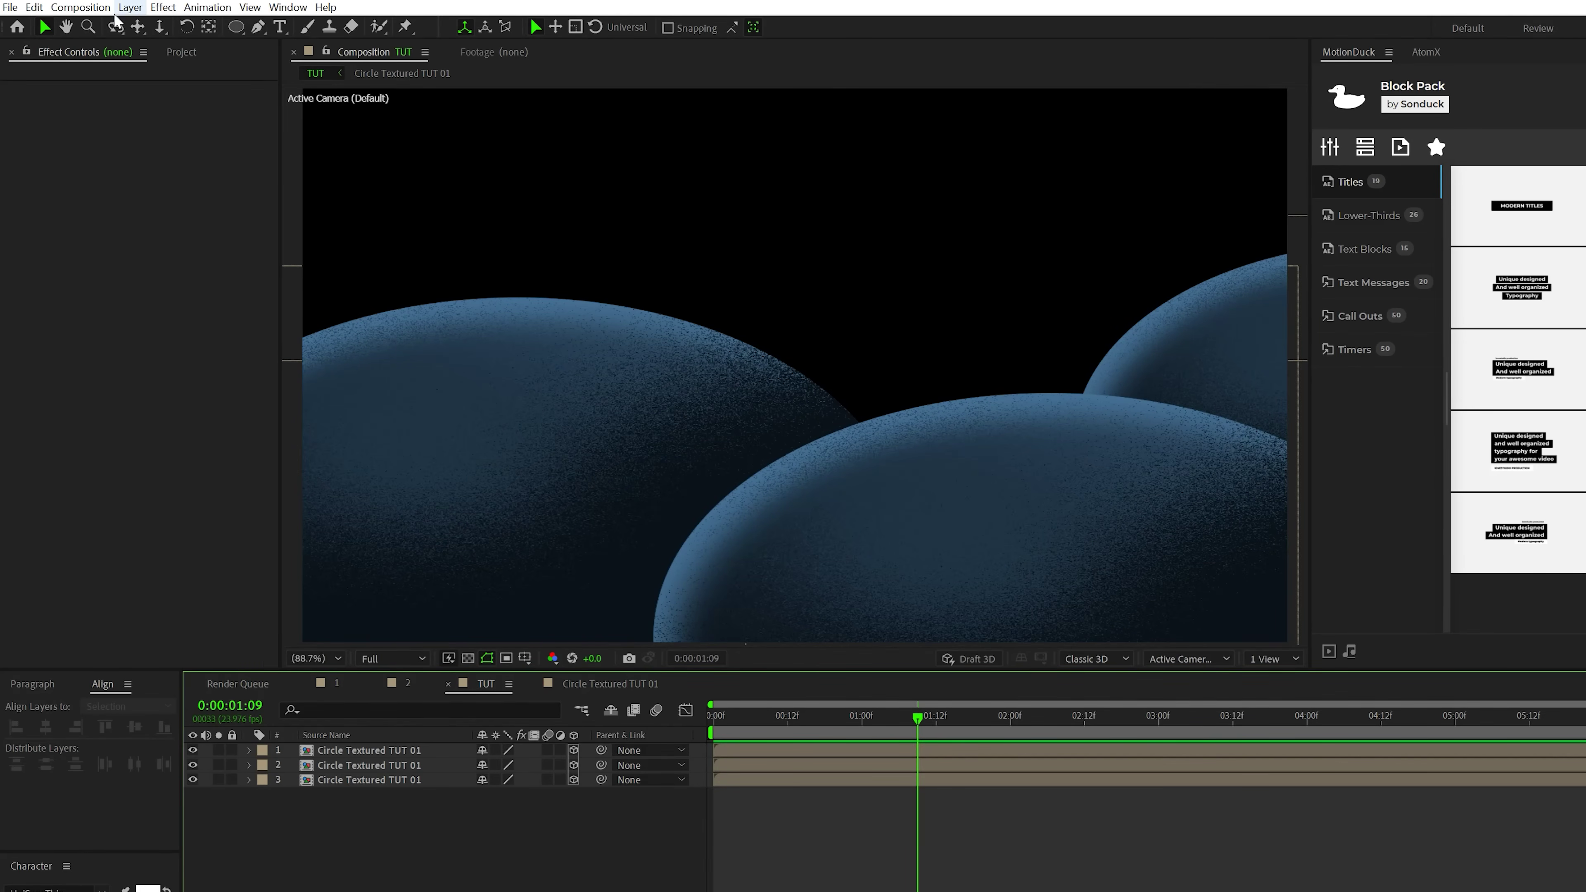
- Create a new solid named BG and move it beneath the hill layers
{"action": "left_click", "coordinate": [128, 9]}
{"action": "mouse_move", "coordinate": [145, 26]}
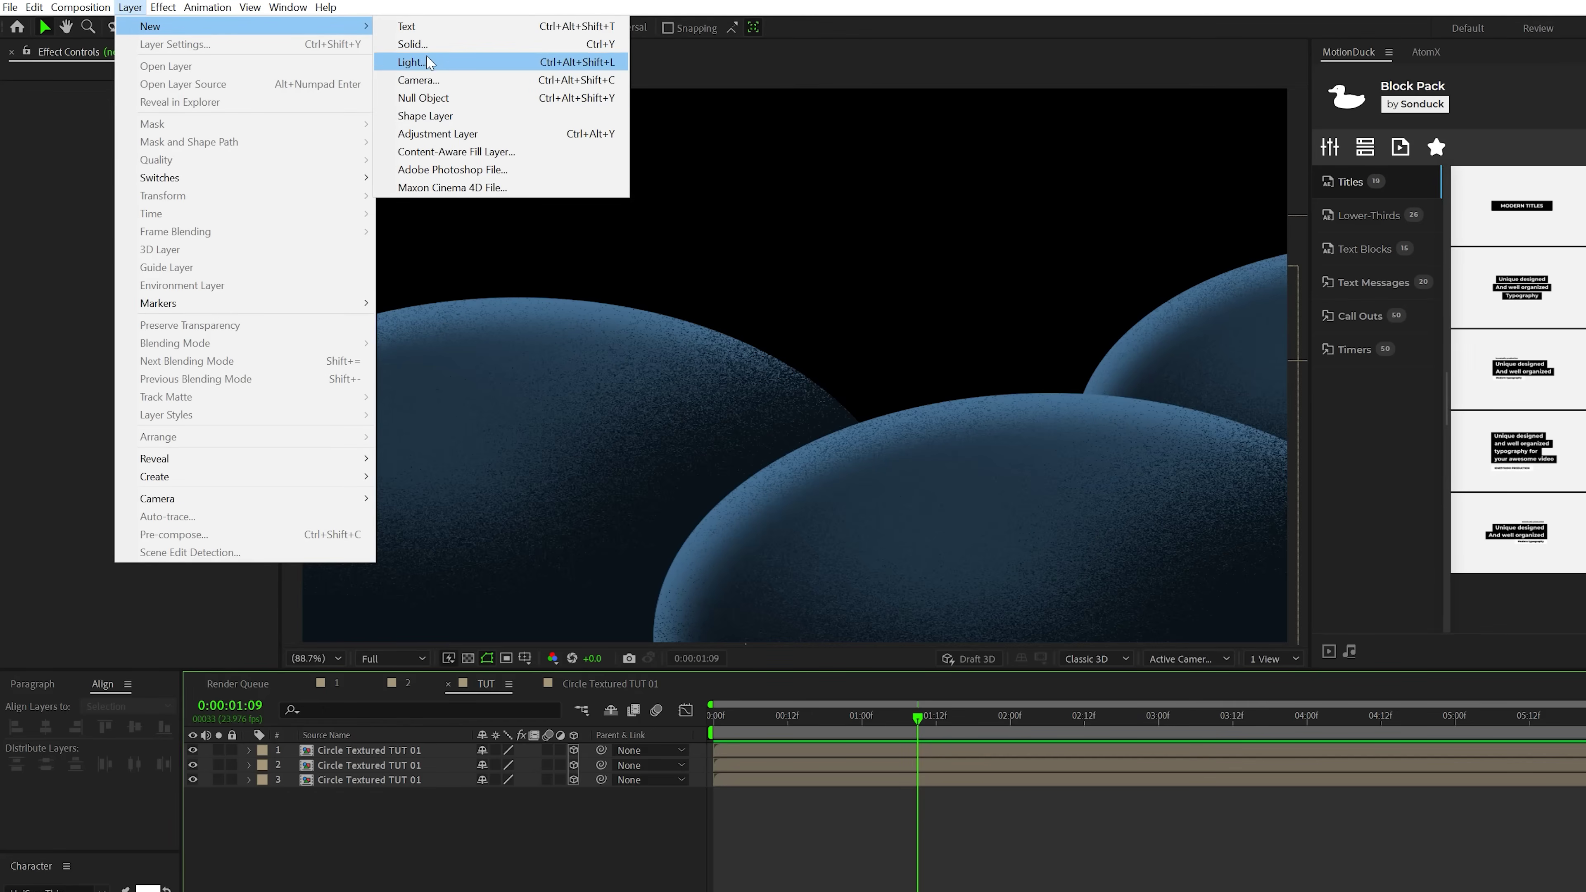
{"action": "left_click", "coordinate": [413, 44]}
{"action": "key", "text": "Return"}
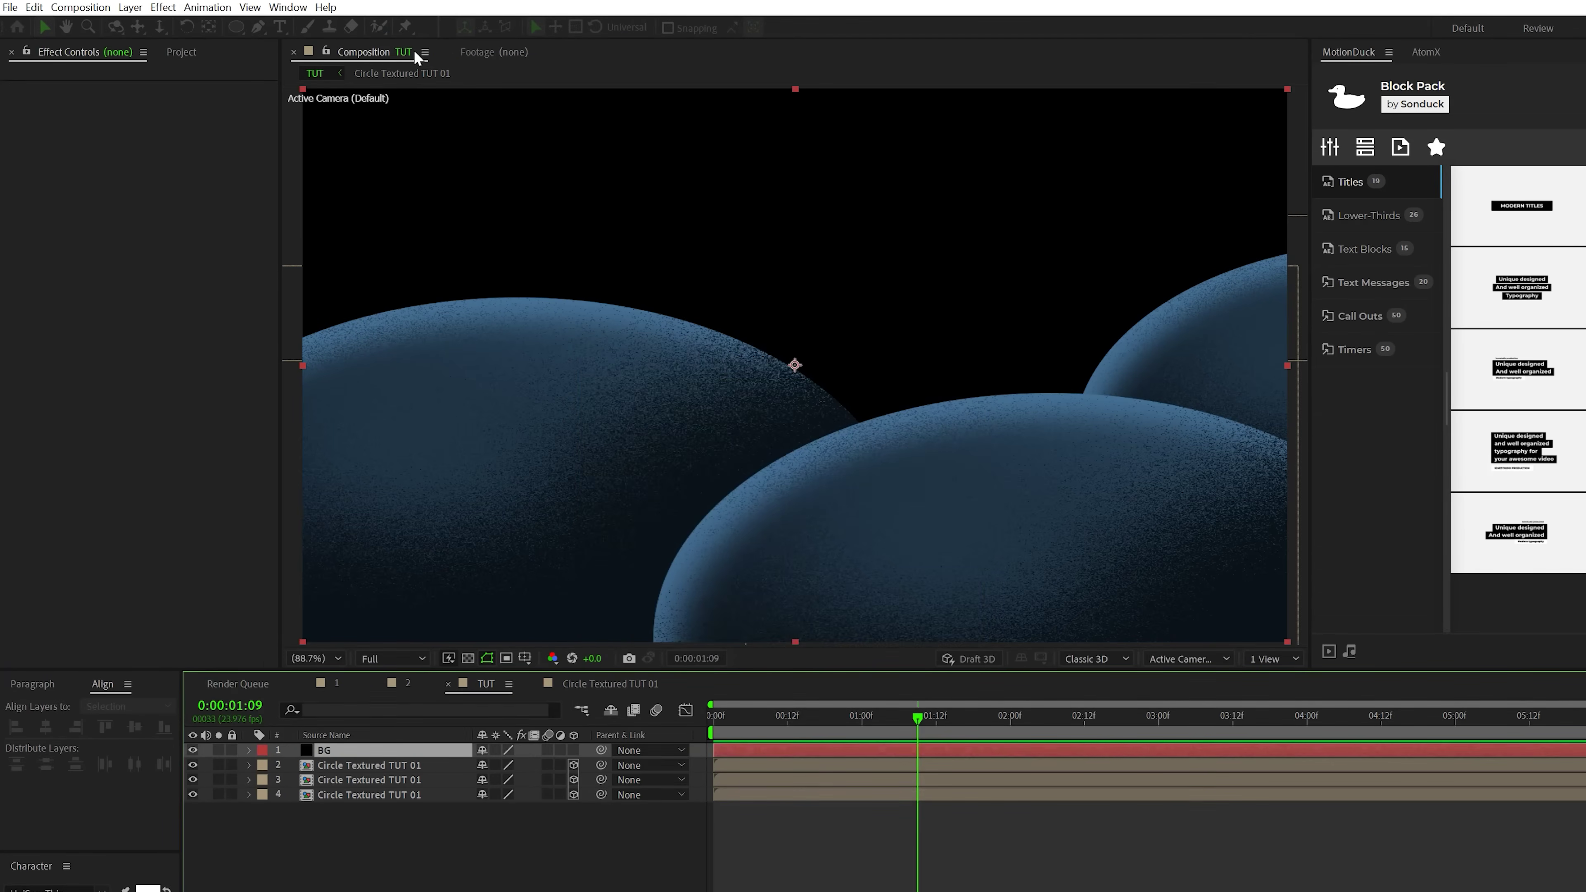
{"action": "key", "text": "ctrl+shift+bracketleft"}
- Apply Gradient Ramp to BG and drag its end point toward the top
{"action": "left_click", "coordinate": [162, 7]}
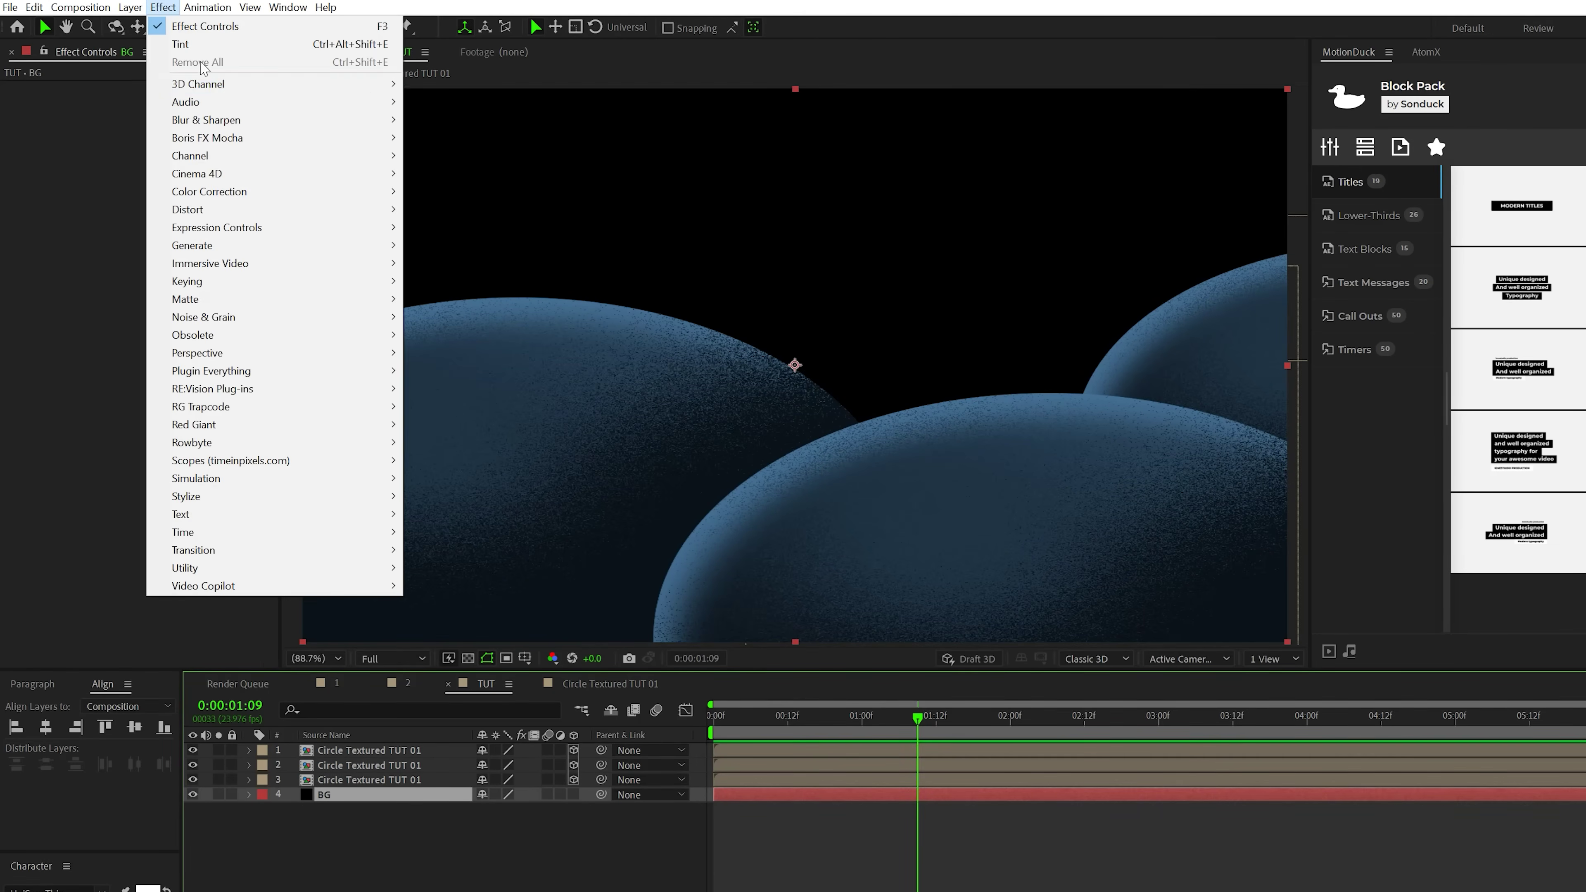
{"action": "mouse_move", "coordinate": [220, 250]}
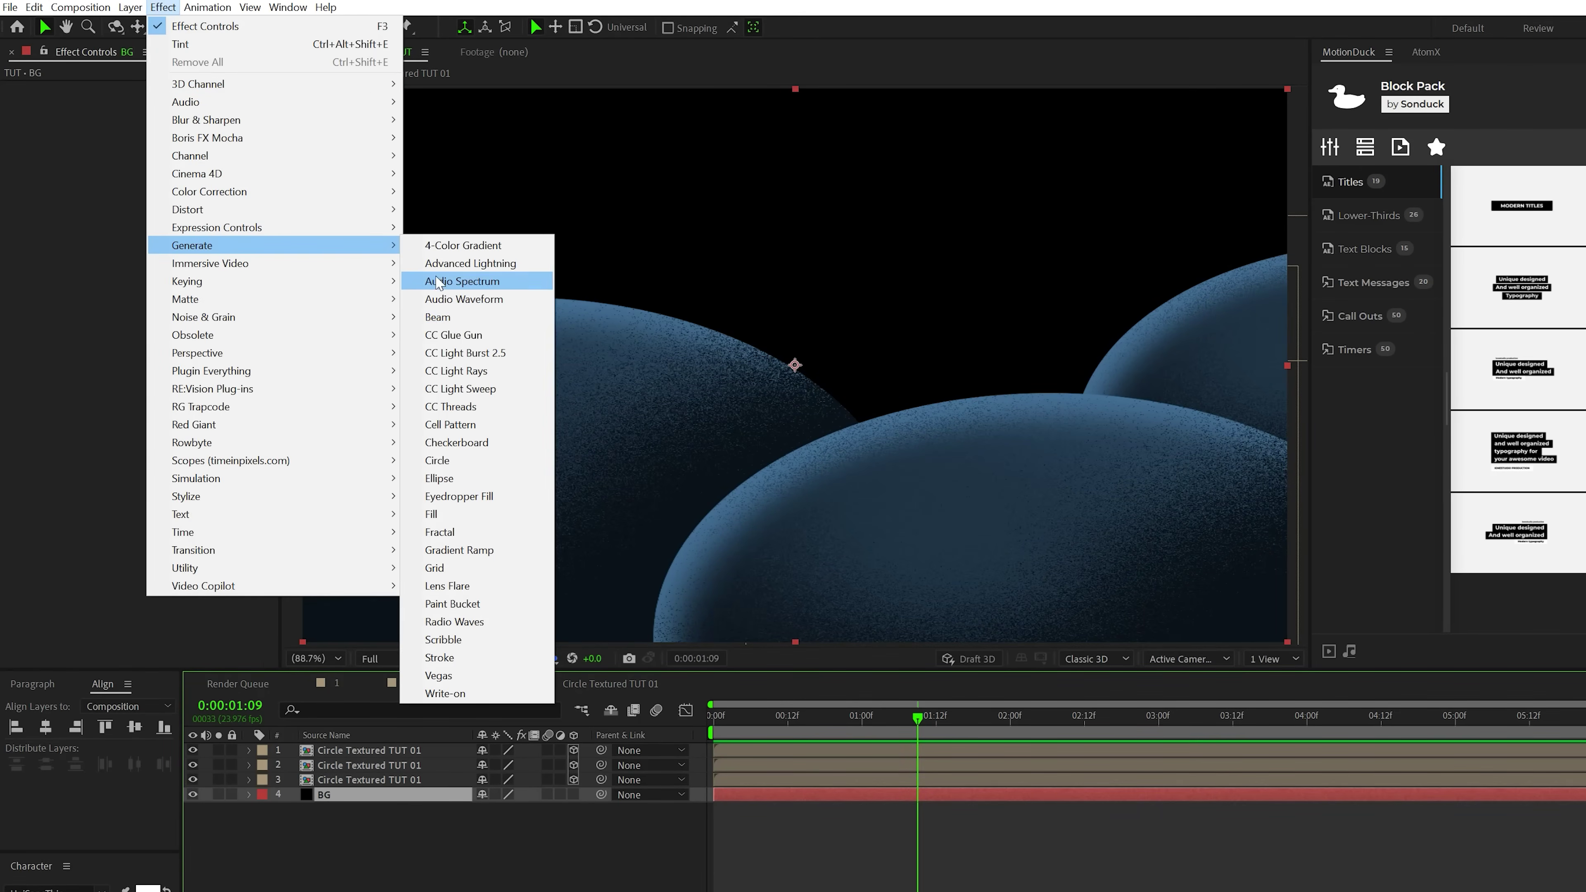
{"action": "left_click", "coordinate": [460, 551]}
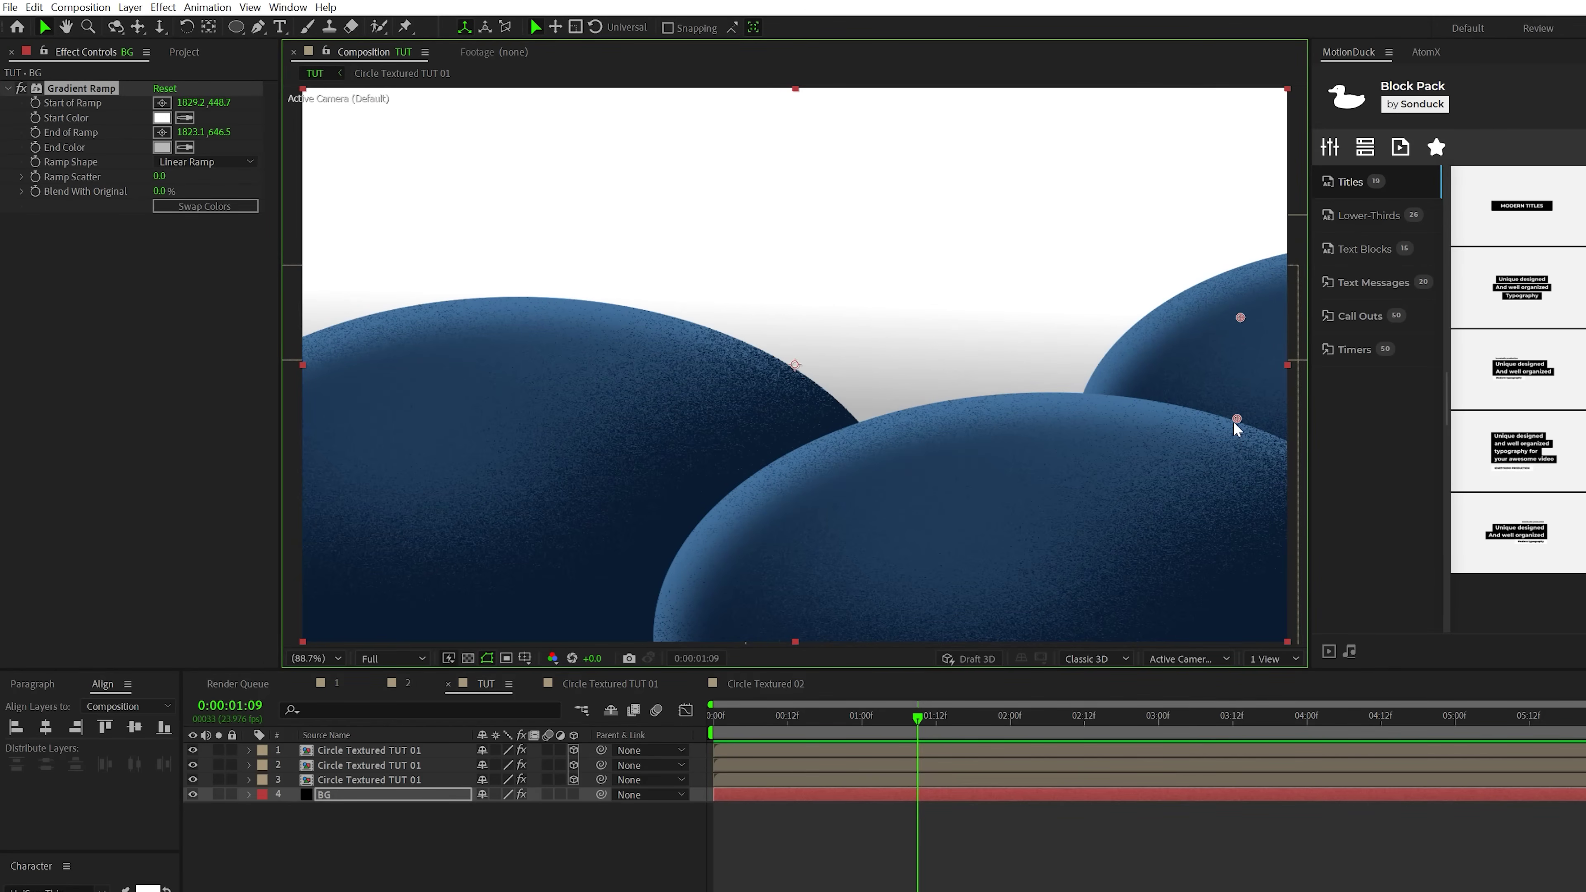
{"action": "left_click_drag", "start_coordinate": [1236, 420], "coordinate": [570, 120]}
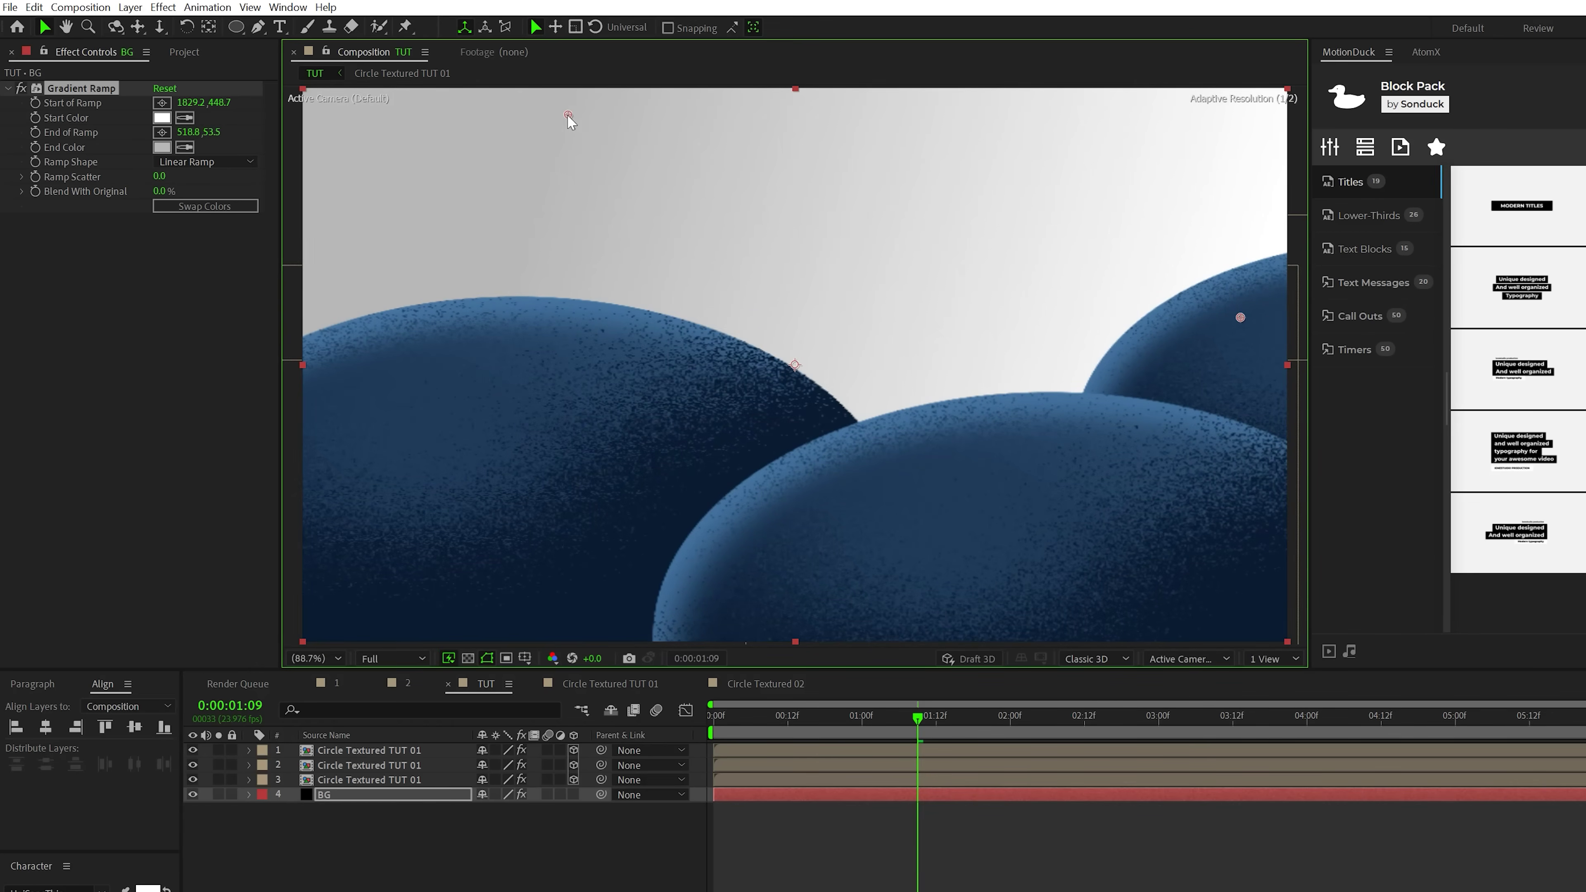
{"action": "left_click", "coordinate": [493, 825]}
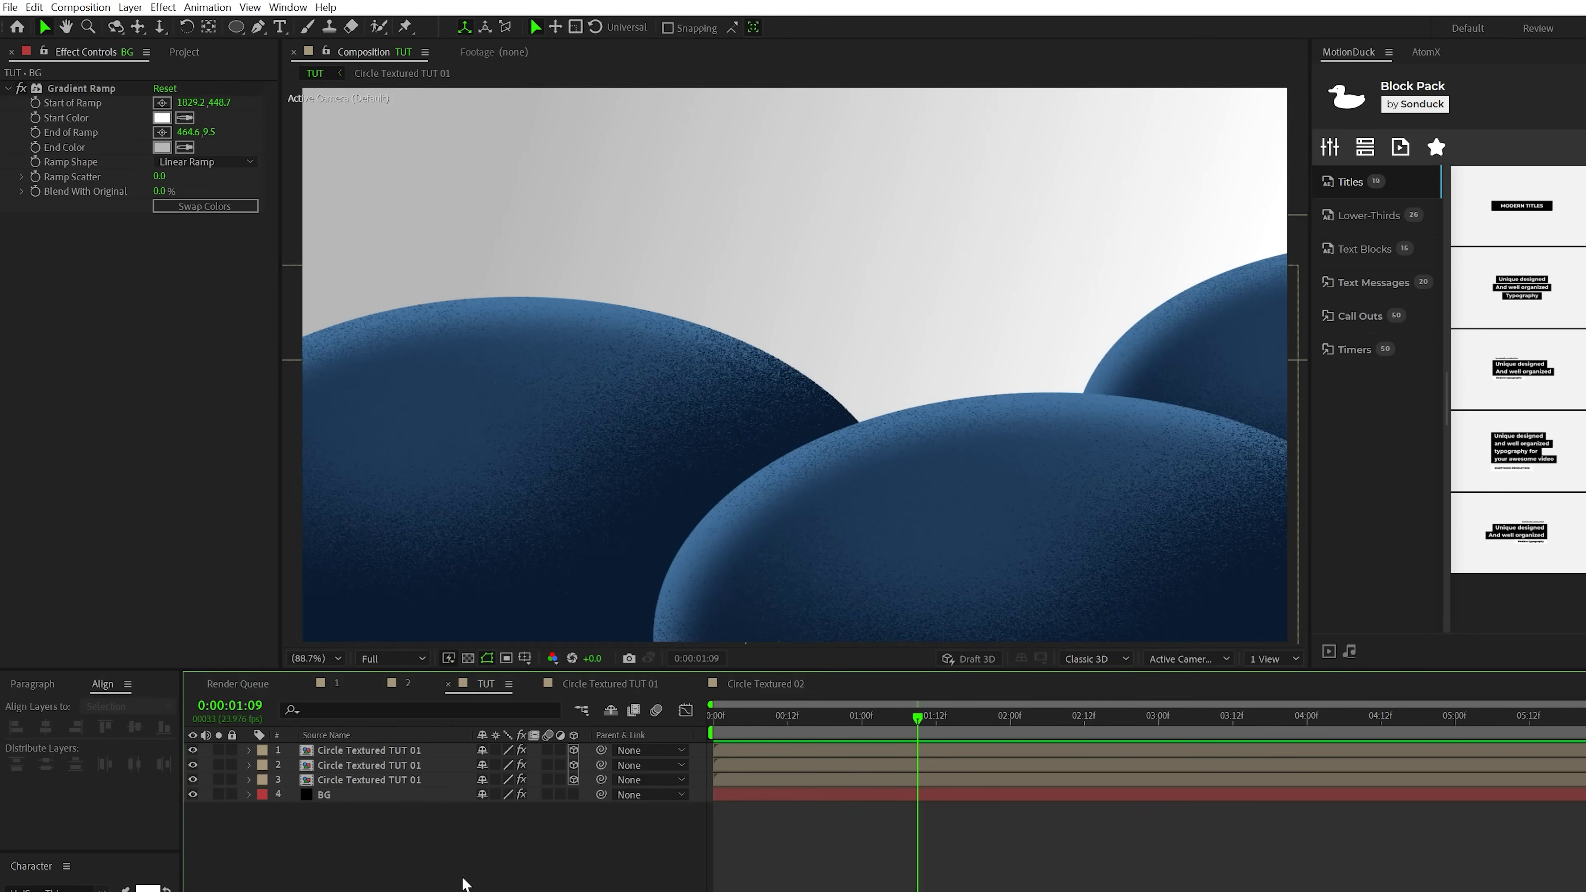
- Add a new camera, Camera 1, to the composition
{"action": "left_click", "coordinate": [130, 7]}
{"action": "mouse_move", "coordinate": [187, 26]}
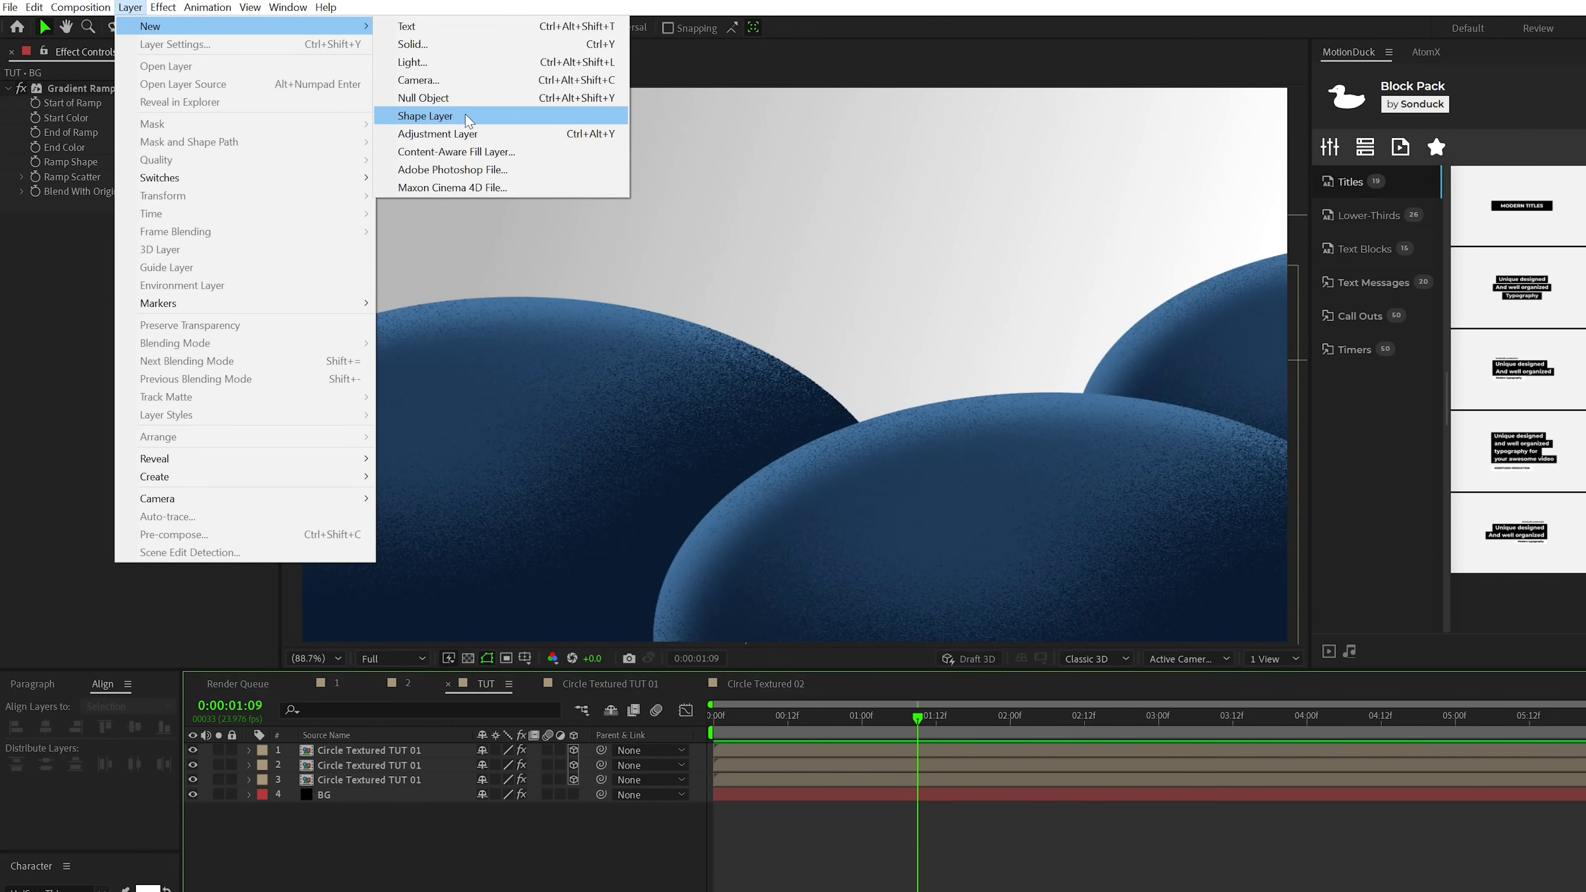
{"action": "left_click", "coordinate": [454, 84]}
{"action": "left_click", "coordinate": [1286, 785]}
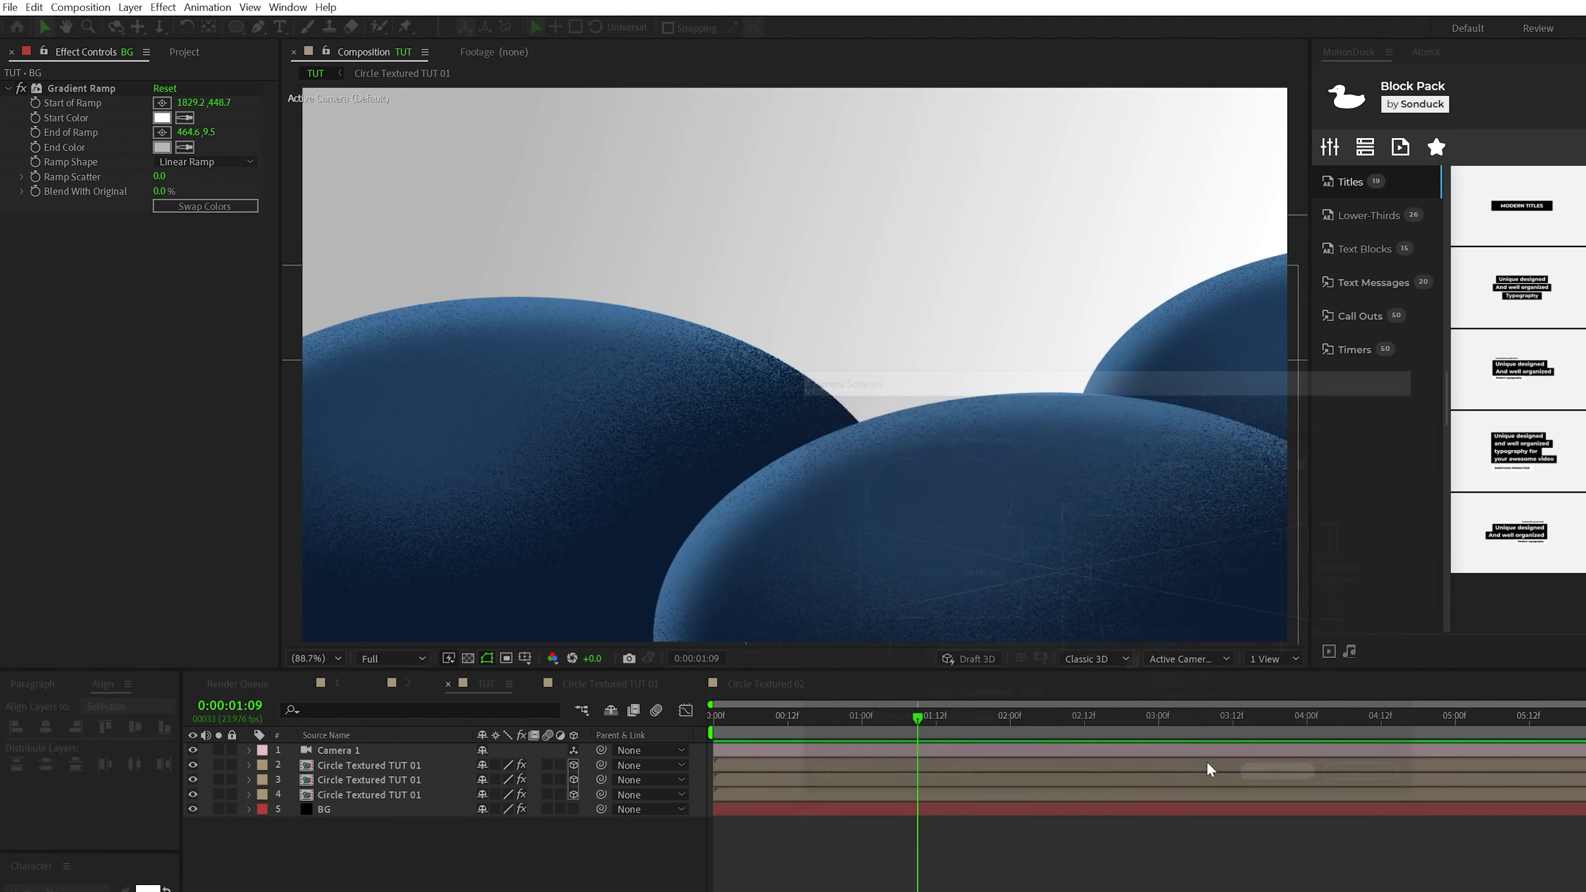
- Set starting Point of Interest and Position keyframes on Camera 1's transform properties
{"action": "left_click", "coordinate": [249, 751]}
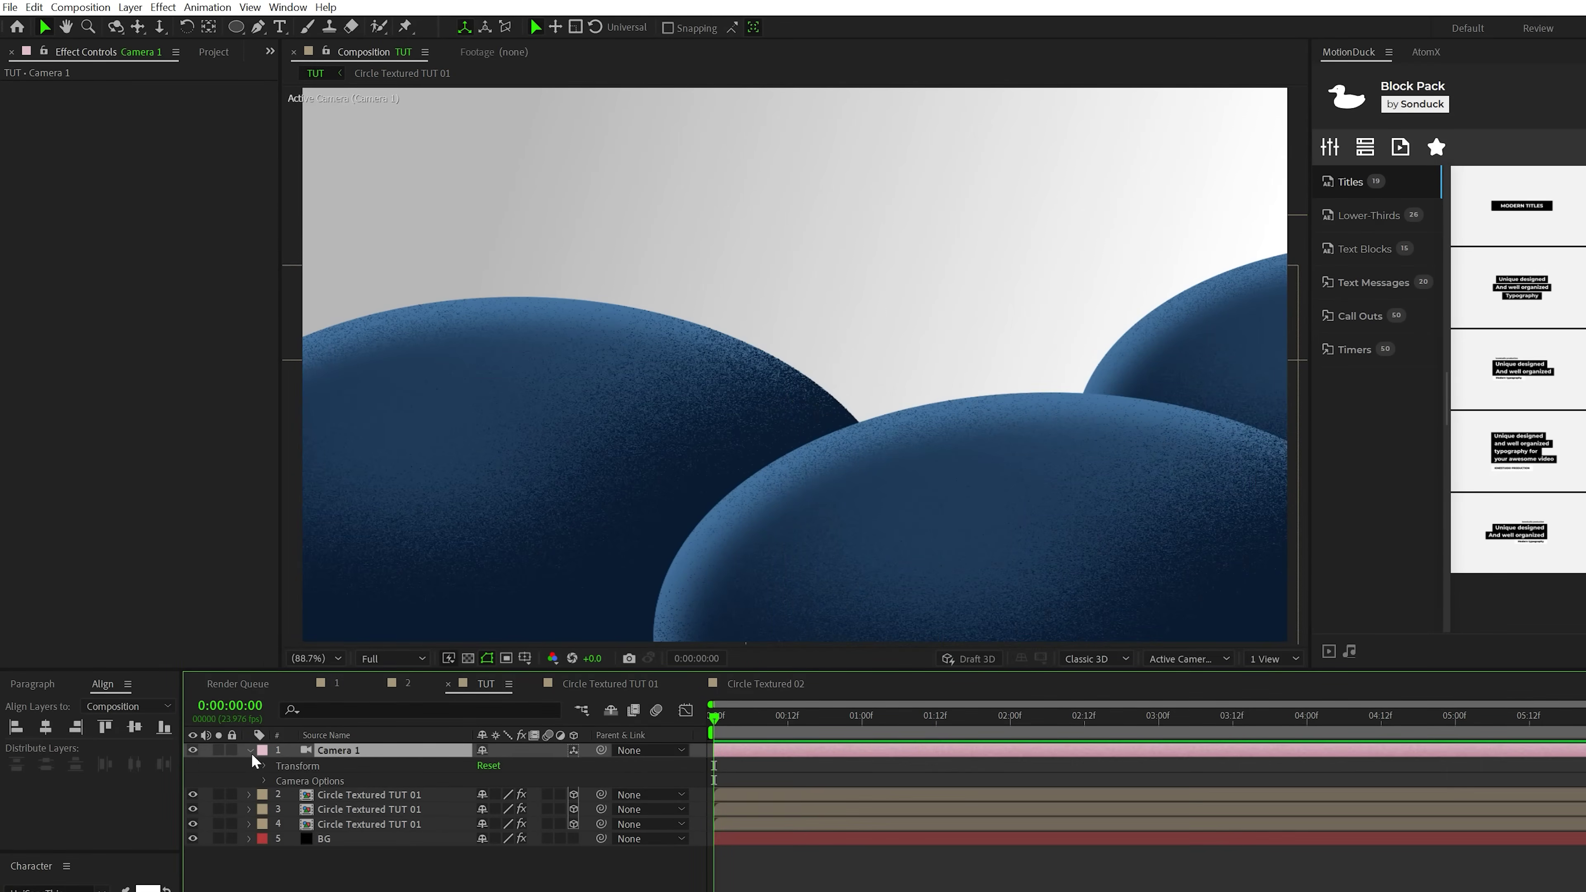
{"action": "left_click", "coordinate": [250, 752]}
{"action": "left_click", "coordinate": [251, 752]}
{"action": "left_click", "coordinate": [264, 767]}
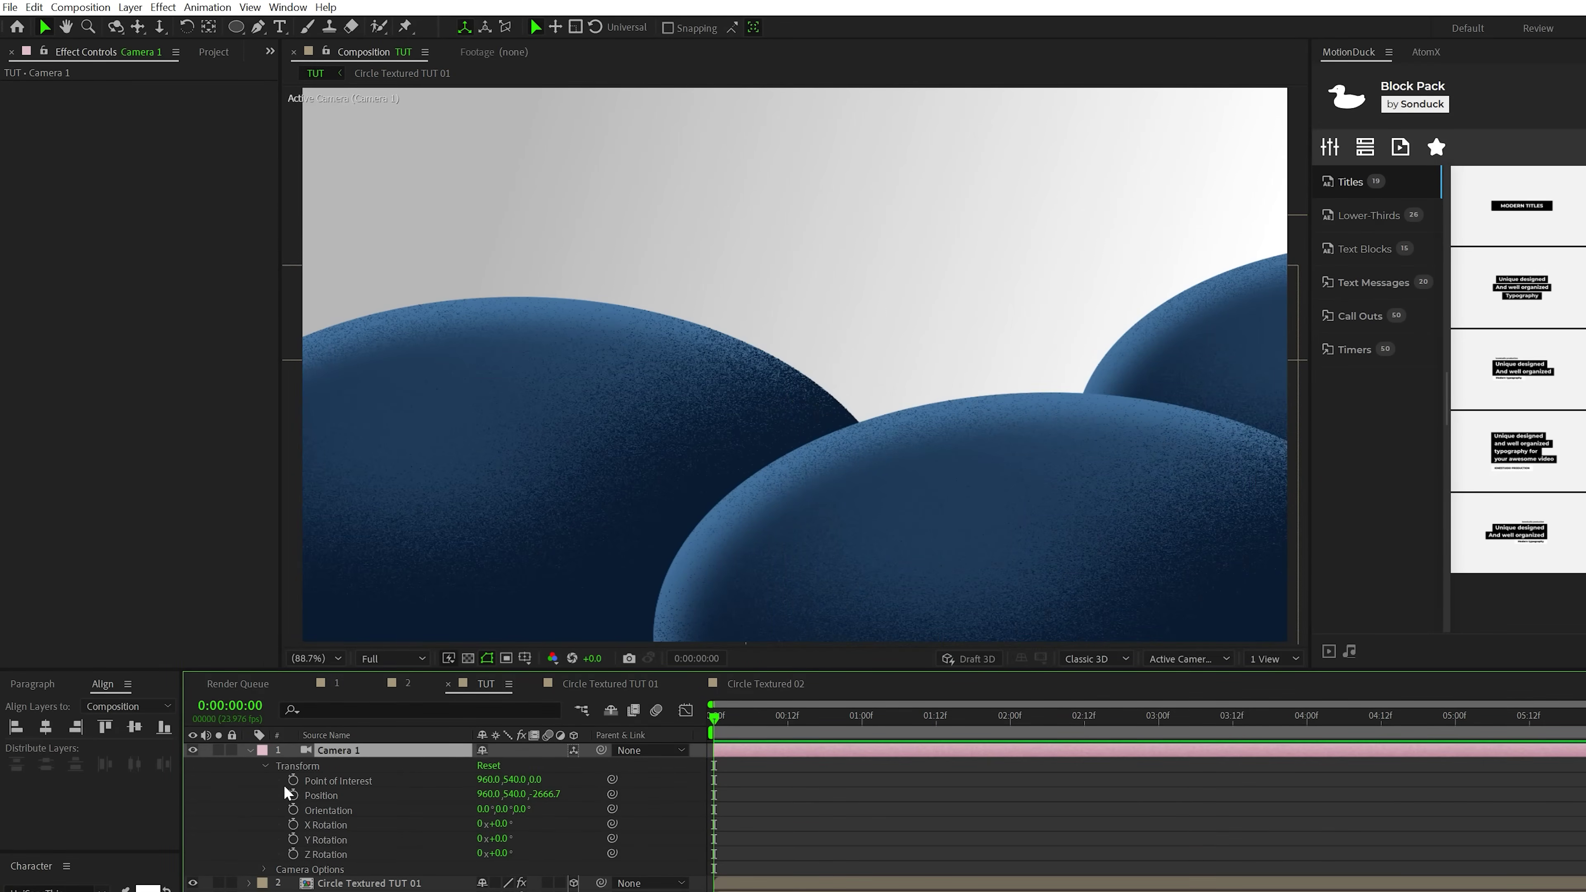
{"action": "left_click", "coordinate": [293, 780]}
{"action": "left_click", "coordinate": [293, 795]}
{"action": "left_click_drag", "start_coordinate": [902, 808], "coordinate": [1455, 781]}
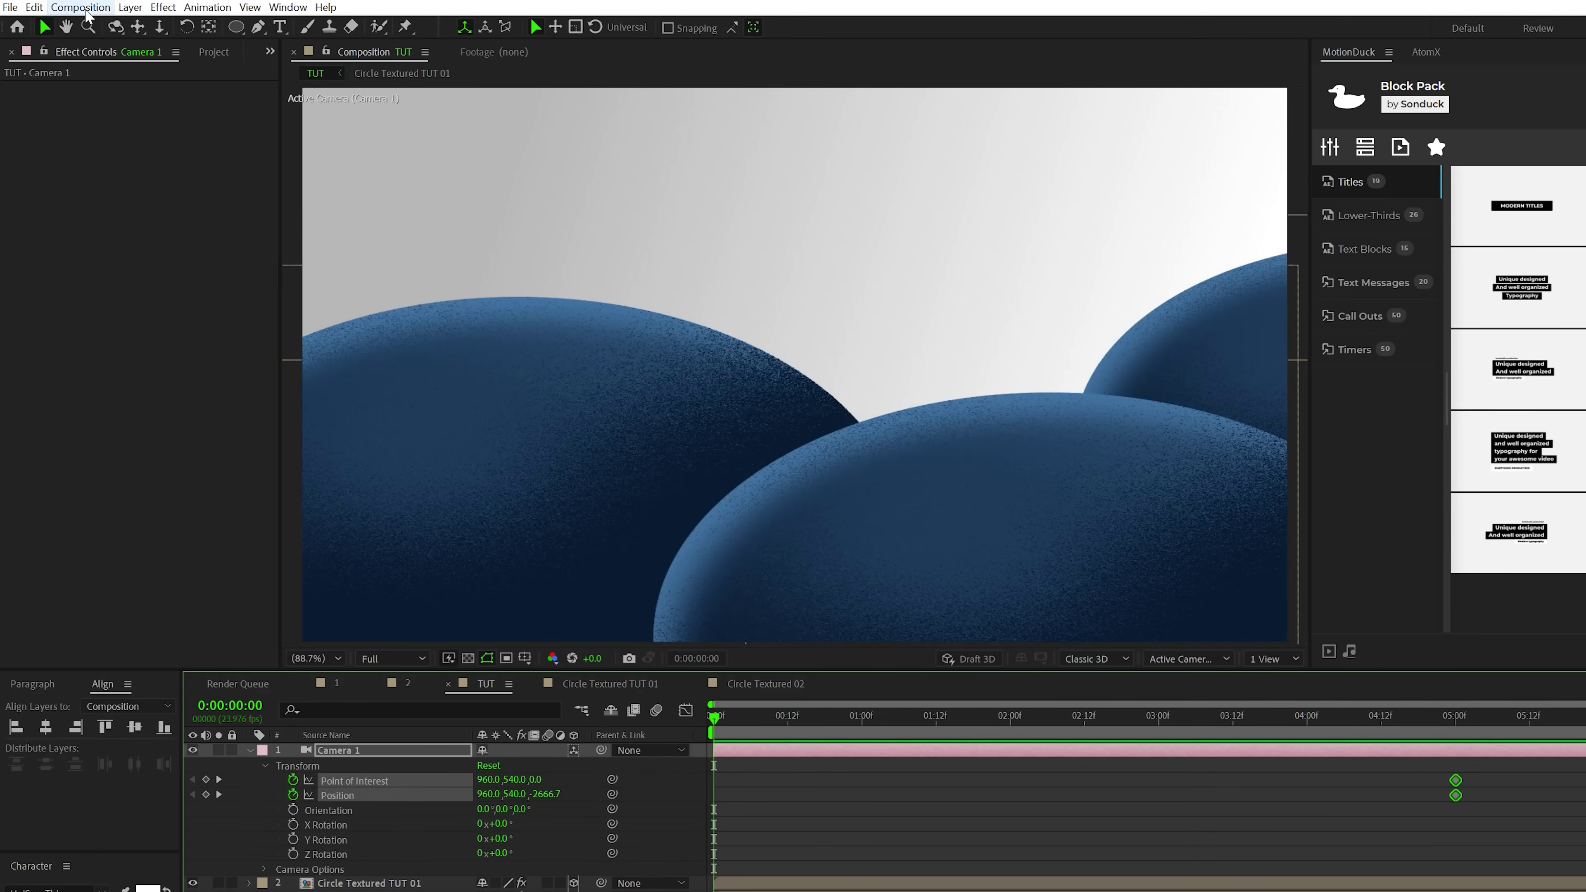
- Pull Camera 1 back from the hills for a Z -3926.3 to -2666.7 push-in, and preview it
{"action": "key", "text": "c"}
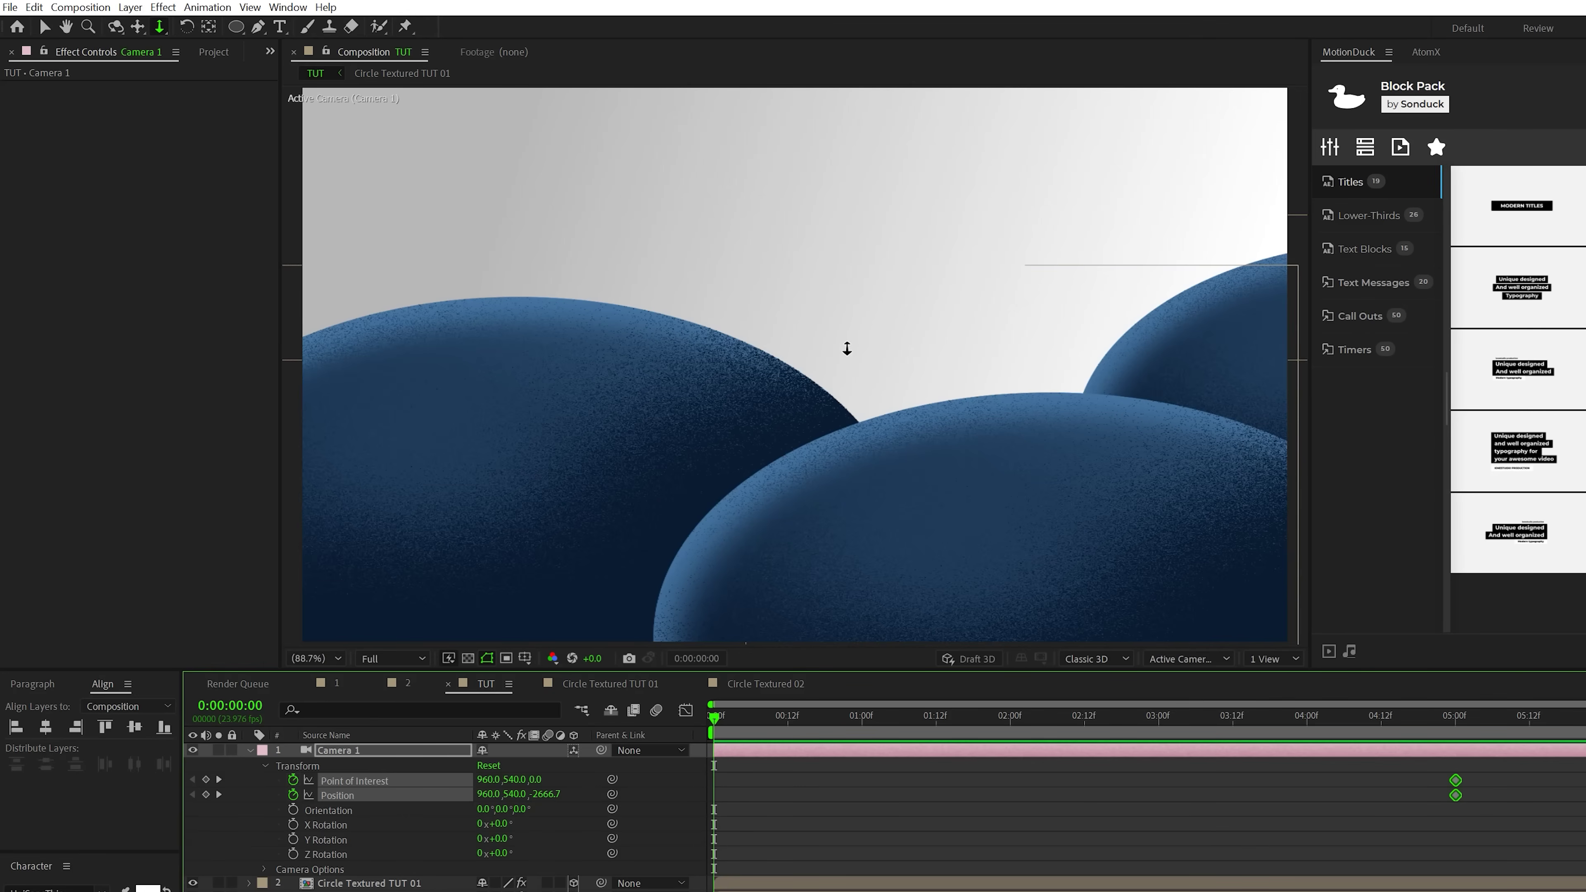
{"action": "left_click_drag", "start_coordinate": [866, 389], "coordinate": [963, 728]}
{"action": "left_click_drag", "start_coordinate": [911, 350], "coordinate": [912, 507]}
{"action": "key", "text": "space"}
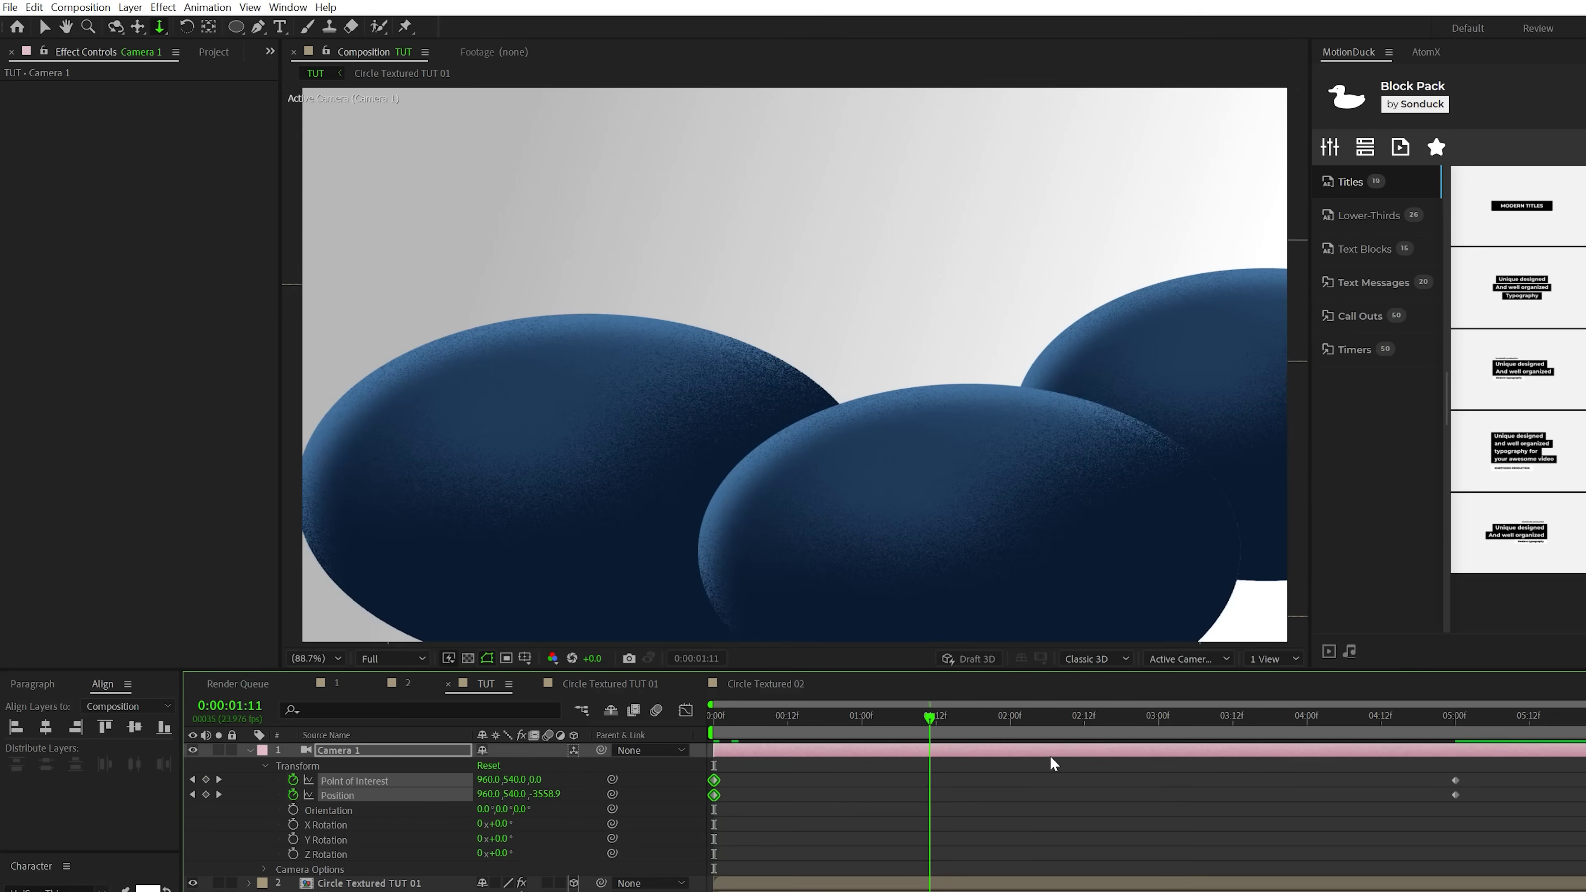
{"action": "key", "text": "space"}
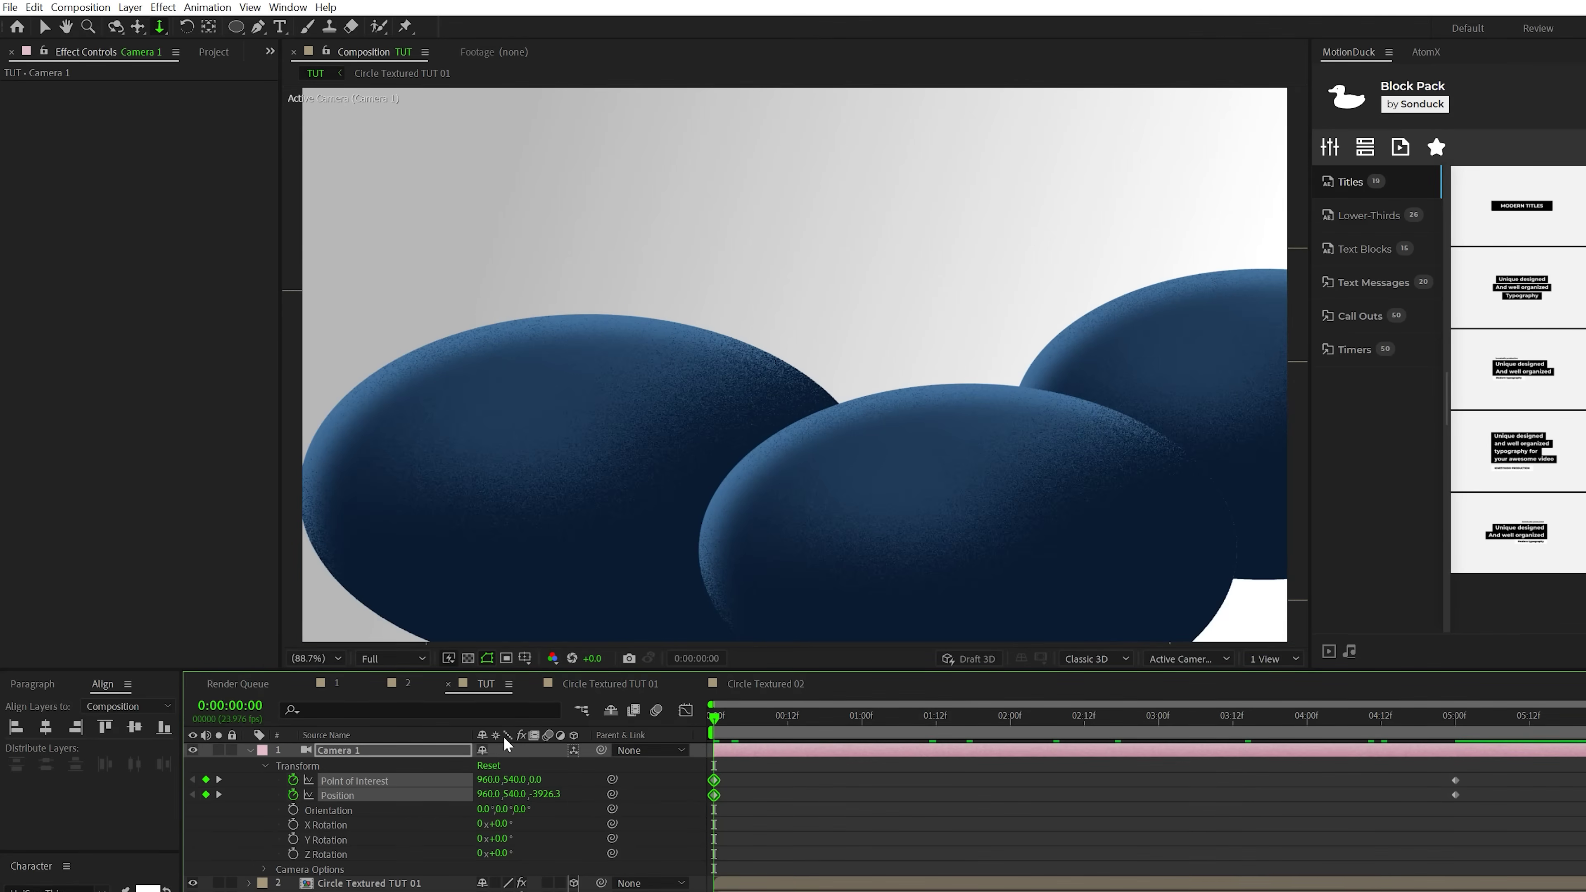
{"action": "left_click", "coordinate": [250, 750]}
- Duplicate a textured hill, bring the copy nearer in Z and lower-right, then duplicate it again
{"action": "key", "text": "v"}
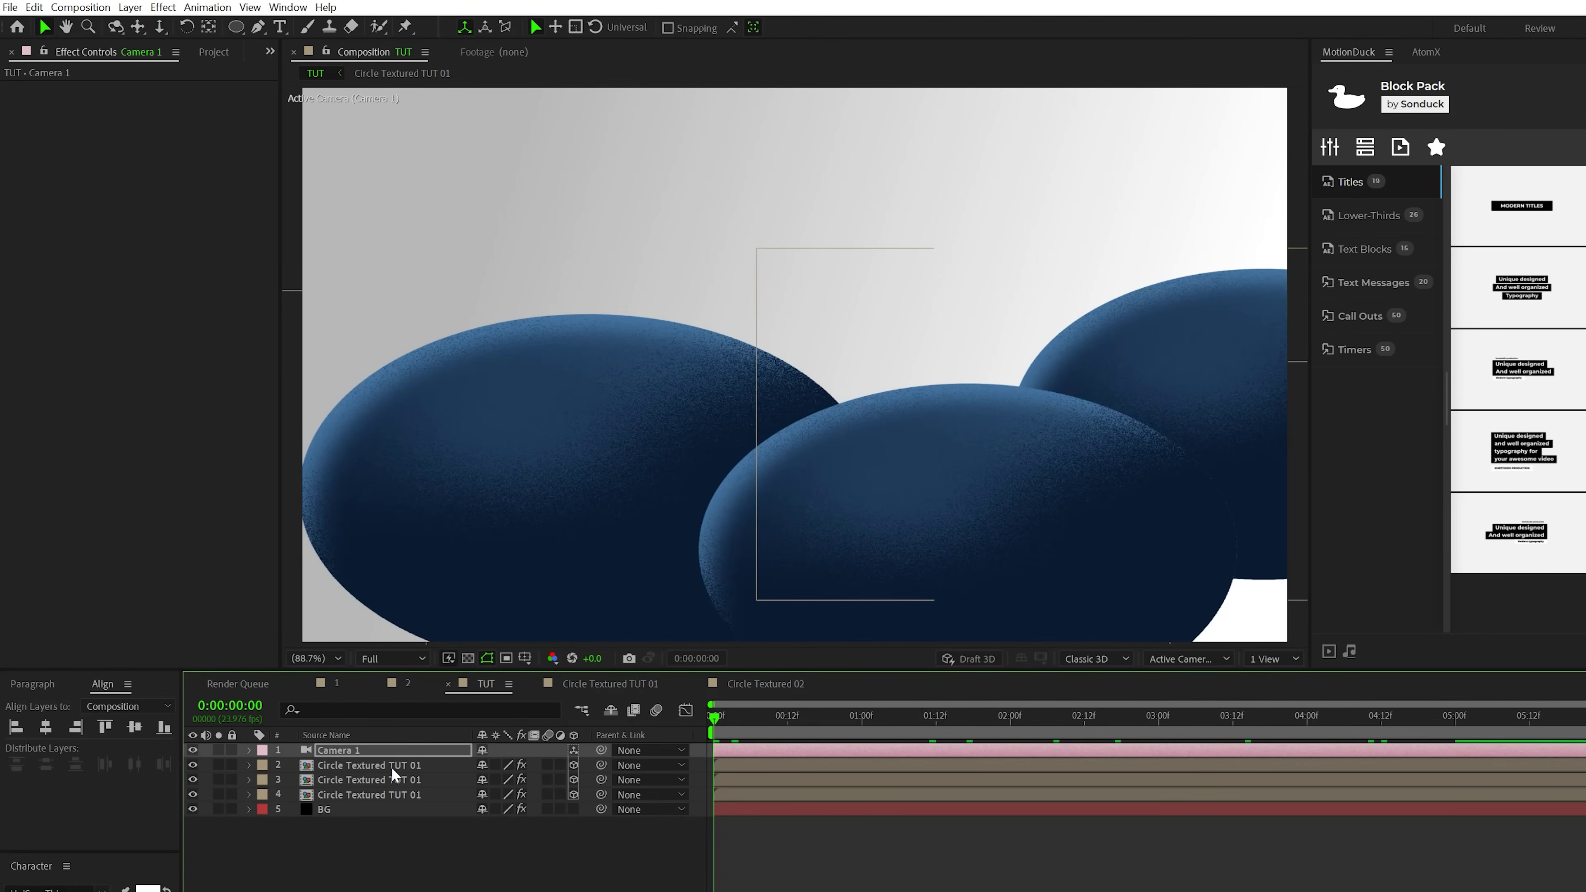
{"action": "left_click", "coordinate": [384, 795]}
{"action": "key", "text": "ctrl+d"}
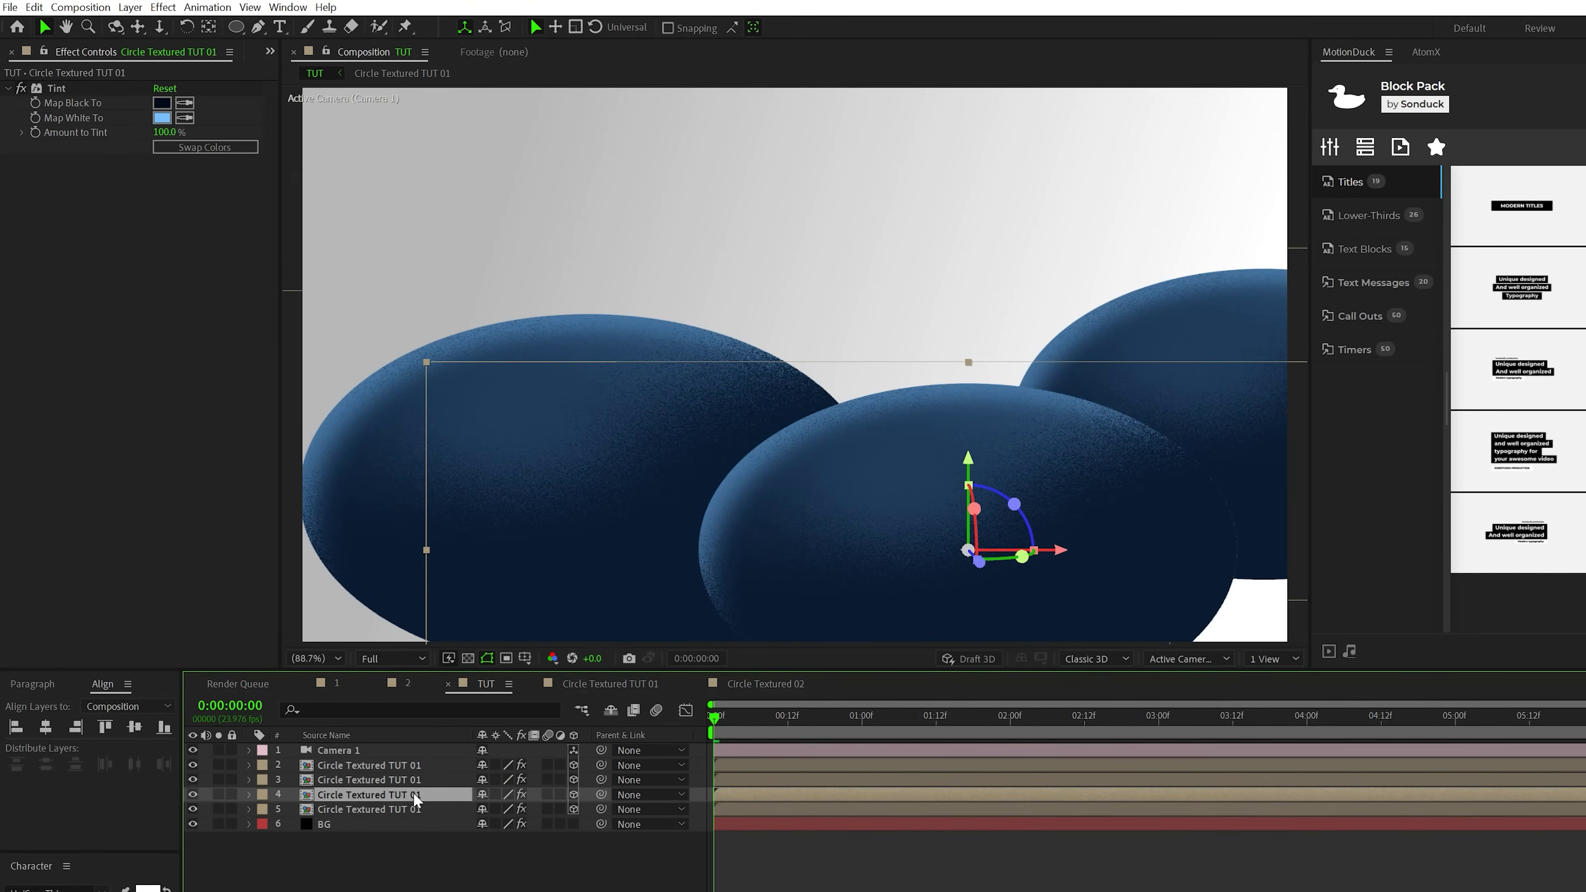
{"action": "key", "text": "p"}
{"action": "left_click_drag", "start_coordinate": [545, 809], "coordinate": [144, 809]}
{"action": "left_click_drag", "start_coordinate": [799, 542], "coordinate": [1091, 685]}
{"action": "left_click", "coordinate": [379, 796]}
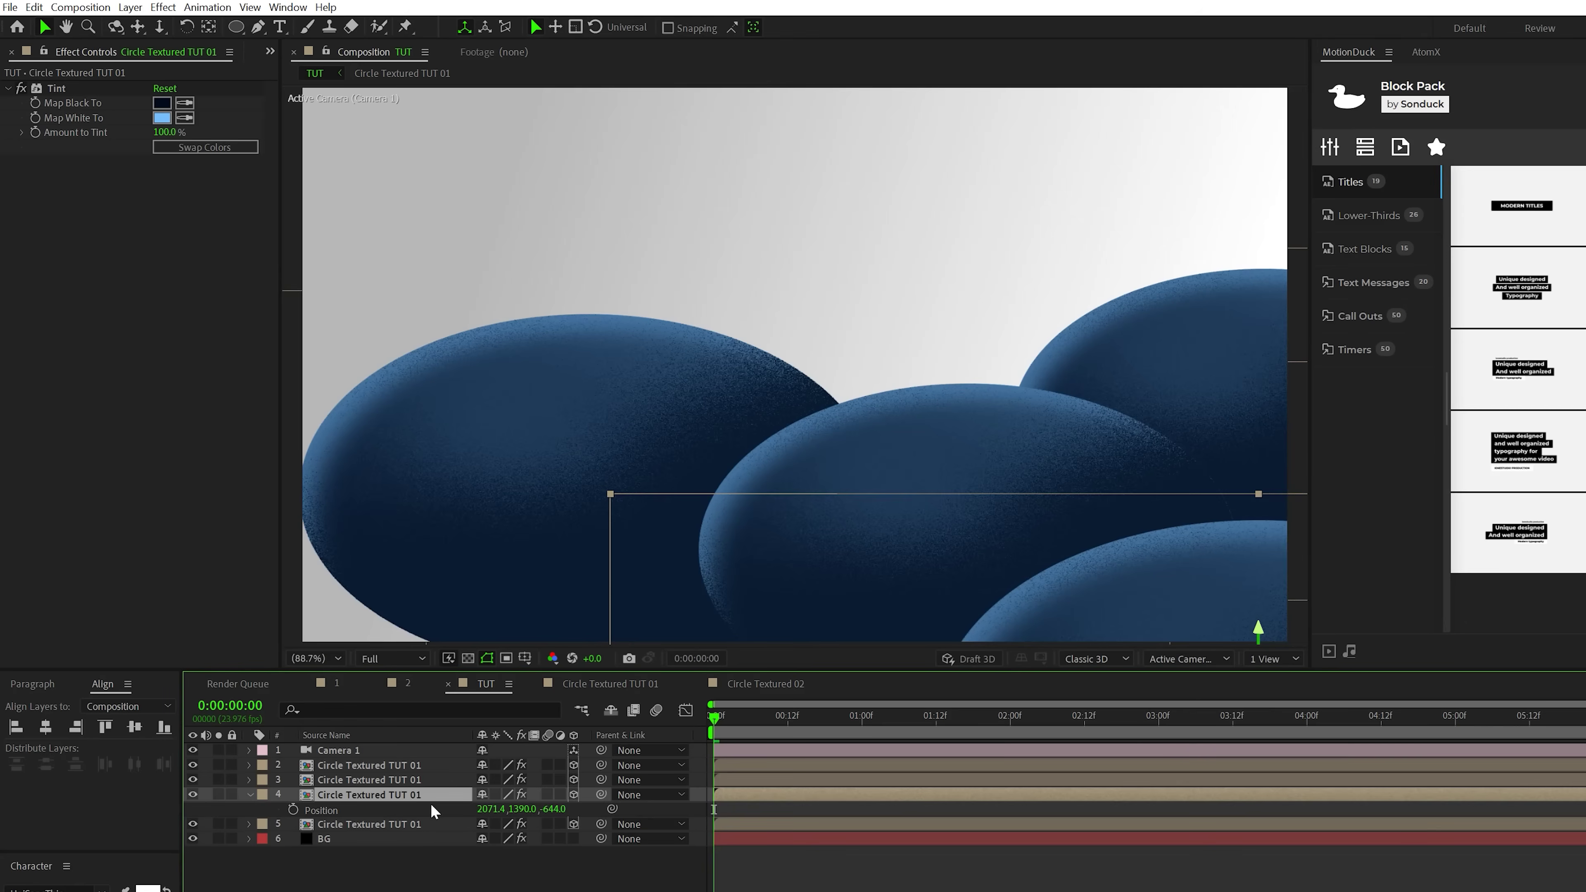
{"action": "key", "text": "ctrl+d"}
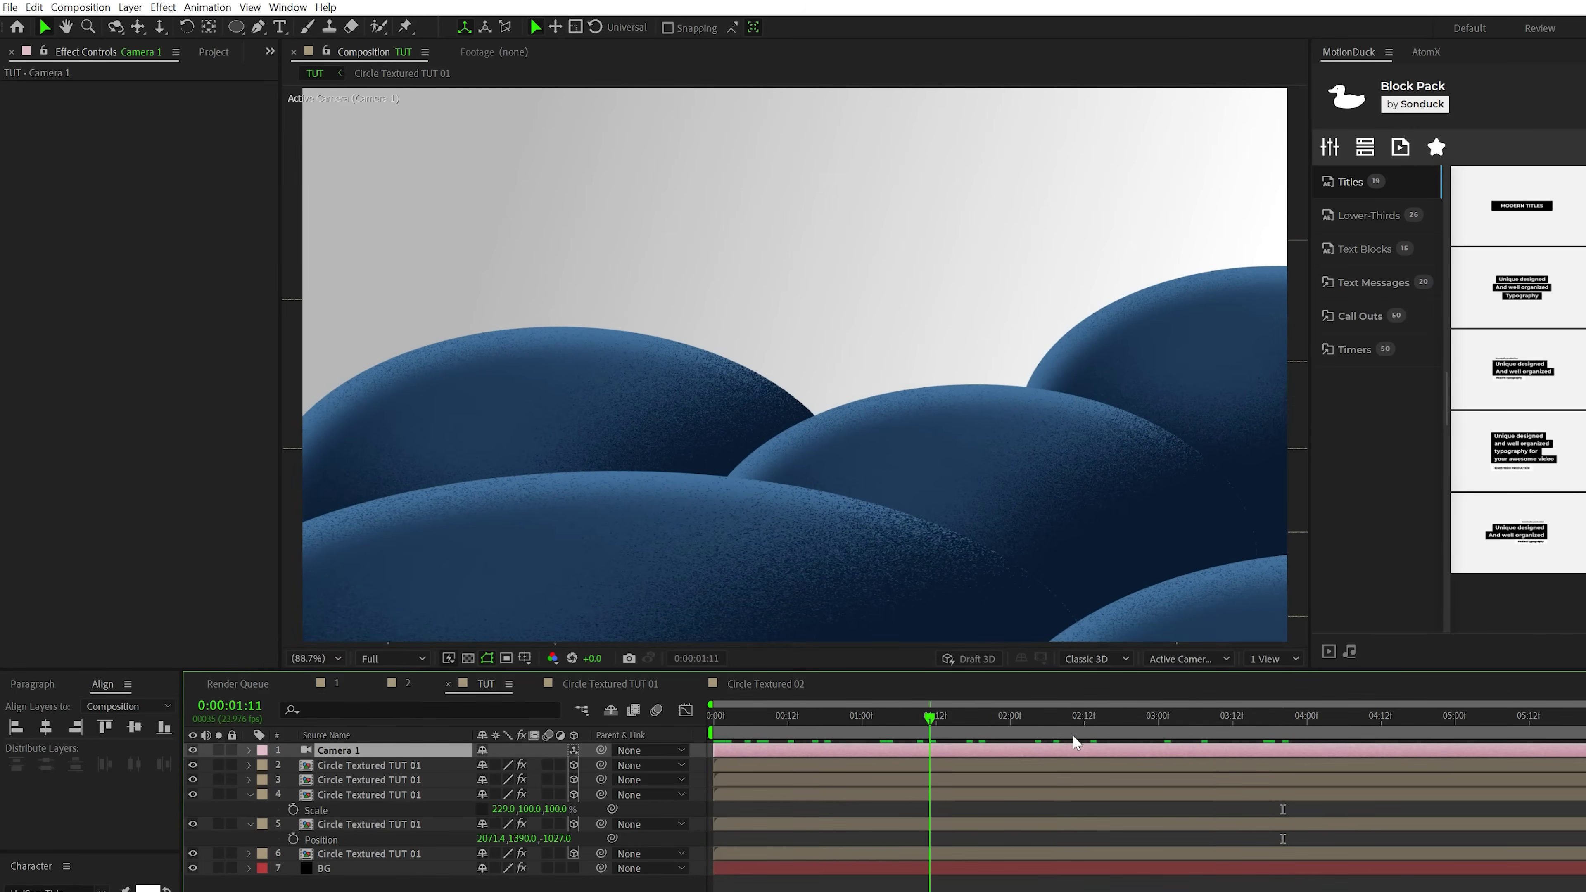
- Orbit Camera 1's view at its 5-second keyframe to swing it sideways, then preview the move
{"action": "key", "text": "space"}
{"action": "key", "text": "u"}
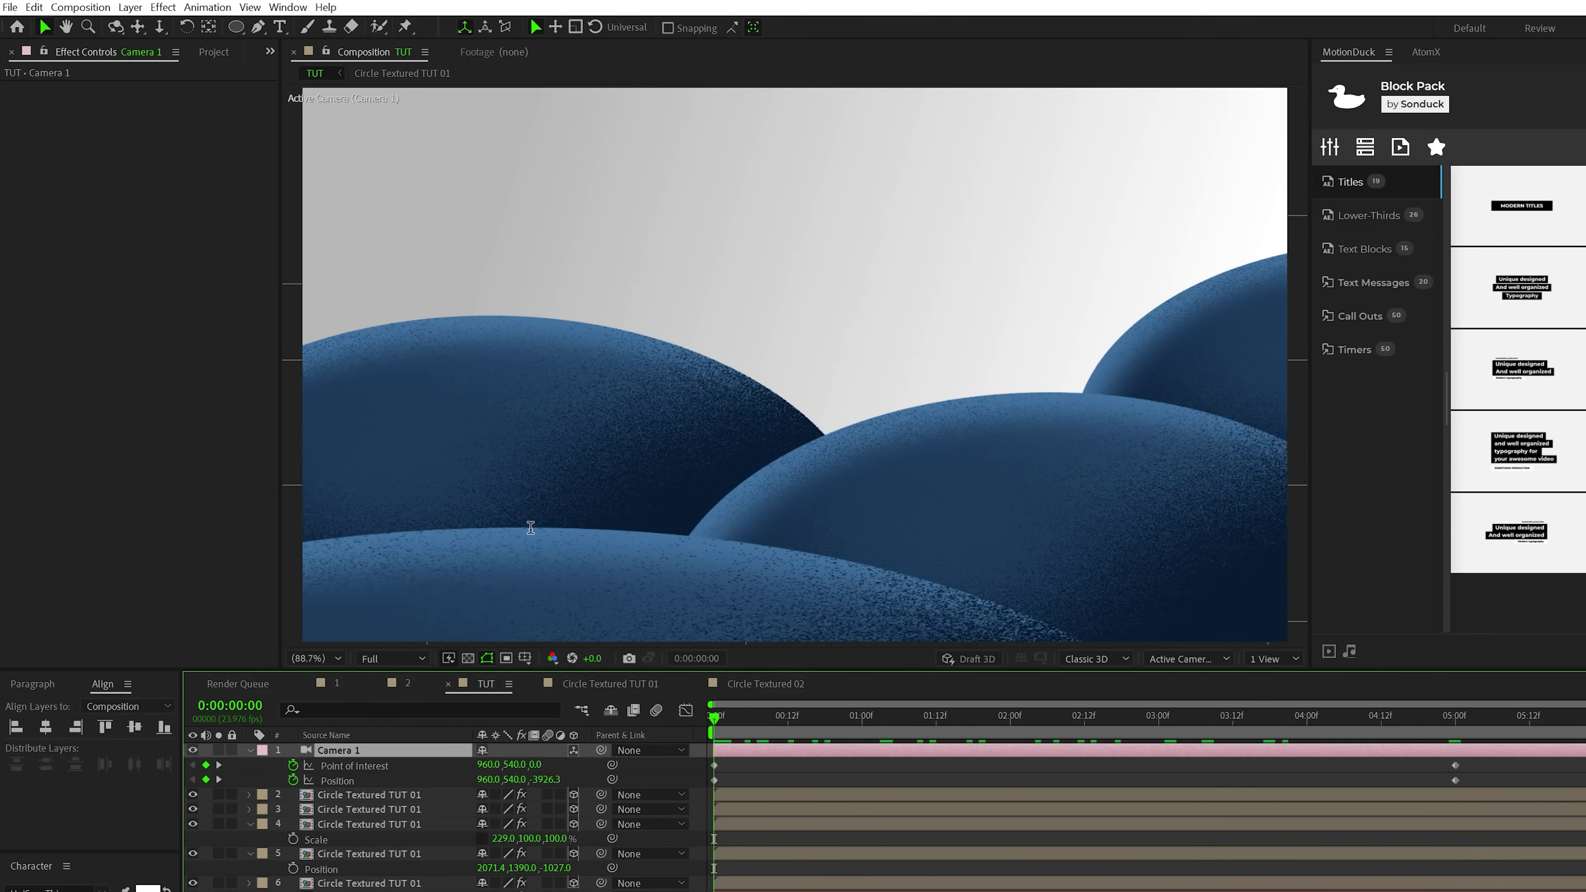
{"action": "key", "text": "c"}
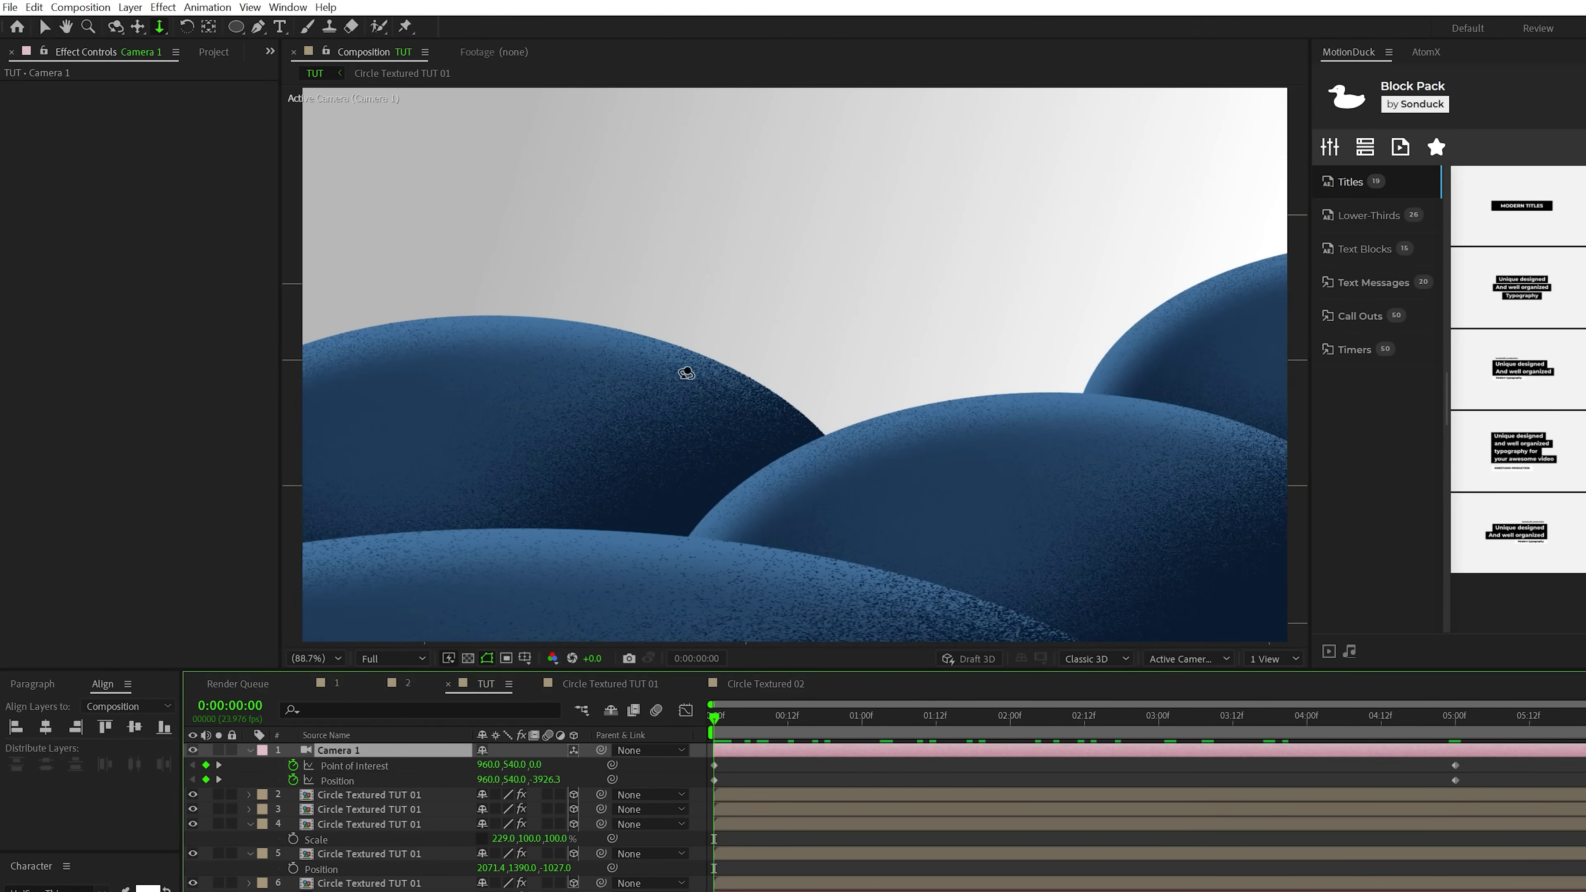
{"action": "left_click_drag", "start_coordinate": [683, 365], "coordinate": [758, 373]}
{"action": "mouse_move", "coordinate": [1007, 419]}
{"action": "left_mouse_down"}
{"action": "mouse_move", "coordinate": [984, 419]}
{"action": "mouse_move", "coordinate": [1012, 418]}
{"action": "left_mouse_up"}
{"action": "key", "text": "k"}
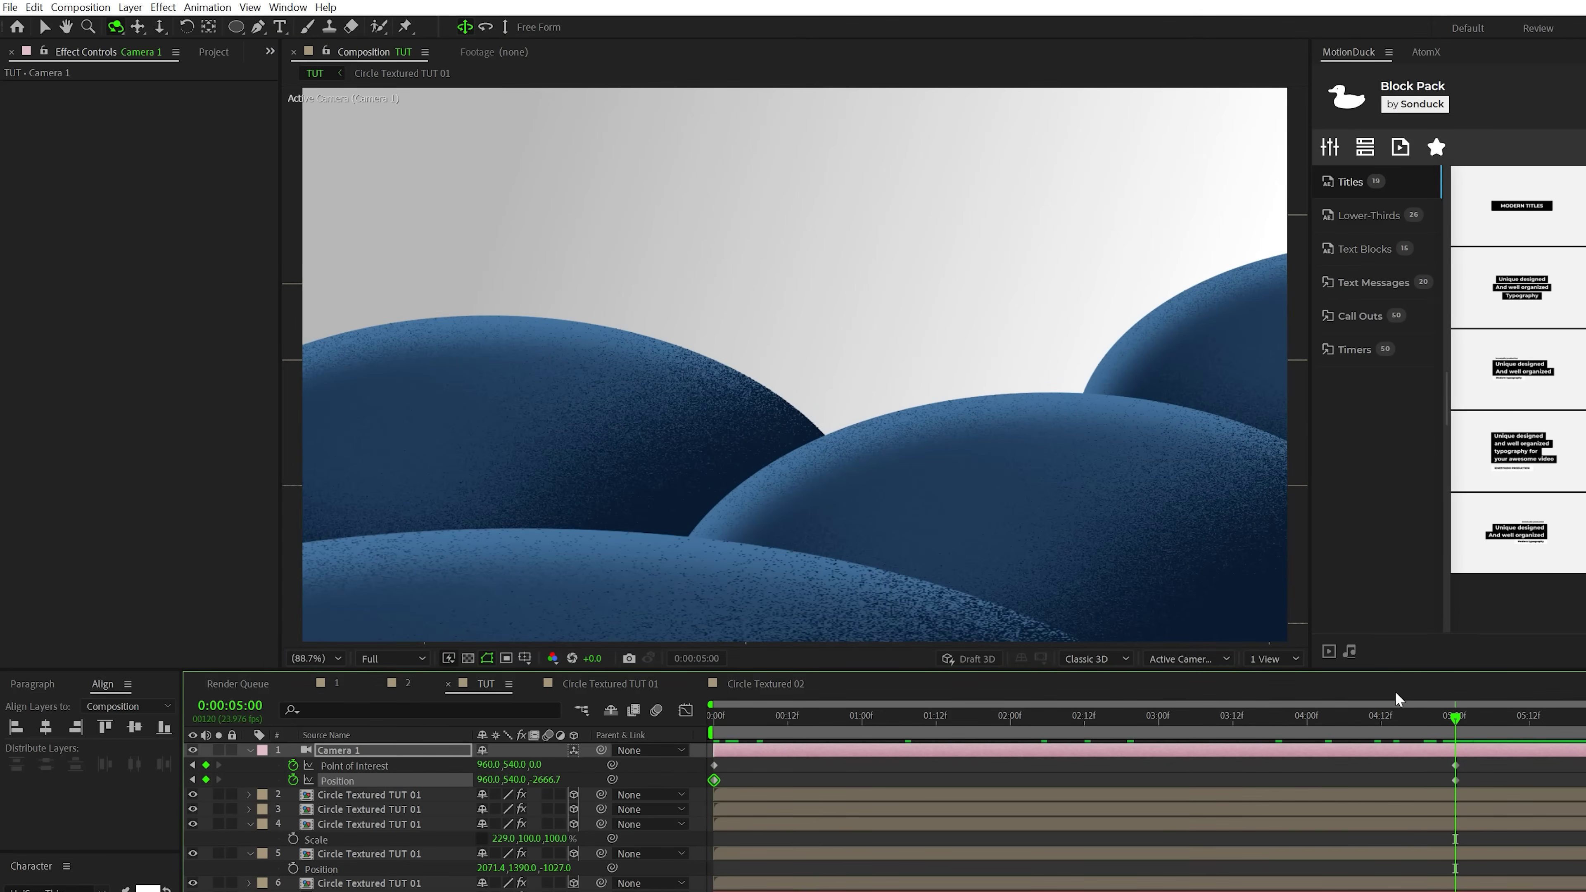
{"action": "left_click_drag", "start_coordinate": [1066, 470], "coordinate": [1068, 471]}
{"action": "key", "text": "space"}
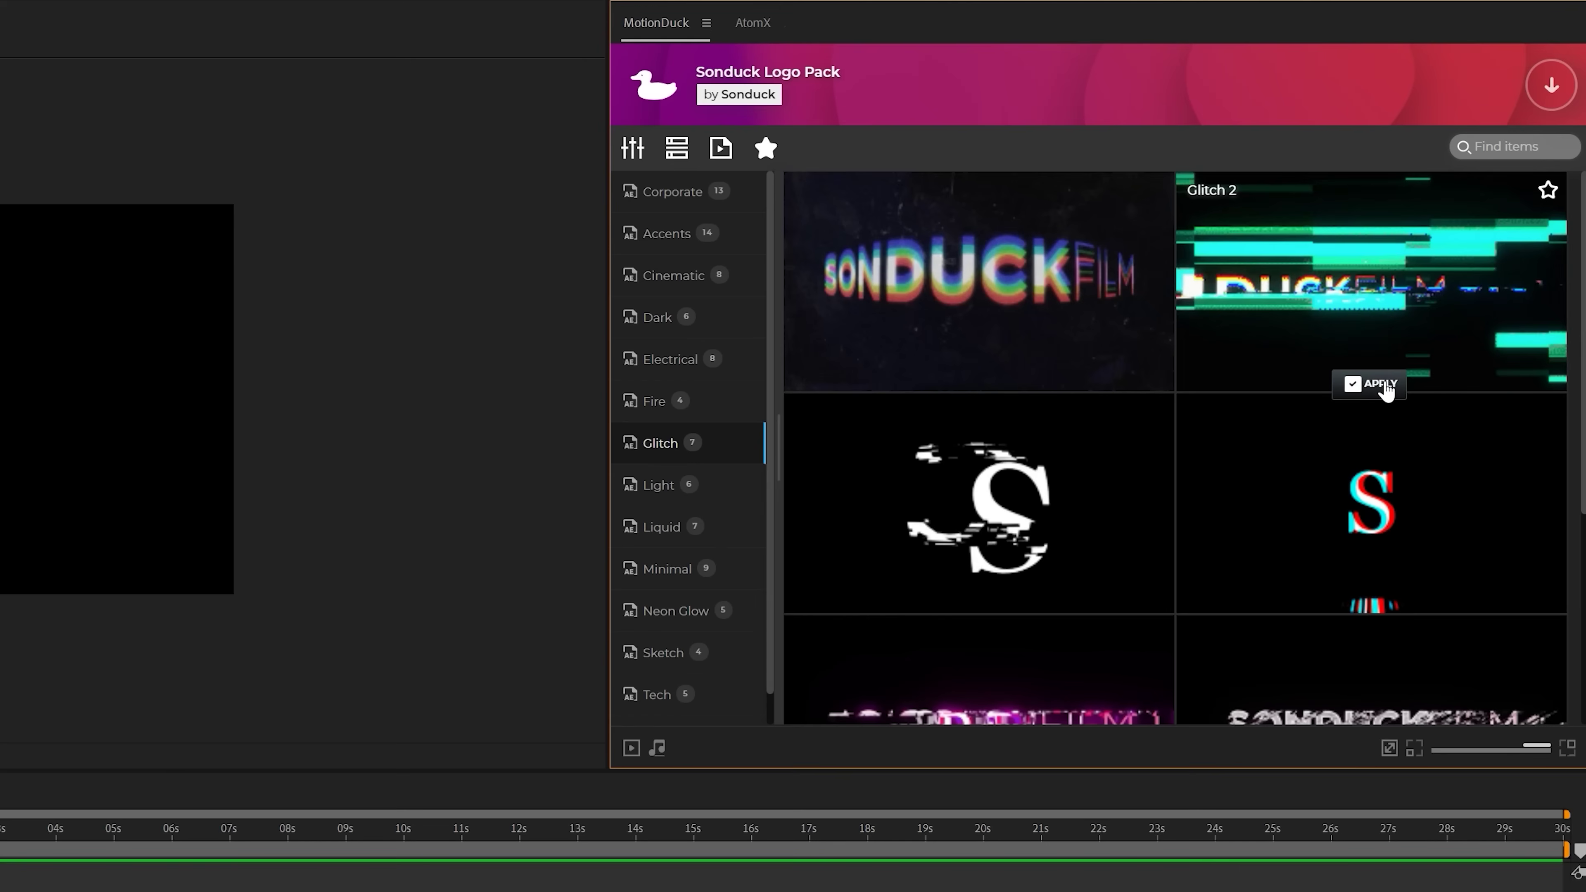
- Apply the Glitch 2 logo reveal with Logo.png, then add the Title 07 template
{"action": "left_click", "coordinate": [1381, 383]}
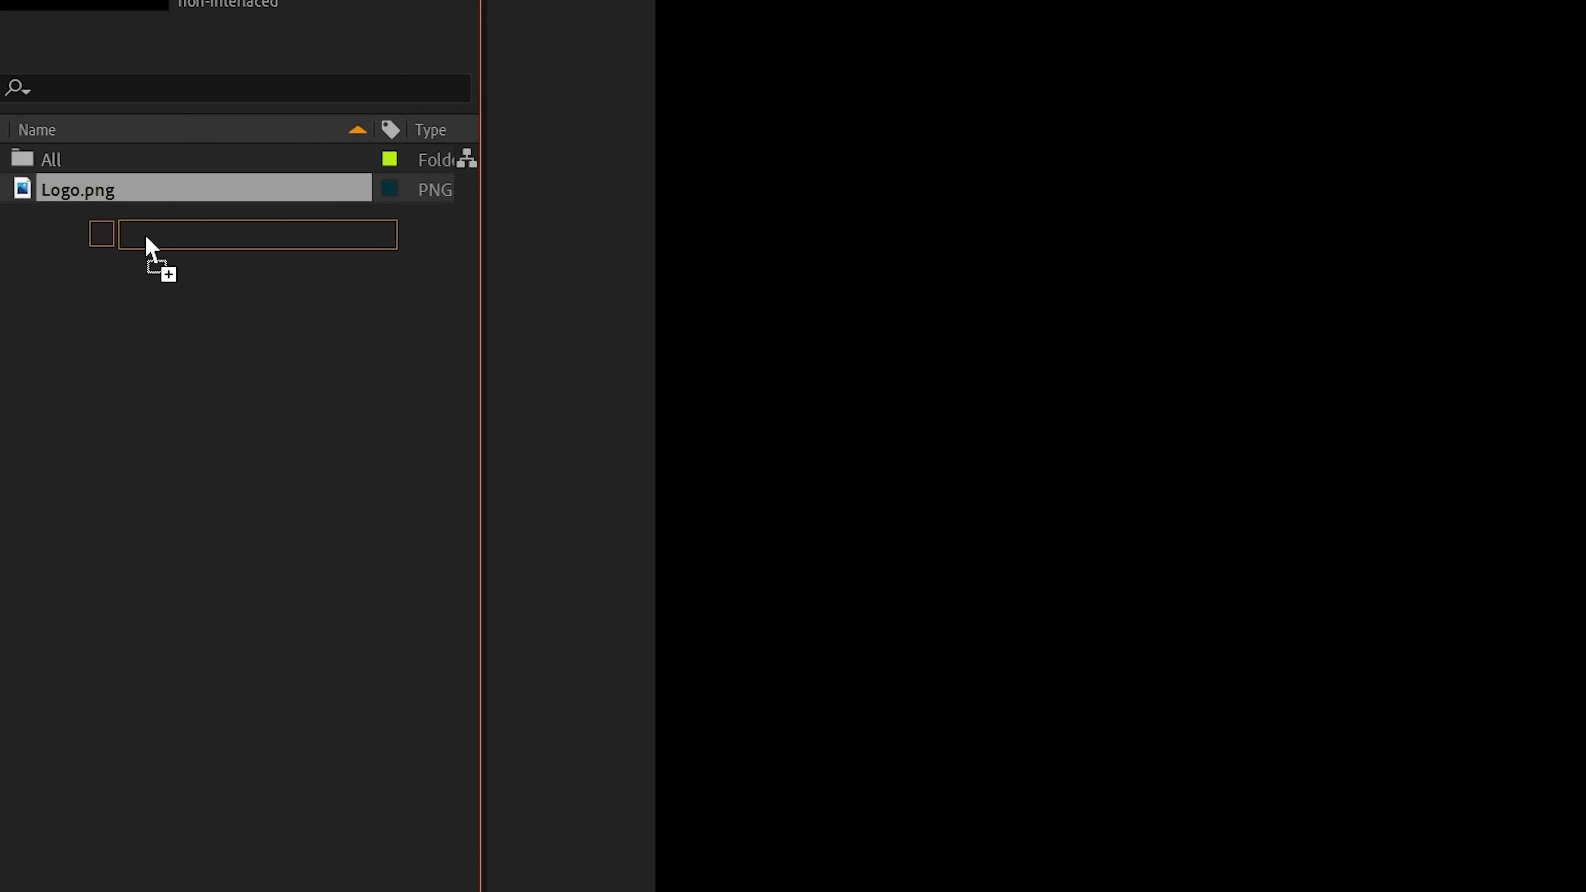
{"action": "left_click_drag", "start_coordinate": [149, 248], "coordinate": [663, 797]}
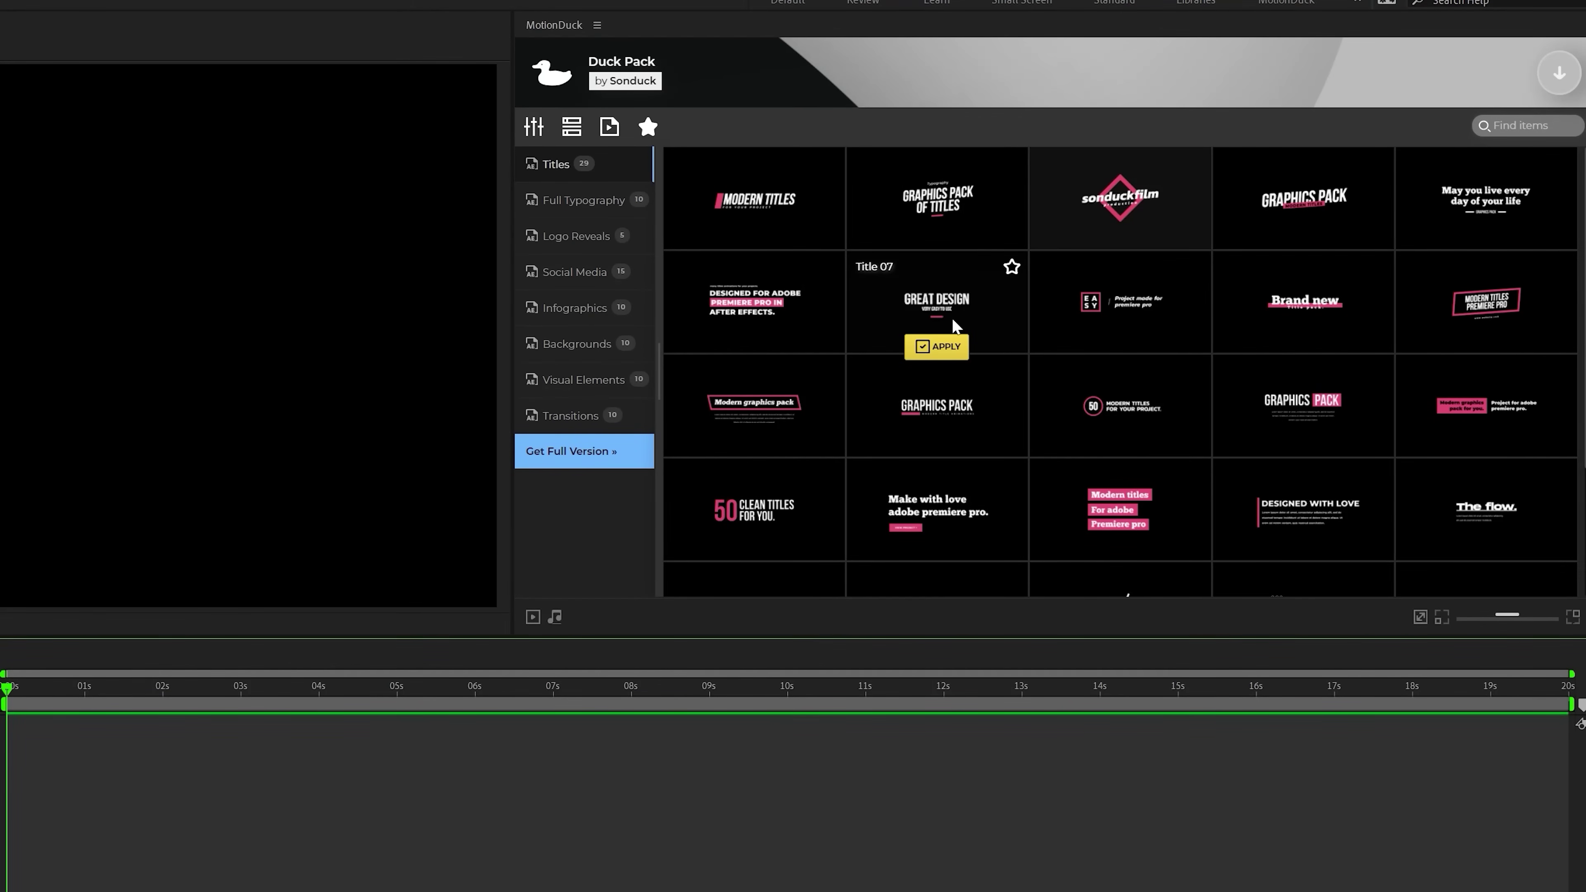
{"action": "left_click", "coordinate": [940, 346]}
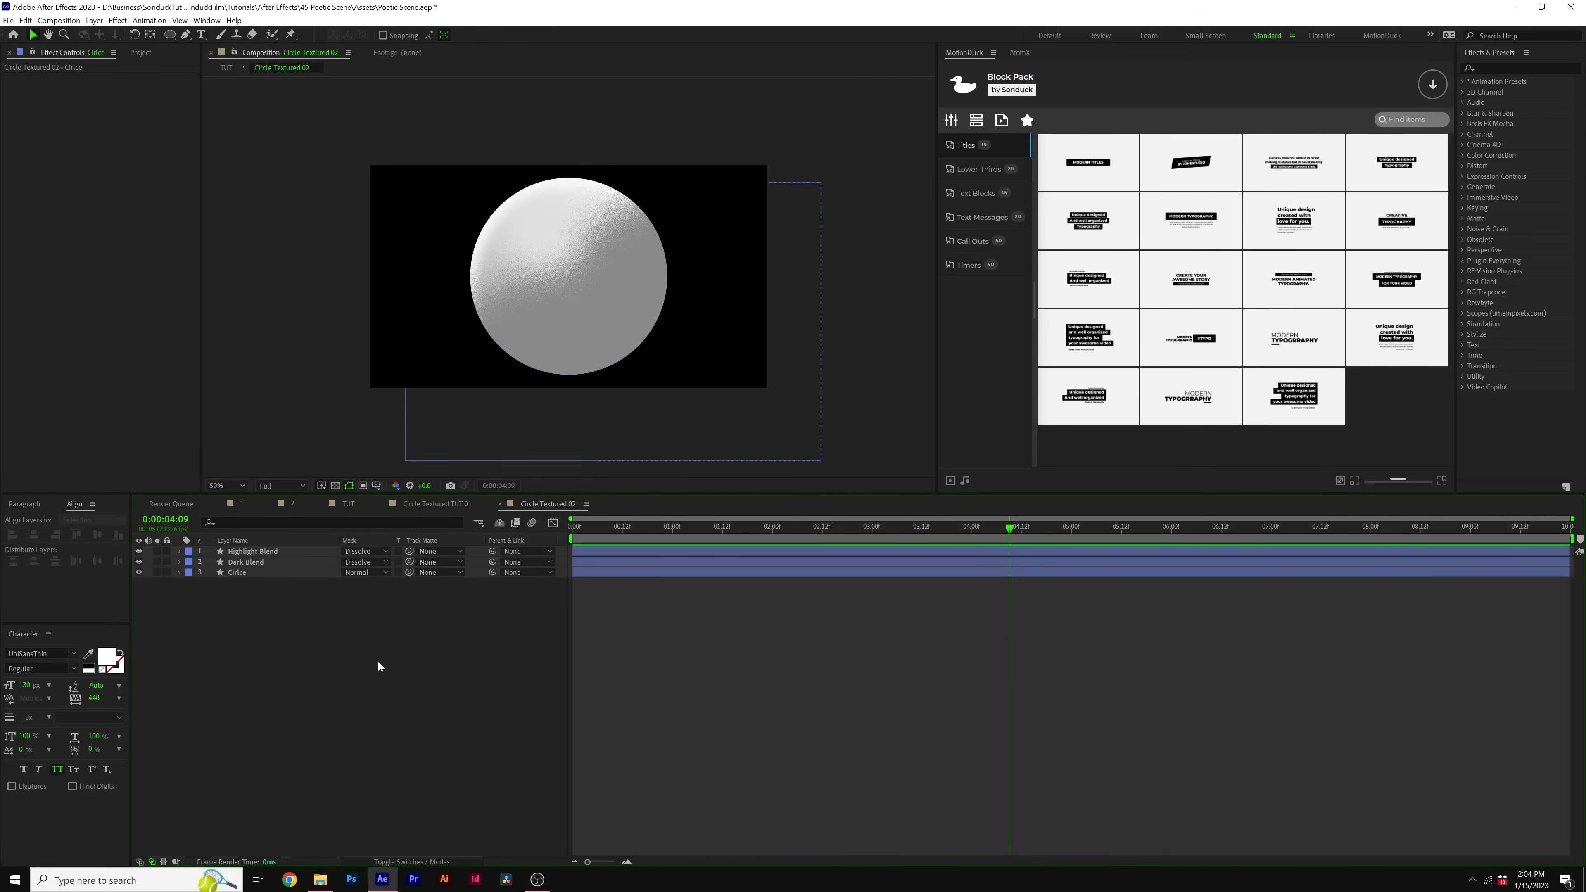
- Return to the TUT timeline at frame 0 with no layers selected and the Project panel showing
{"action": "left_click", "coordinate": [363, 505]}
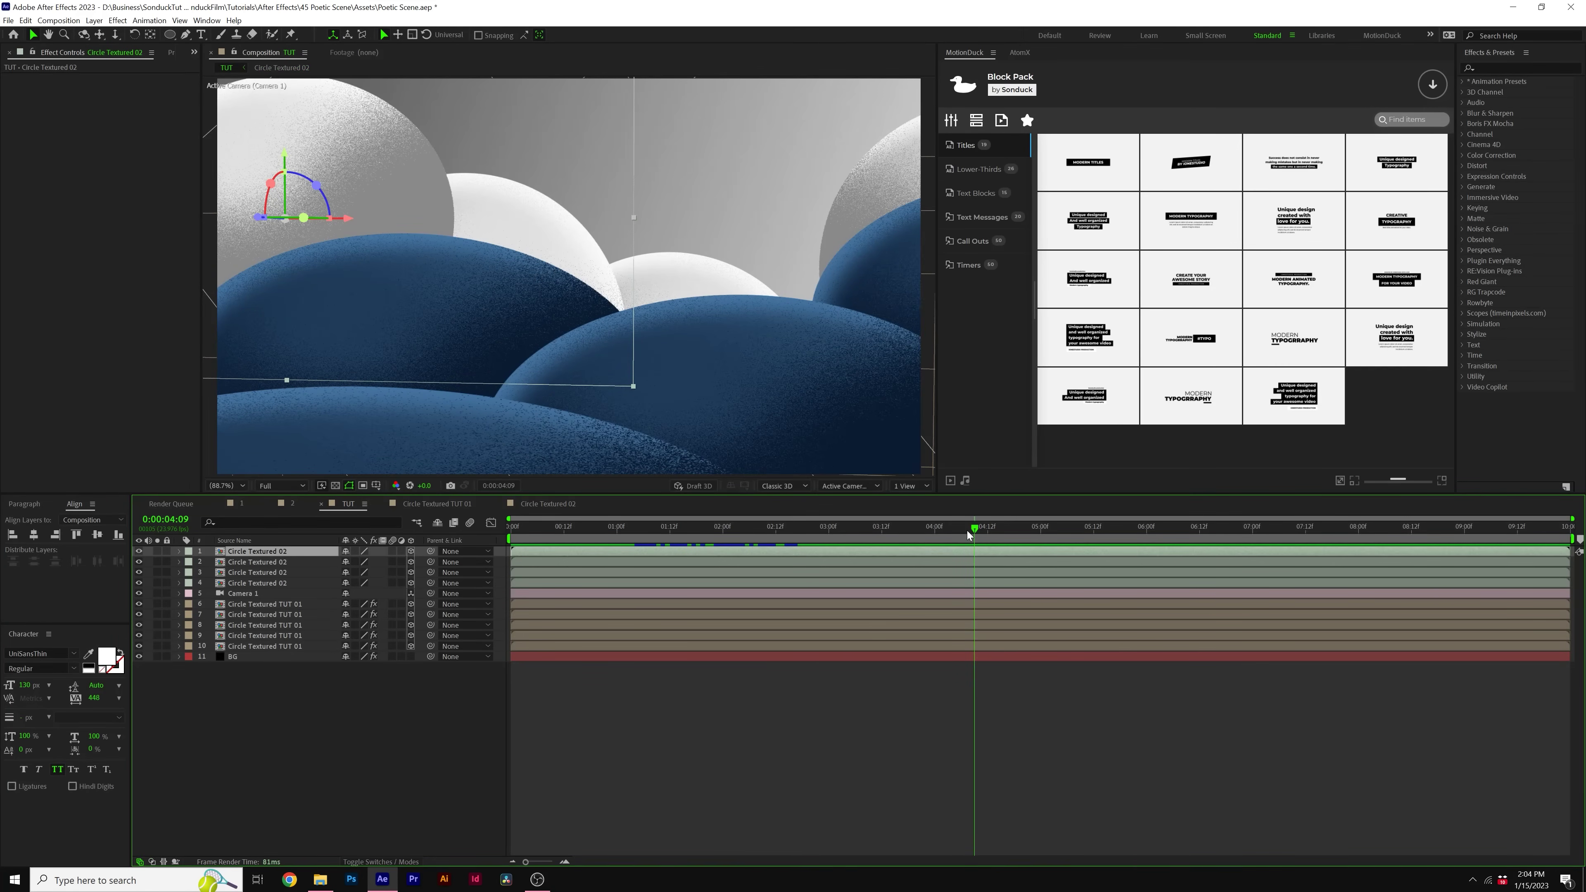
{"action": "left_click_drag", "start_coordinate": [970, 534], "coordinate": [1261, 549]}
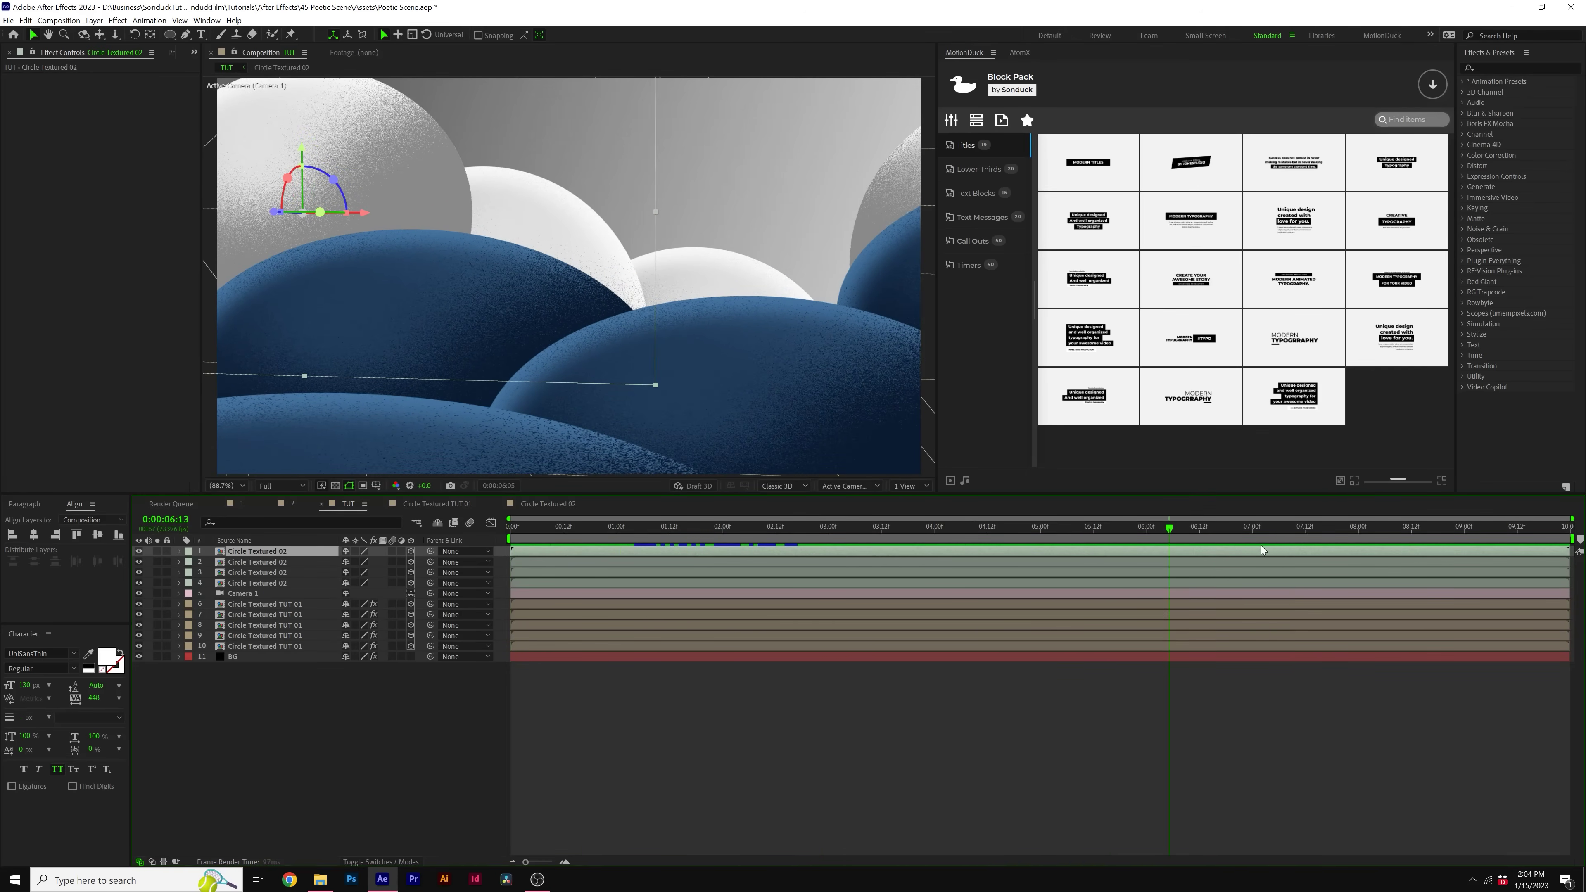
{"action": "left_click_drag", "start_coordinate": [812, 564], "coordinate": [471, 564]}
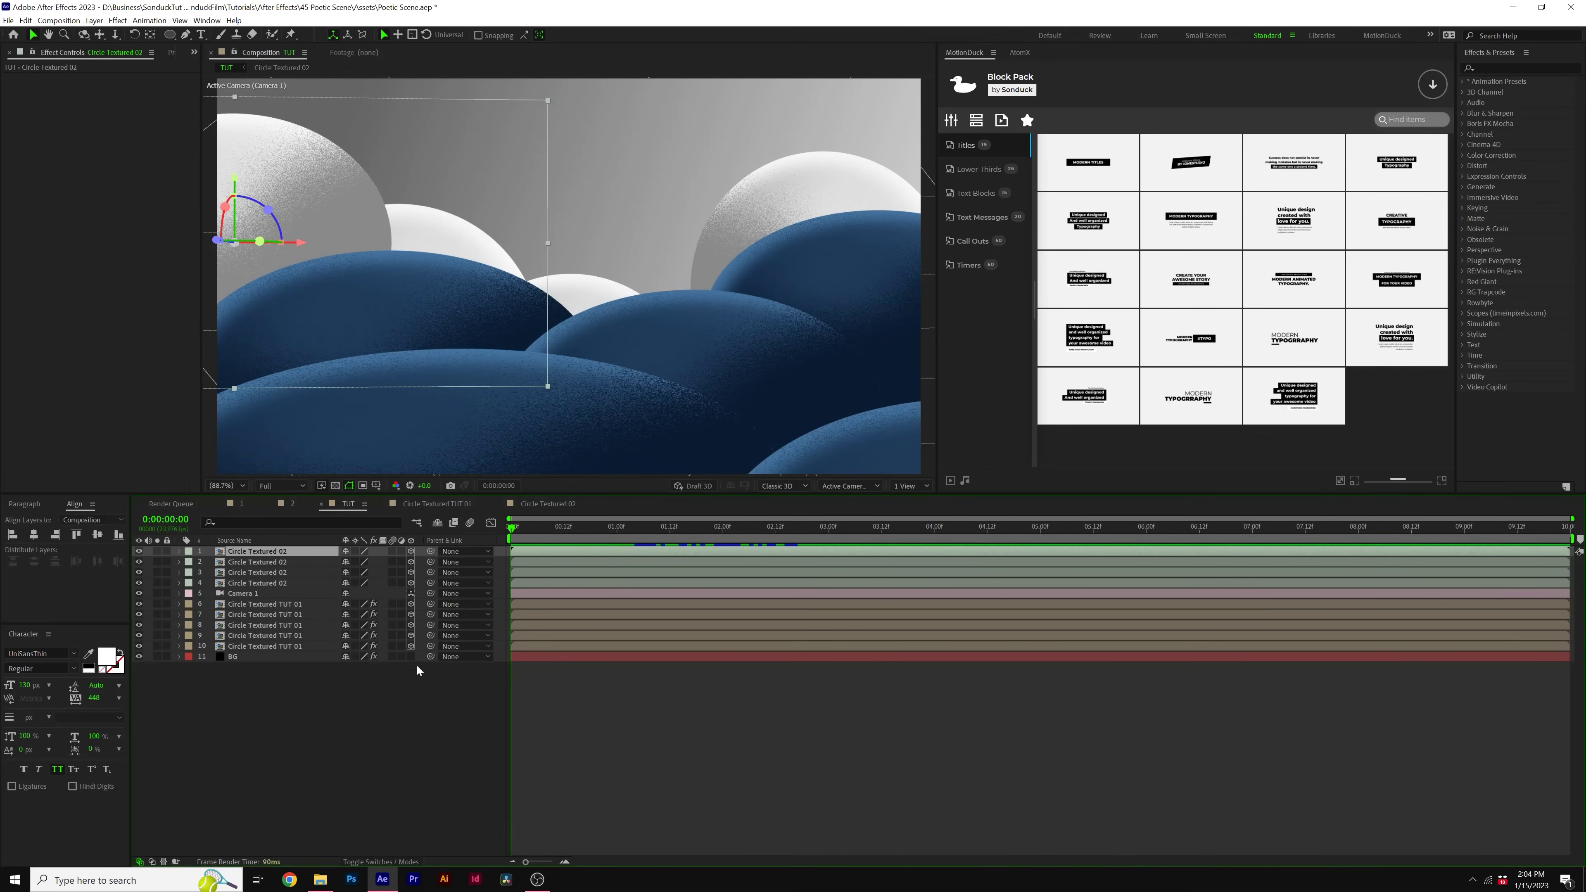
{"action": "left_click", "coordinate": [334, 750]}
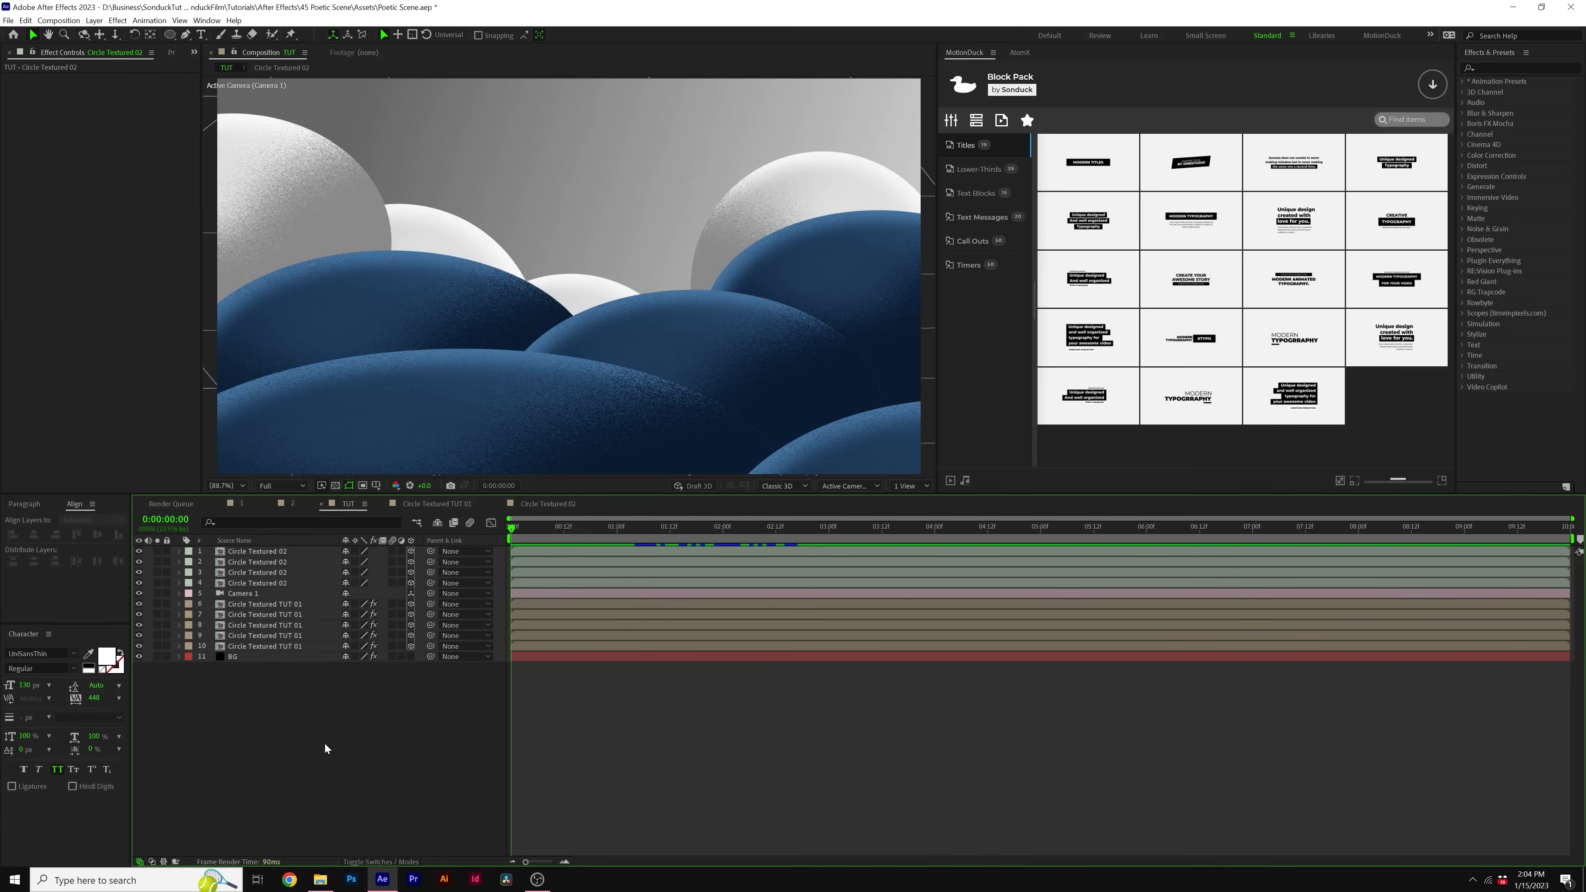
{"action": "left_click", "coordinate": [172, 54]}
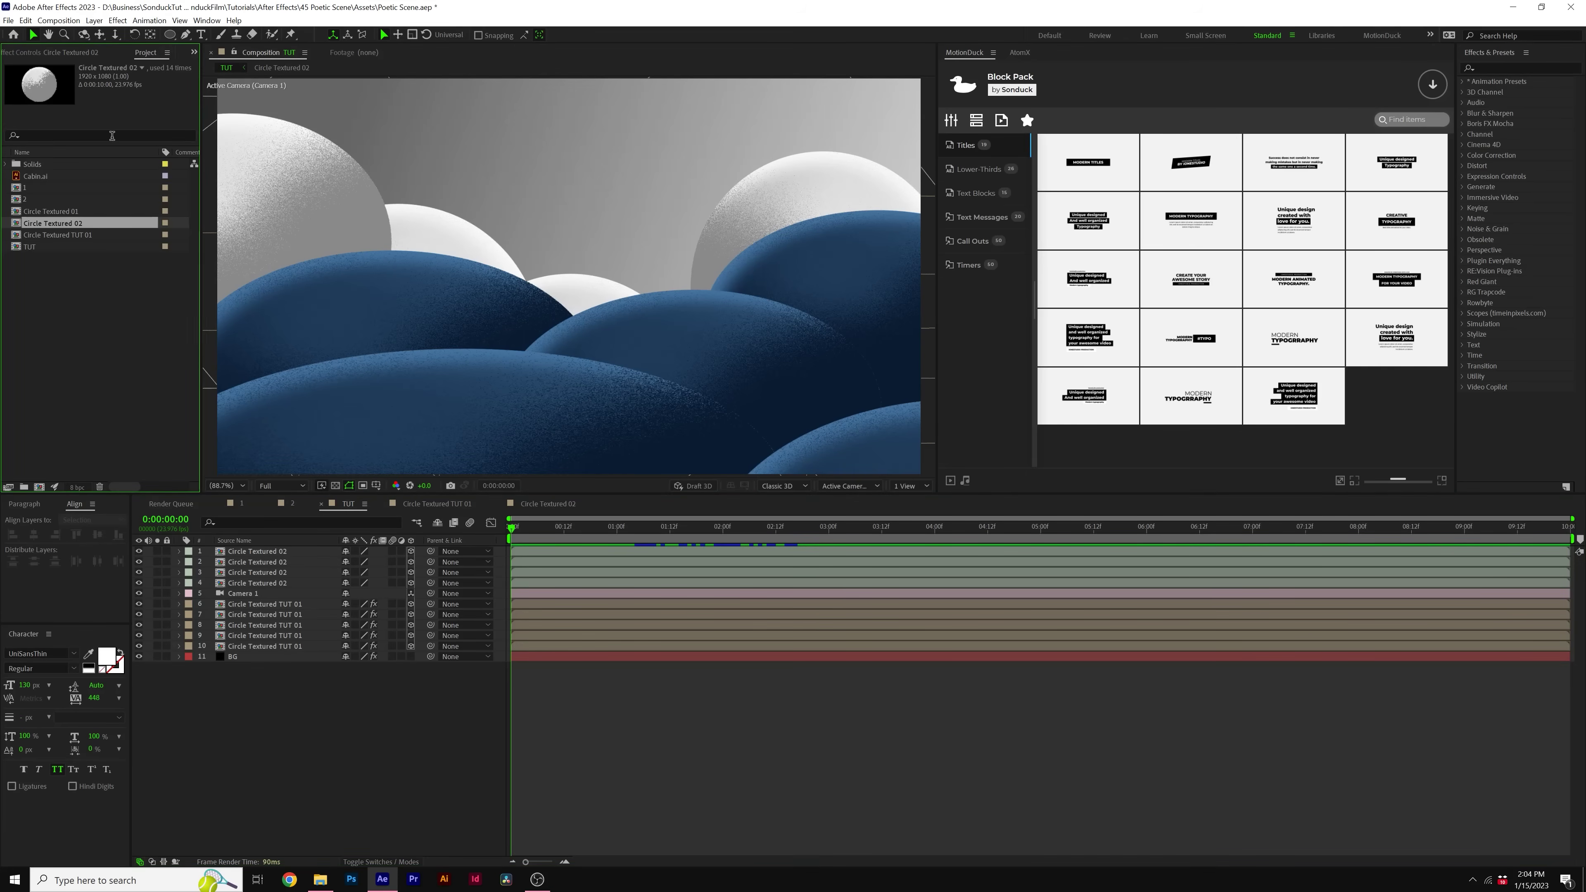
- Preview Cabin.ai and add it as a layer in the TUT composition
{"action": "left_click", "coordinate": [29, 178]}
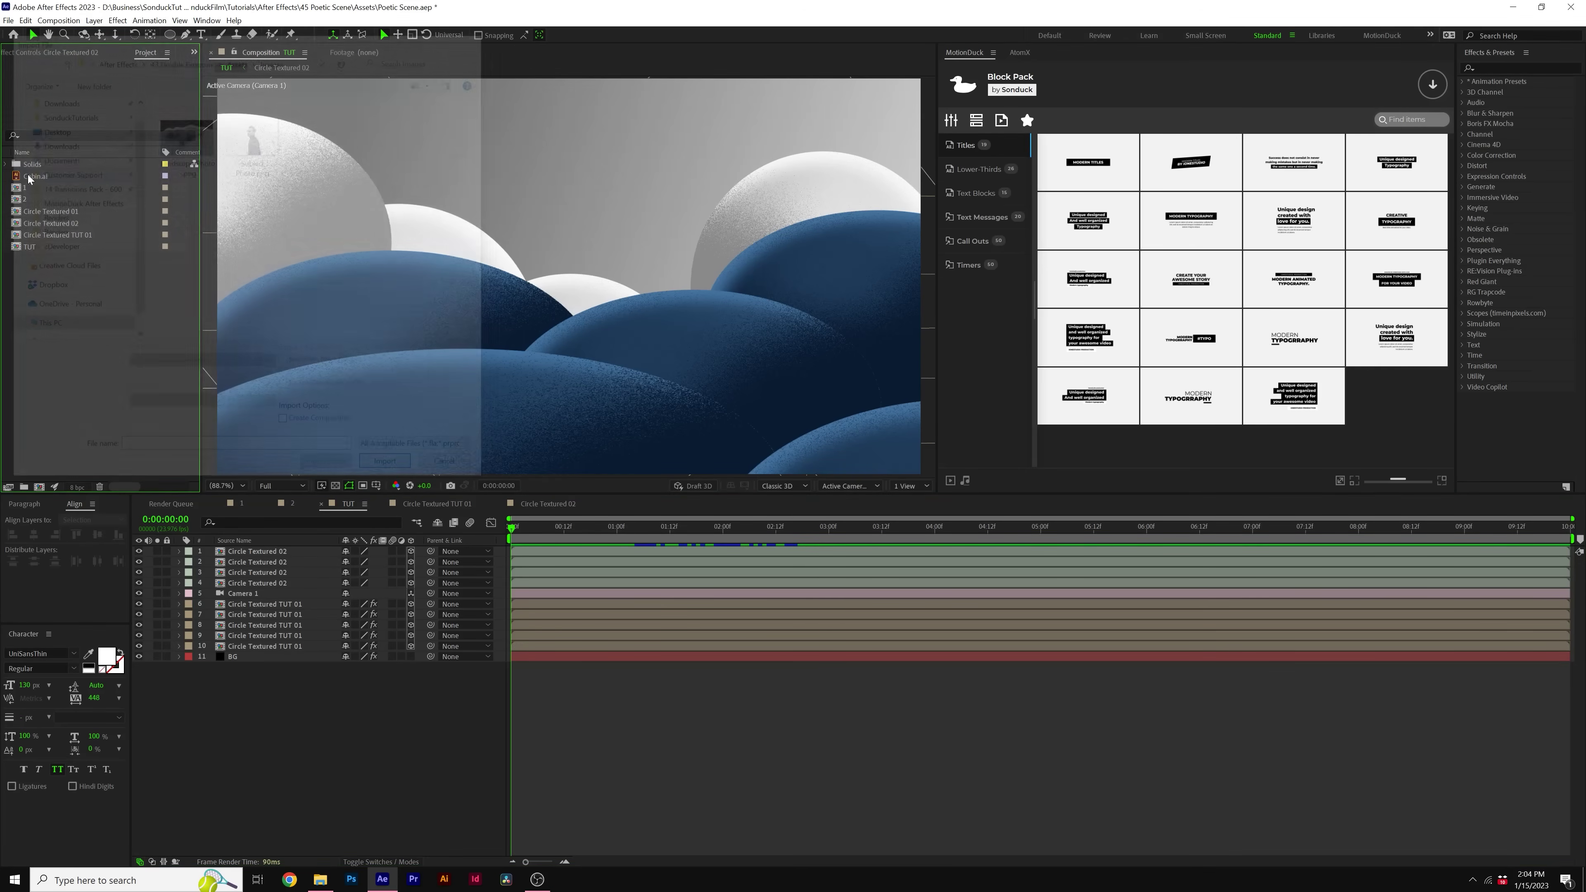
{"action": "double_click", "coordinate": [31, 179]}
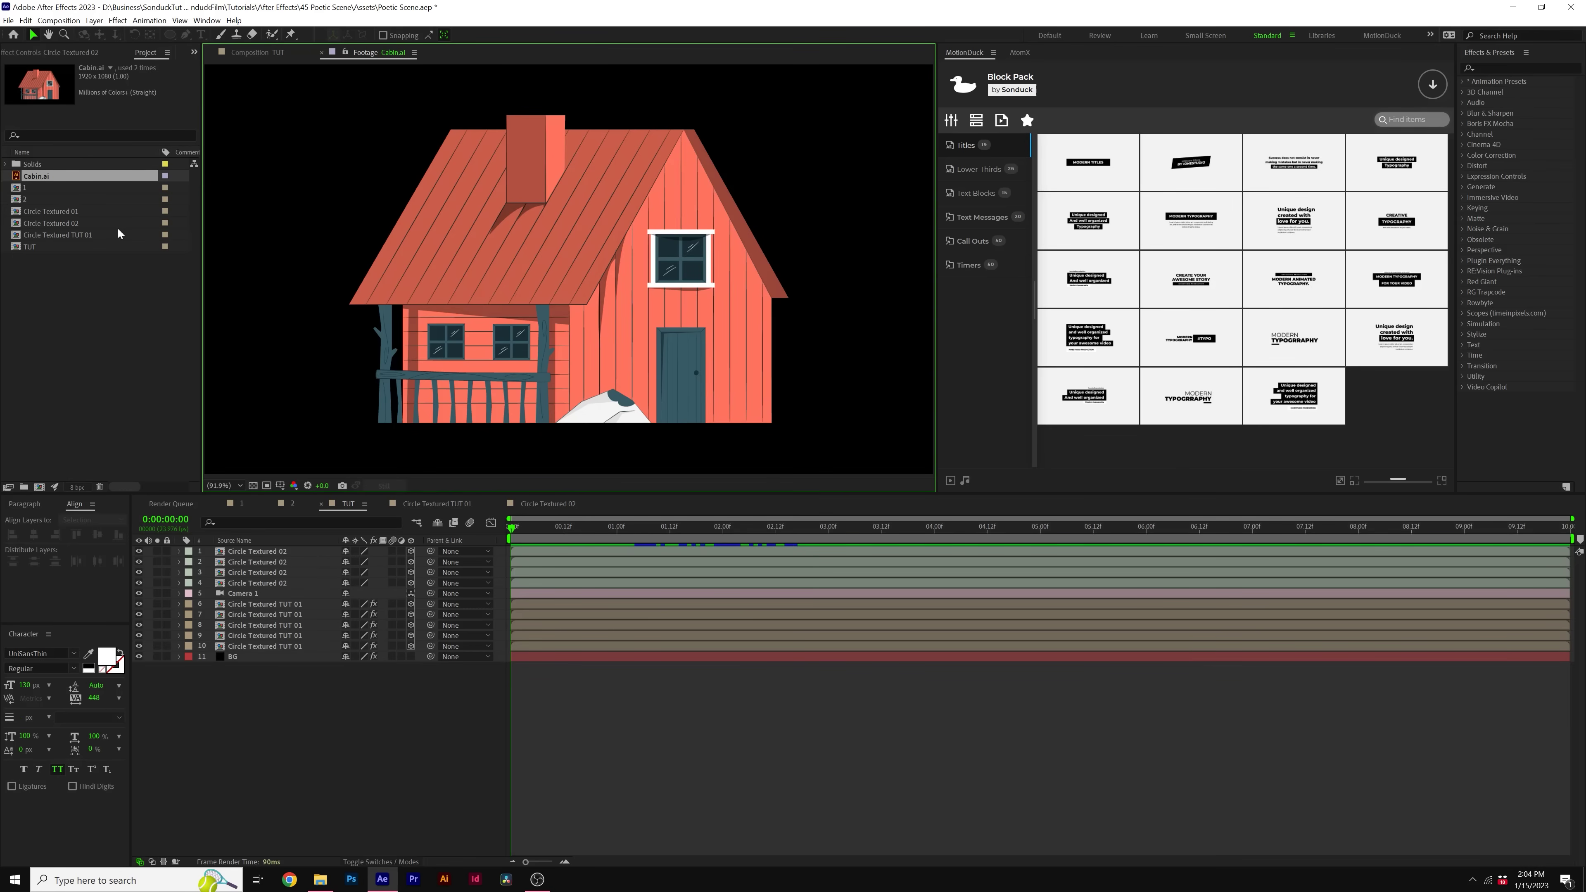
{"action": "left_click", "coordinate": [273, 56]}
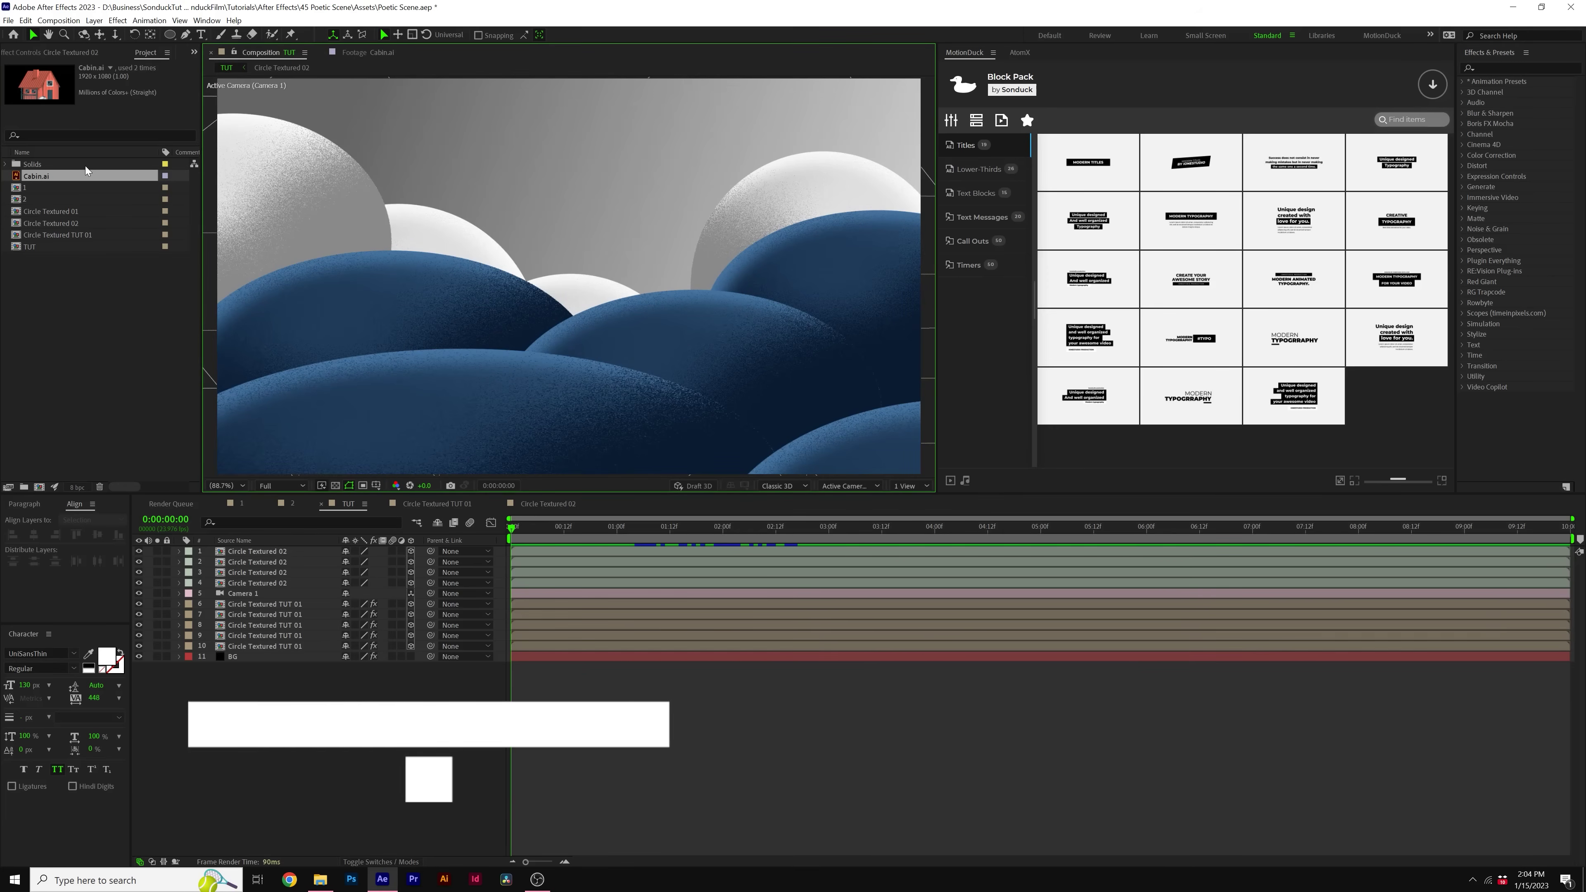
{"action": "left_click_drag", "start_coordinate": [35, 175], "coordinate": [269, 554]}
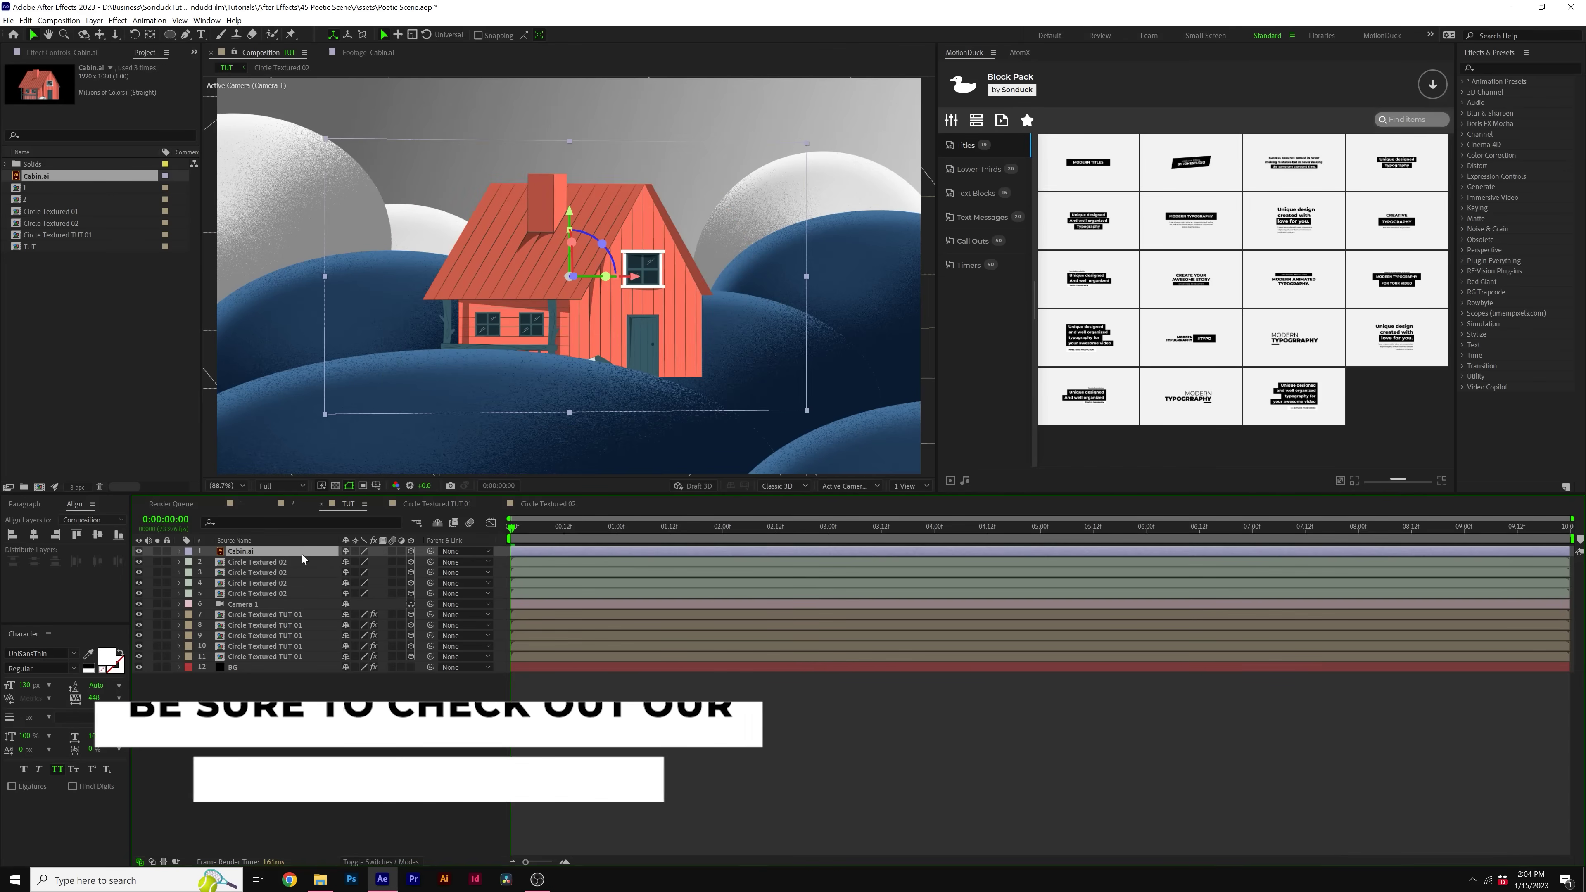
- Scale the cabin to 53%, shift it right, and move its layer below the front hills
{"action": "key", "text": "s"}
{"action": "left_click_drag", "start_coordinate": [359, 561], "coordinate": [337, 561]}
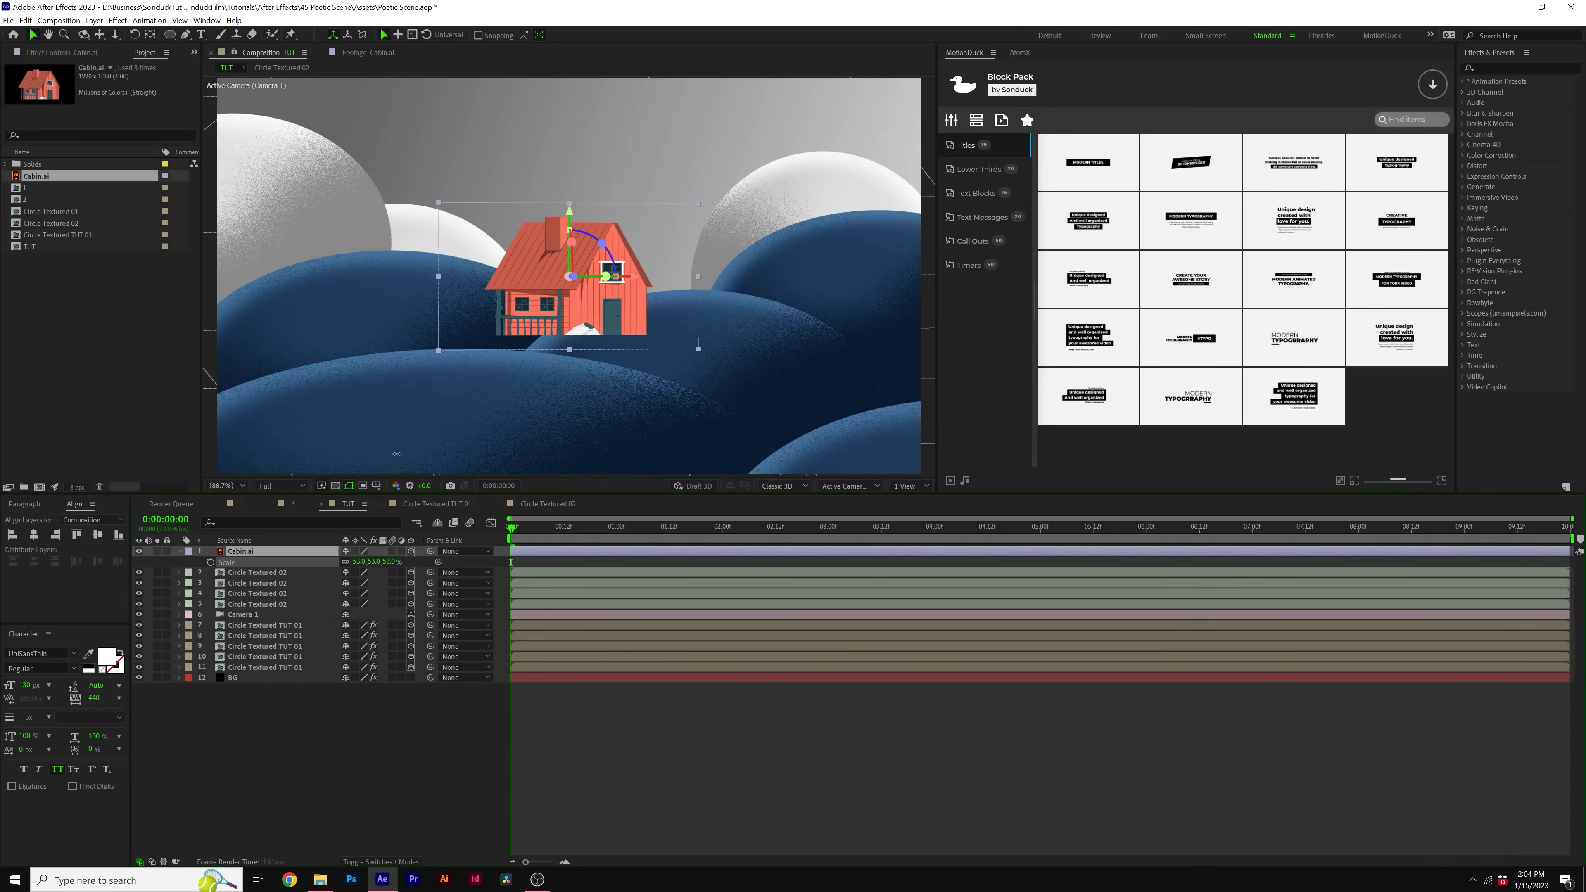
{"action": "left_click_drag", "start_coordinate": [603, 277], "coordinate": [745, 267]}
{"action": "left_click_drag", "start_coordinate": [239, 552], "coordinate": [239, 650]}
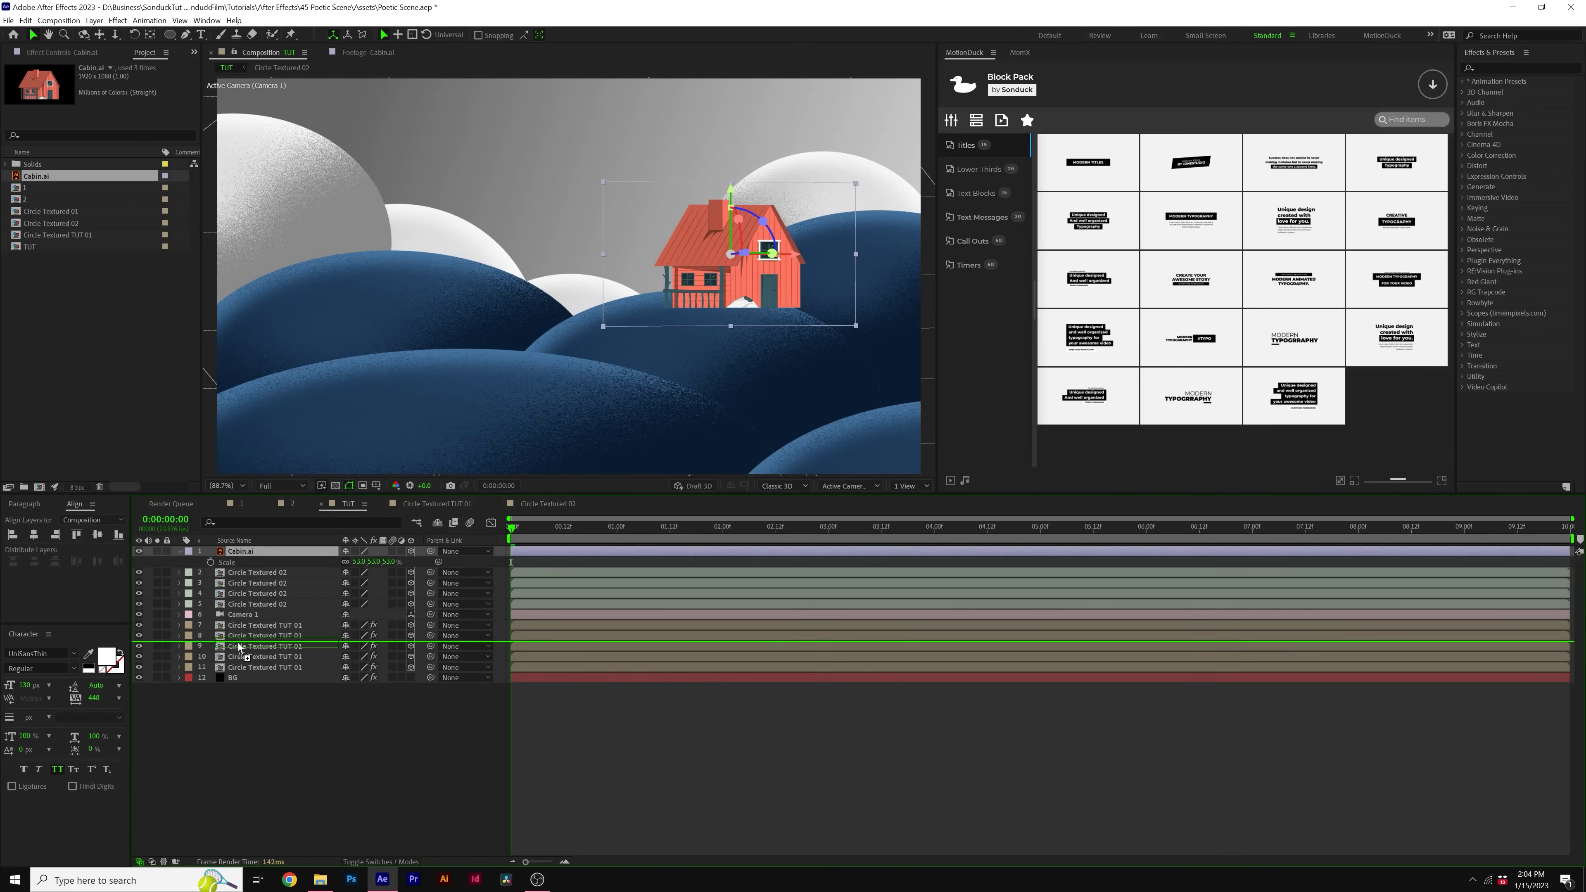
{"action": "key", "text": "p"}
{"action": "left_click", "coordinate": [811, 528]}
{"action": "left_click_drag", "start_coordinate": [792, 532], "coordinate": [637, 560]}
{"action": "left_click_drag", "start_coordinate": [499, 560], "coordinate": [496, 561]}
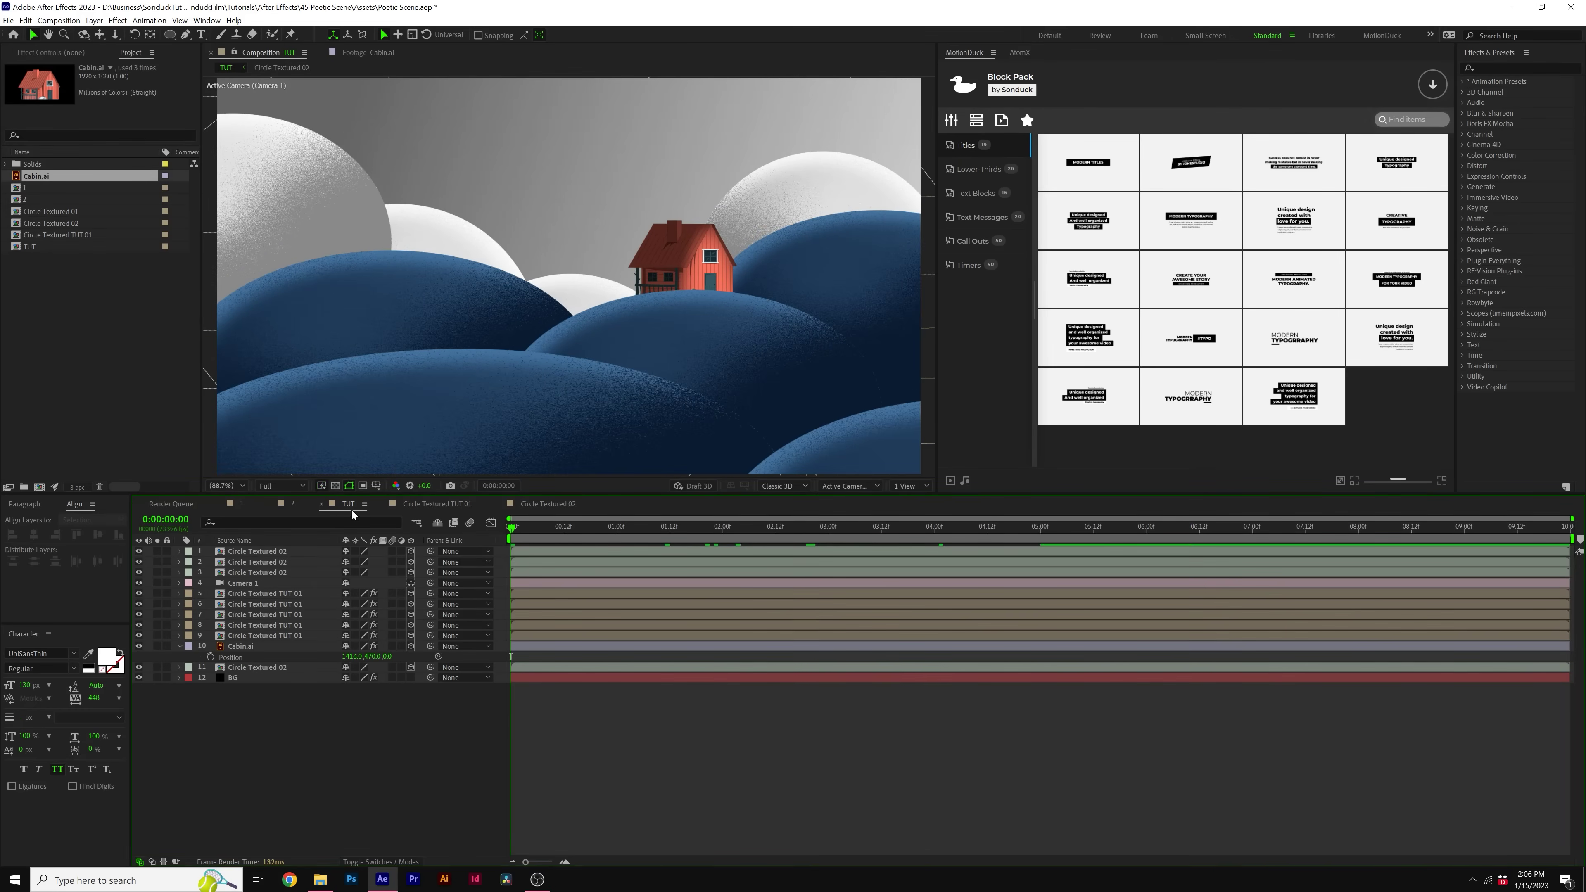
- Add a new adjustment layer on top of the TUT composition
{"action": "left_click", "coordinate": [296, 504]}
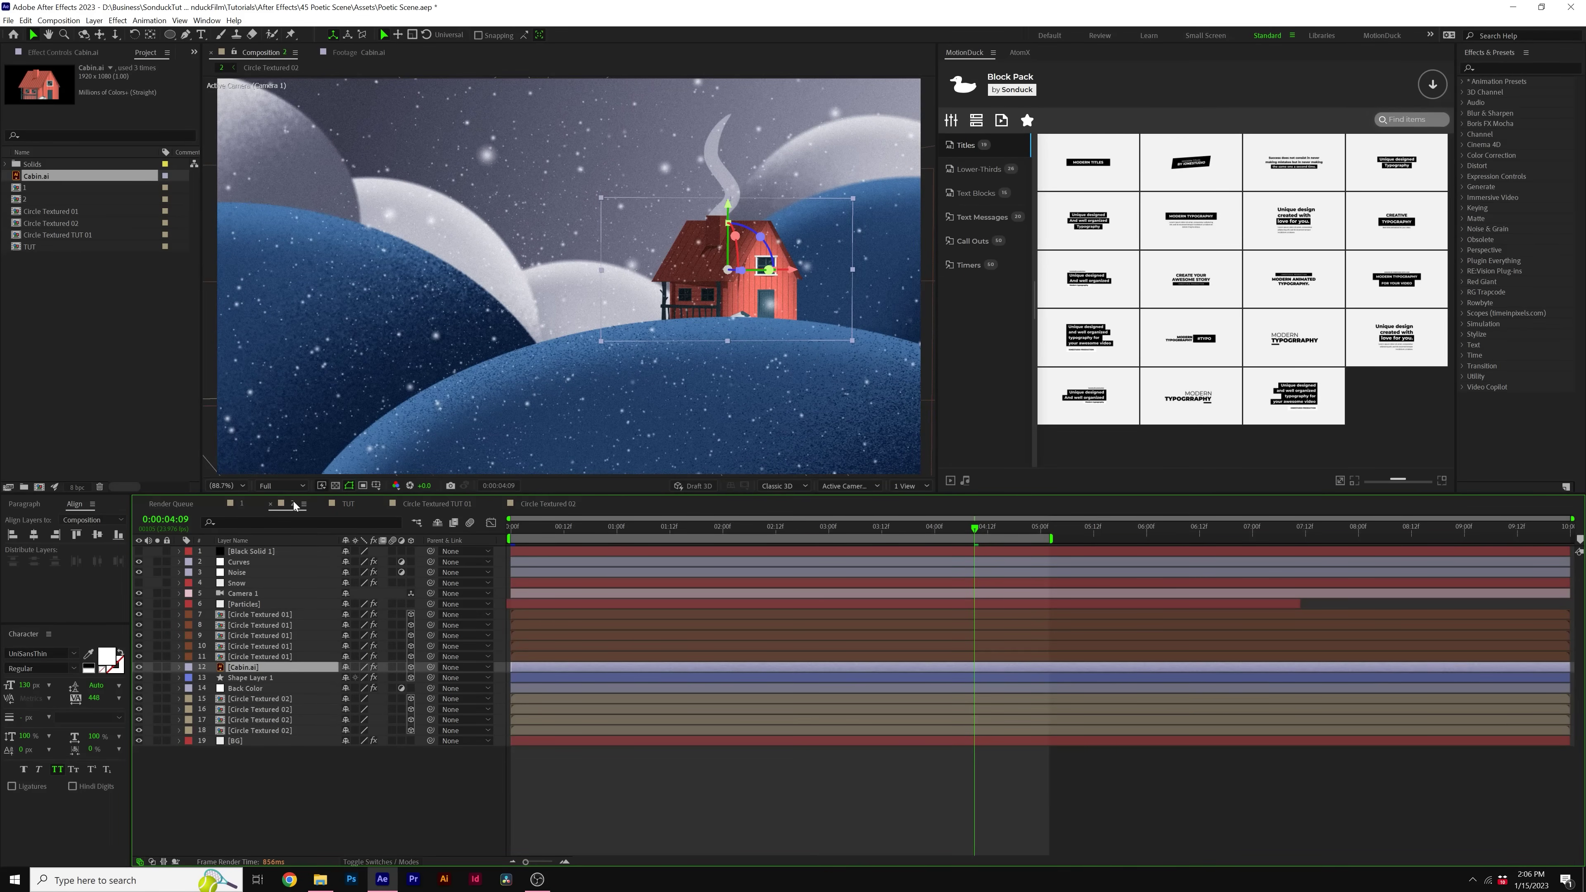
{"action": "left_click", "coordinate": [348, 504]}
{"action": "left_click", "coordinate": [94, 20]}
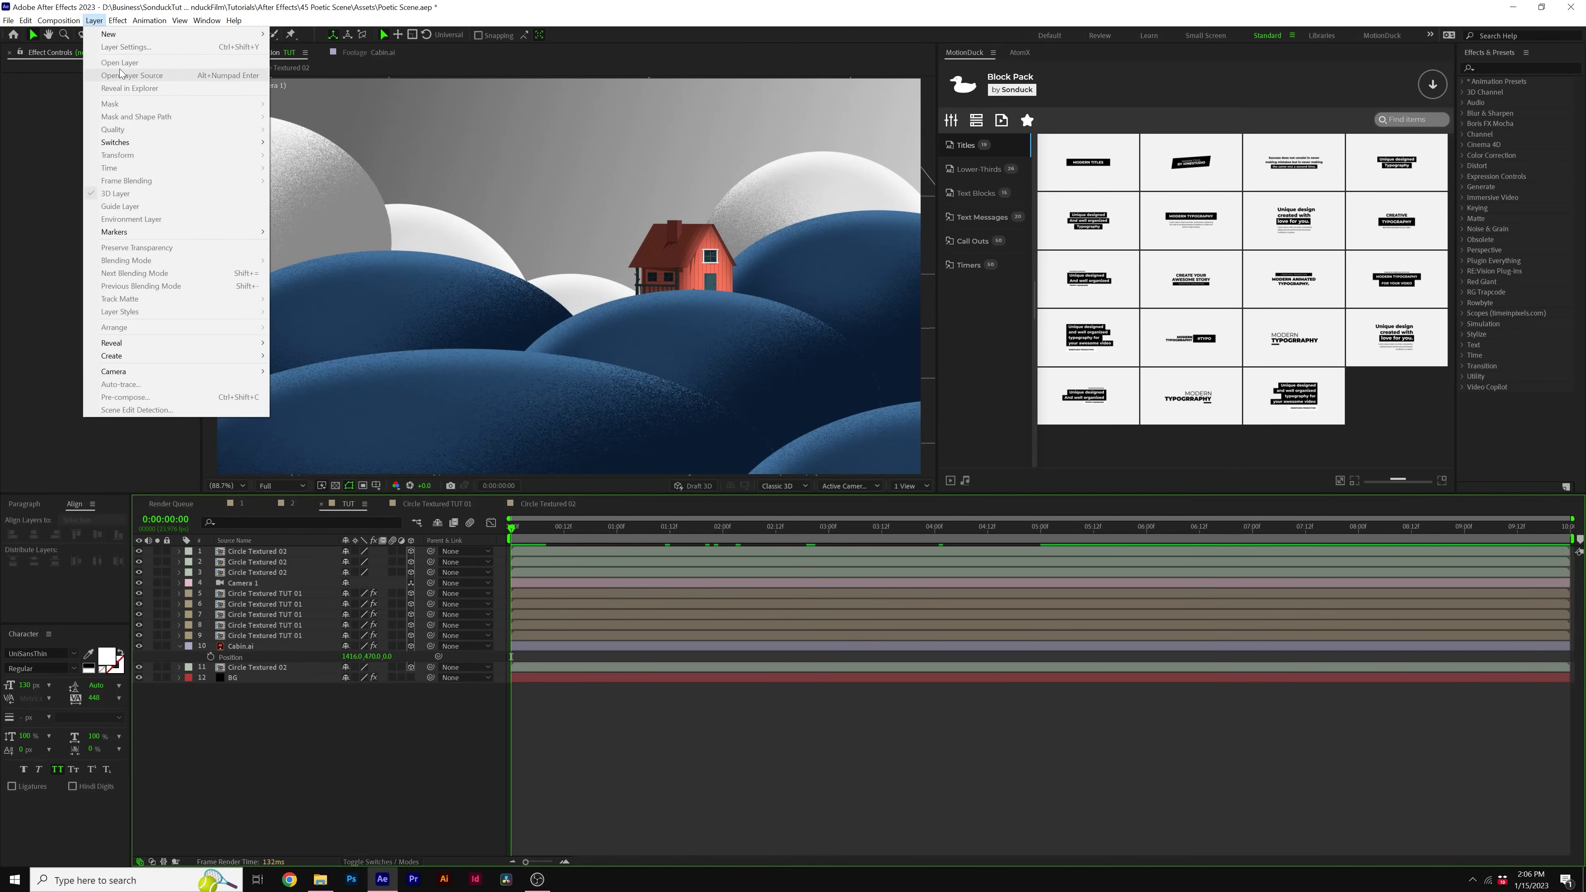
{"action": "mouse_move", "coordinate": [125, 34]}
{"action": "left_click", "coordinate": [313, 111]}
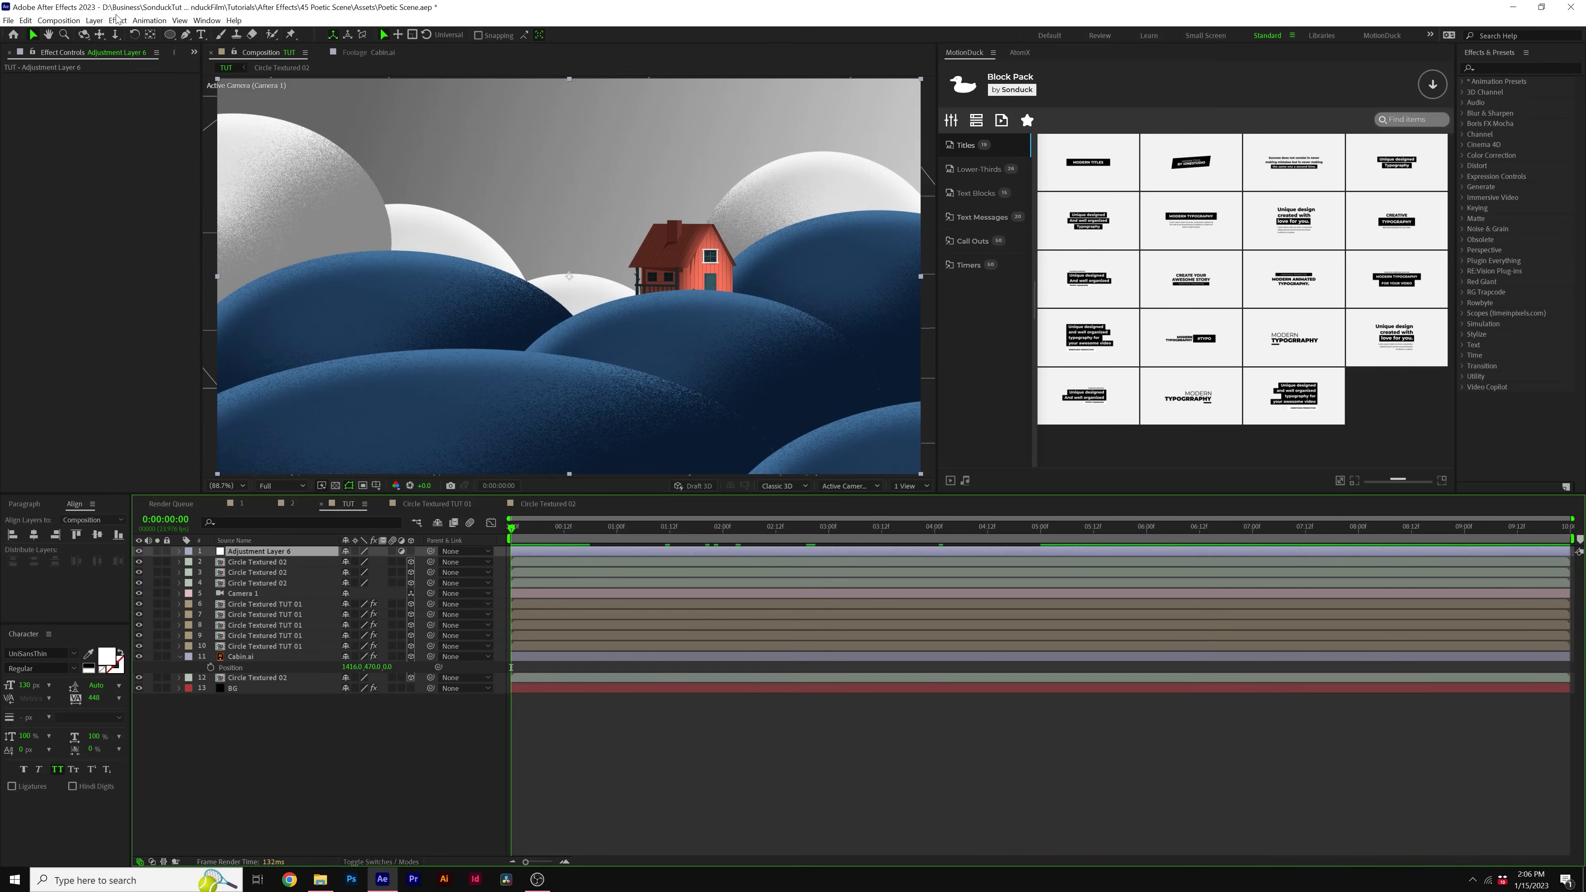
- Apply Noise to the adjustment layer, raising its Amount and making the grain monochrome
{"action": "left_click", "coordinate": [117, 20]}
{"action": "mouse_move", "coordinate": [154, 246]}
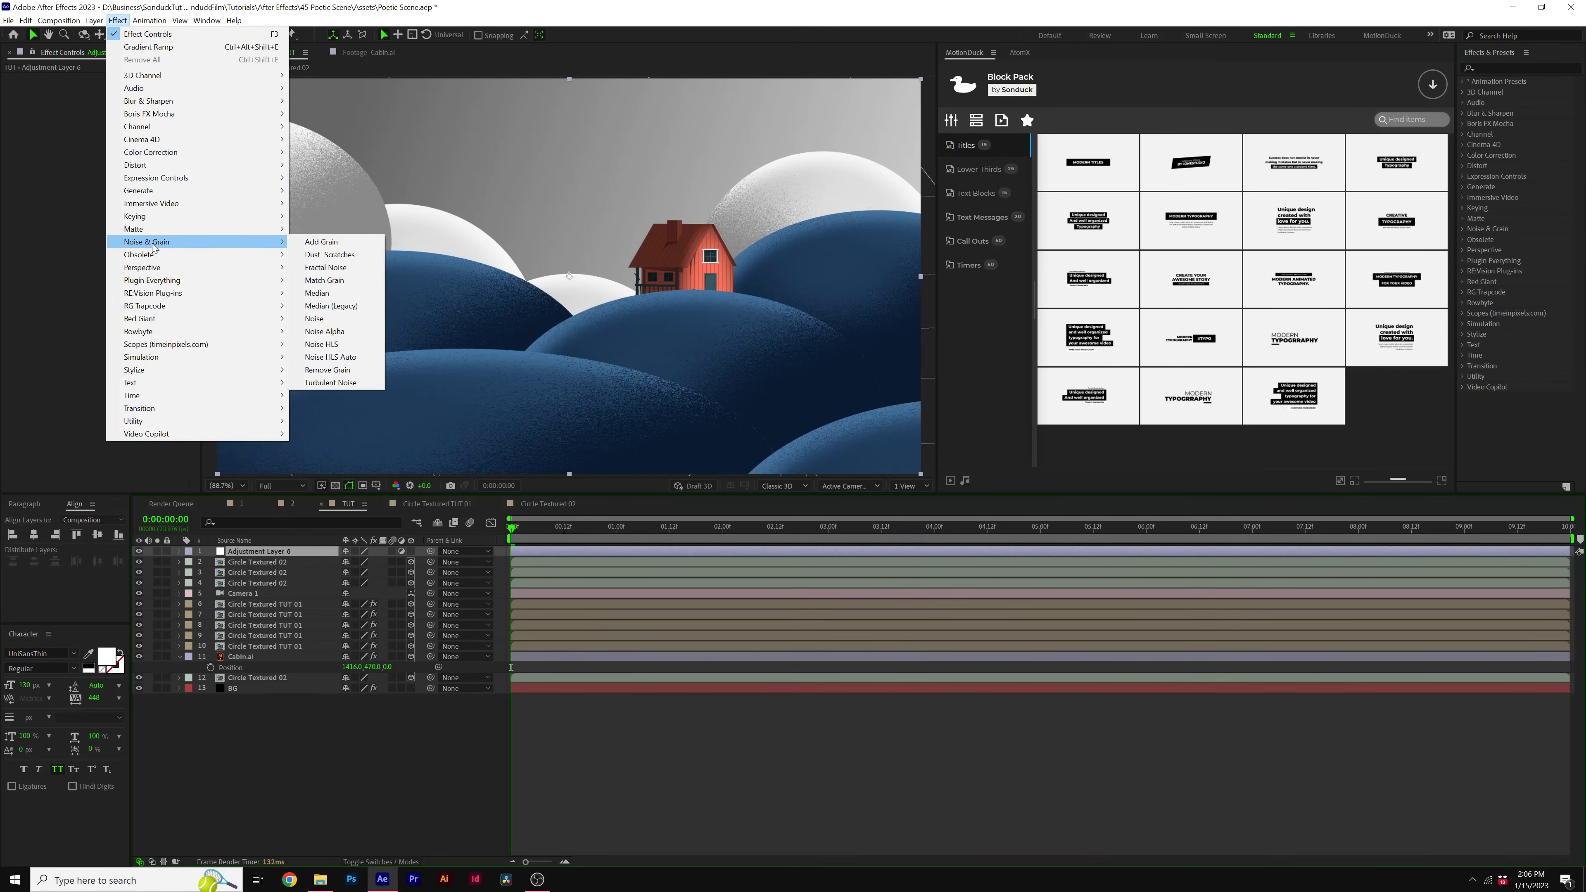
{"action": "left_click", "coordinate": [314, 318]}
{"action": "left_click_drag", "start_coordinate": [115, 88], "coordinate": [108, 121]}
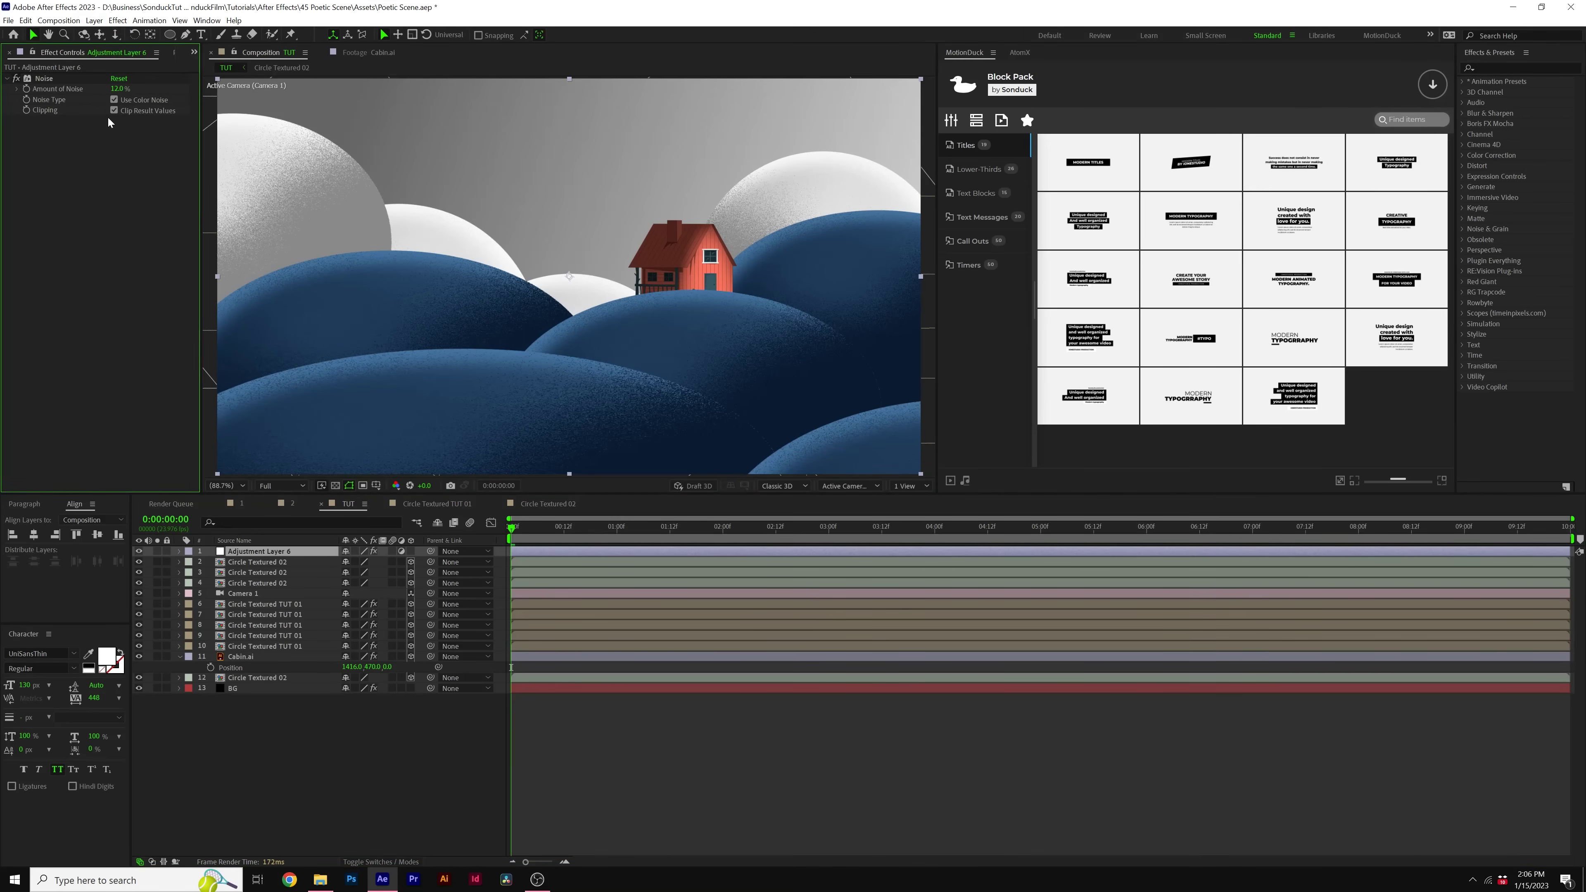
{"action": "left_click", "coordinate": [114, 100]}
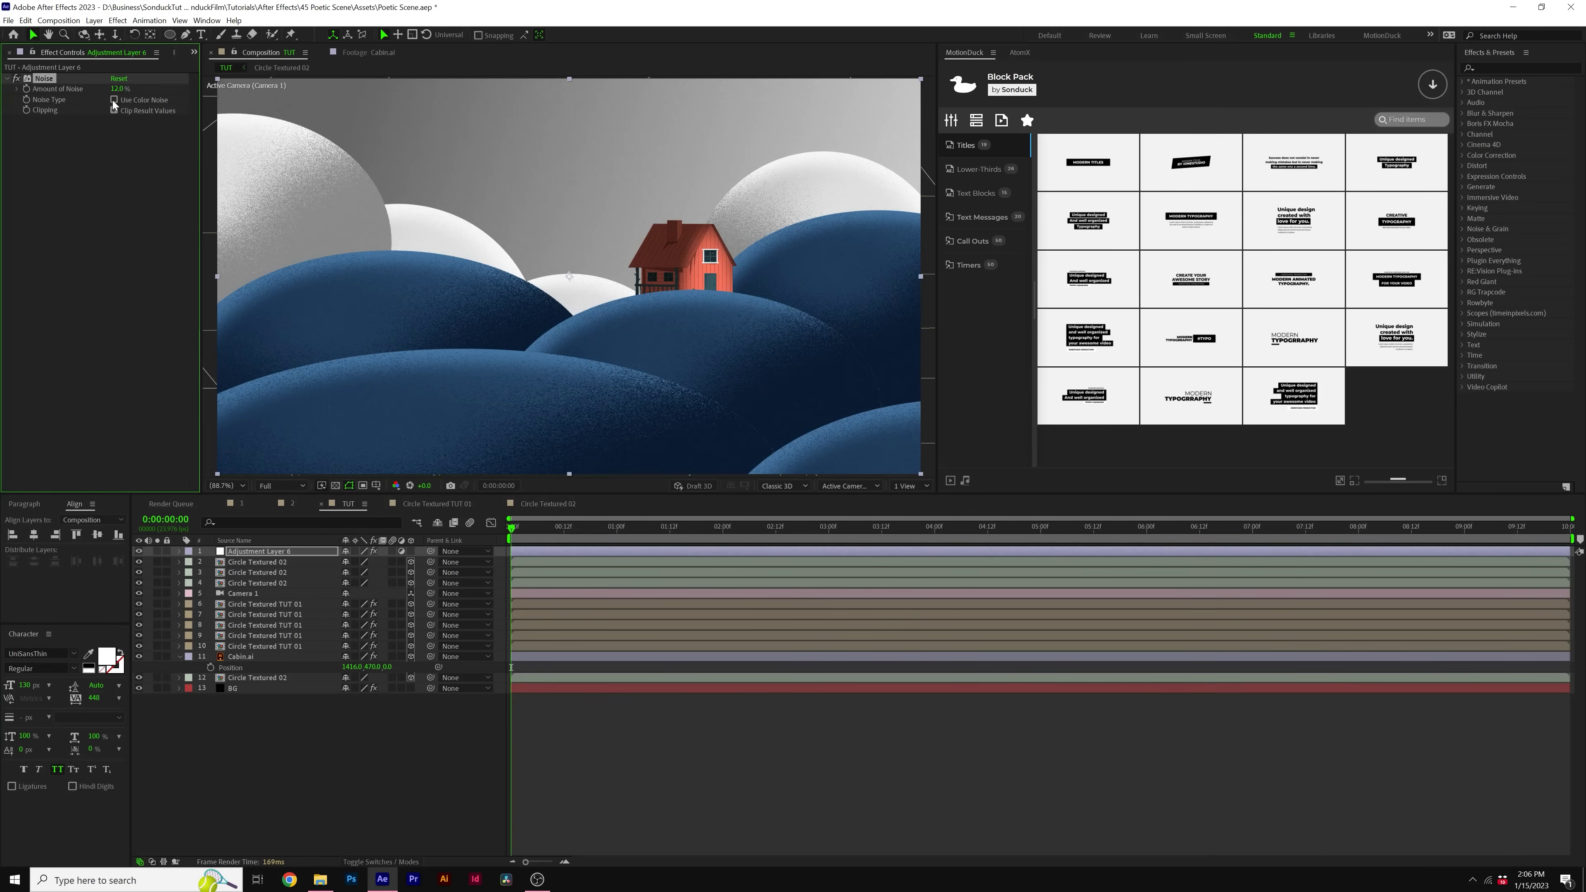
- Add a Curves grade, trying the Red, Blue and Green channels and bending the green curve
{"action": "left_click", "coordinate": [116, 20]}
{"action": "mouse_move", "coordinate": [141, 154]}
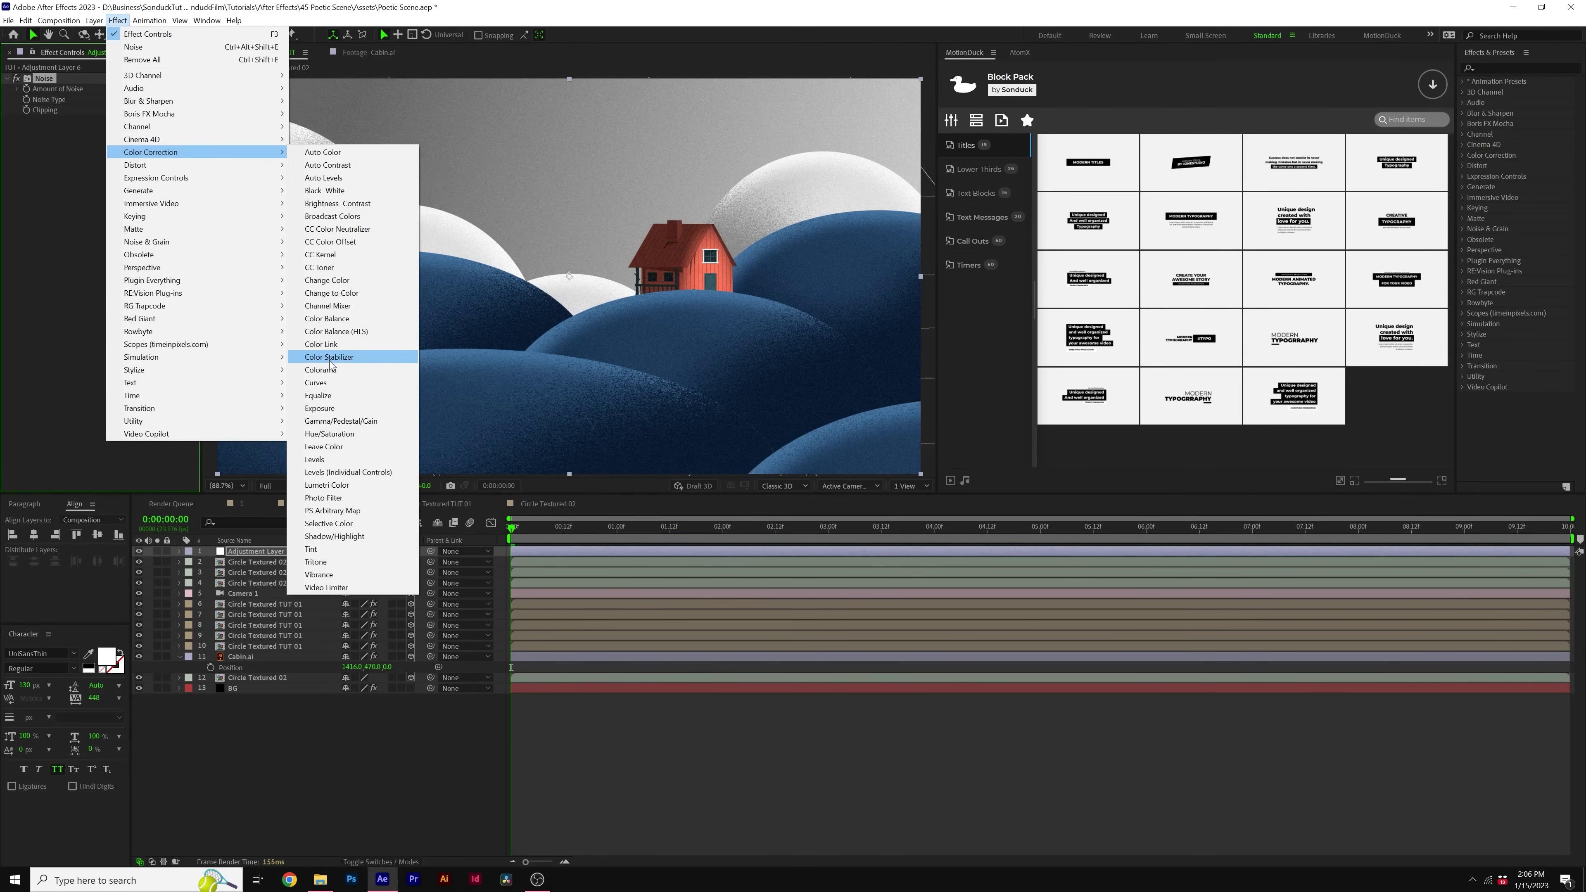
{"action": "left_click", "coordinate": [316, 382]}
{"action": "left_click", "coordinate": [135, 134]}
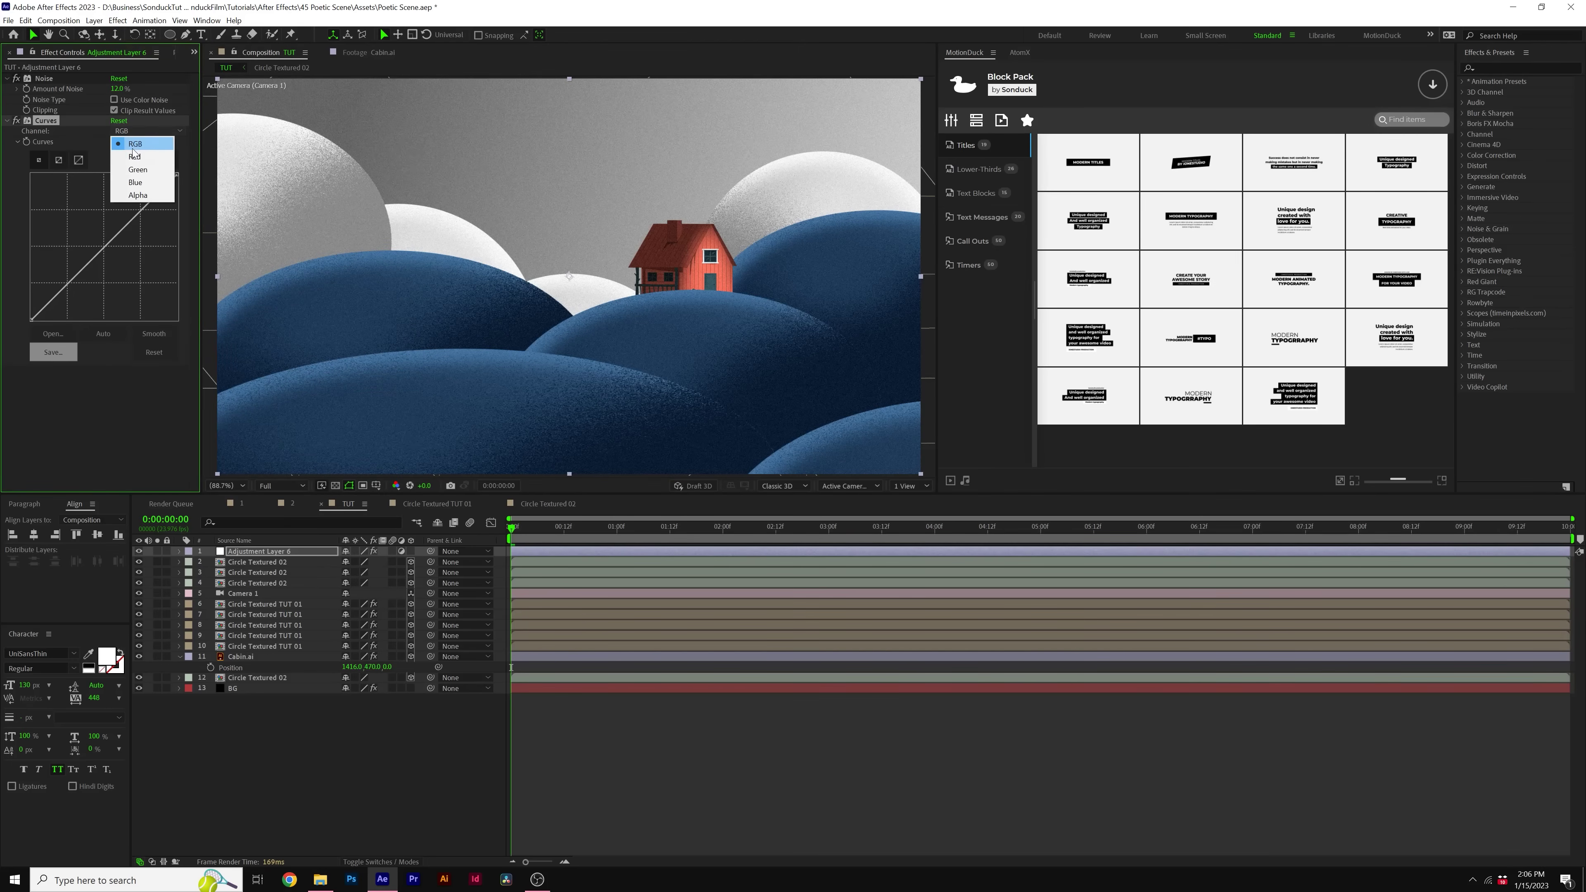
{"action": "left_click", "coordinate": [134, 156]}
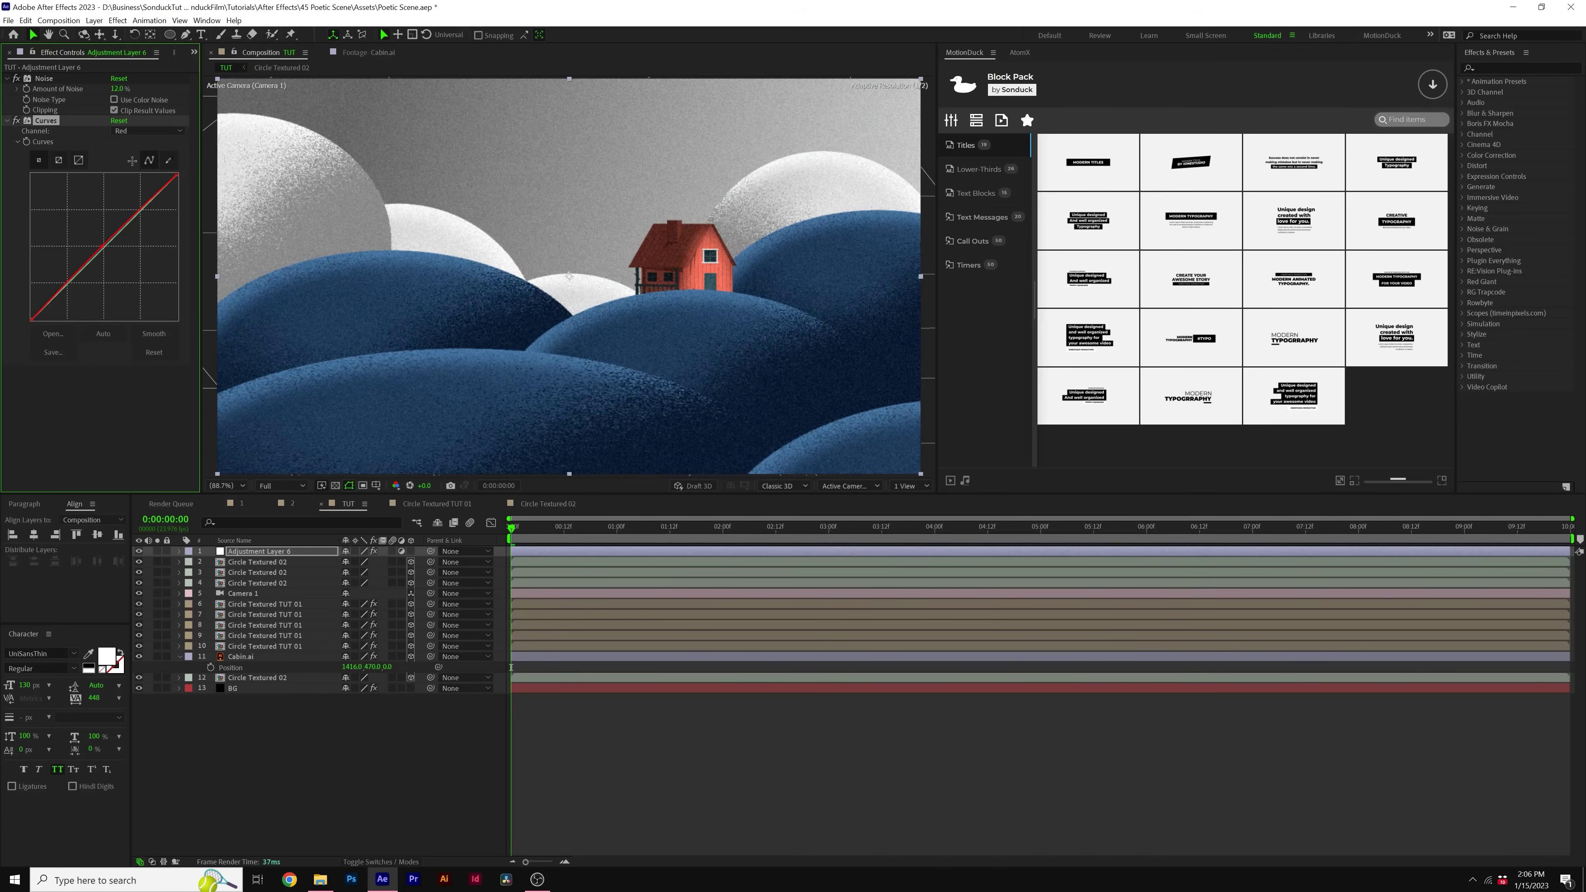
{"action": "left_click", "coordinate": [132, 132]}
{"action": "left_click", "coordinate": [136, 182]}
{"action": "key", "text": "Up"}
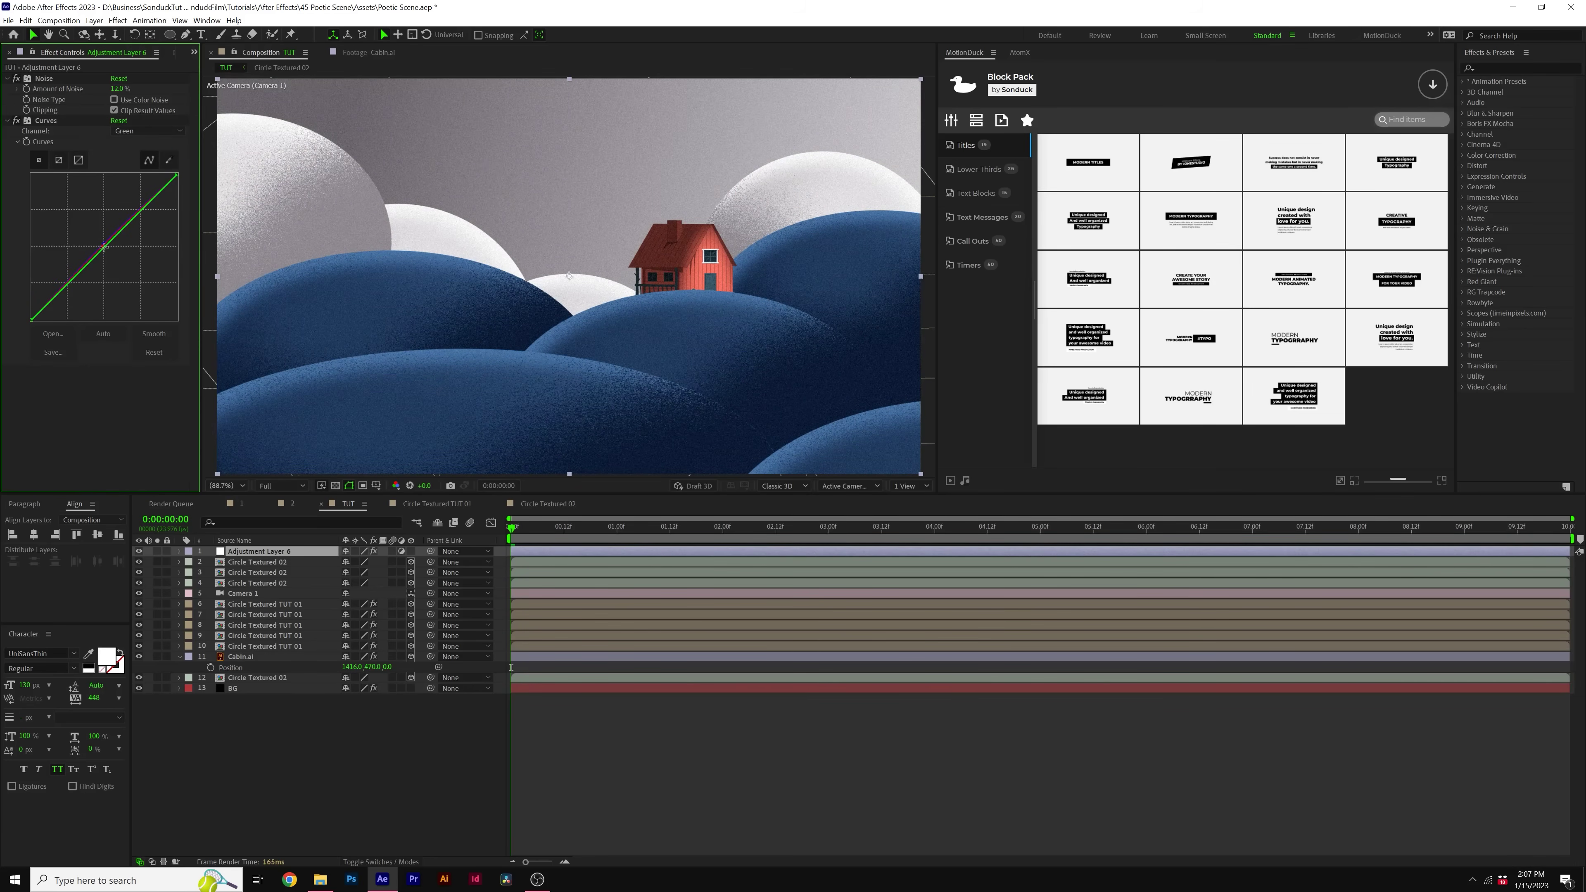
{"action": "left_click_drag", "start_coordinate": [104, 246], "coordinate": [107, 252]}
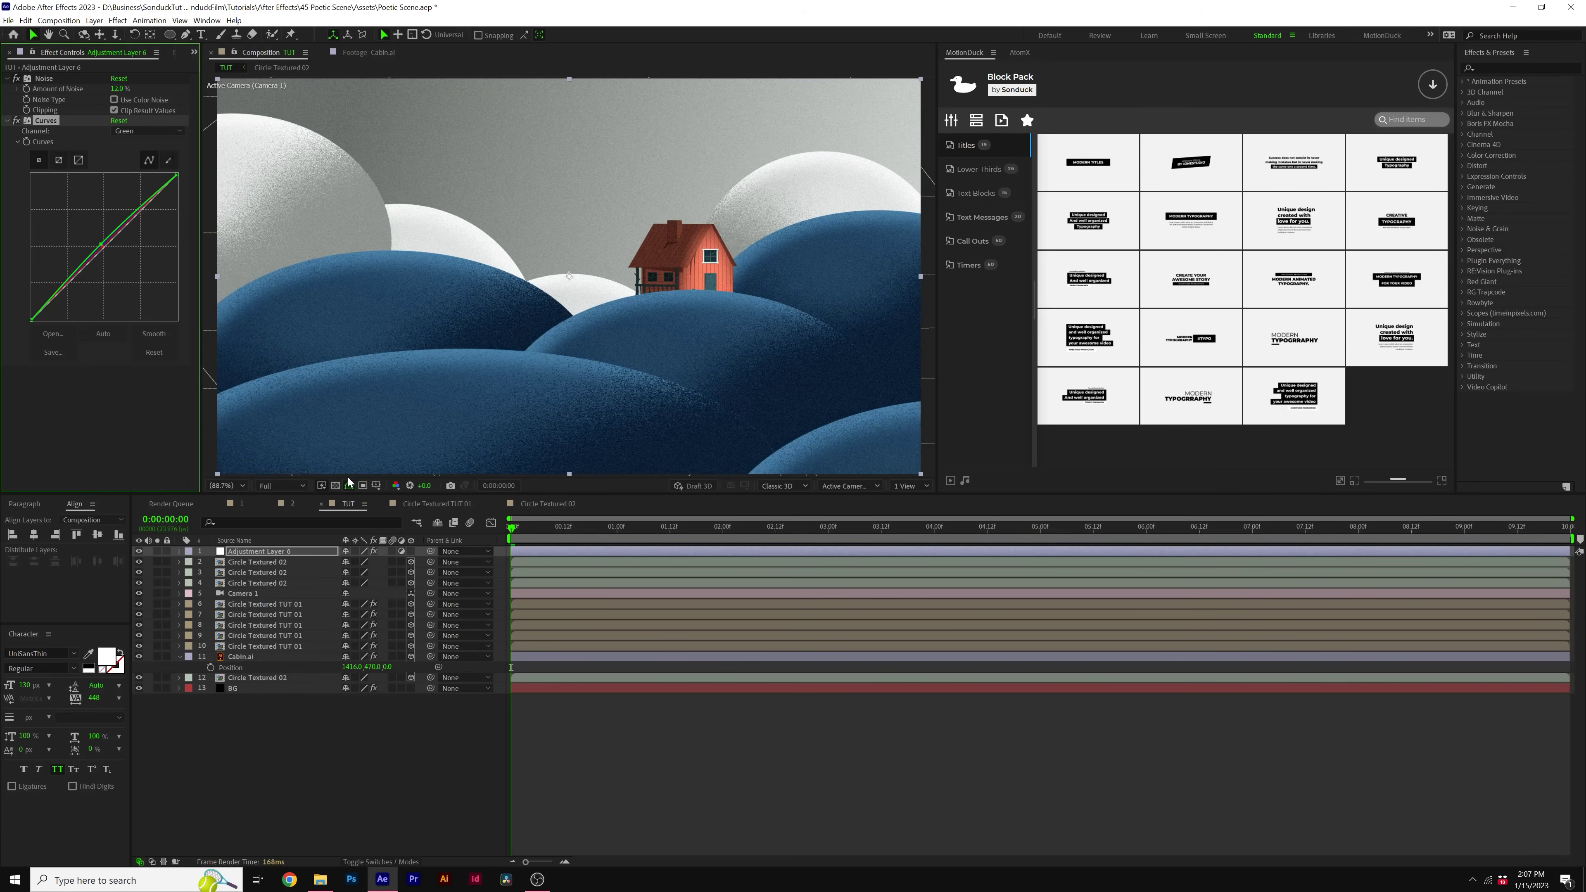
{"action": "key", "text": "ctrl+z"}
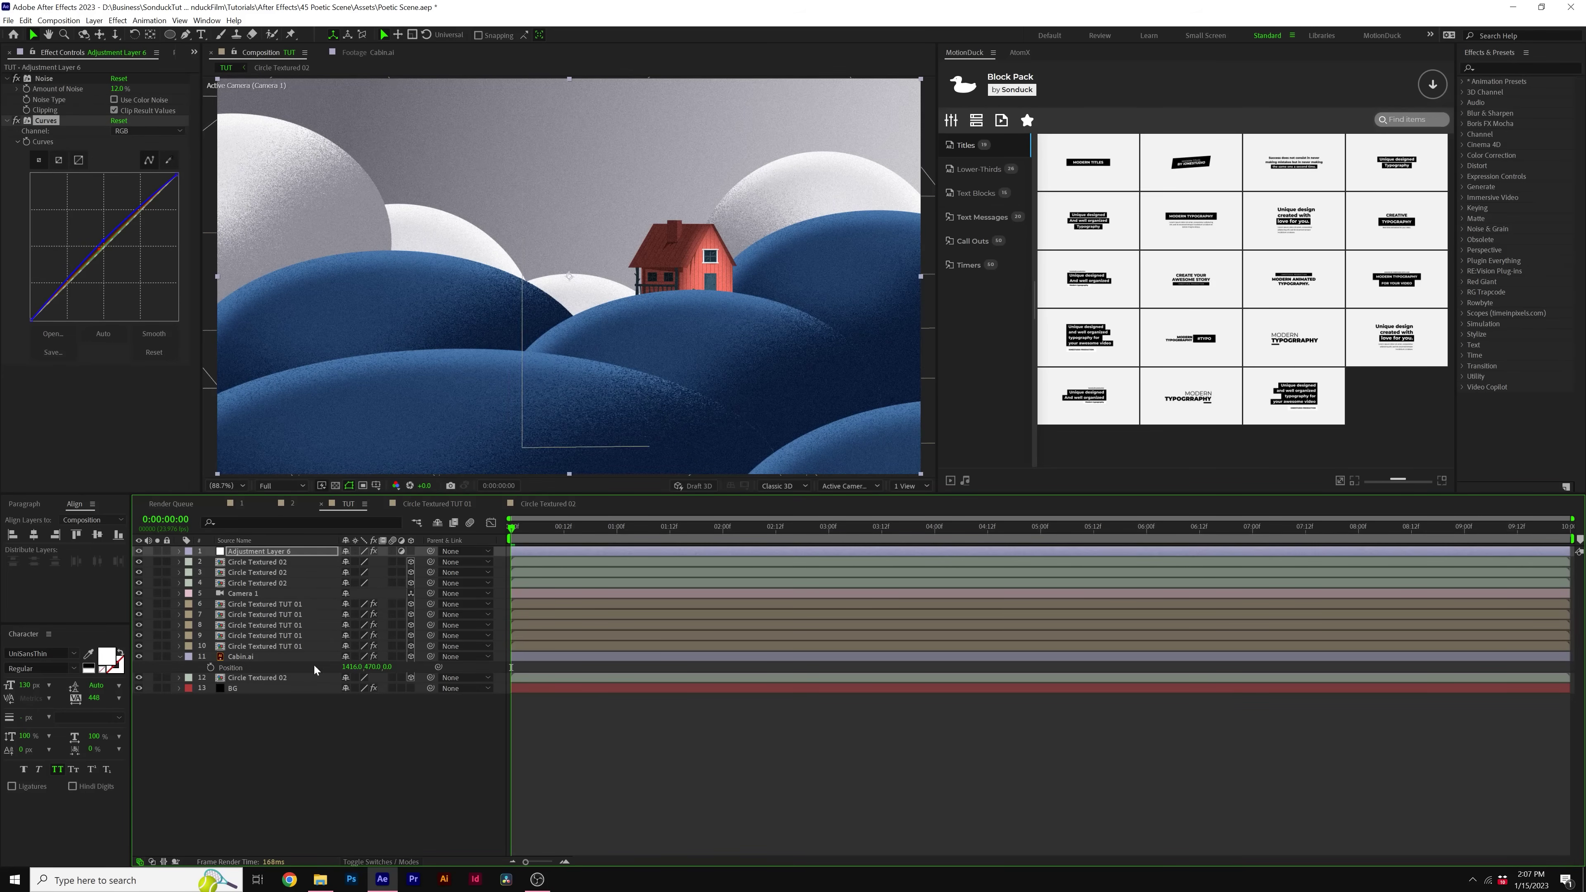
- Create a solid named 'Particles' and apply CC Particle World to it
{"action": "left_click", "coordinate": [315, 756]}
{"action": "key", "text": "ctrl+y"}
{"action": "type", "text": "Particles"}
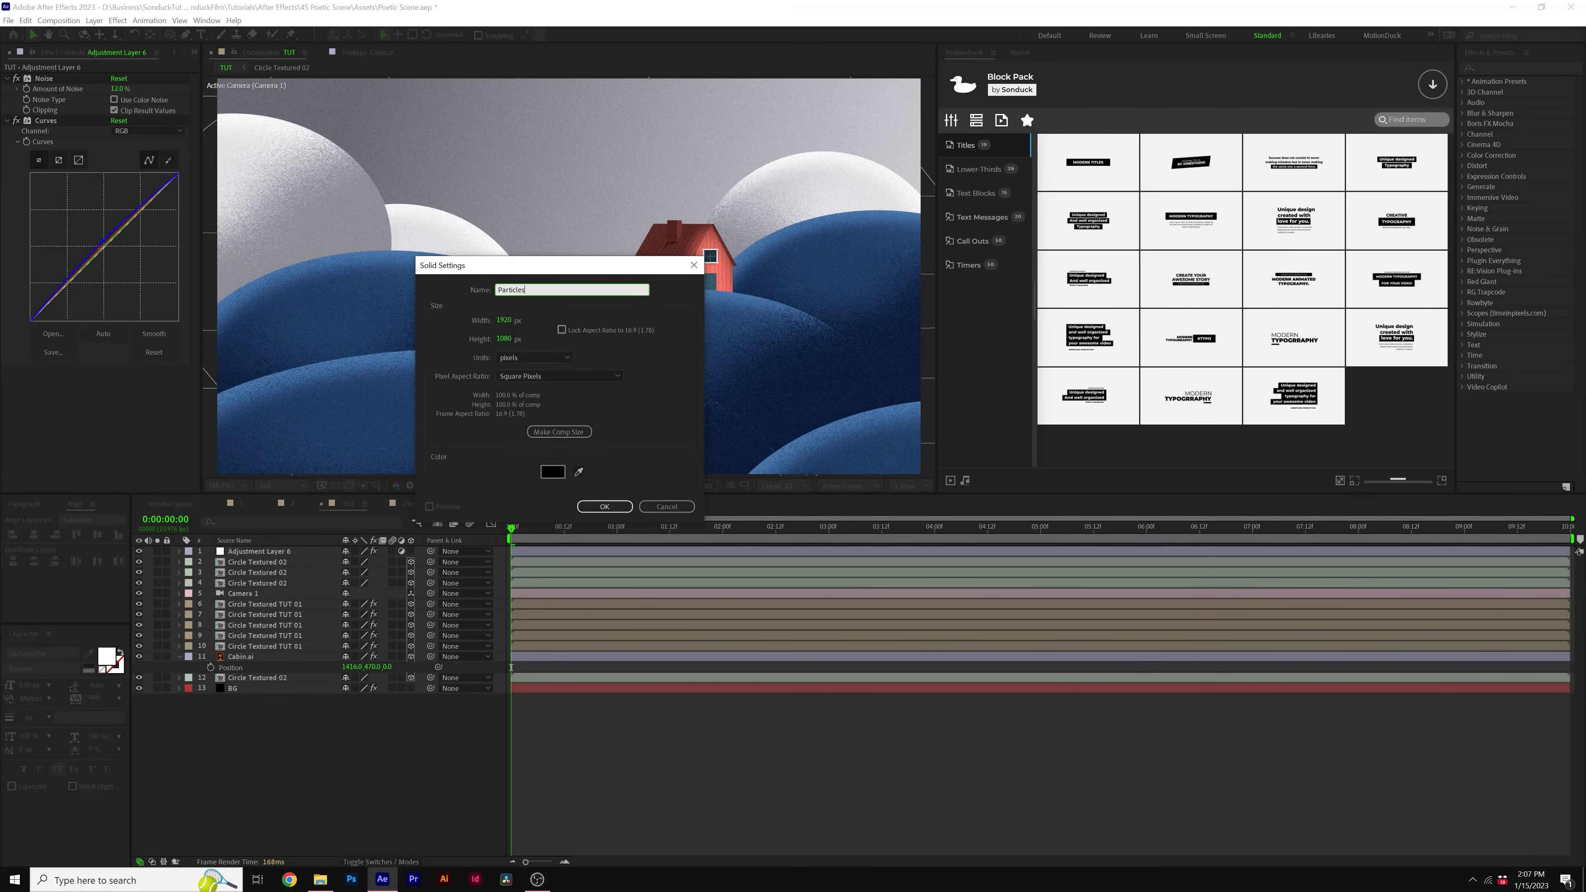
{"action": "key", "text": "Return"}
{"action": "left_click", "coordinate": [118, 20]}
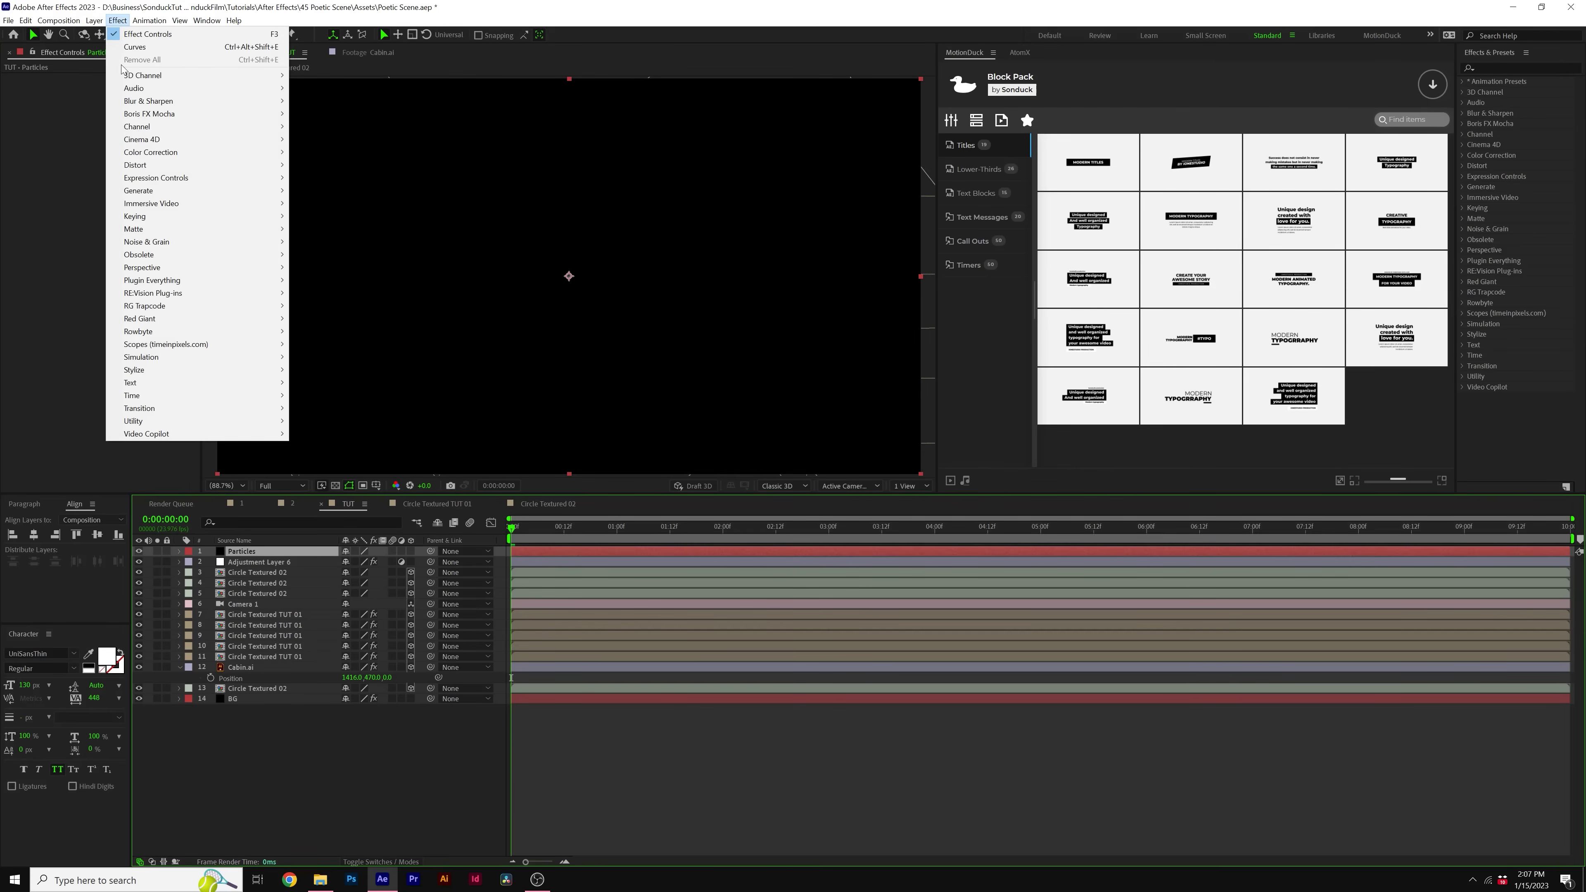
{"action": "mouse_move", "coordinate": [156, 368]}
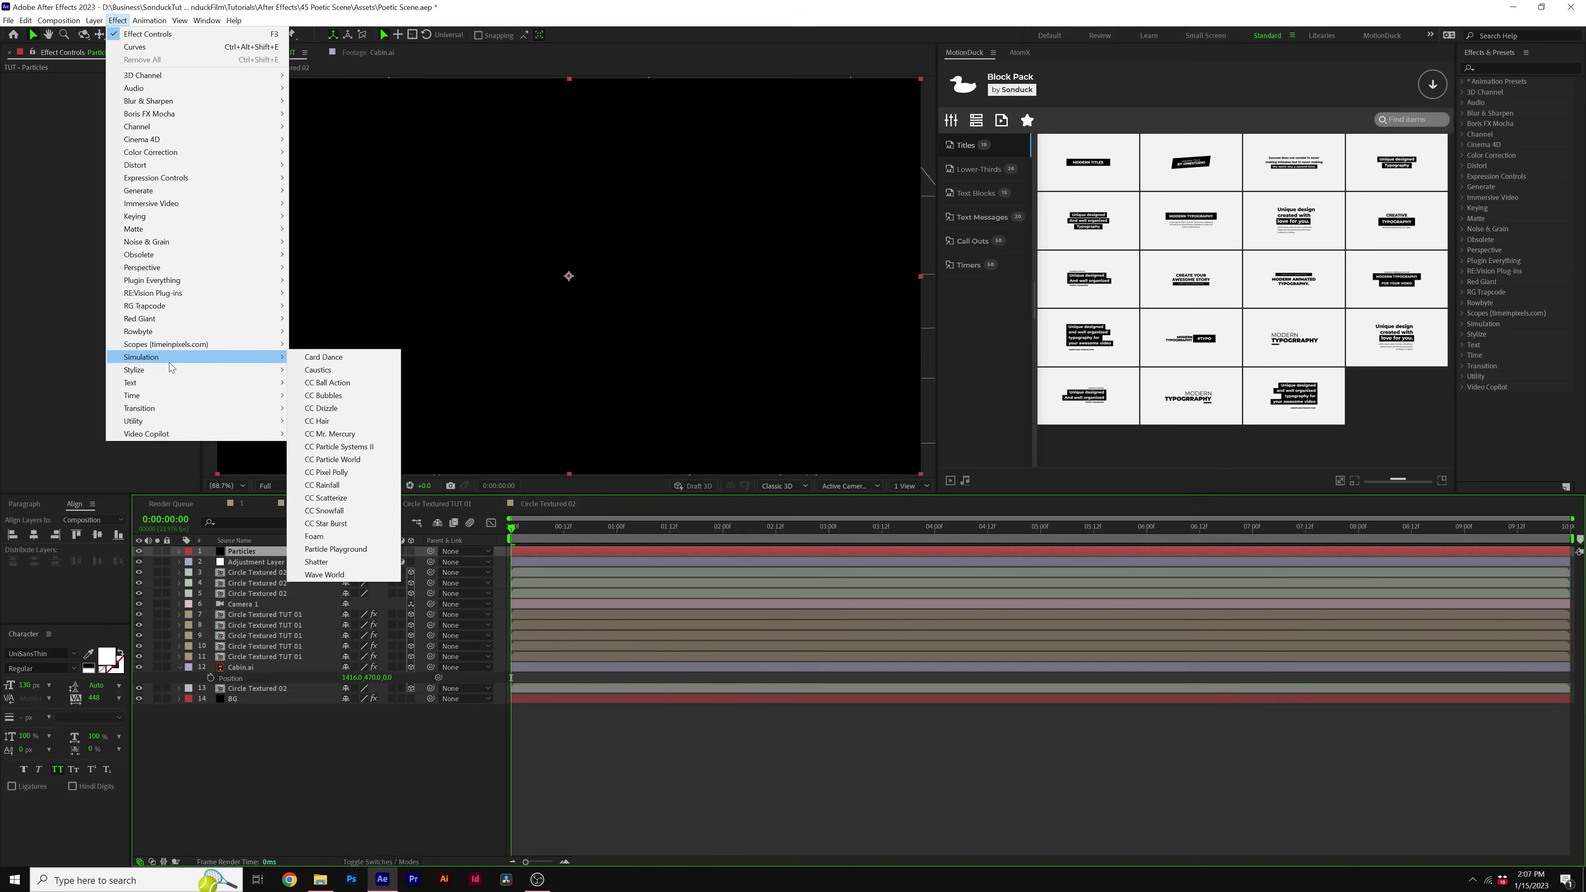
{"action": "left_click", "coordinate": [336, 459]}
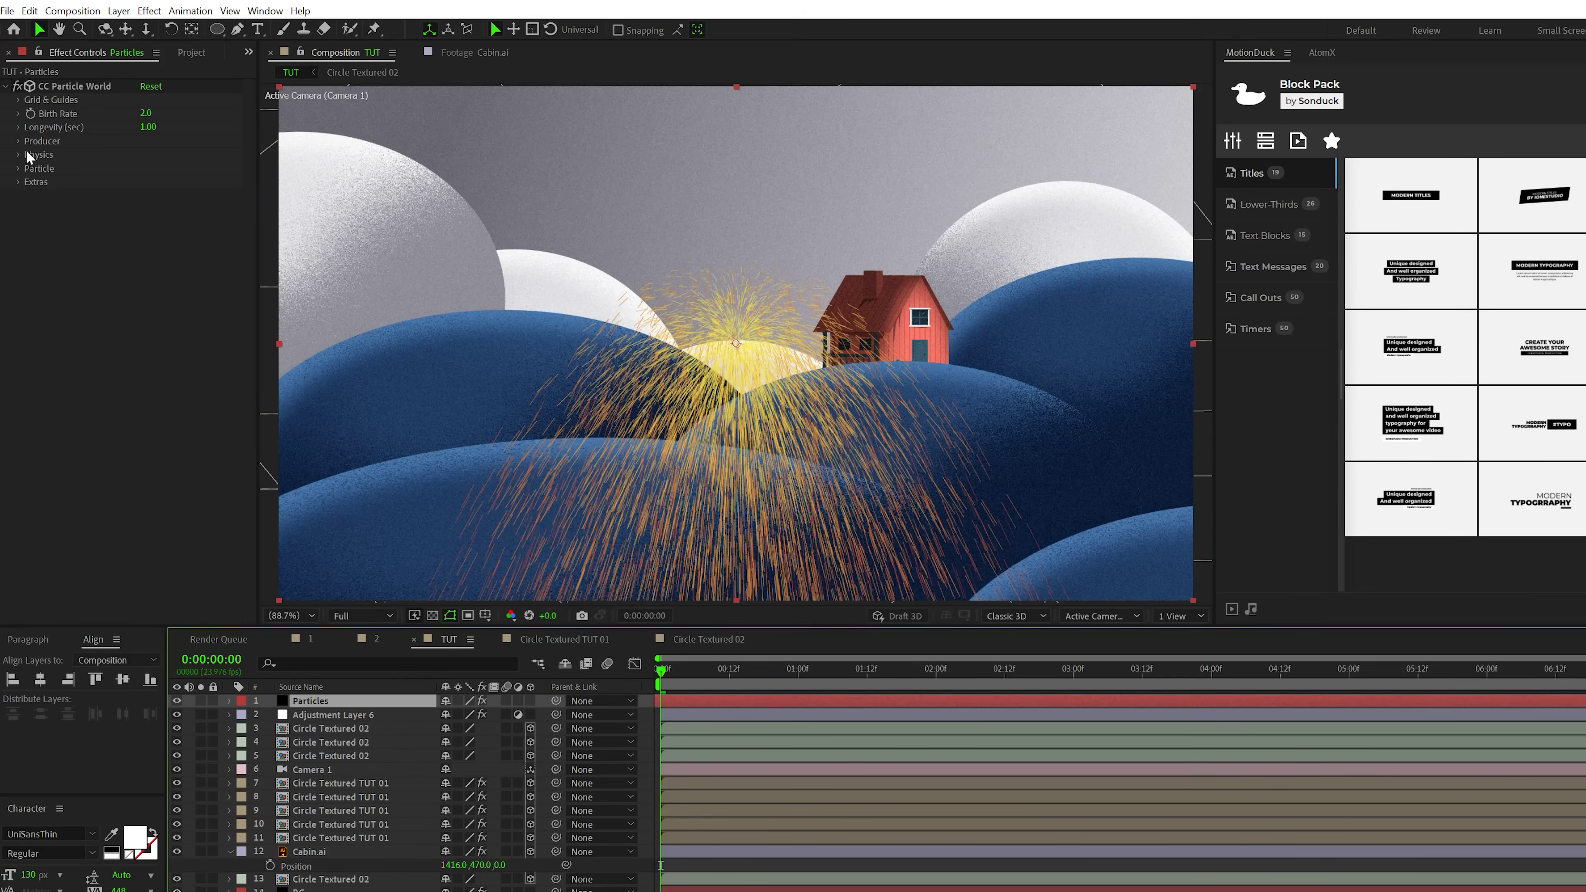
- Make the particles white Faded Spheres with a Birth Size of 0.1
{"action": "left_click", "coordinate": [19, 168]}
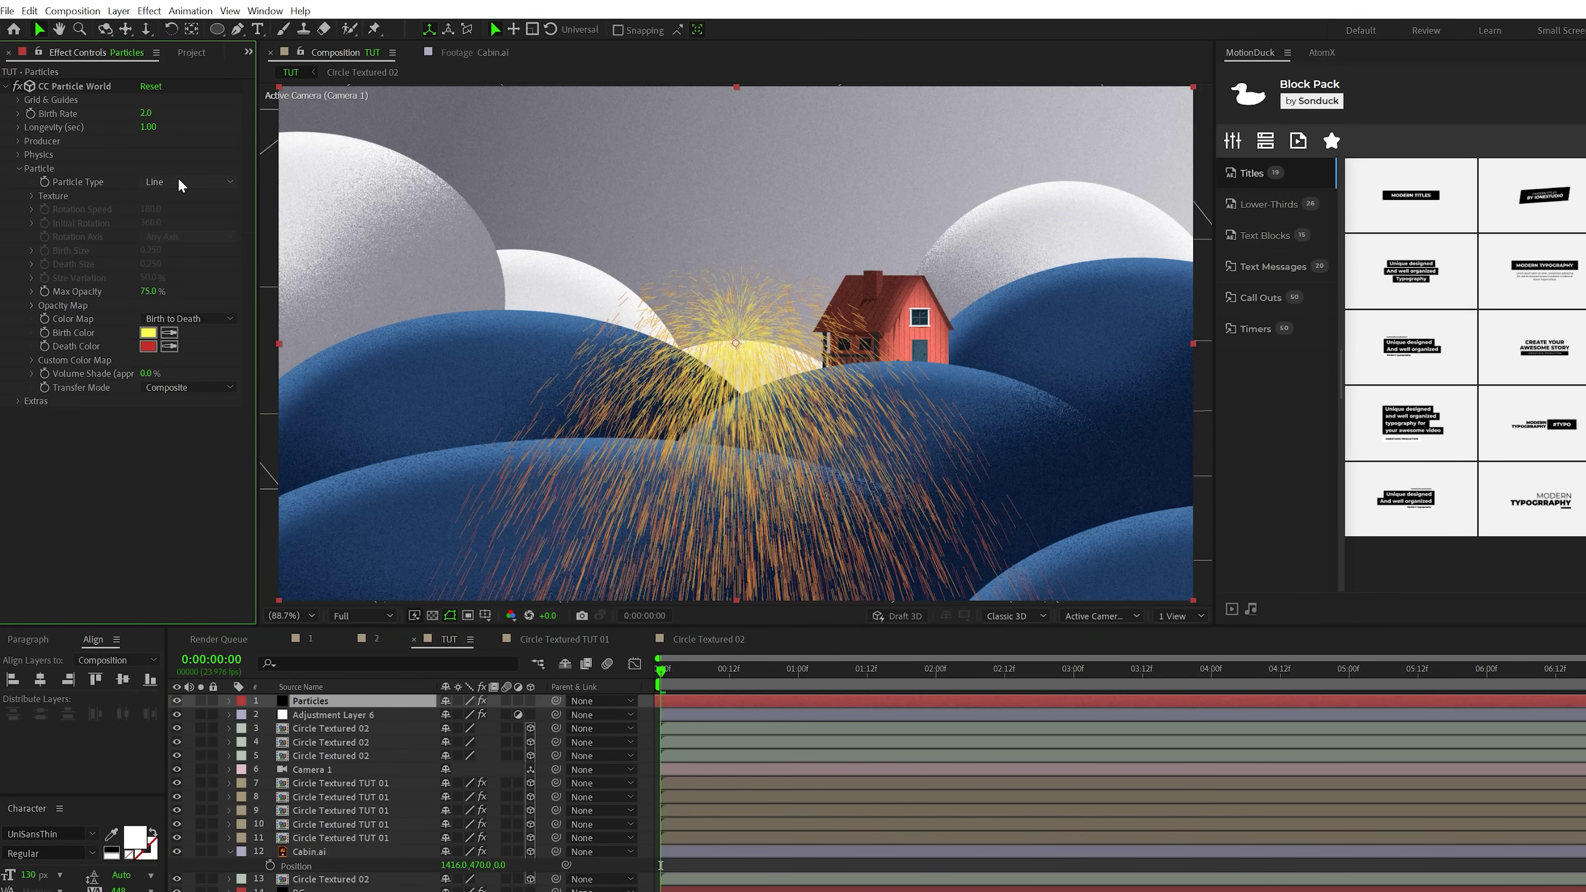
{"action": "left_click", "coordinate": [187, 181]}
{"action": "left_click", "coordinate": [191, 252]}
{"action": "left_click", "coordinate": [148, 332]}
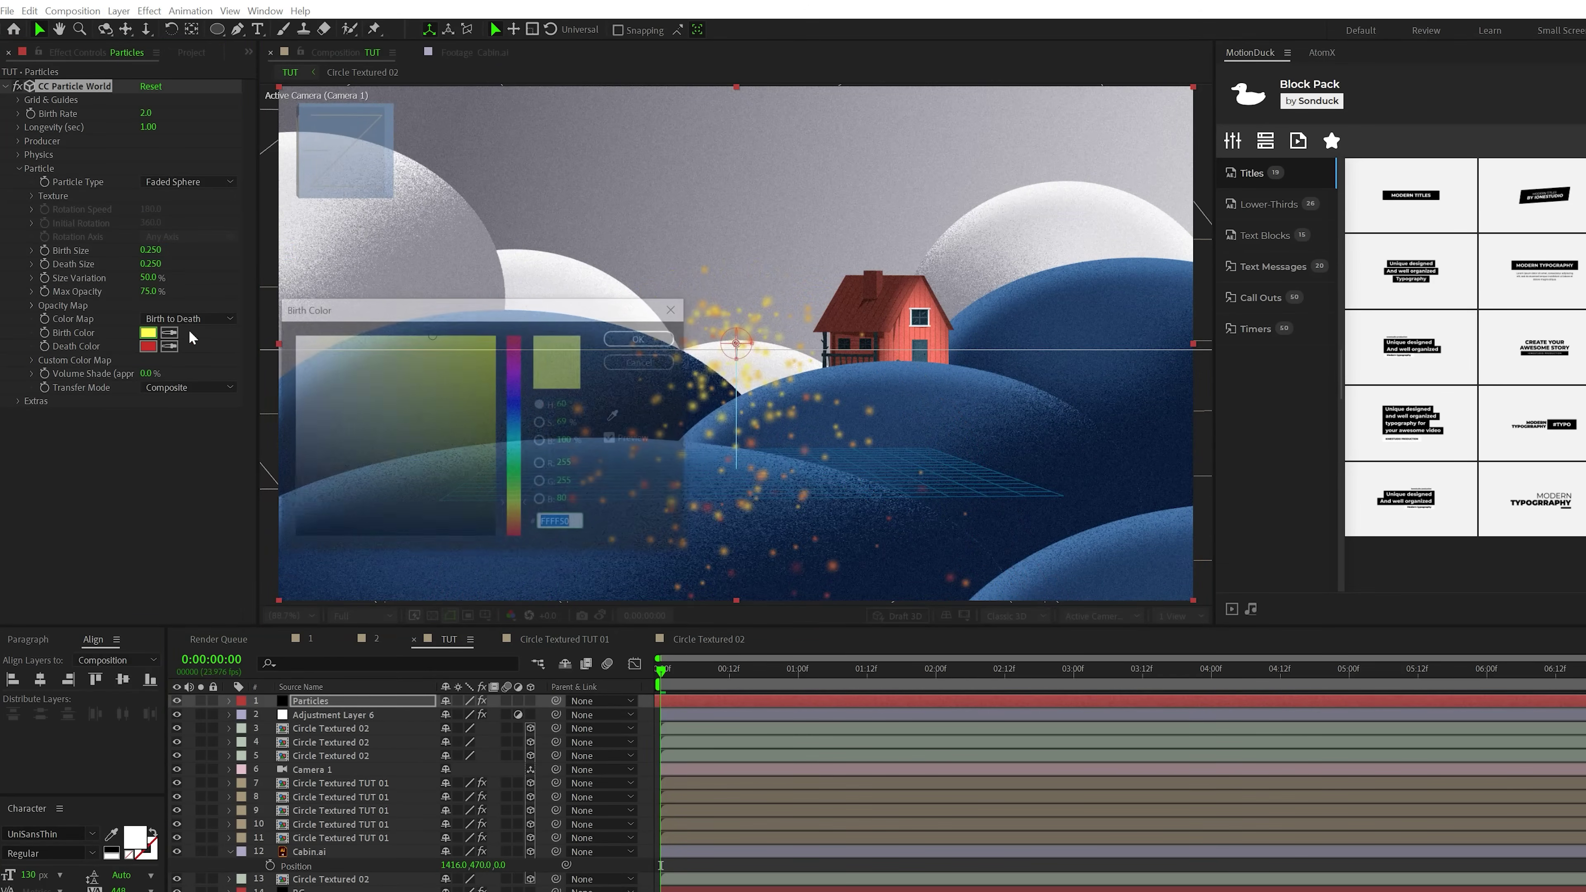
{"action": "left_click", "coordinate": [643, 336]}
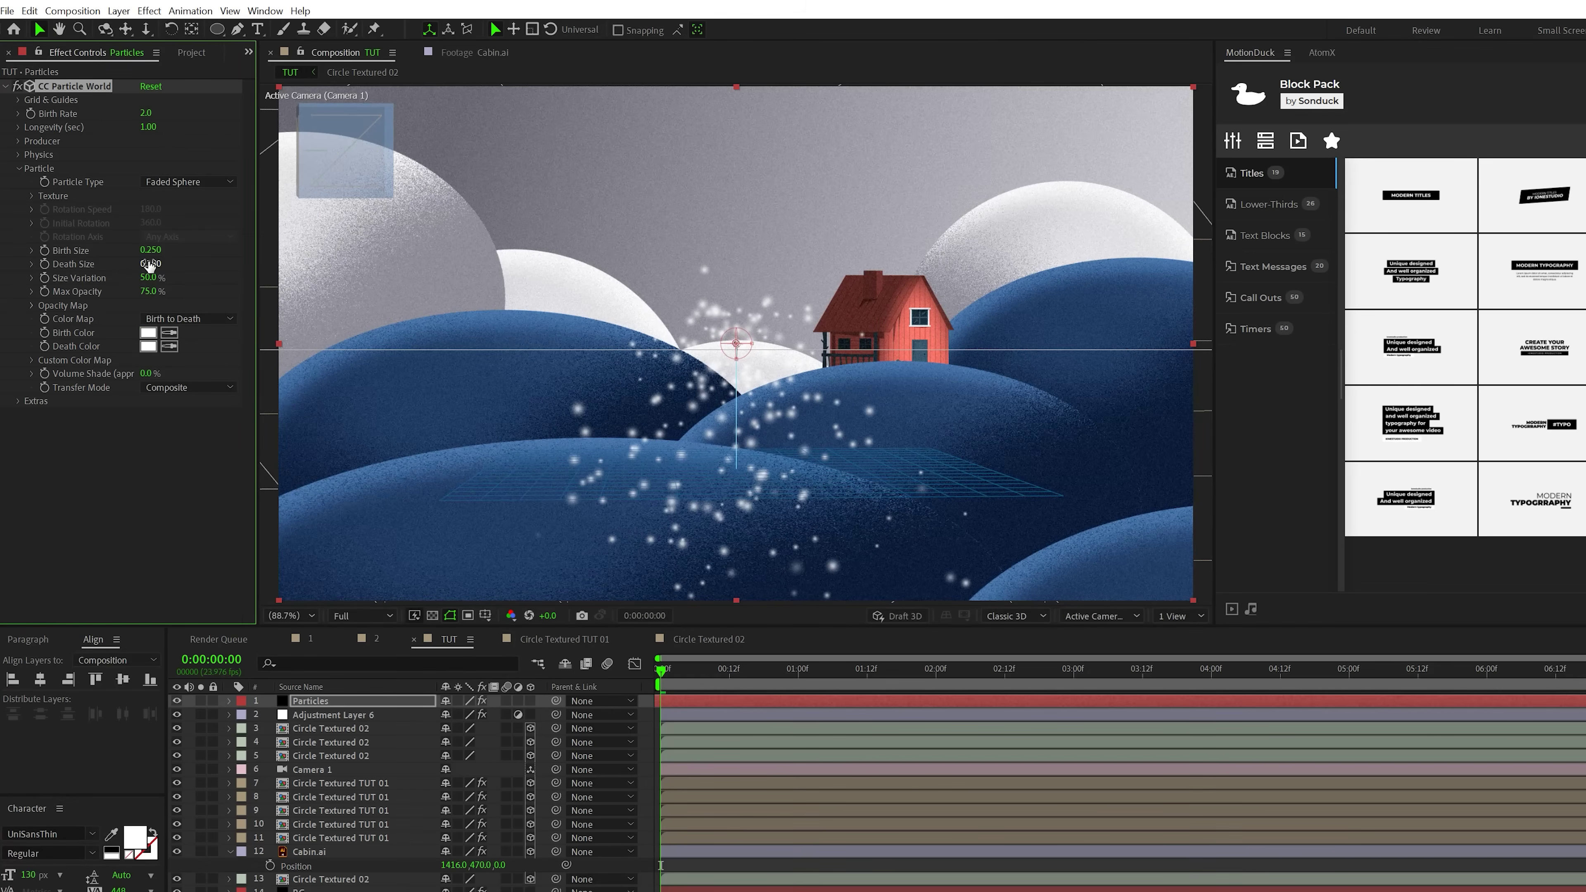
{"action": "left_click", "coordinate": [150, 251]}
{"action": "type", "text": ".1"}
{"action": "key", "text": "Tab"}
{"action": "type", "text": ".1"}
{"action": "key", "text": "Return"}
{"action": "left_click", "coordinate": [19, 168]}
- Set the particle Physics to Twirly animation with Resistance 4
{"action": "left_click", "coordinate": [19, 154]}
{"action": "left_click", "coordinate": [174, 168]}
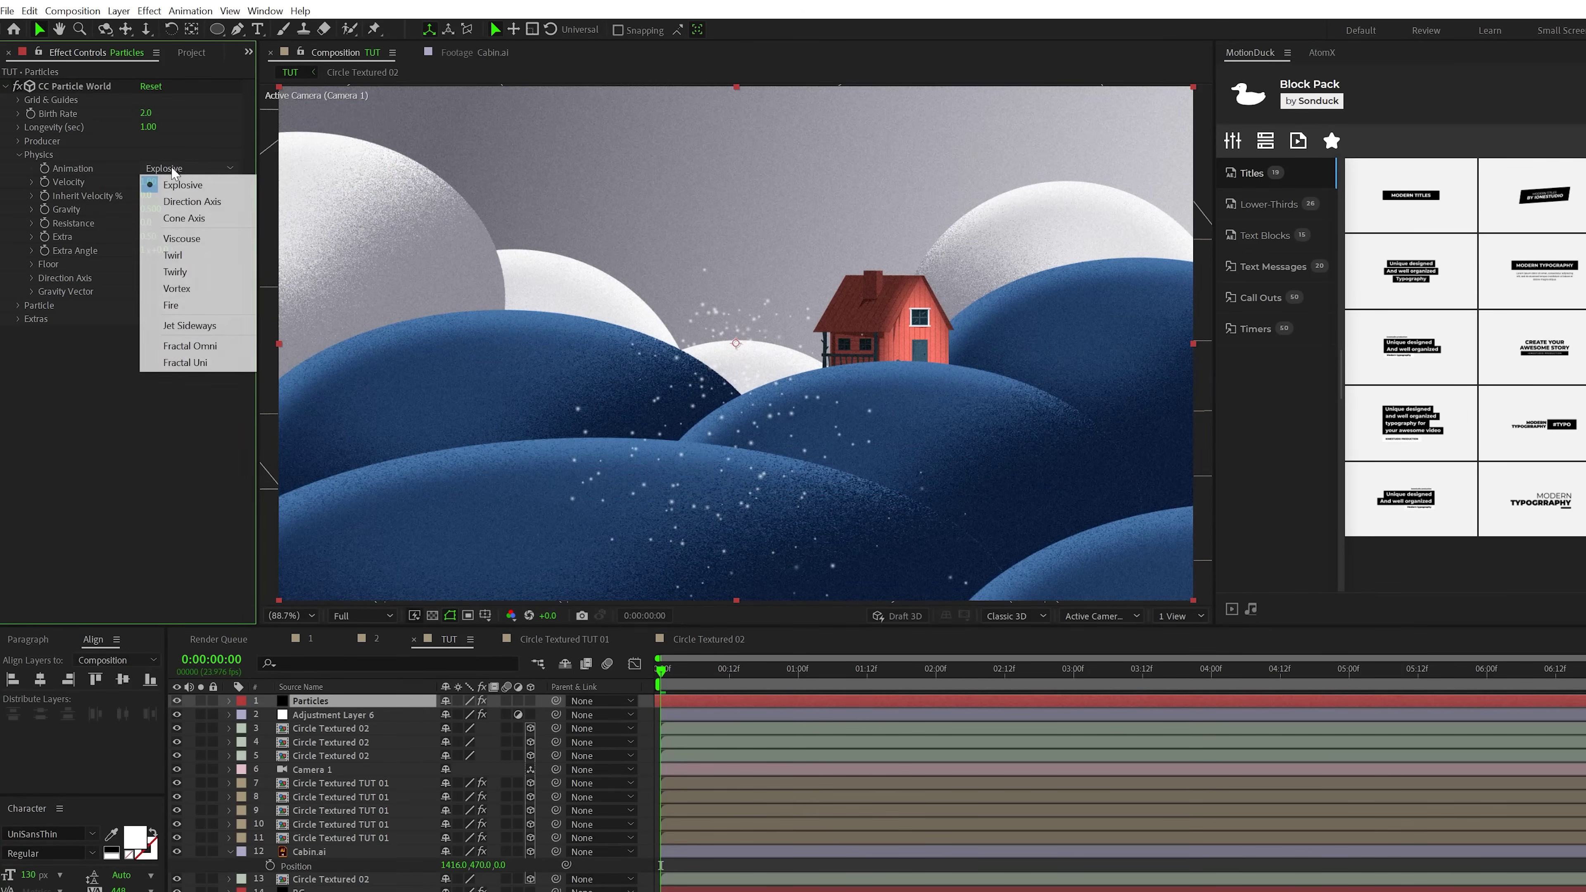
{"action": "left_click", "coordinate": [180, 273]}
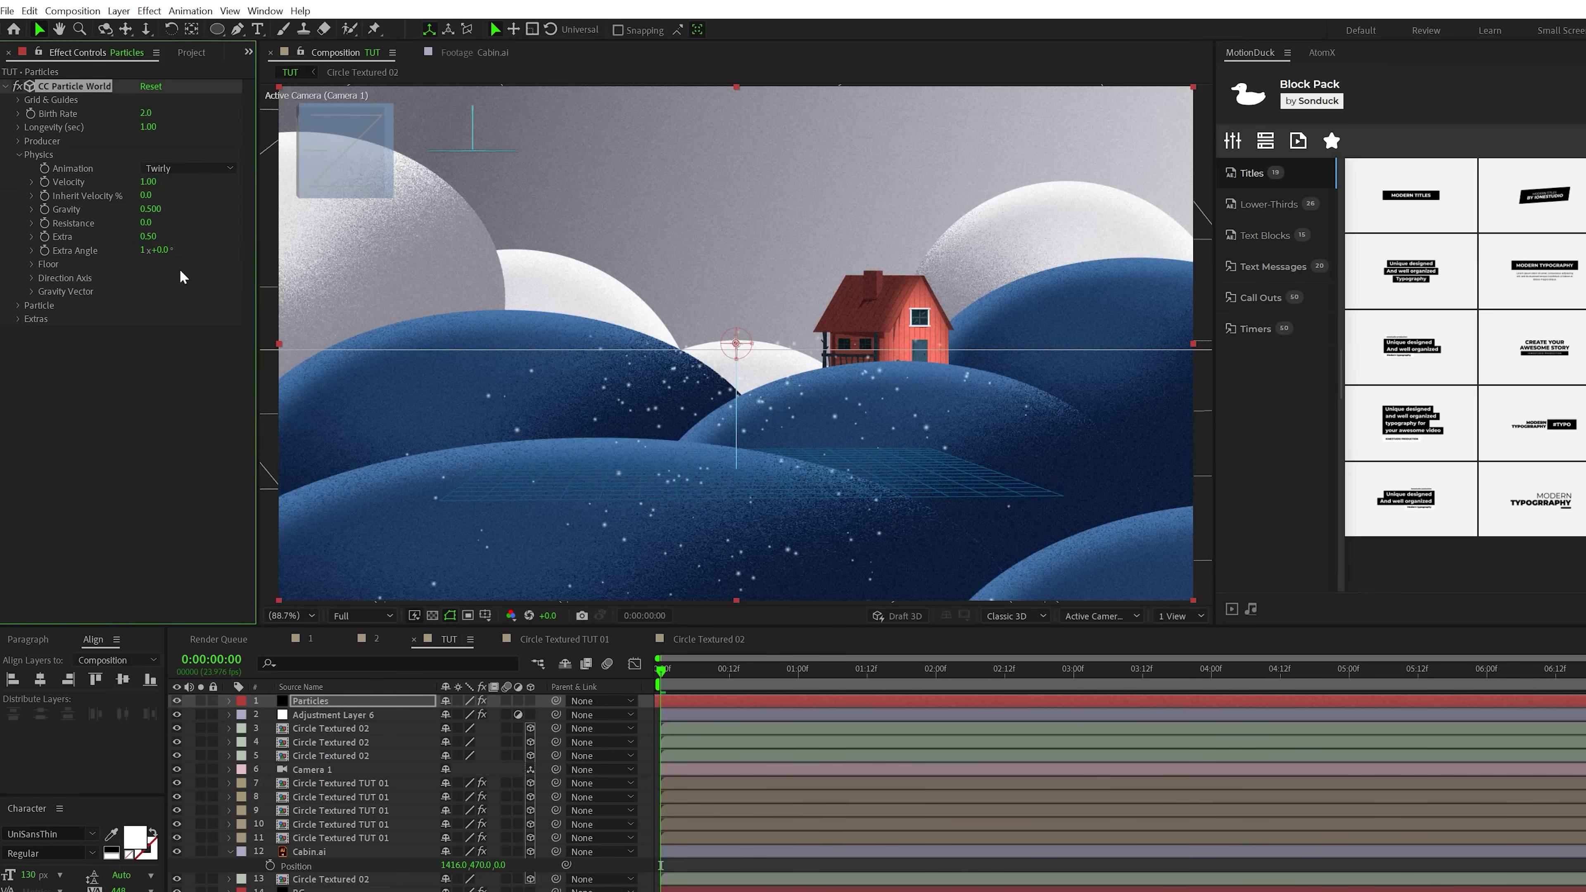
{"action": "left_click", "coordinate": [146, 224]}
{"action": "type", "text": "4"}
{"action": "key", "text": "Return"}
{"action": "left_click", "coordinate": [19, 155]}
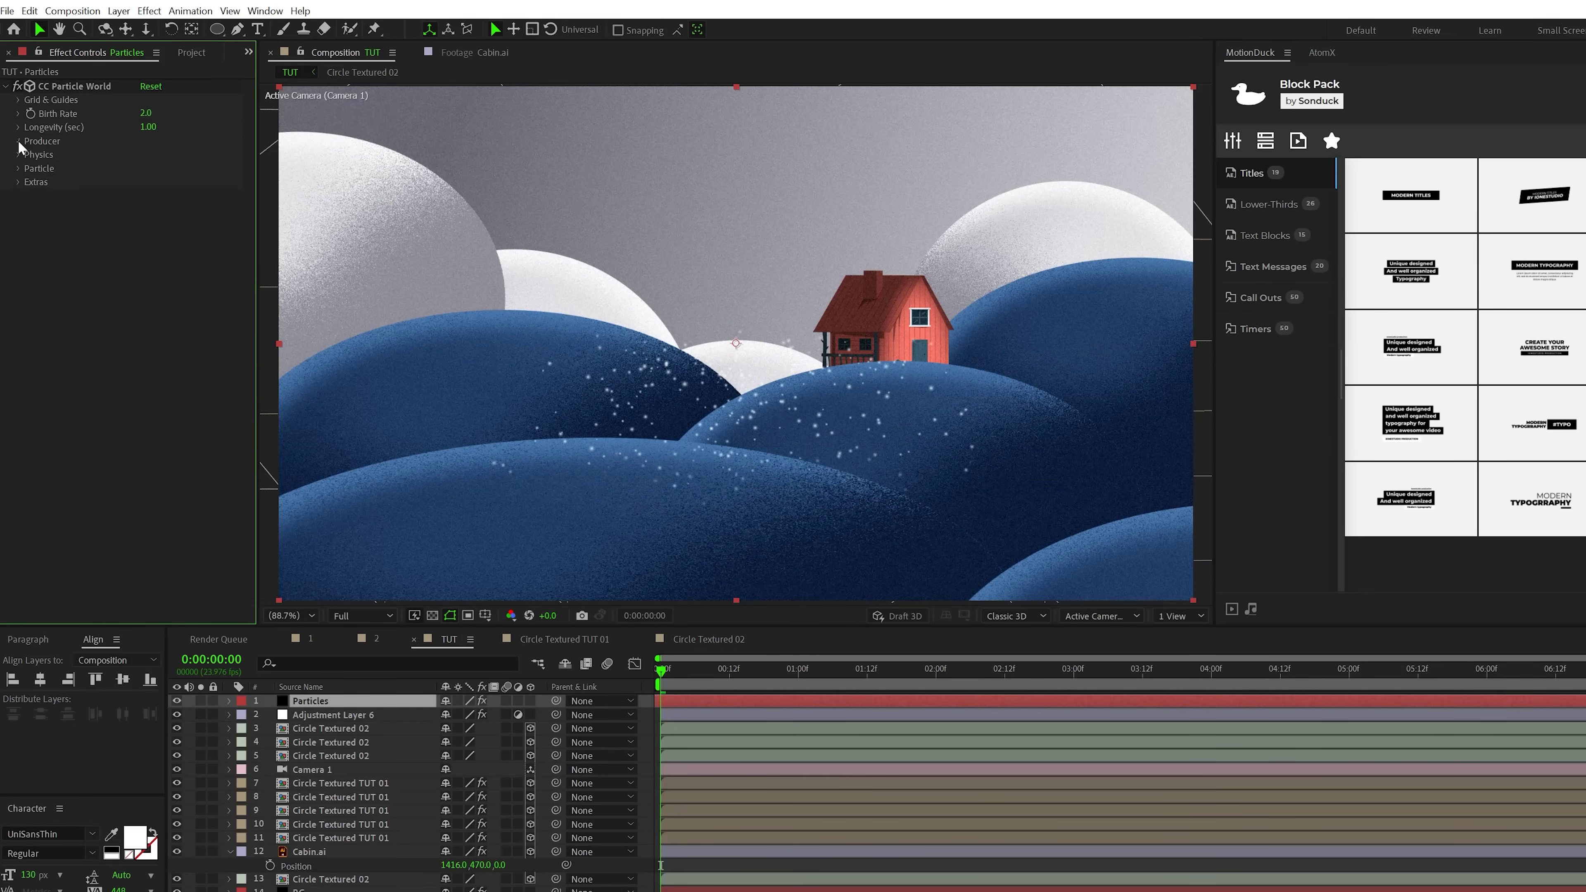
- Widen the emitter (Radius X 1.325, deeper Z), set Birth Rate 35, Longevity 2, and move Camera 1 to the top
{"action": "left_click", "coordinate": [19, 141]}
{"action": "left_click_drag", "start_coordinate": [150, 195], "coordinate": [213, 220]}
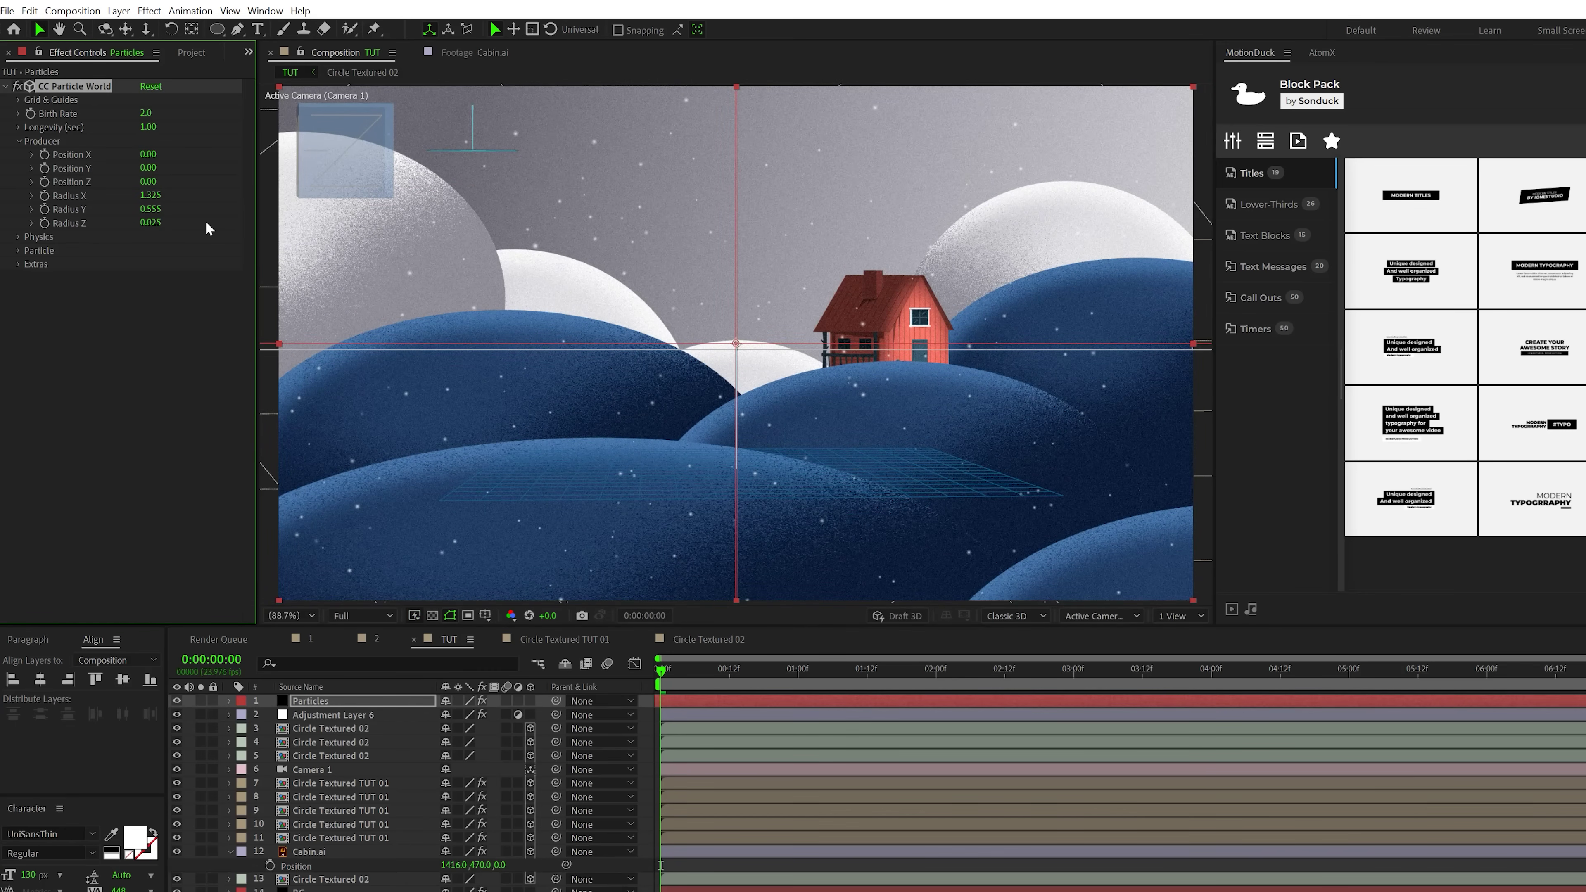
{"action": "left_click_drag", "start_coordinate": [306, 228], "coordinate": [680, 256]}
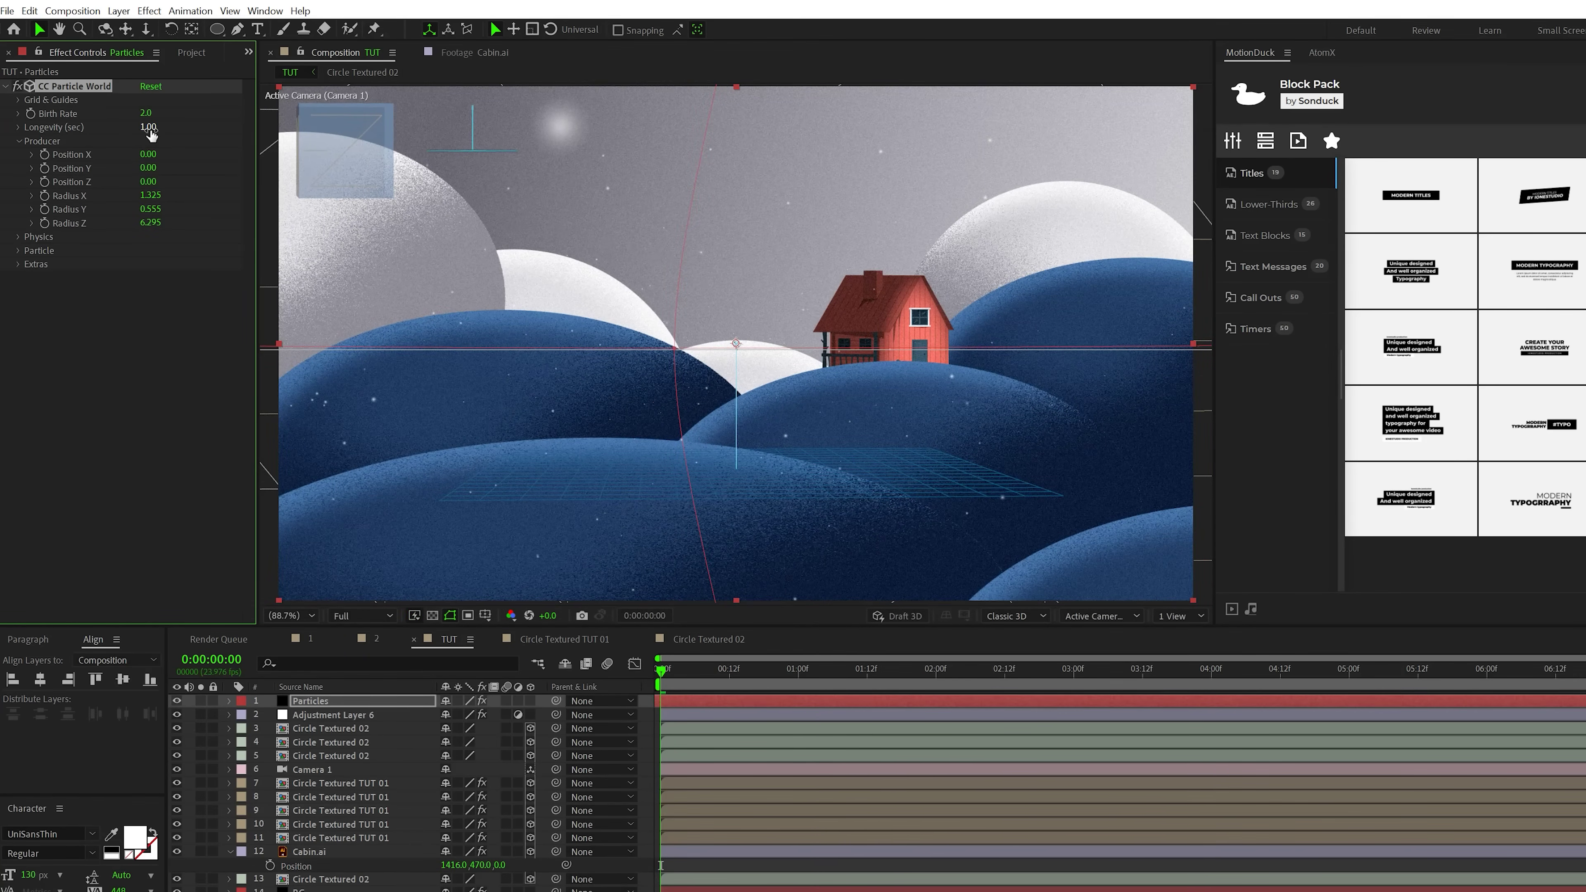
{"action": "left_click", "coordinate": [145, 113]}
{"action": "type", "text": "35"}
{"action": "key", "text": "Return"}
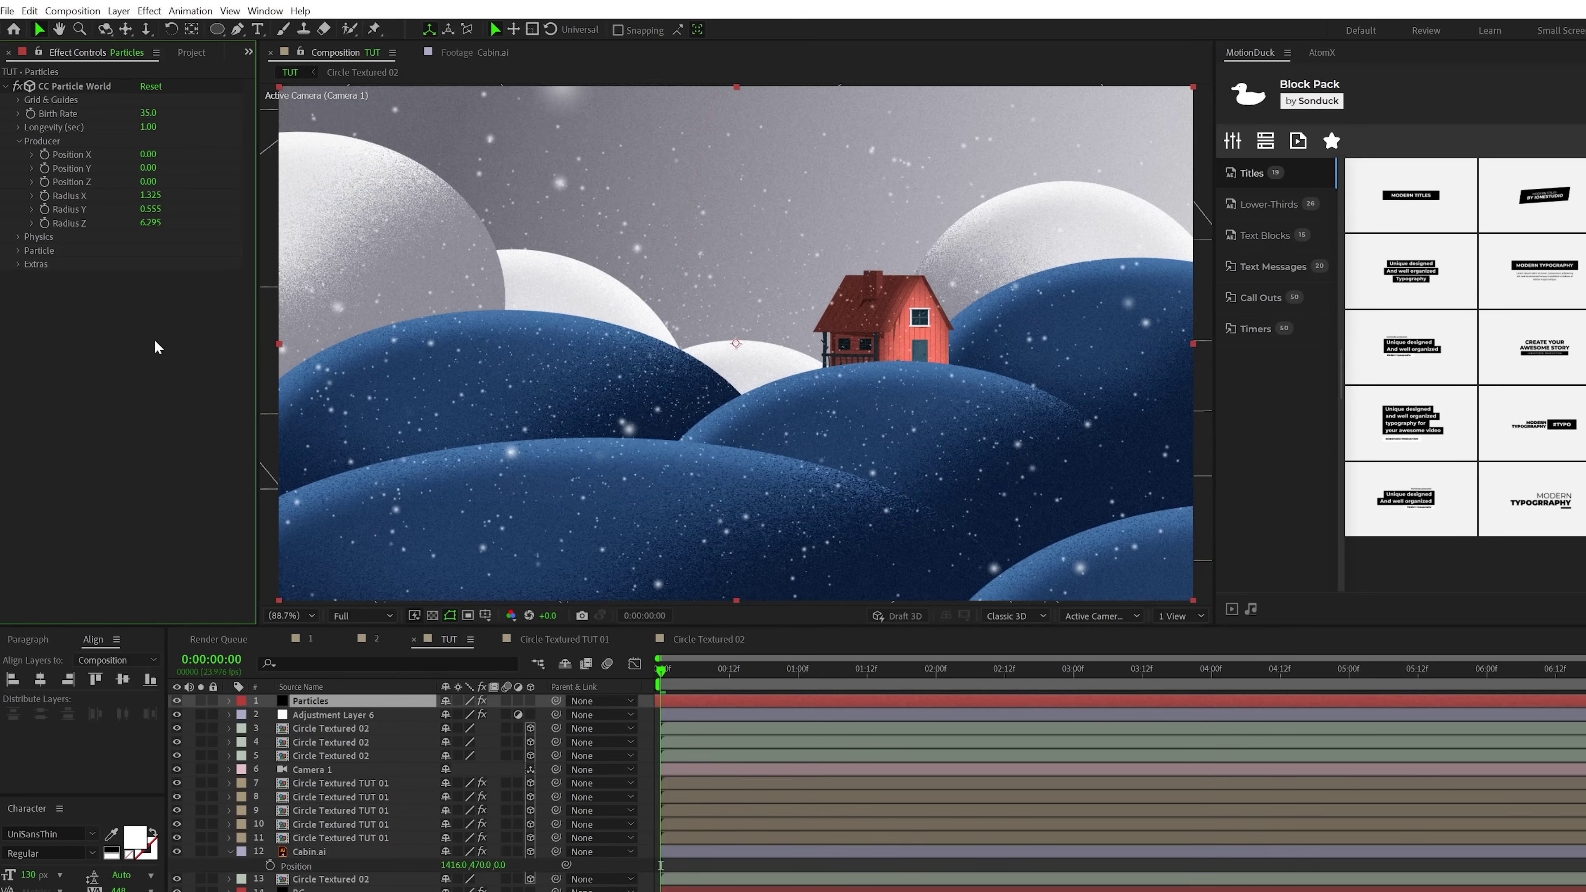
{"action": "left_click", "coordinate": [158, 123]}
{"action": "type", "text": "2"}
{"action": "key", "text": "Return"}
{"action": "left_click_drag", "start_coordinate": [836, 675], "coordinate": [969, 691]}
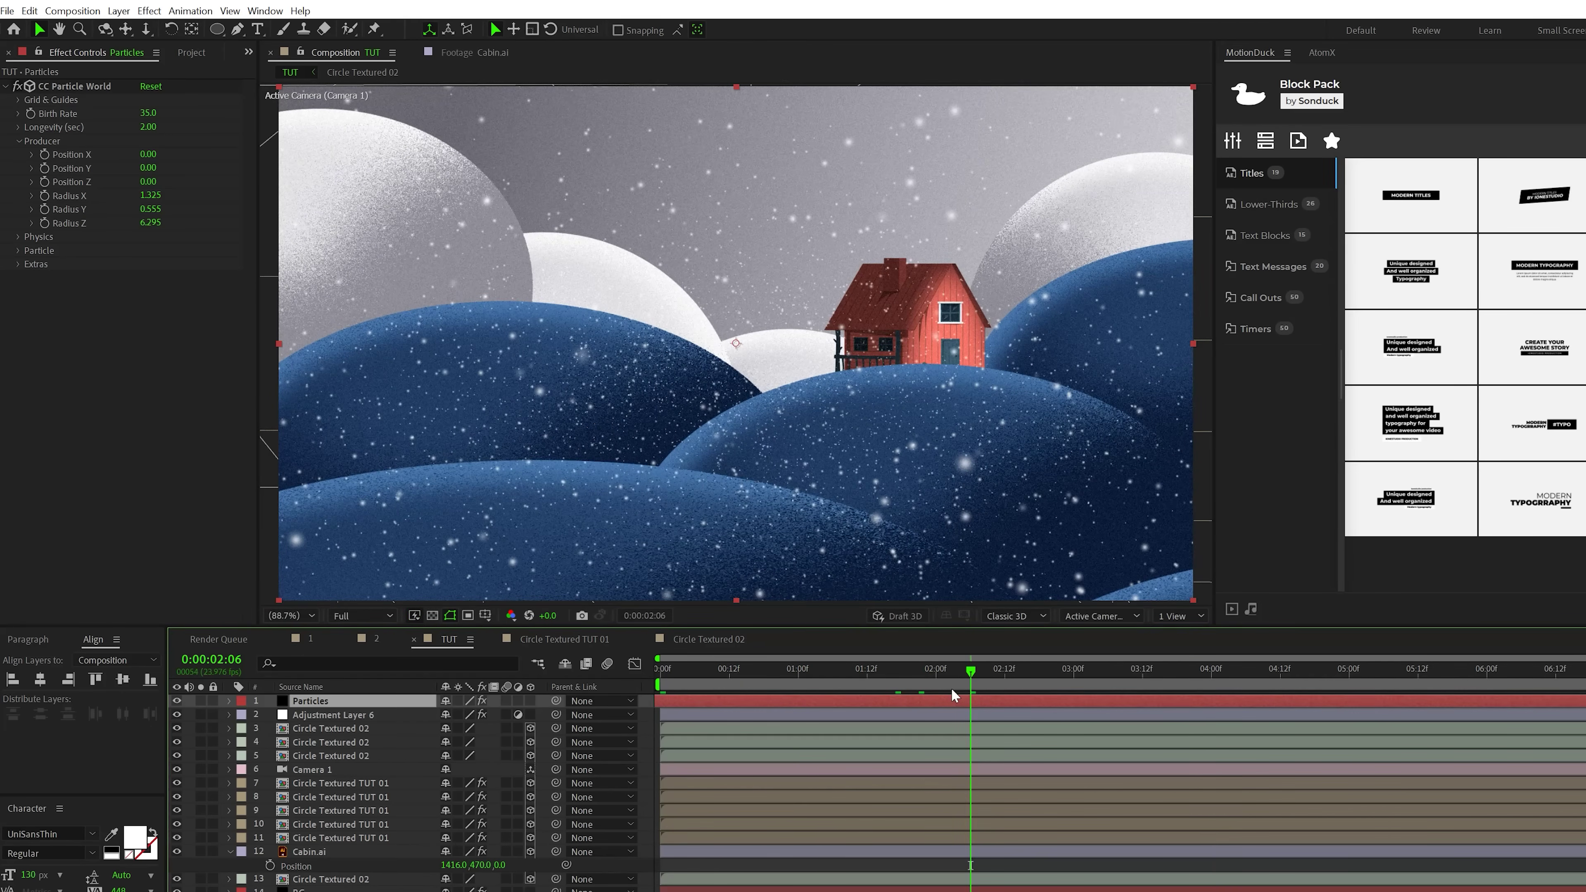
{"action": "left_click_drag", "start_coordinate": [312, 769], "coordinate": [313, 707]}
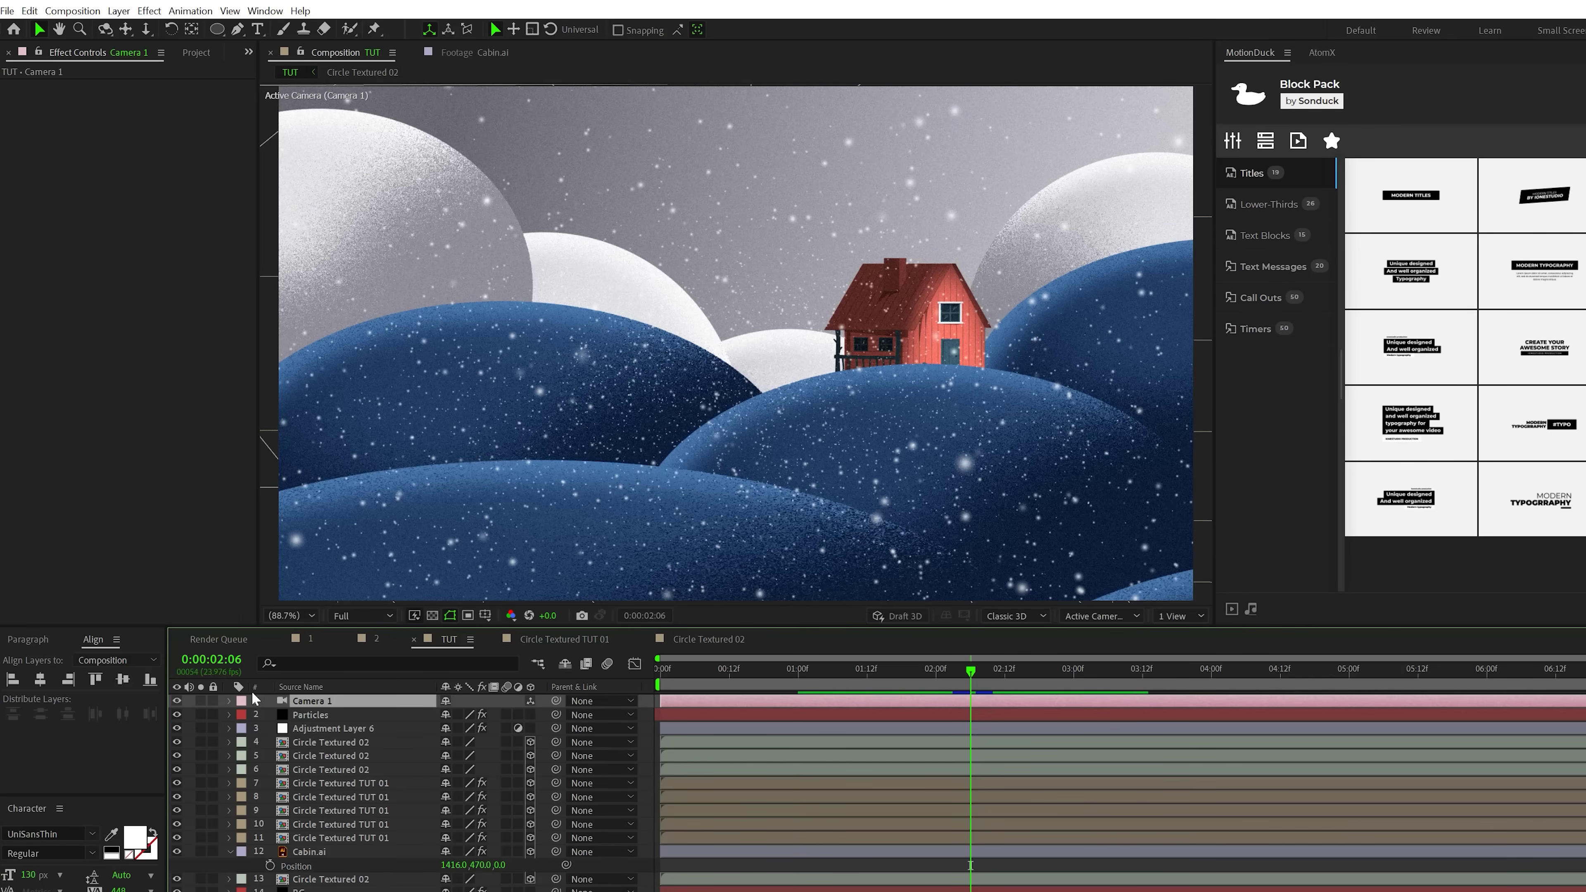
- Turn on depth of field for Camera 1 with a 180-pixel Aperture and preview the blur
{"action": "left_click", "coordinate": [229, 700]}
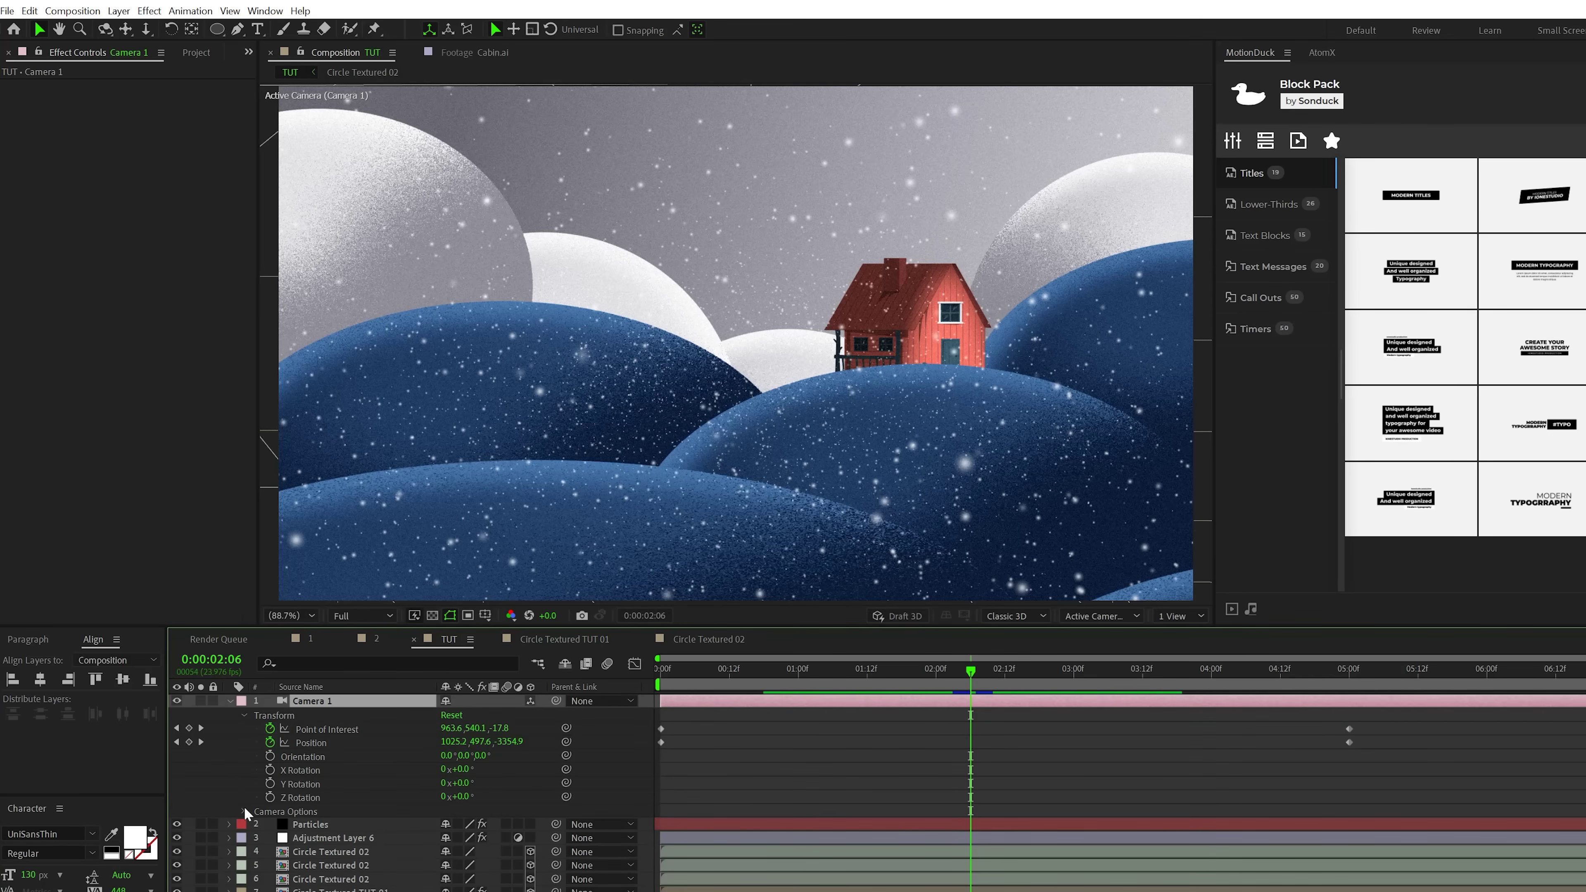
{"action": "left_click", "coordinate": [243, 811]}
{"action": "left_click", "coordinate": [244, 715]}
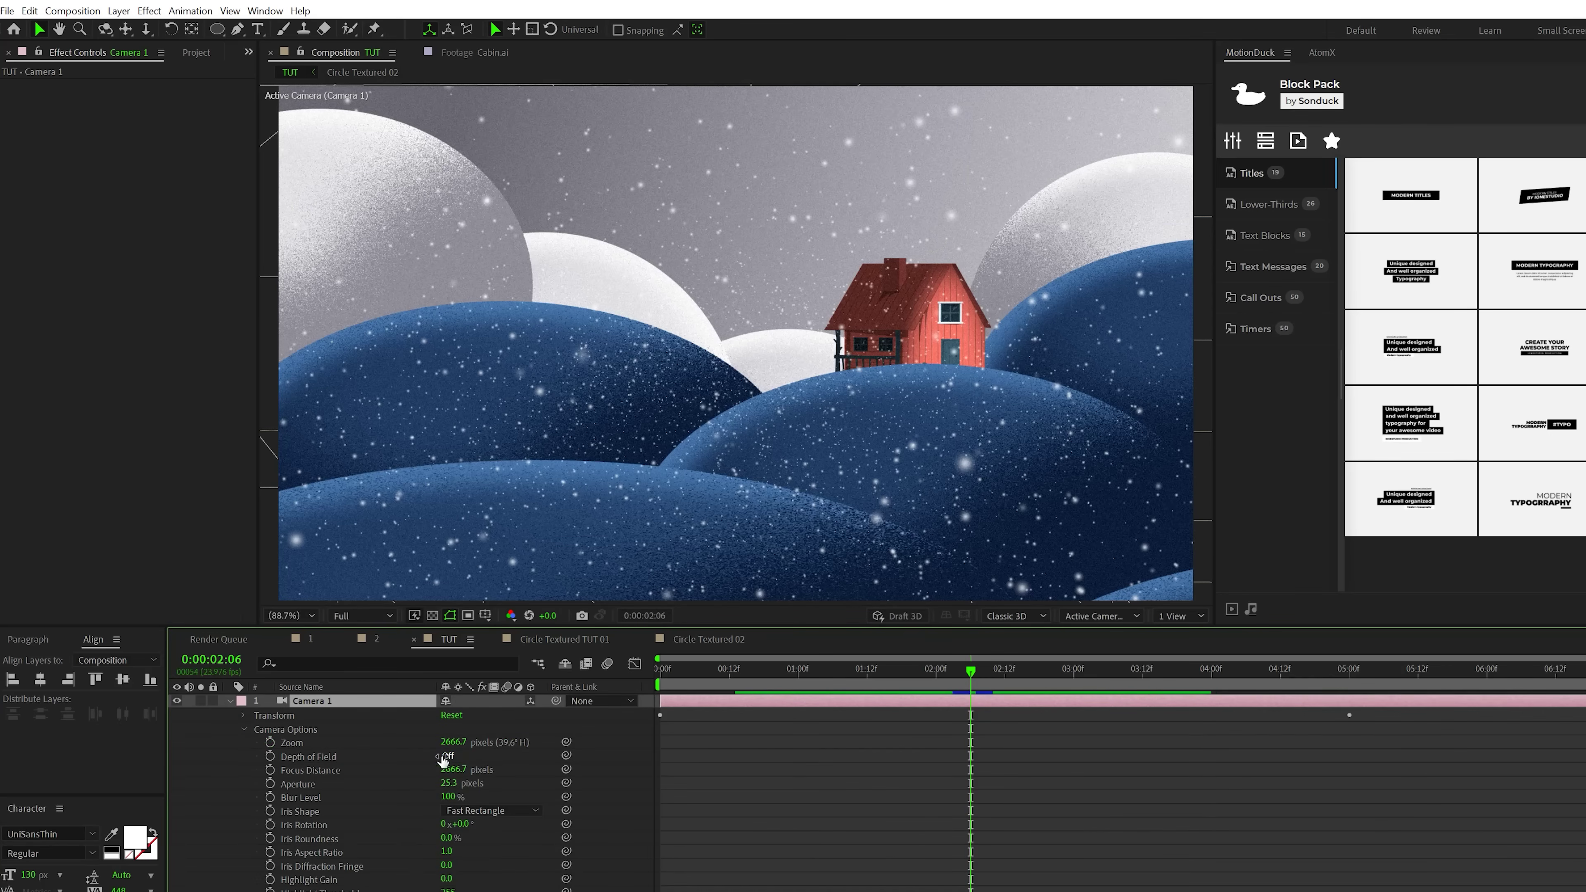
{"action": "left_click", "coordinate": [449, 757]}
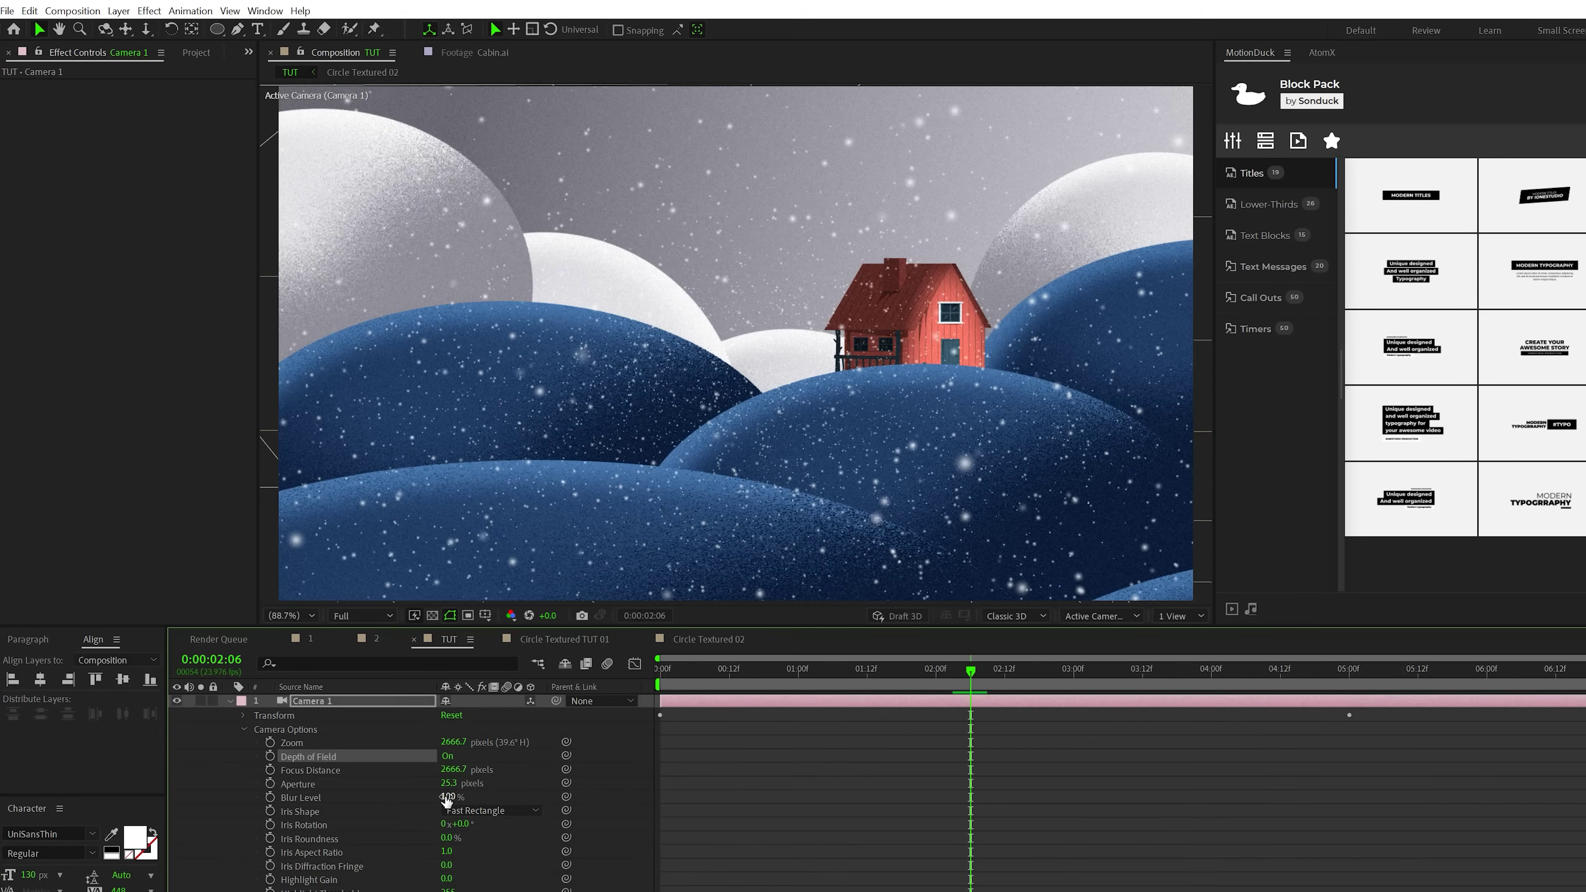
{"action": "left_click", "coordinate": [448, 783]}
{"action": "type", "text": "180"}
{"action": "left_click", "coordinate": [618, 801]}
{"action": "key", "text": "Home"}
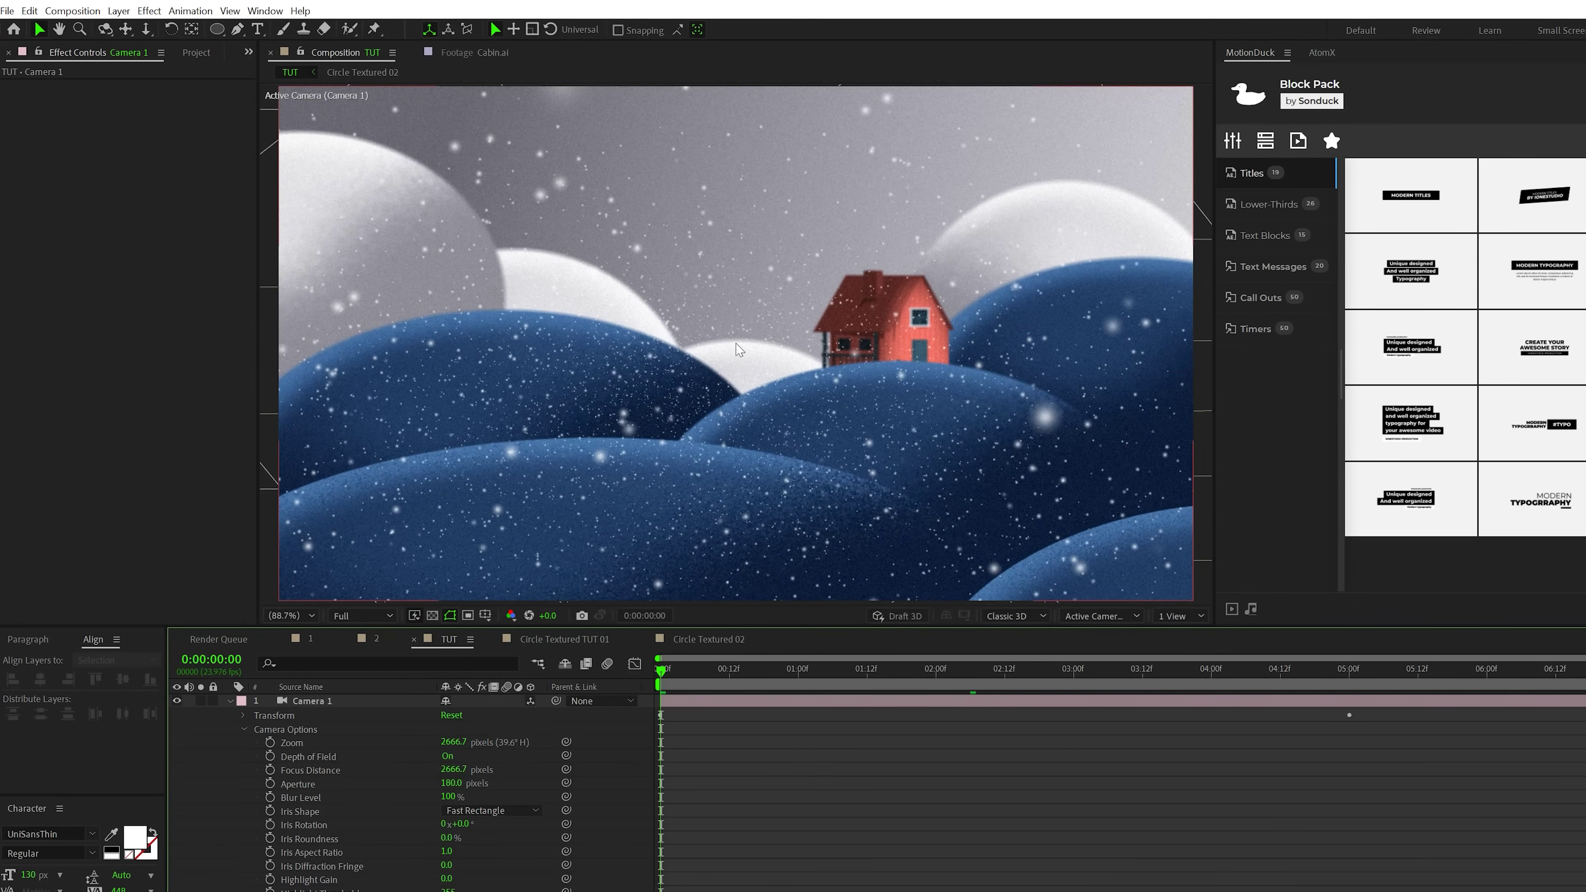
{"action": "left_click_drag", "start_coordinate": [698, 673], "coordinate": [1200, 703]}
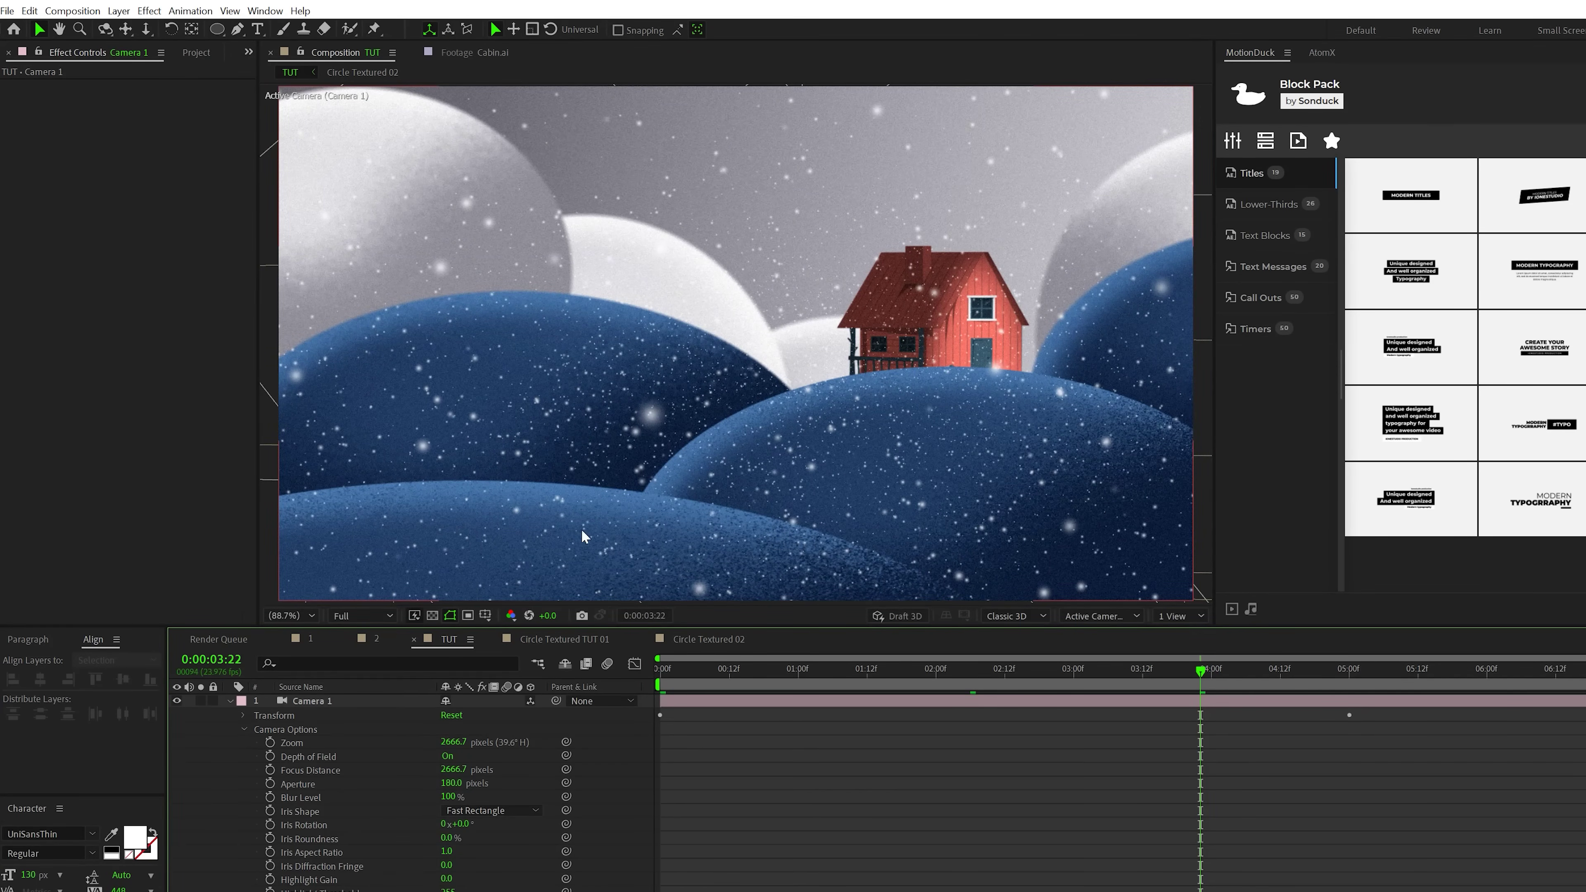
- Collapse and deselect Camera 1, then add Adjustment Layer 7 with Ctrl+Alt+Y
{"action": "left_click", "coordinate": [227, 701]}
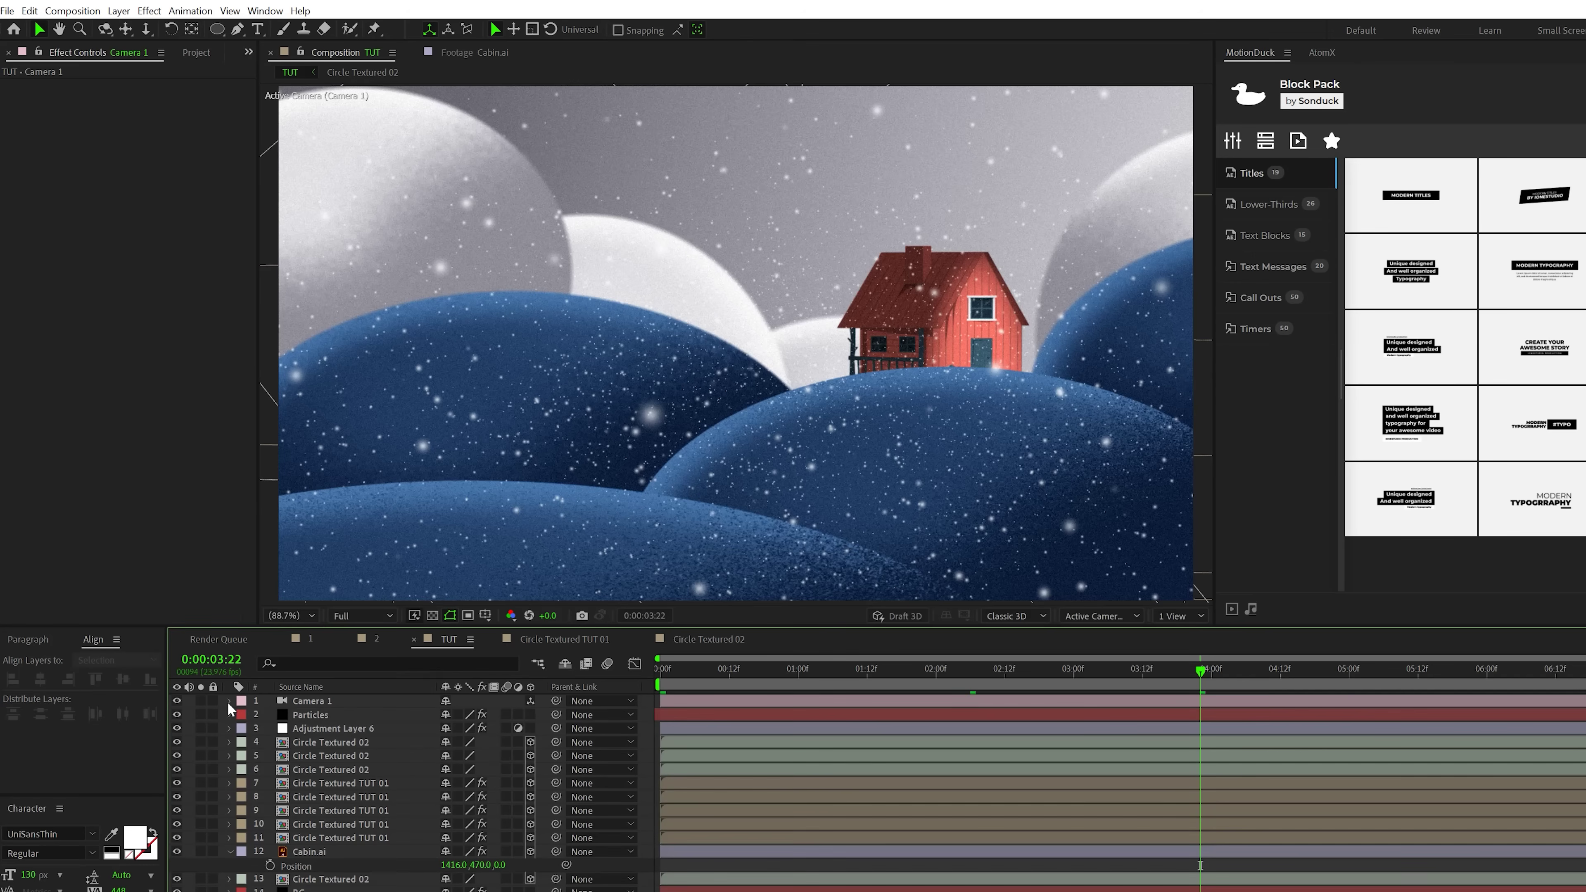
{"action": "key", "text": "F2"}
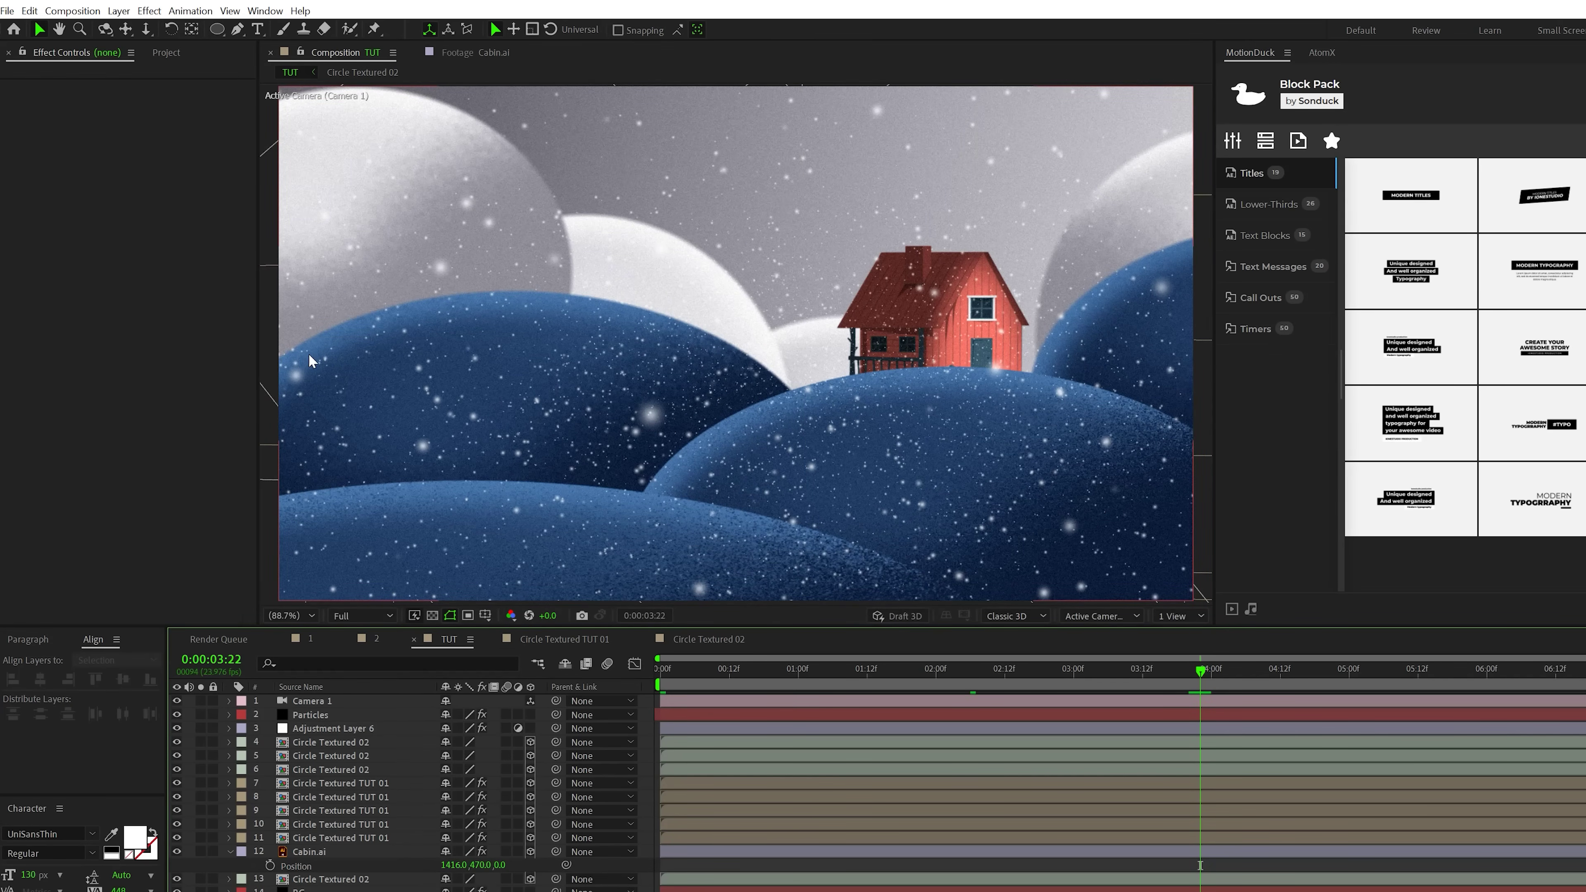
{"action": "key", "text": "ctrl+alt+y"}
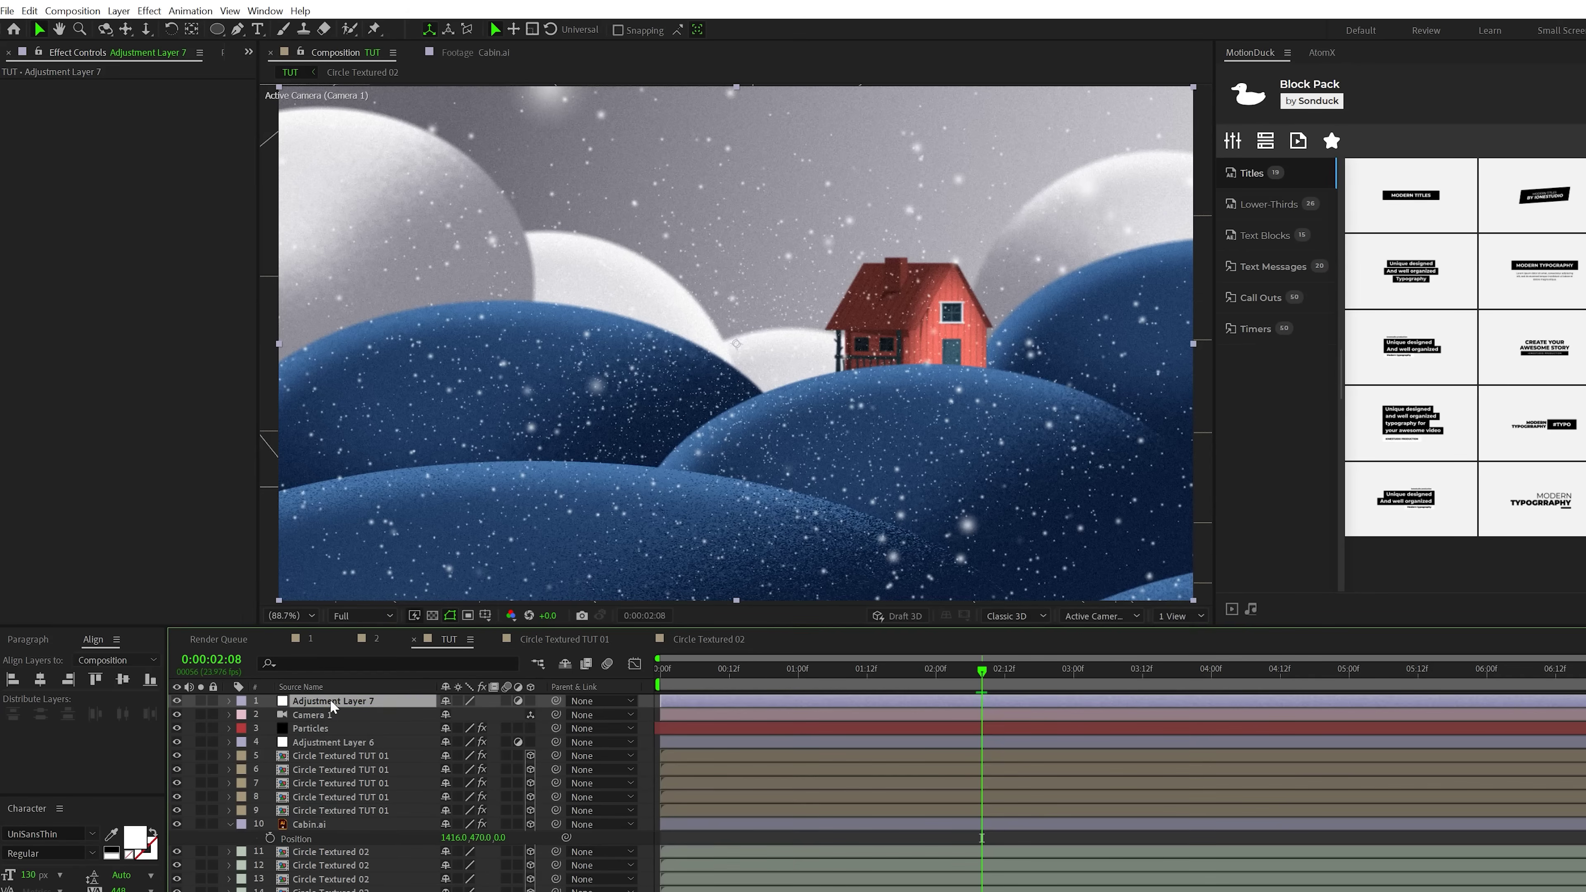
- Move Adjustment Layer 7 just below Cabin.ai and apply Curves to it
{"action": "left_click_drag", "start_coordinate": [337, 703], "coordinate": [340, 845]}
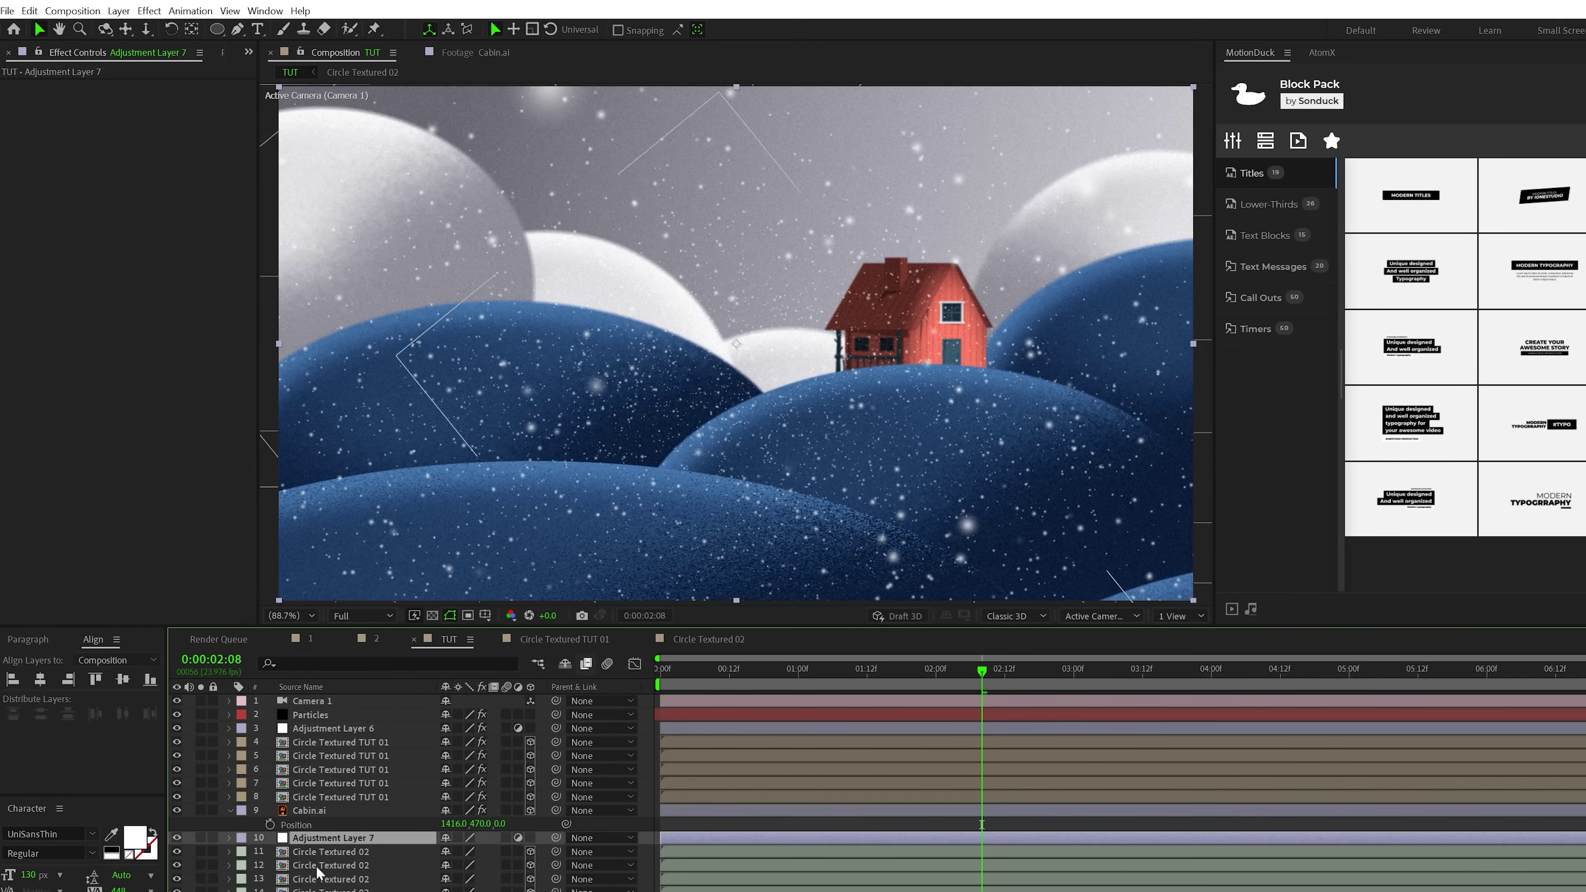
{"action": "left_click_drag", "start_coordinate": [753, 488], "coordinate": [602, 85]}
{"action": "left_click", "coordinate": [148, 10]}
{"action": "mouse_move", "coordinate": [178, 186]}
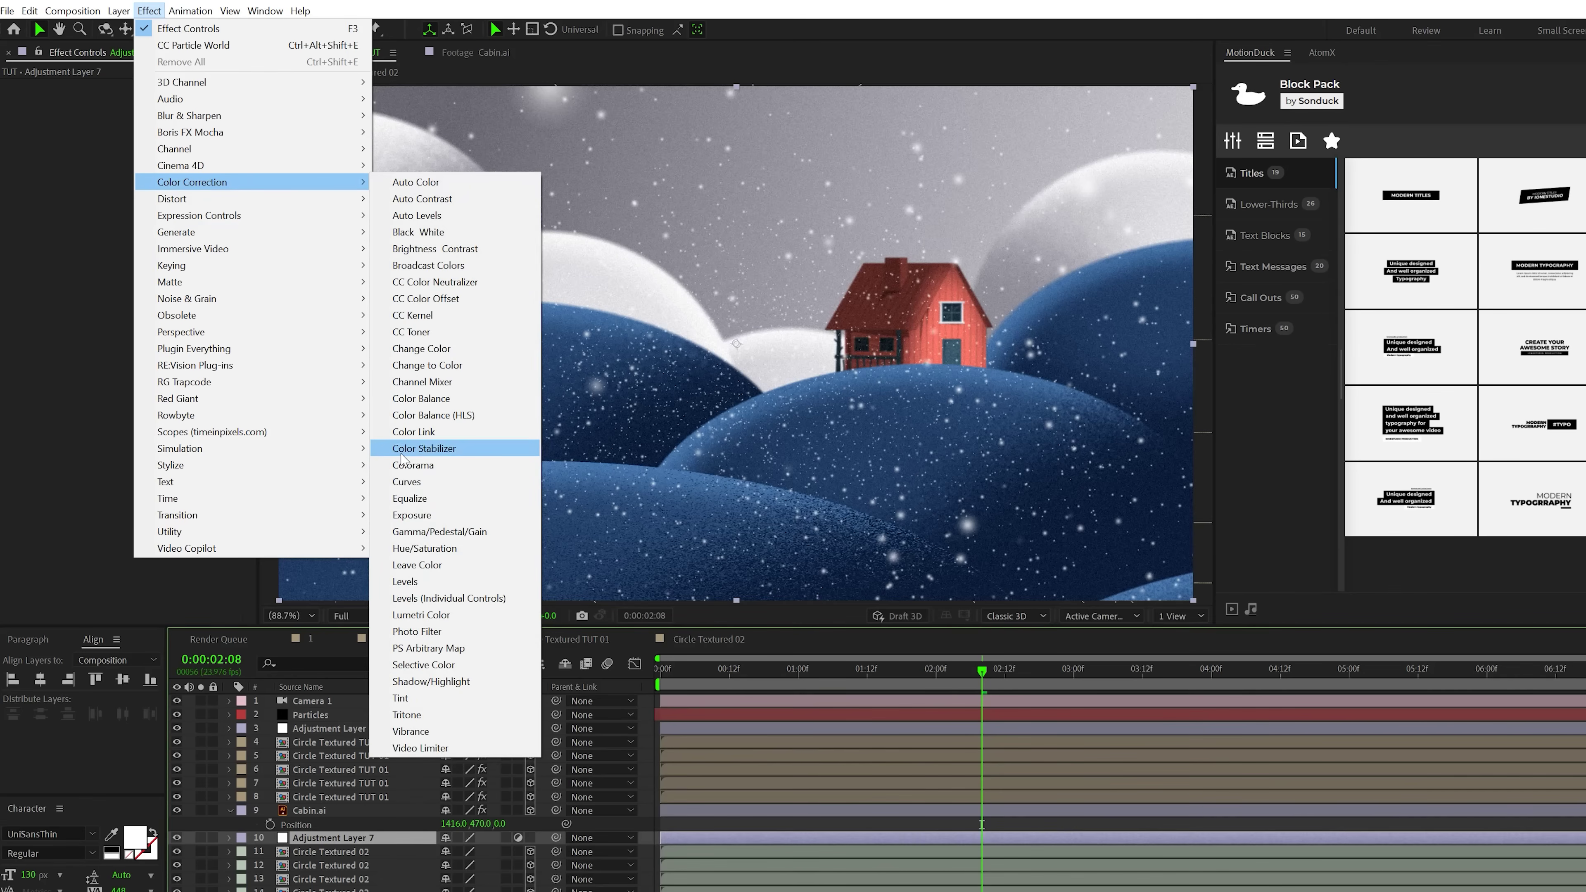
{"action": "left_click", "coordinate": [406, 482]}
- Darken the RGB curve, adjust the Red and Blue channels, and compare before and after
{"action": "left_click_drag", "start_coordinate": [89, 296], "coordinate": [100, 304]}
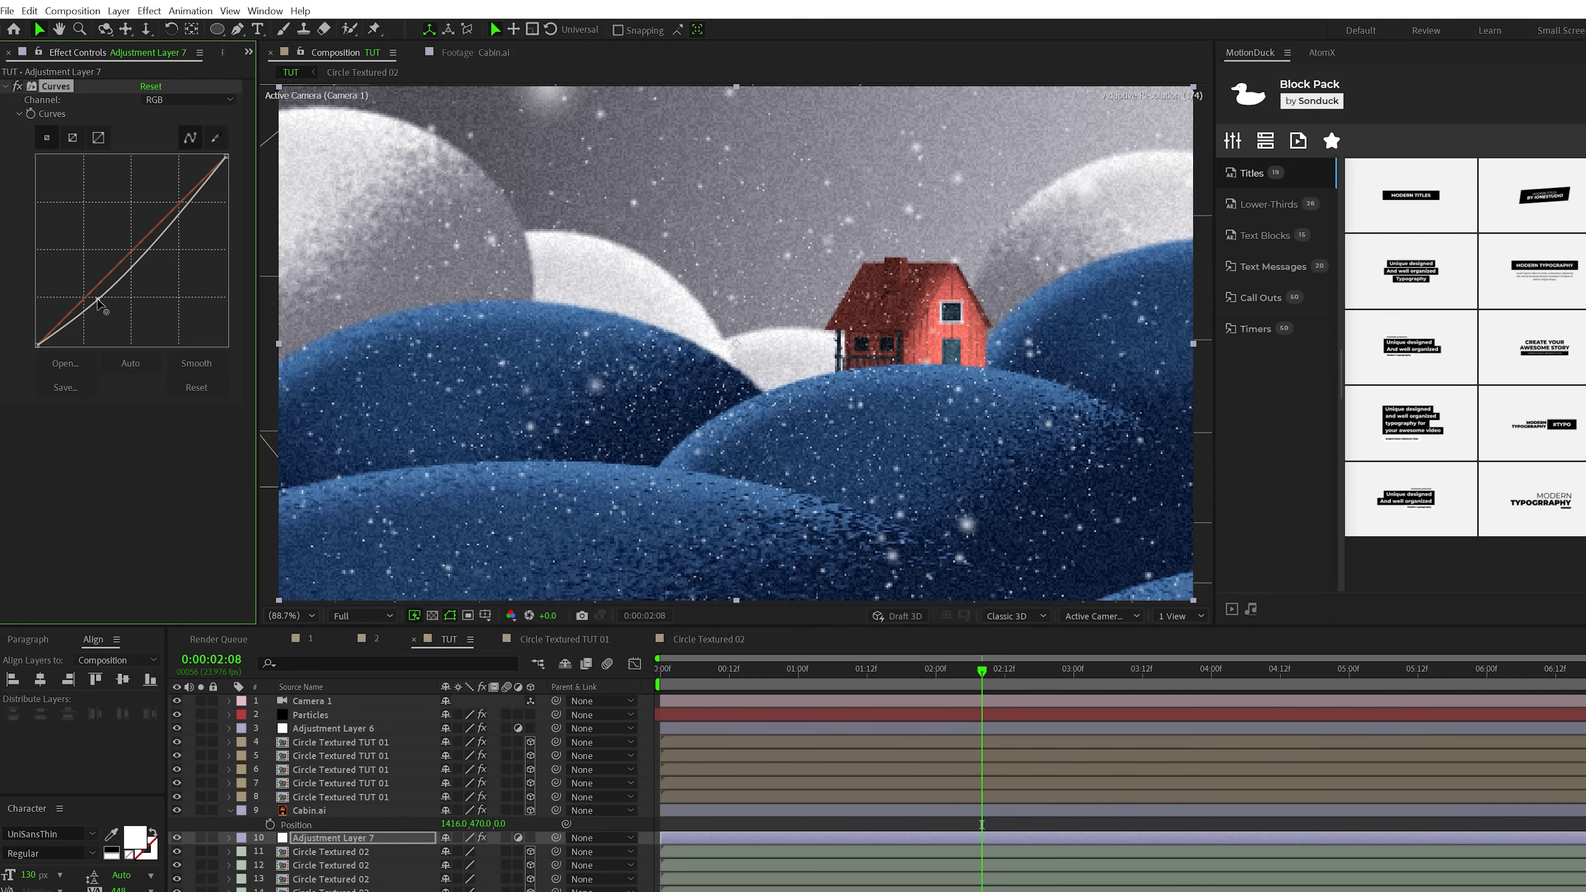
{"action": "left_click", "coordinate": [188, 100]}
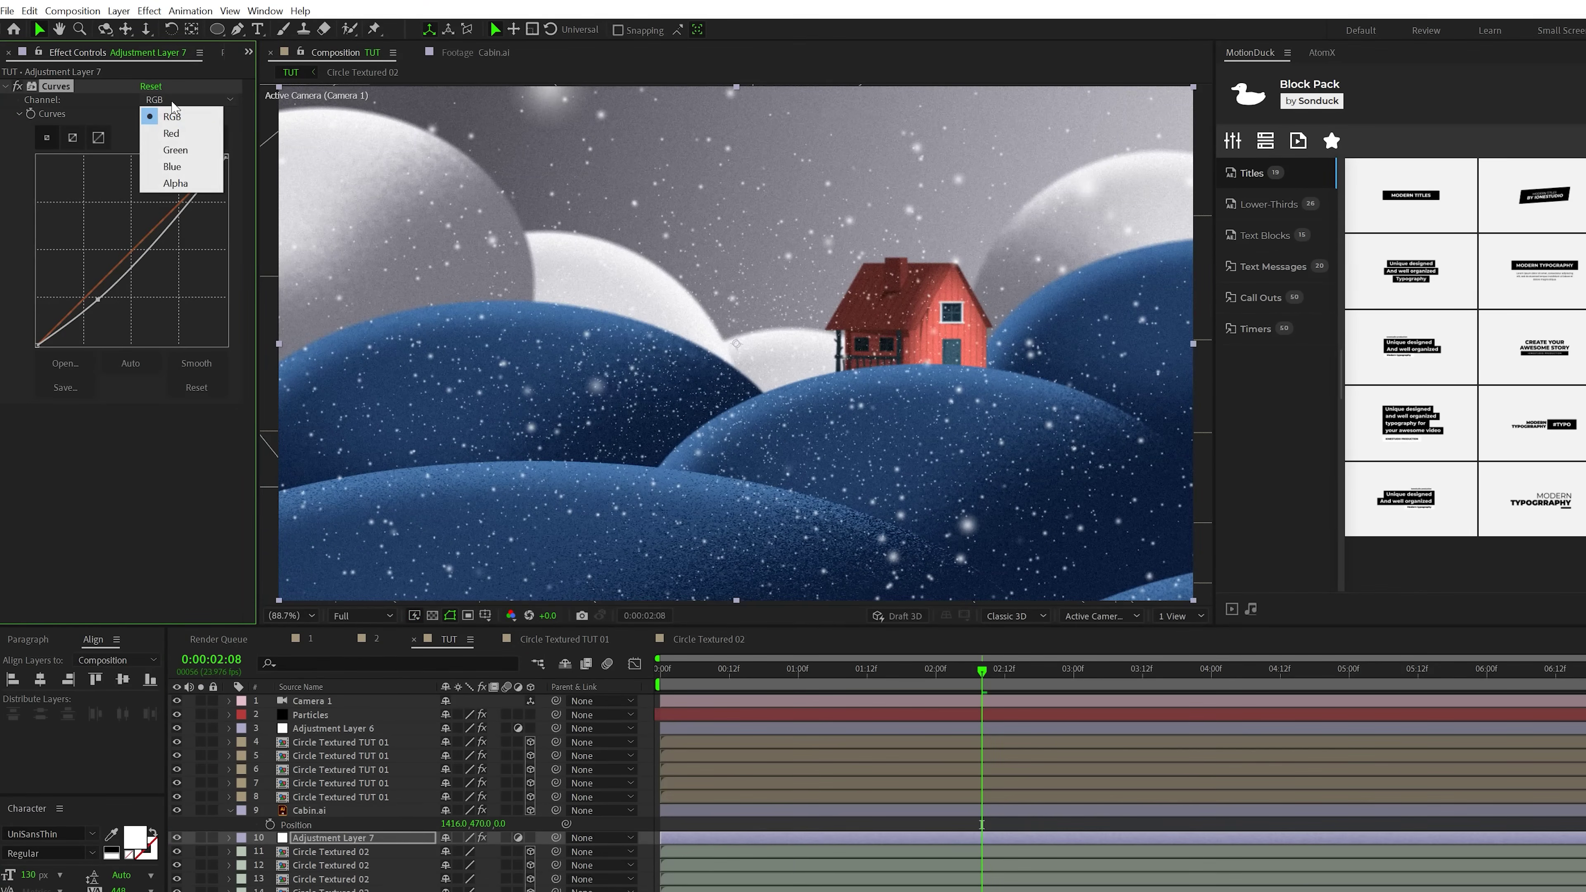
{"action": "left_click", "coordinate": [161, 131]}
{"action": "left_click", "coordinate": [187, 99]}
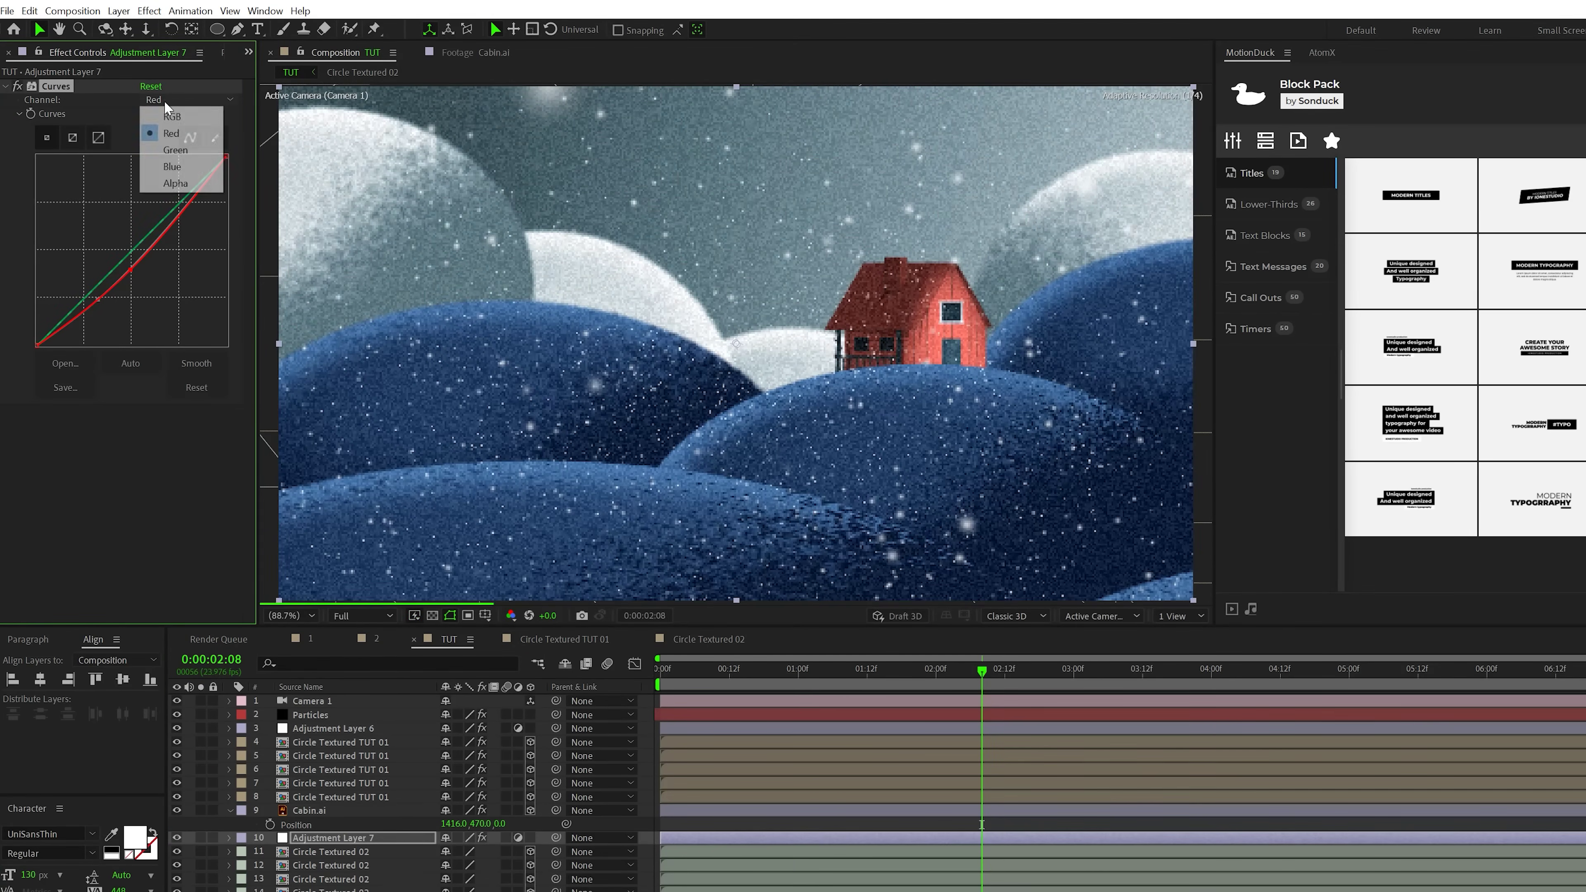
{"action": "left_click", "coordinate": [161, 158]}
{"action": "left_click", "coordinate": [177, 838]}
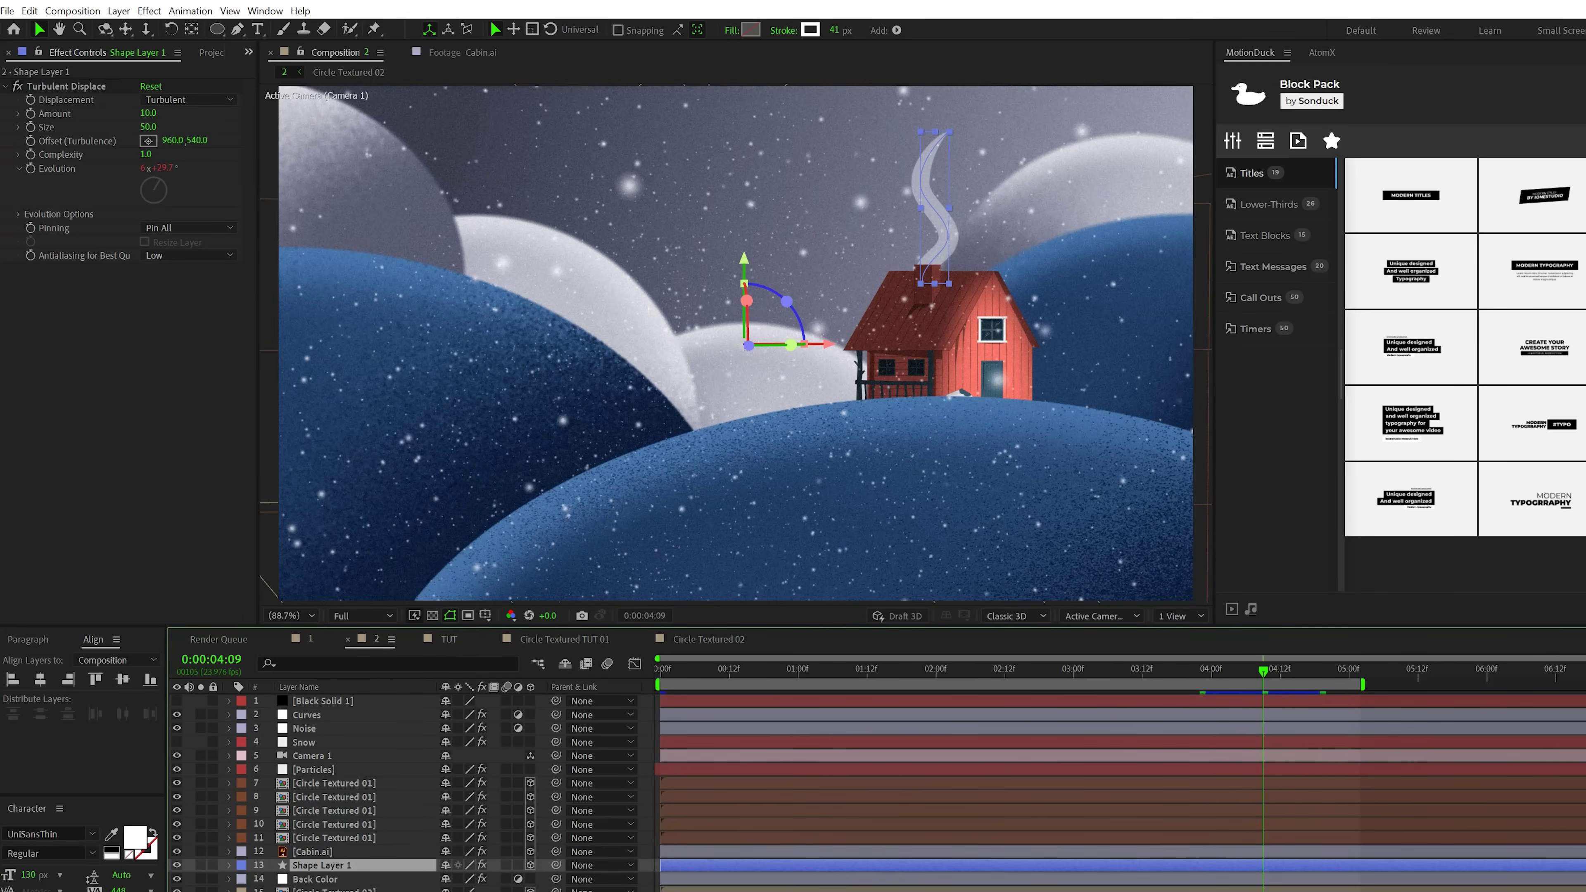
{"action": "key", "text": "ctrl+shift+a"}
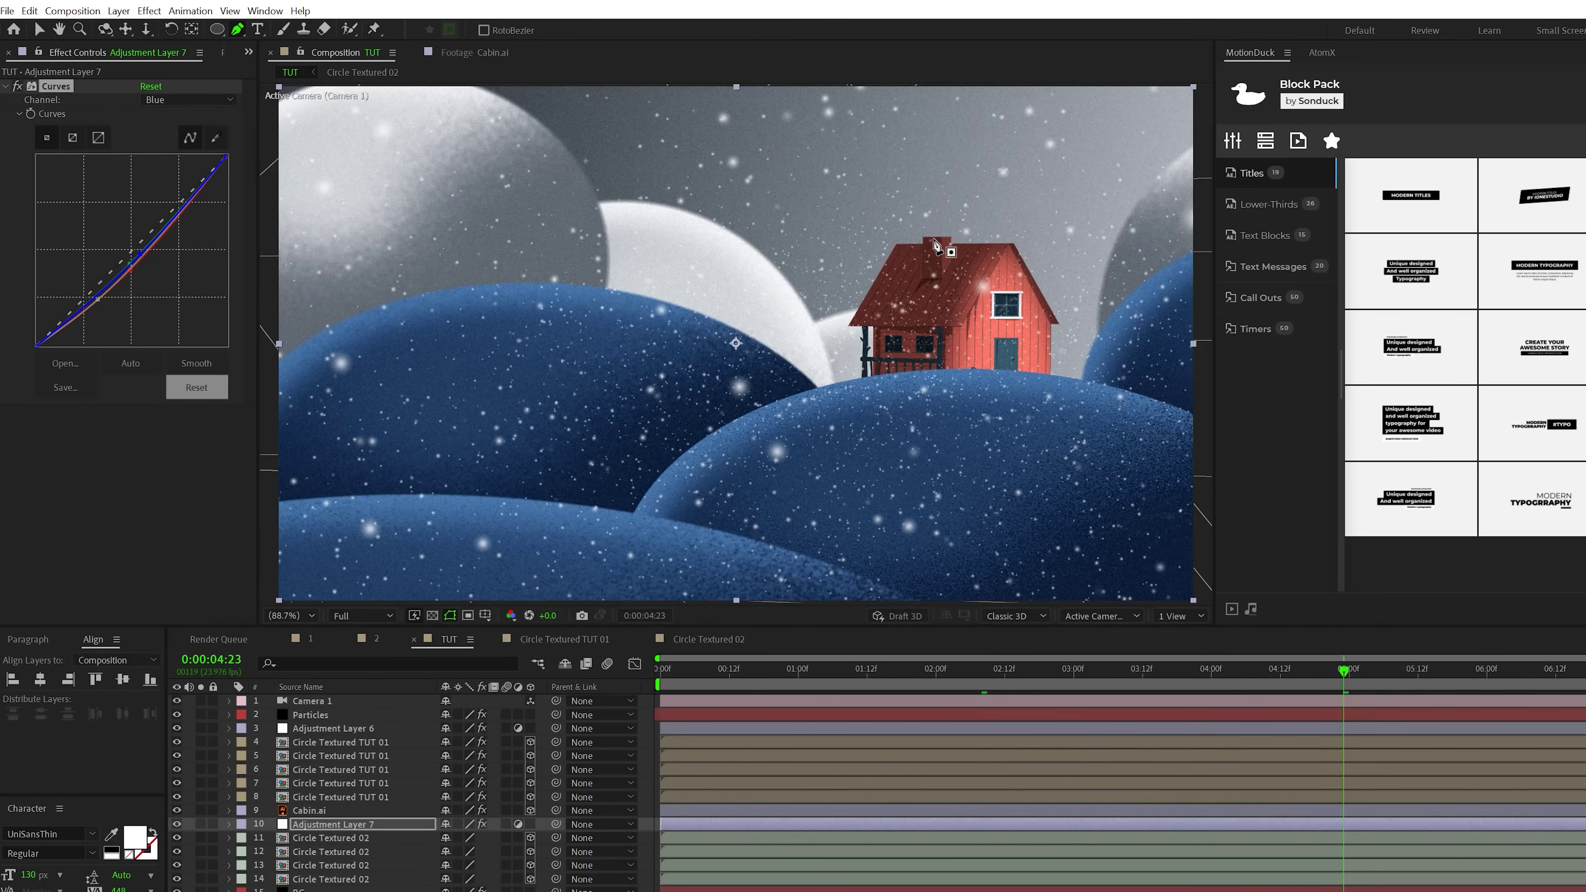
- Draw a curved pen path rising from the cabin's chimney top
{"action": "left_click", "coordinate": [935, 244]}
{"action": "left_click", "coordinate": [980, 135]}
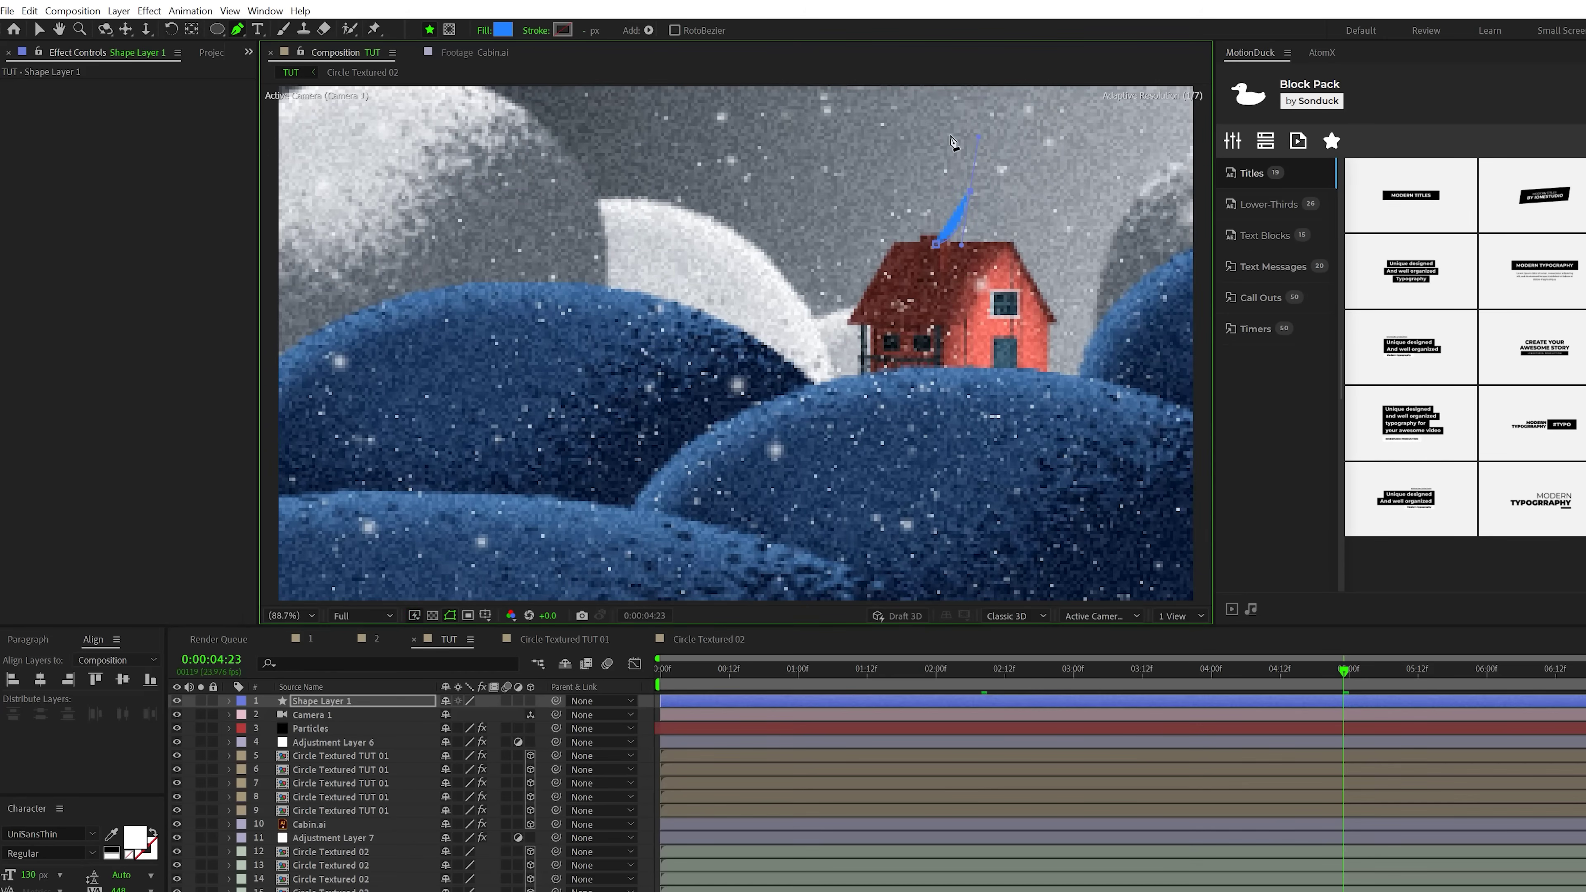
{"action": "left_click_drag", "start_coordinate": [894, 134], "coordinate": [897, 104]}
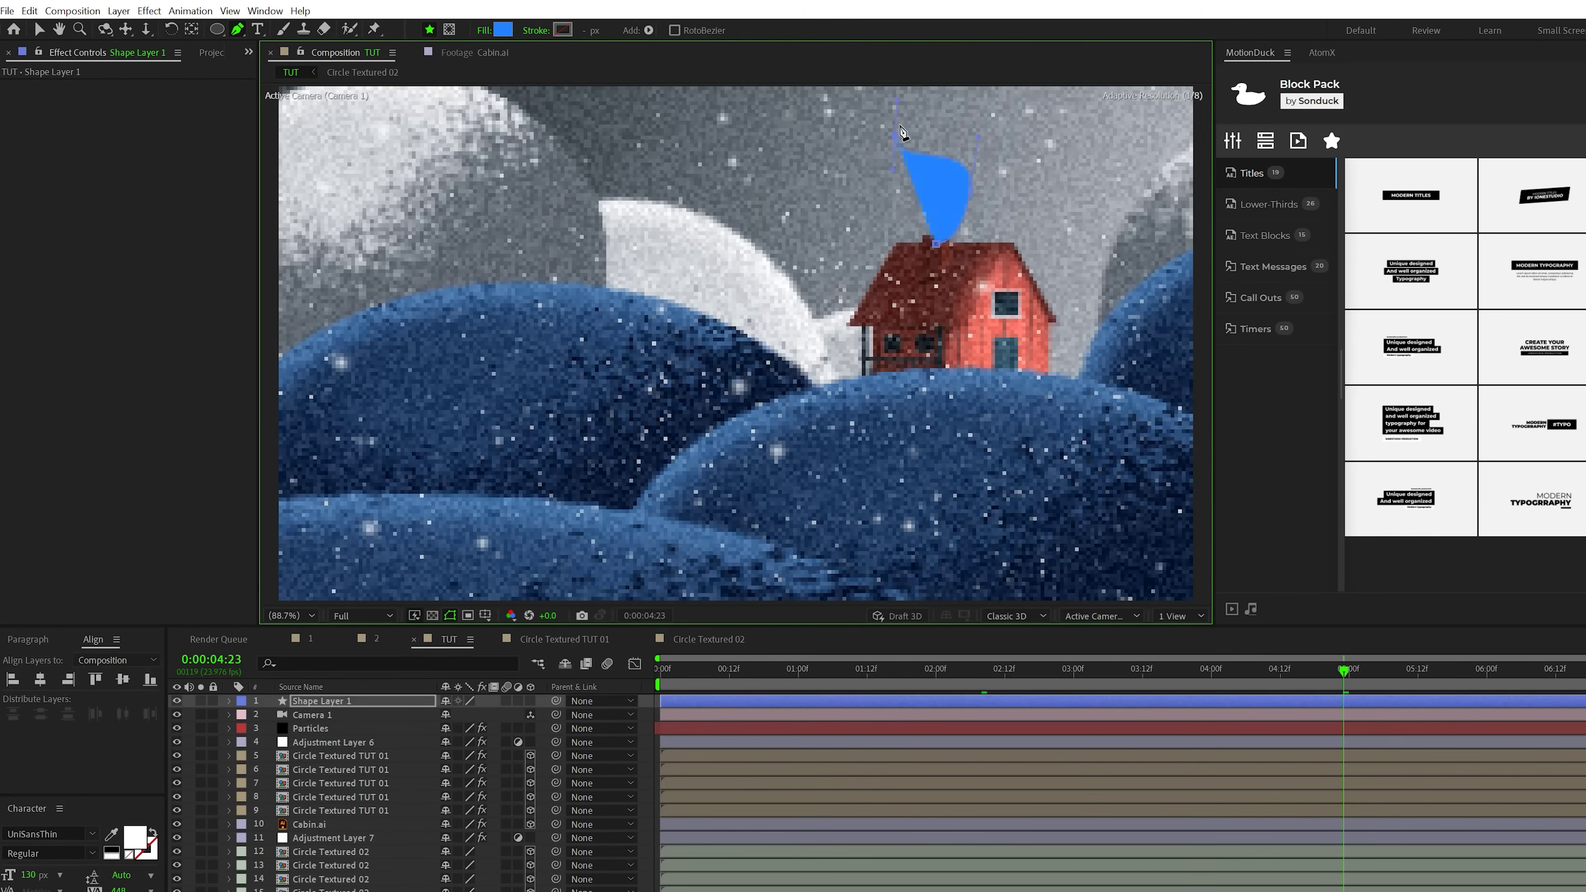
- Give the smoke shape no fill and a thick solid white stroke of about 35-40 px
{"action": "left_click", "coordinate": [484, 30]}
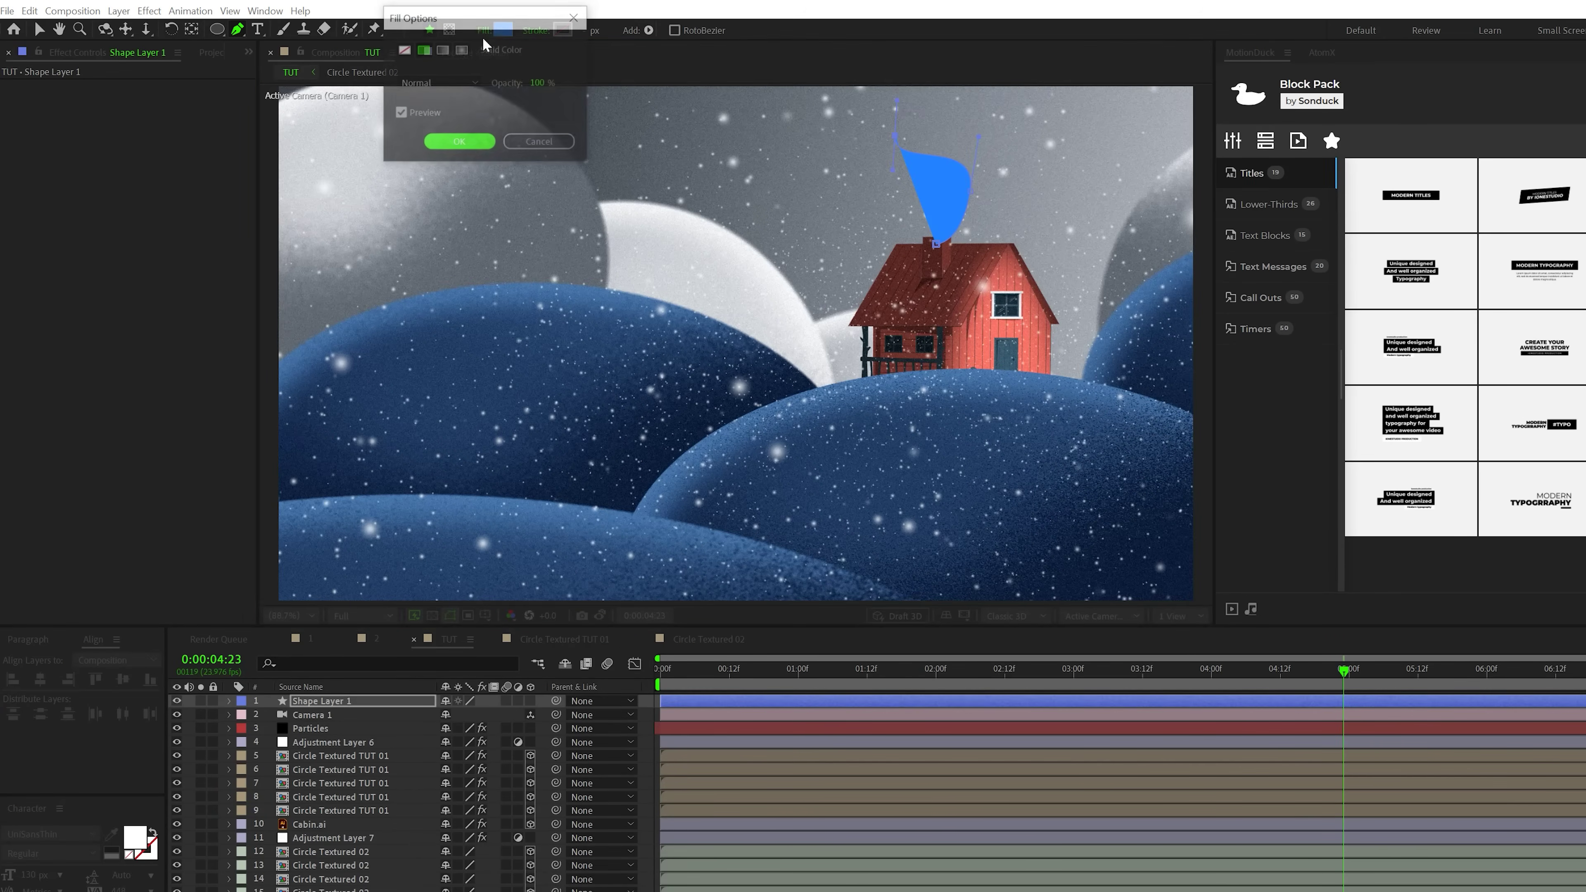
{"action": "left_click", "coordinate": [403, 49]}
{"action": "left_click", "coordinate": [459, 142]}
{"action": "left_click", "coordinate": [529, 30]}
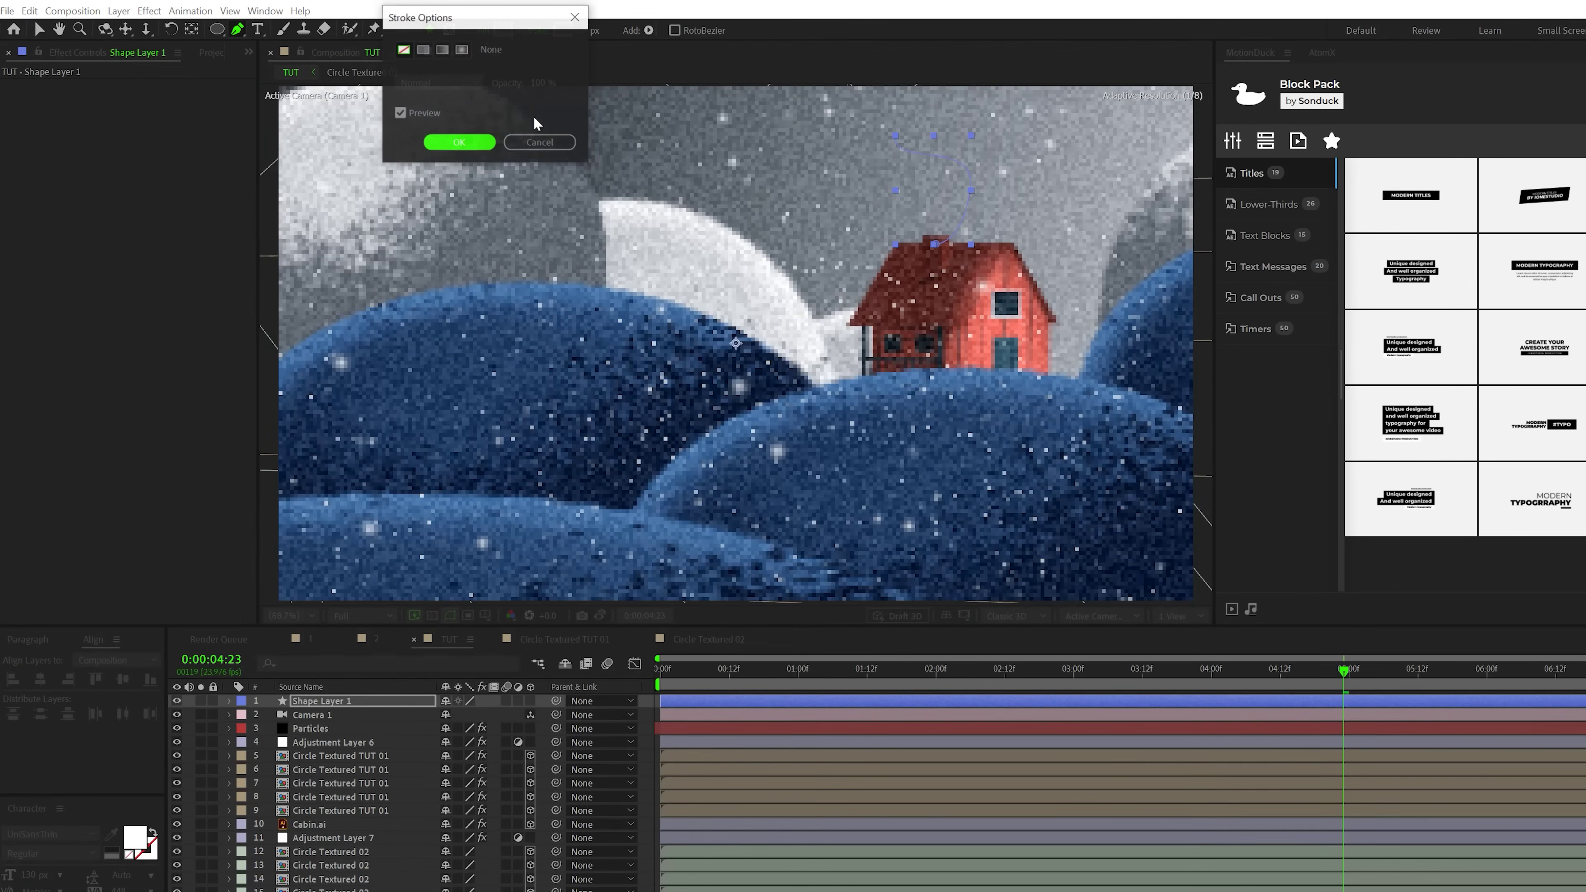
{"action": "left_click", "coordinate": [422, 50]}
{"action": "left_click", "coordinate": [459, 142]}
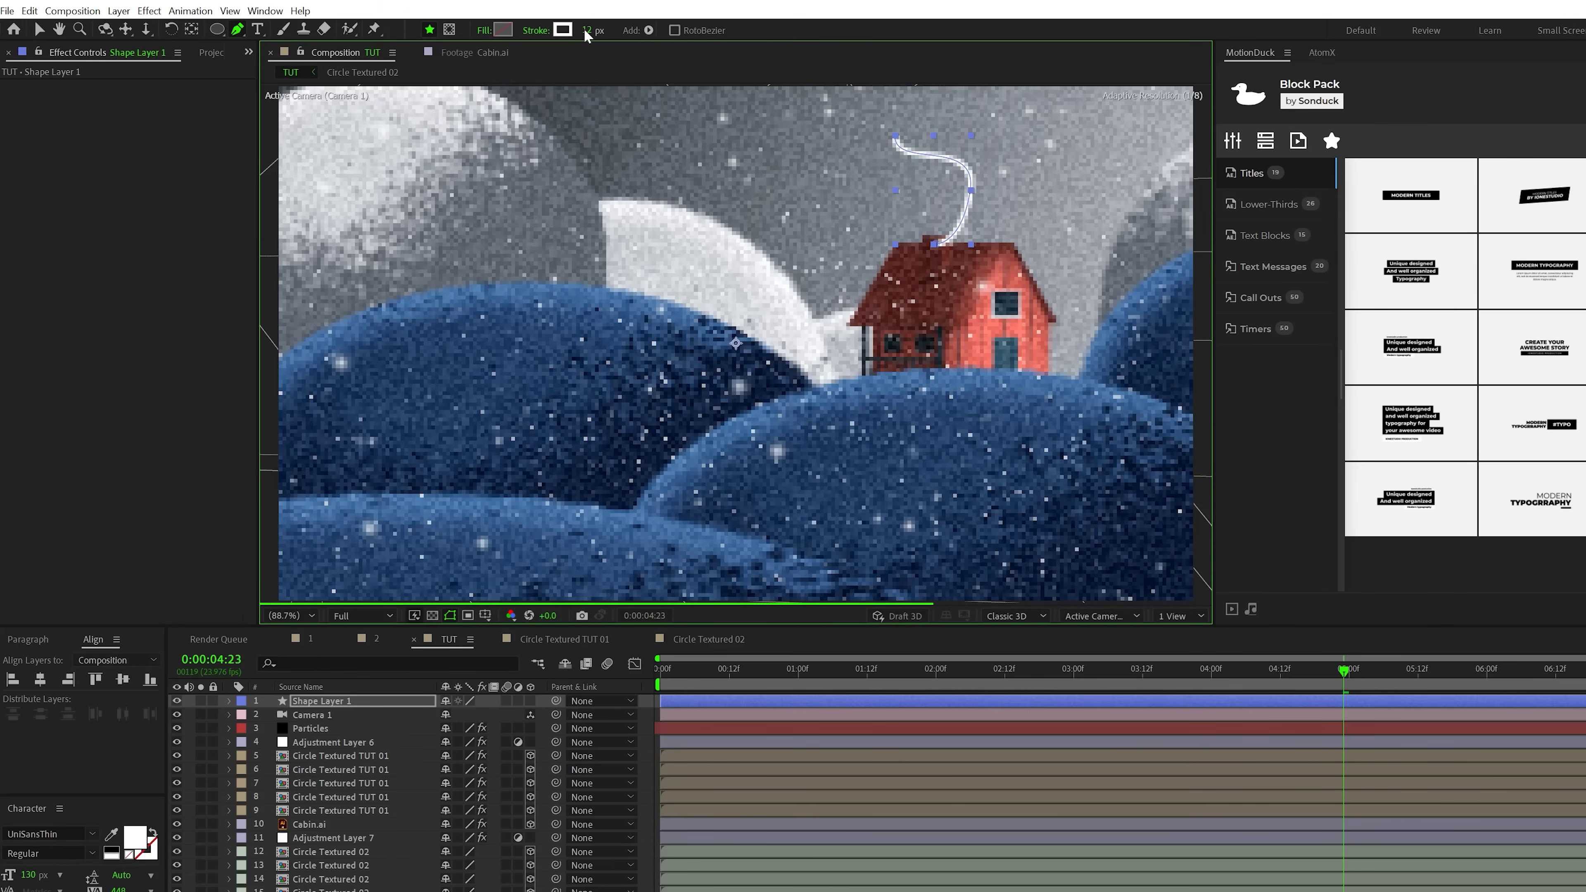
{"action": "left_click_drag", "start_coordinate": [587, 30], "coordinate": [618, 30]}
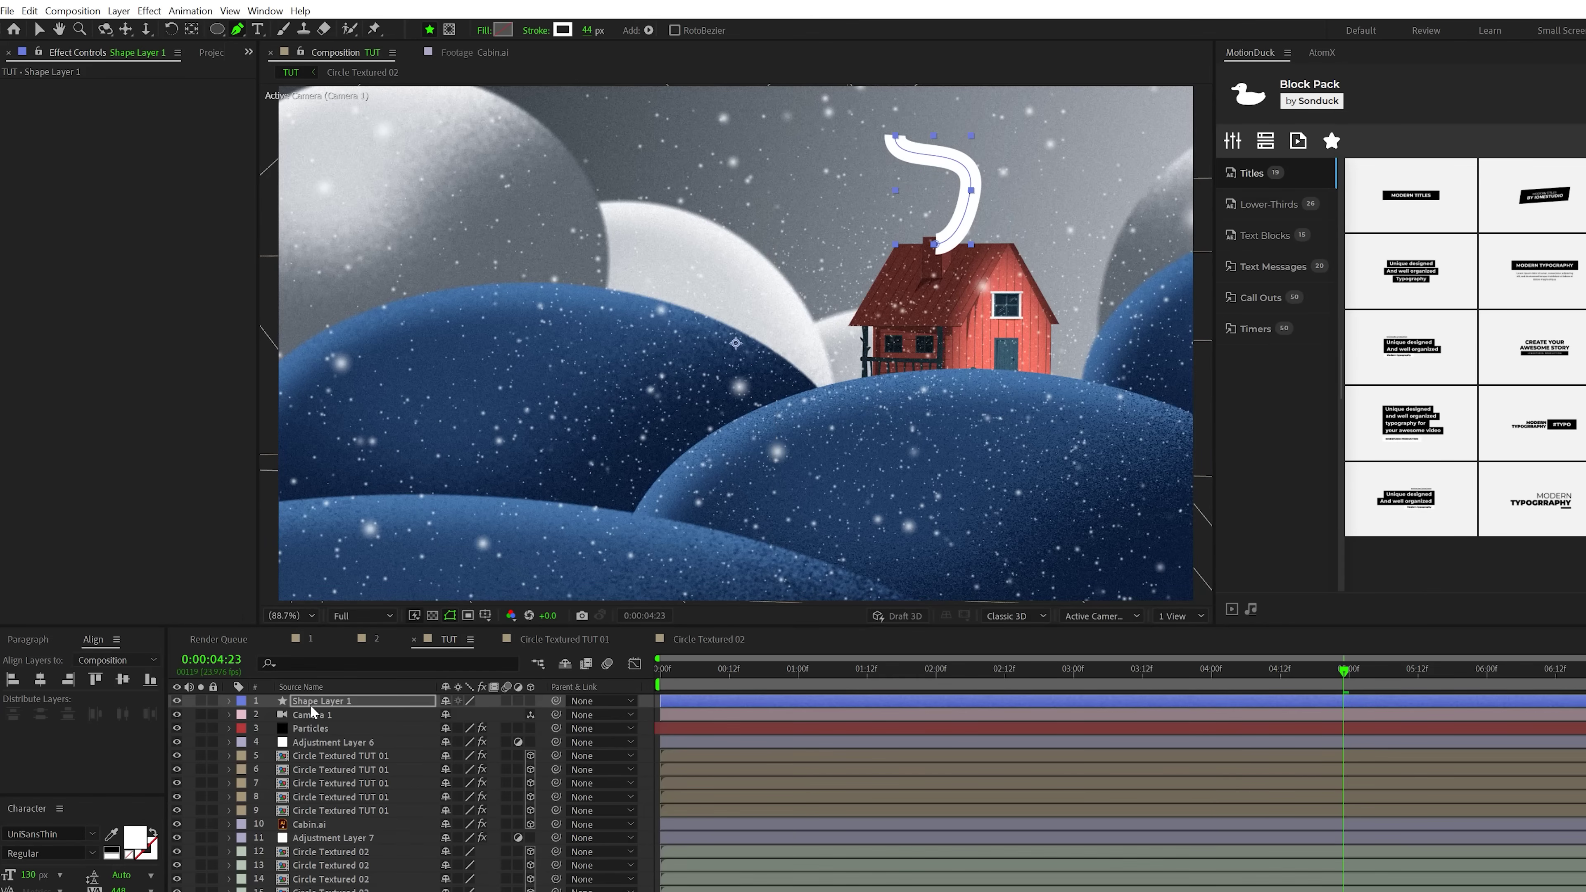
- Make Shape Layer 1 3D and place it below Cabin.ai in the layer stack
{"action": "left_click", "coordinate": [529, 700]}
{"action": "left_click_drag", "start_coordinate": [327, 699], "coordinate": [298, 829]}
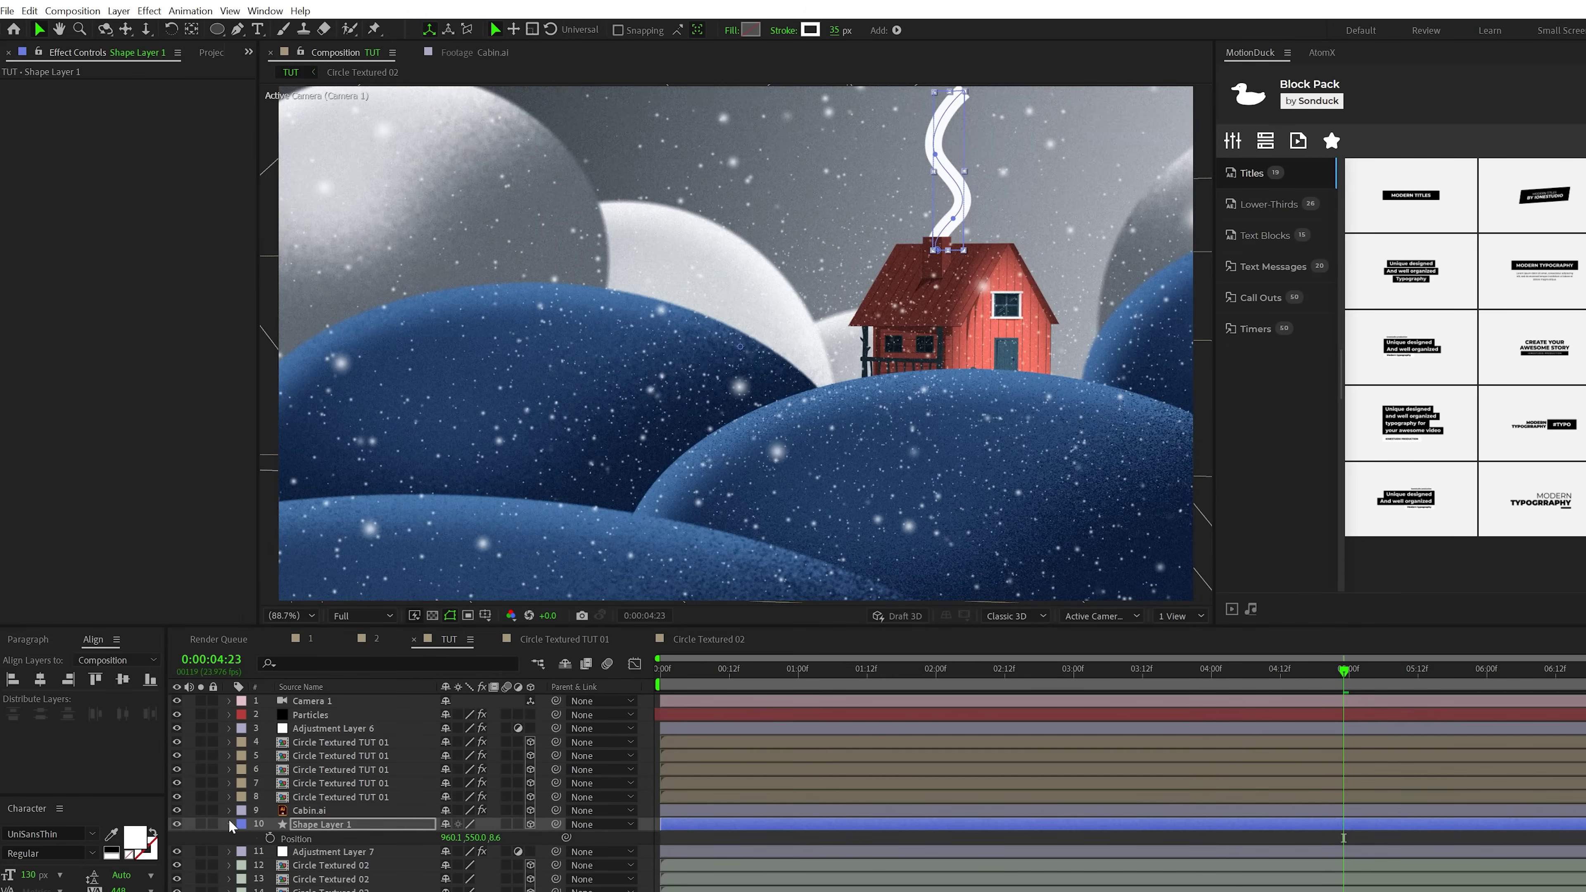
{"action": "left_click", "coordinate": [229, 822]}
{"action": "left_click", "coordinate": [229, 824]}
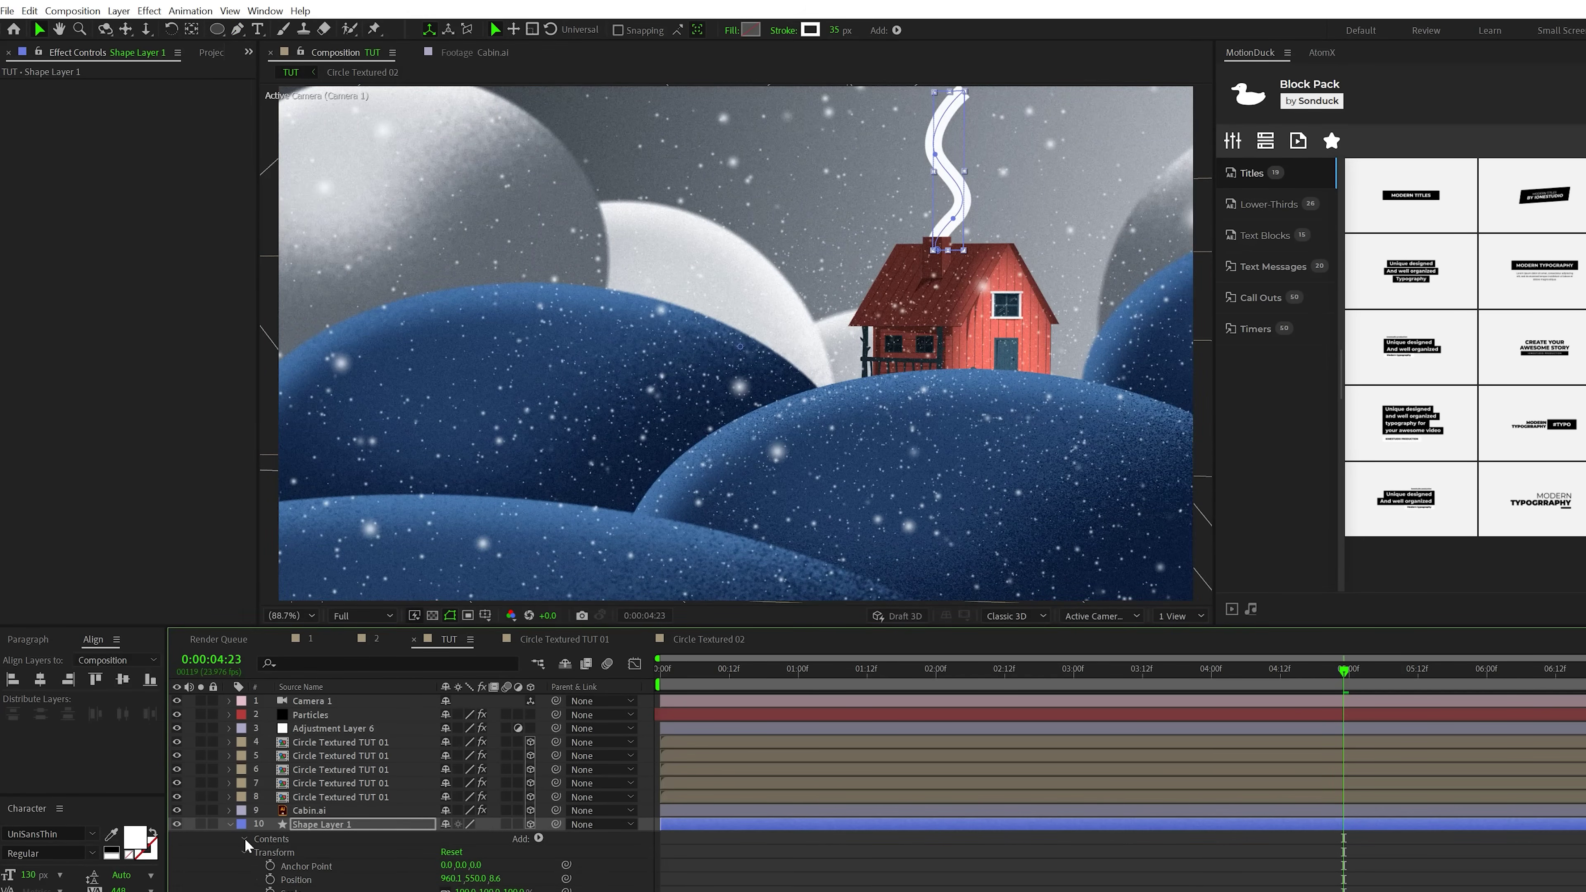
- Taper the smoke's Stroke 1 with End Length 100% and a wider End Width
{"action": "left_click", "coordinate": [254, 852]}
{"action": "left_click", "coordinate": [255, 852]}
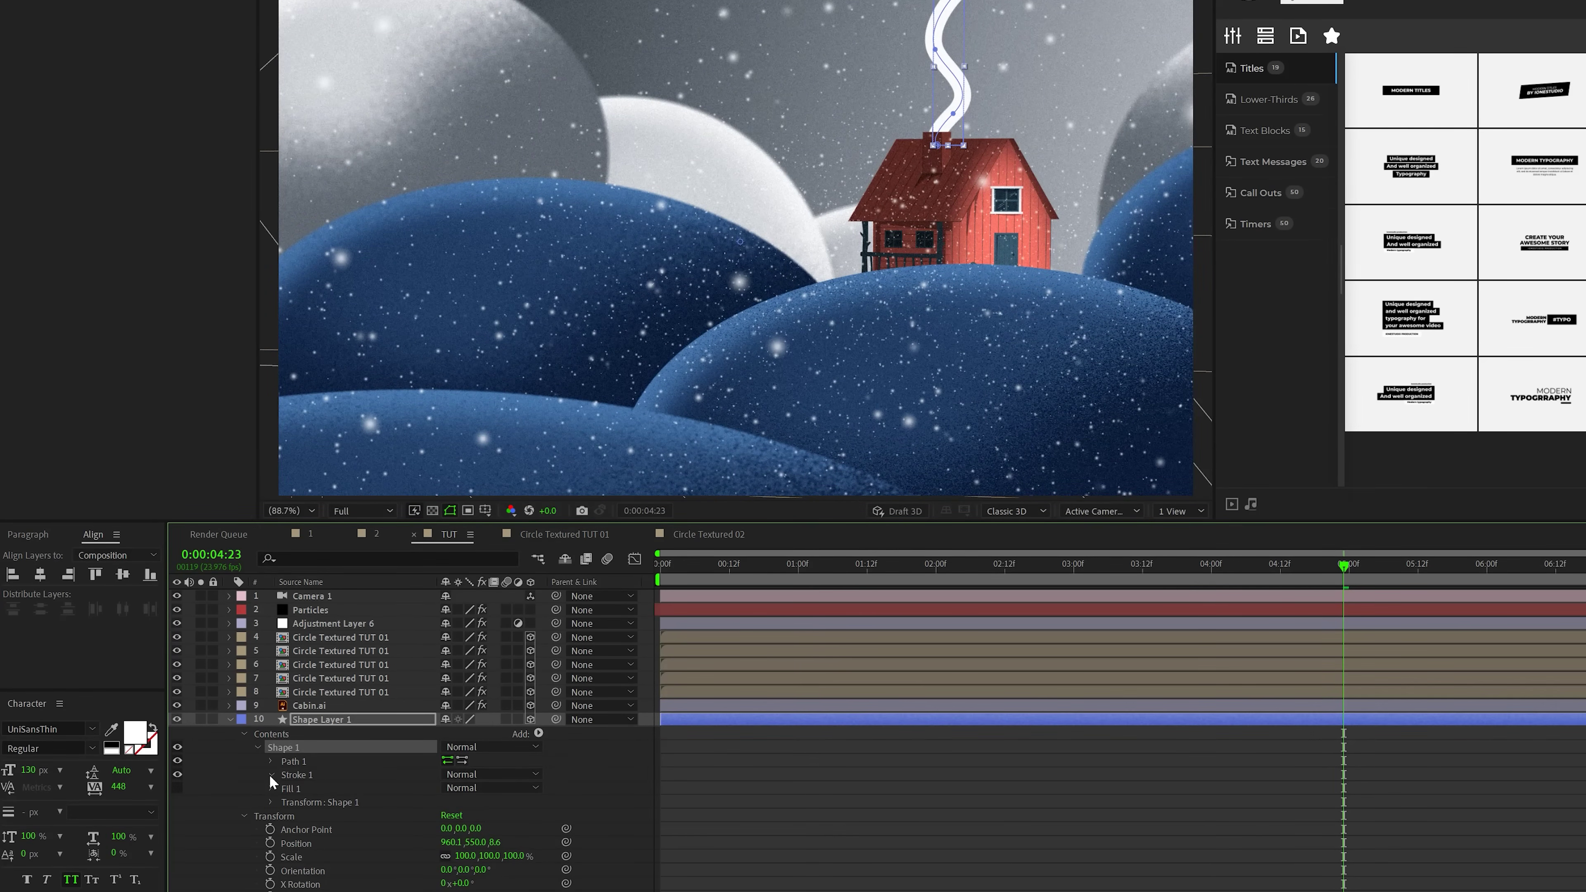
{"action": "left_click", "coordinate": [270, 775]}
{"action": "scroll", "coordinate": [304, 875], "scroll_direction": "down", "scroll_amount": 4}
{"action": "left_click", "coordinate": [286, 737]}
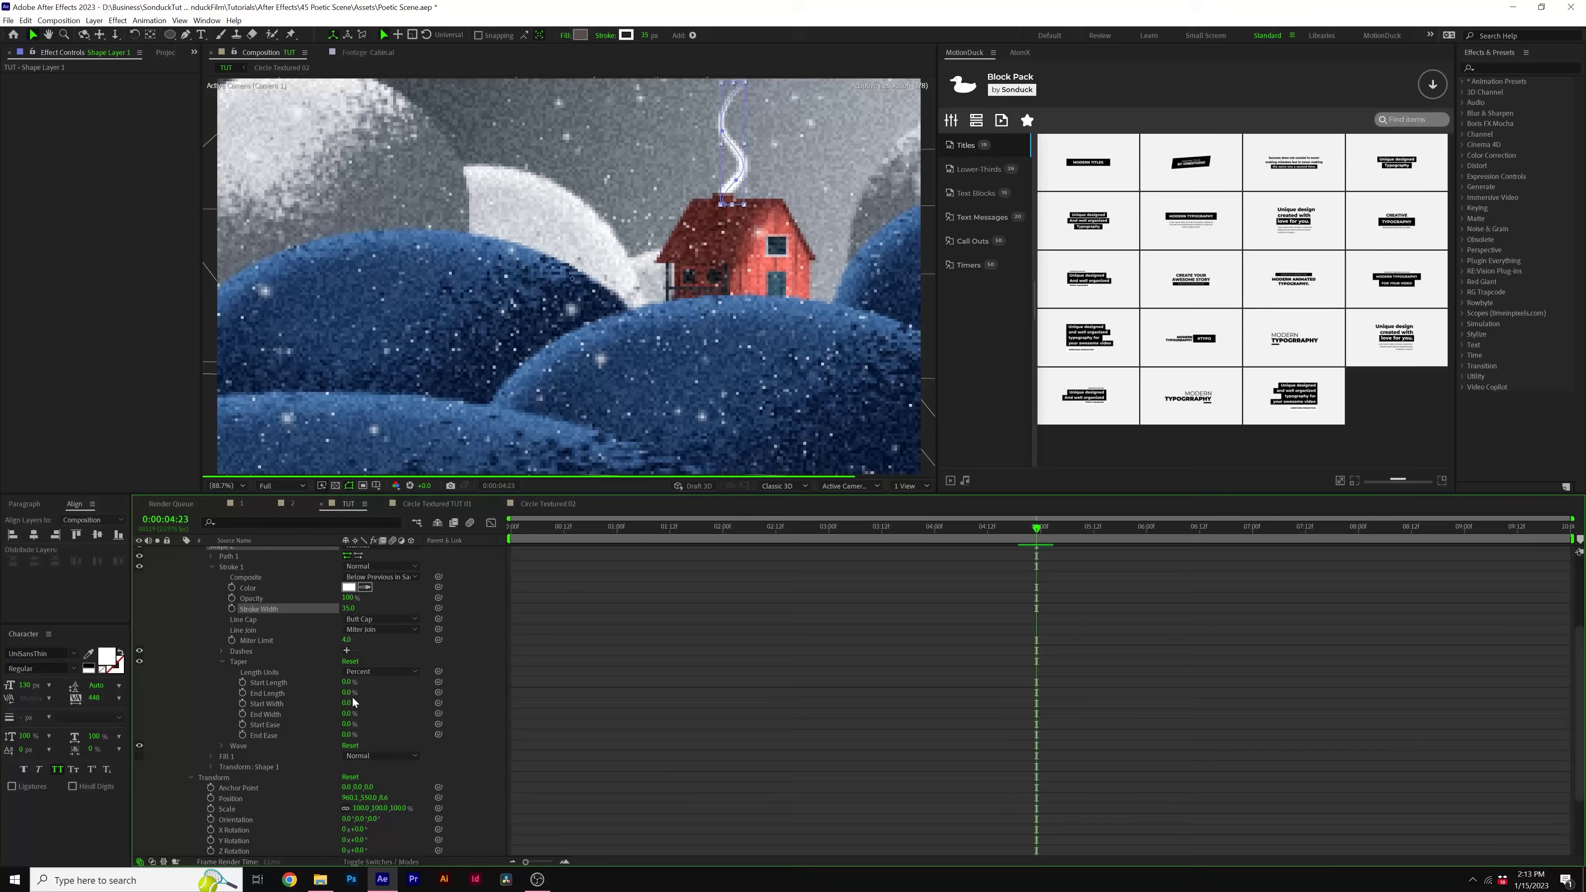
{"action": "left_click", "coordinate": [440, 778]}
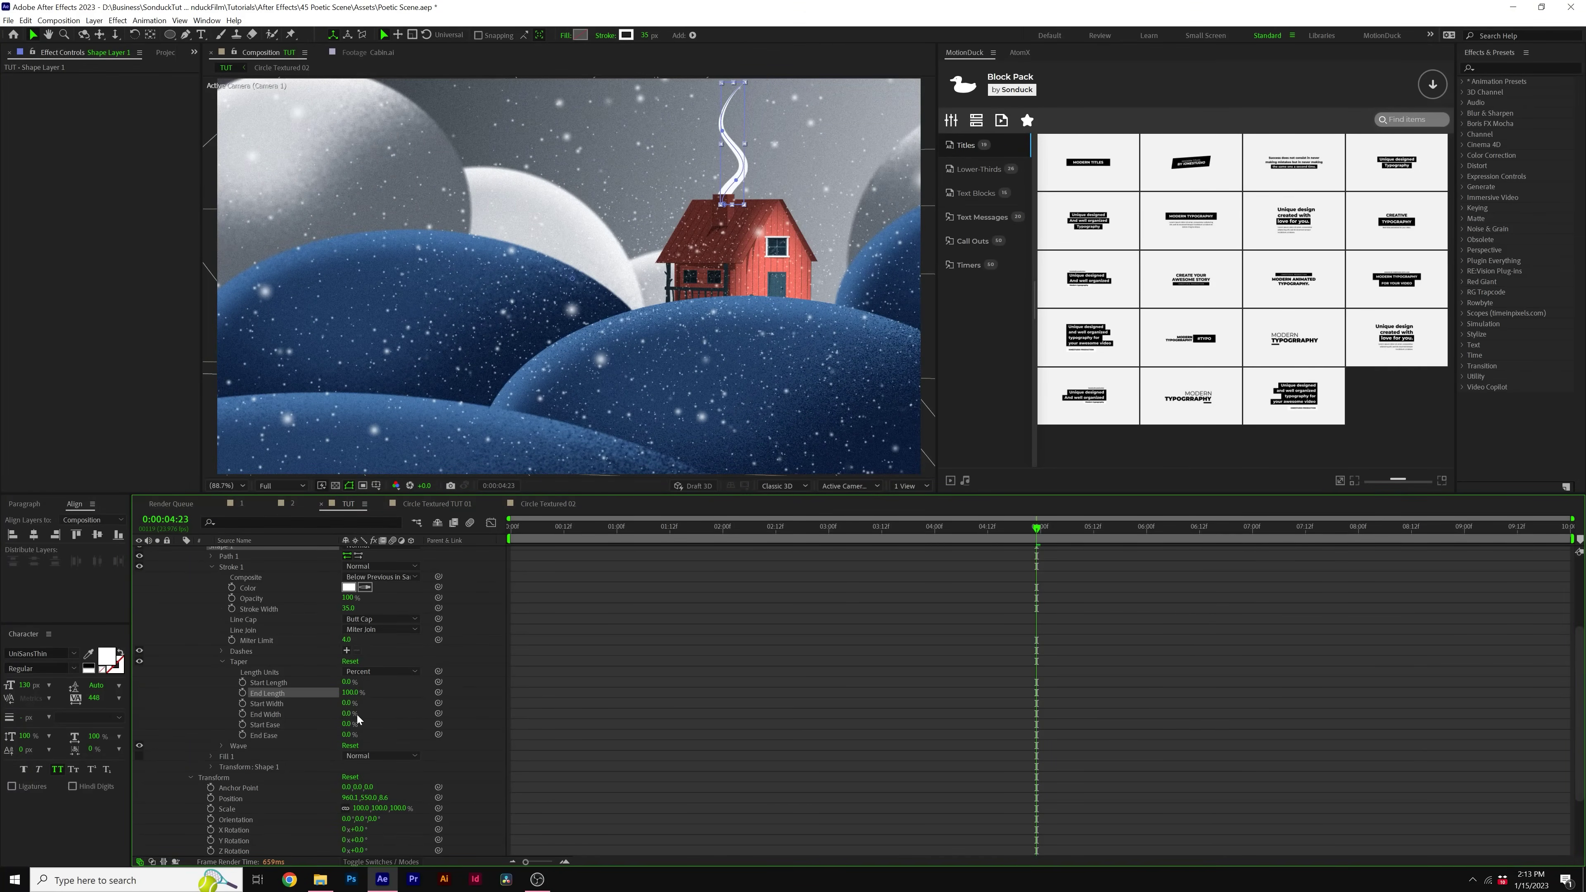
{"action": "left_click_drag", "start_coordinate": [348, 714], "coordinate": [393, 735]}
{"action": "left_click", "coordinate": [653, 182]}
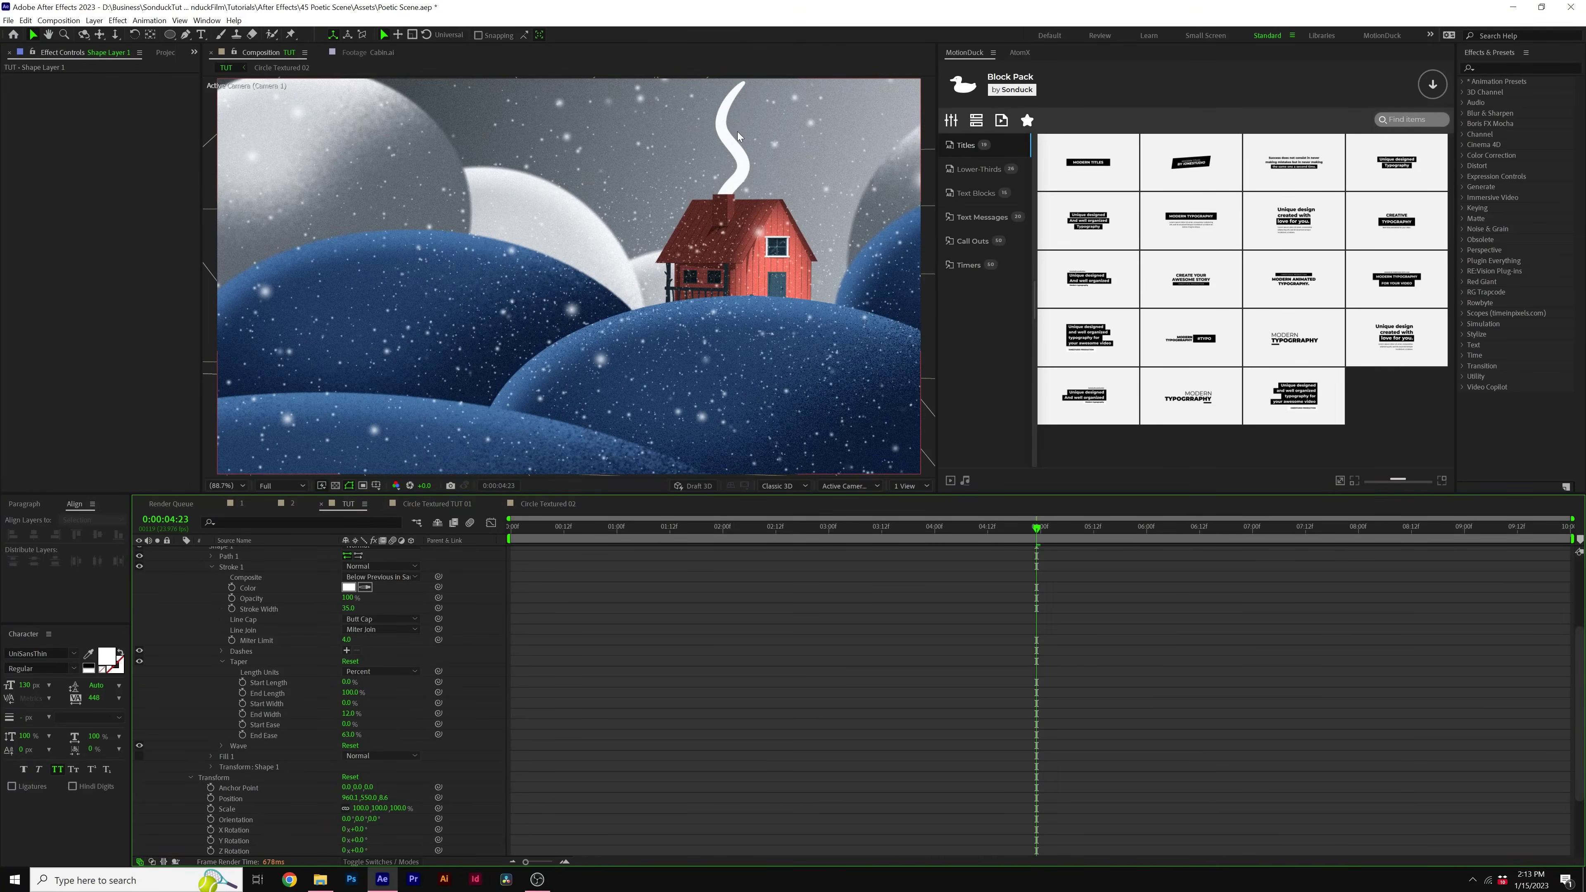
- Apply Distort > Turbulent Displace to the smoke shape layer
{"action": "scroll", "coordinate": [230, 631], "scroll_direction": "up", "scroll_amount": 4}
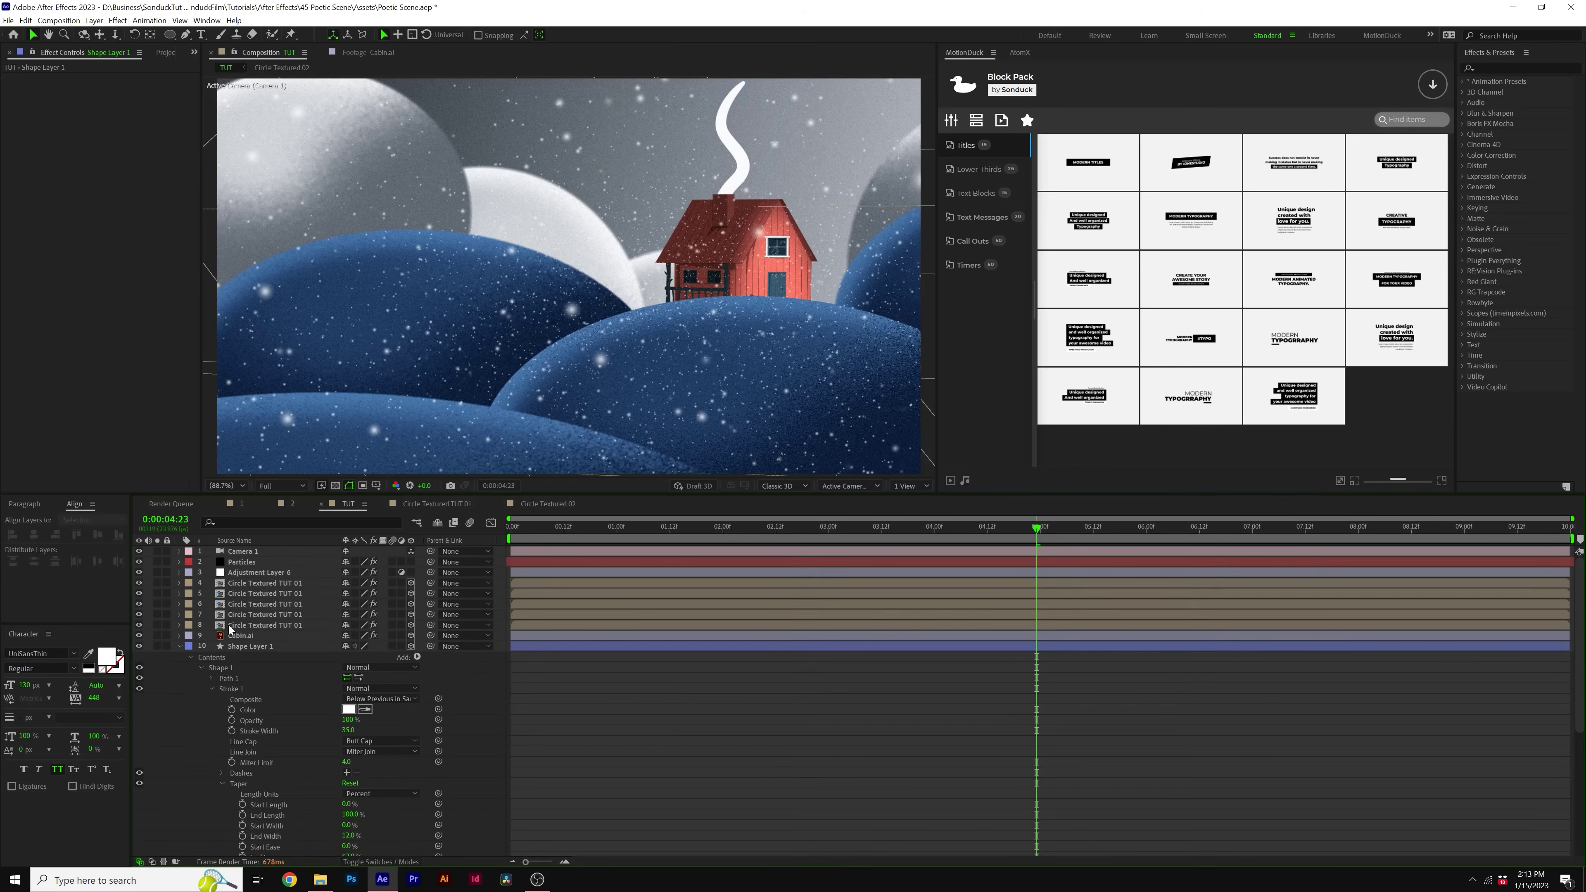
{"action": "left_click", "coordinate": [242, 648]}
{"action": "left_click", "coordinate": [117, 20]}
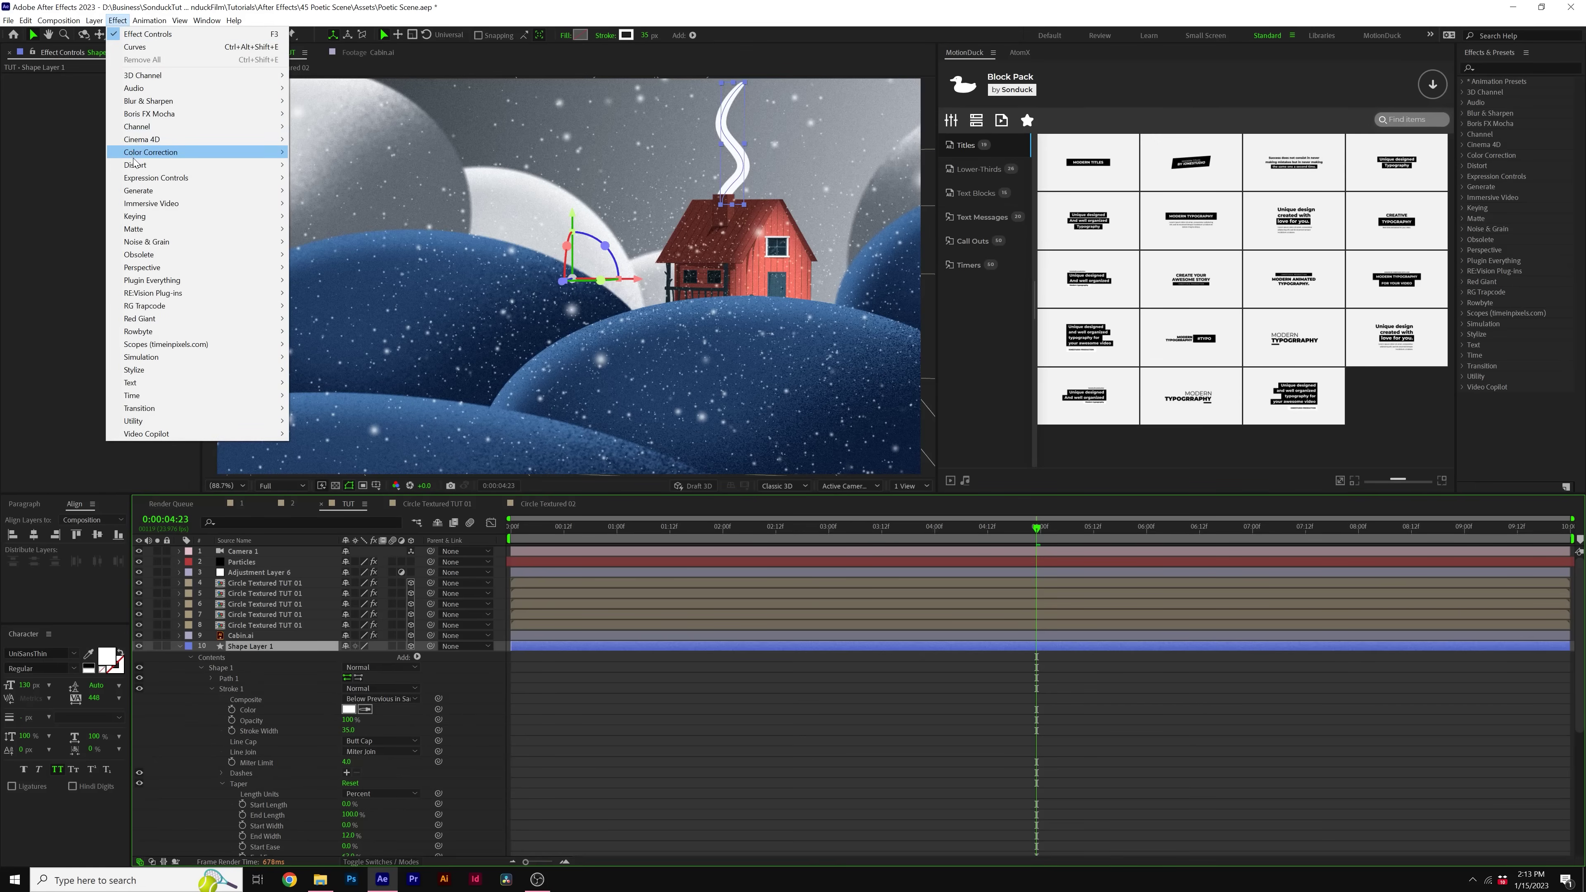
{"action": "mouse_move", "coordinate": [135, 165]}
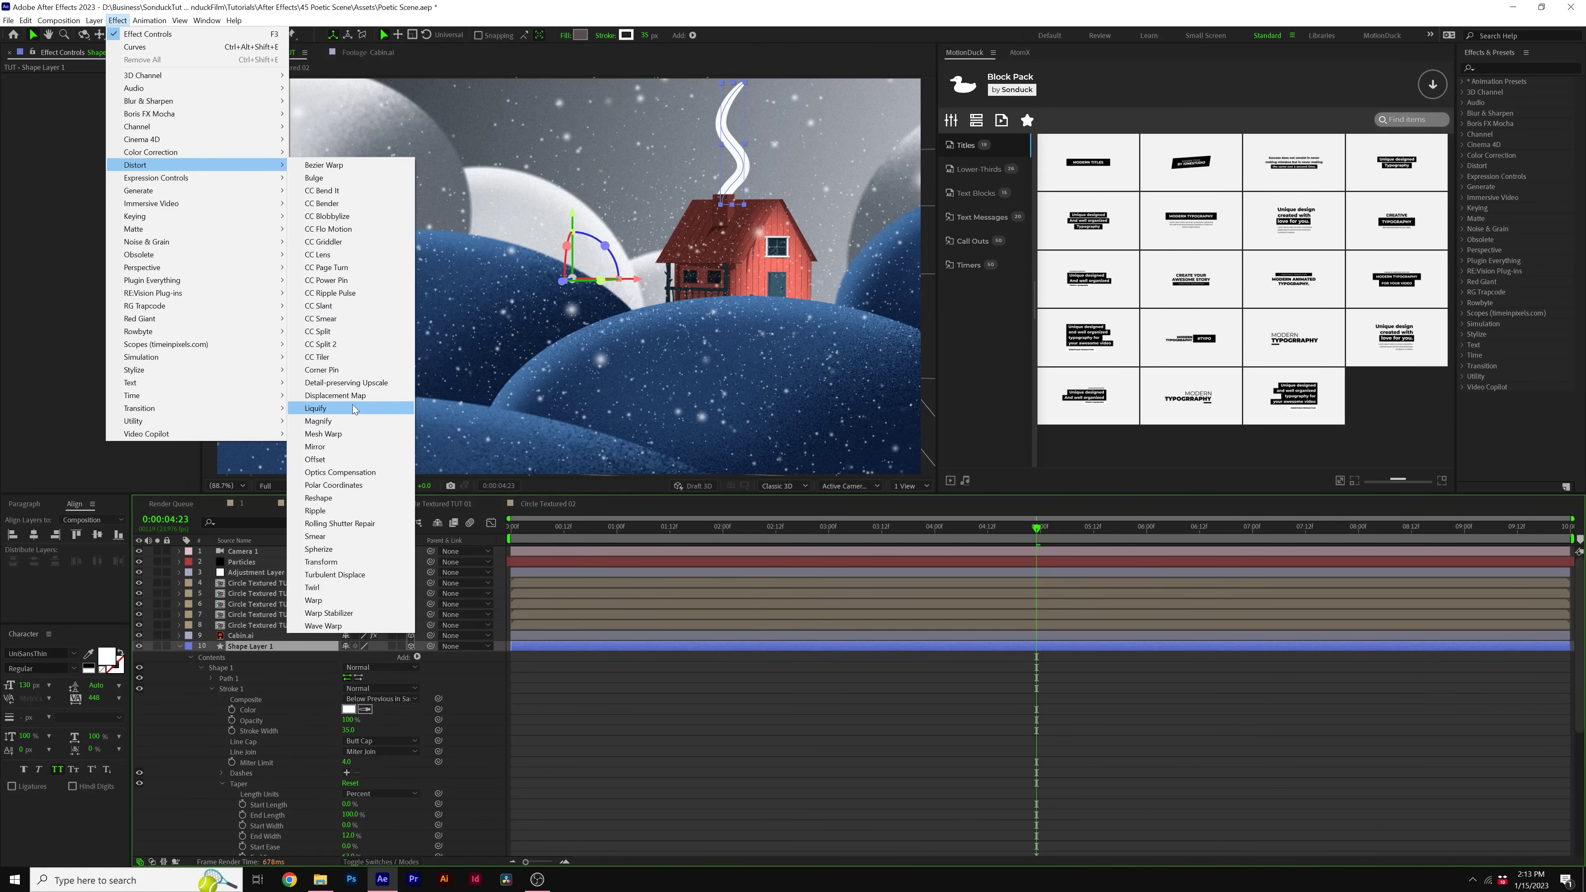
{"action": "left_click", "coordinate": [331, 574]}
- Set Turbulent Displace Amount 10, Size 50, and Evolution expression time*250
{"action": "left_click", "coordinate": [120, 99]}
{"action": "type", "text": "1"}
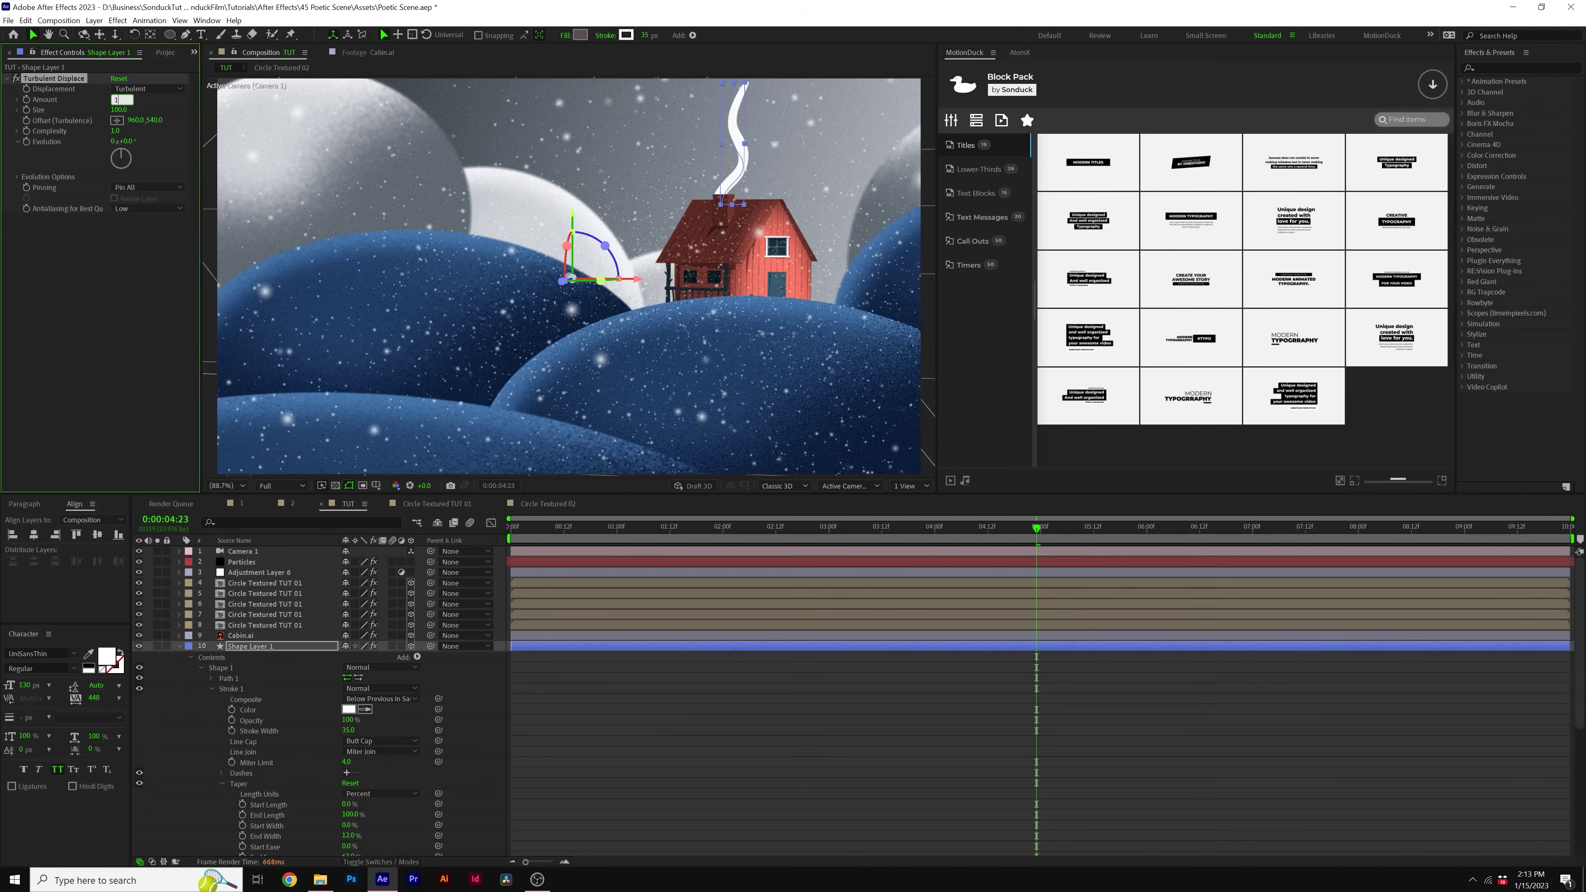
{"action": "type", "text": "0"}
{"action": "key", "text": "Tab"}
{"action": "type", "text": "5"}
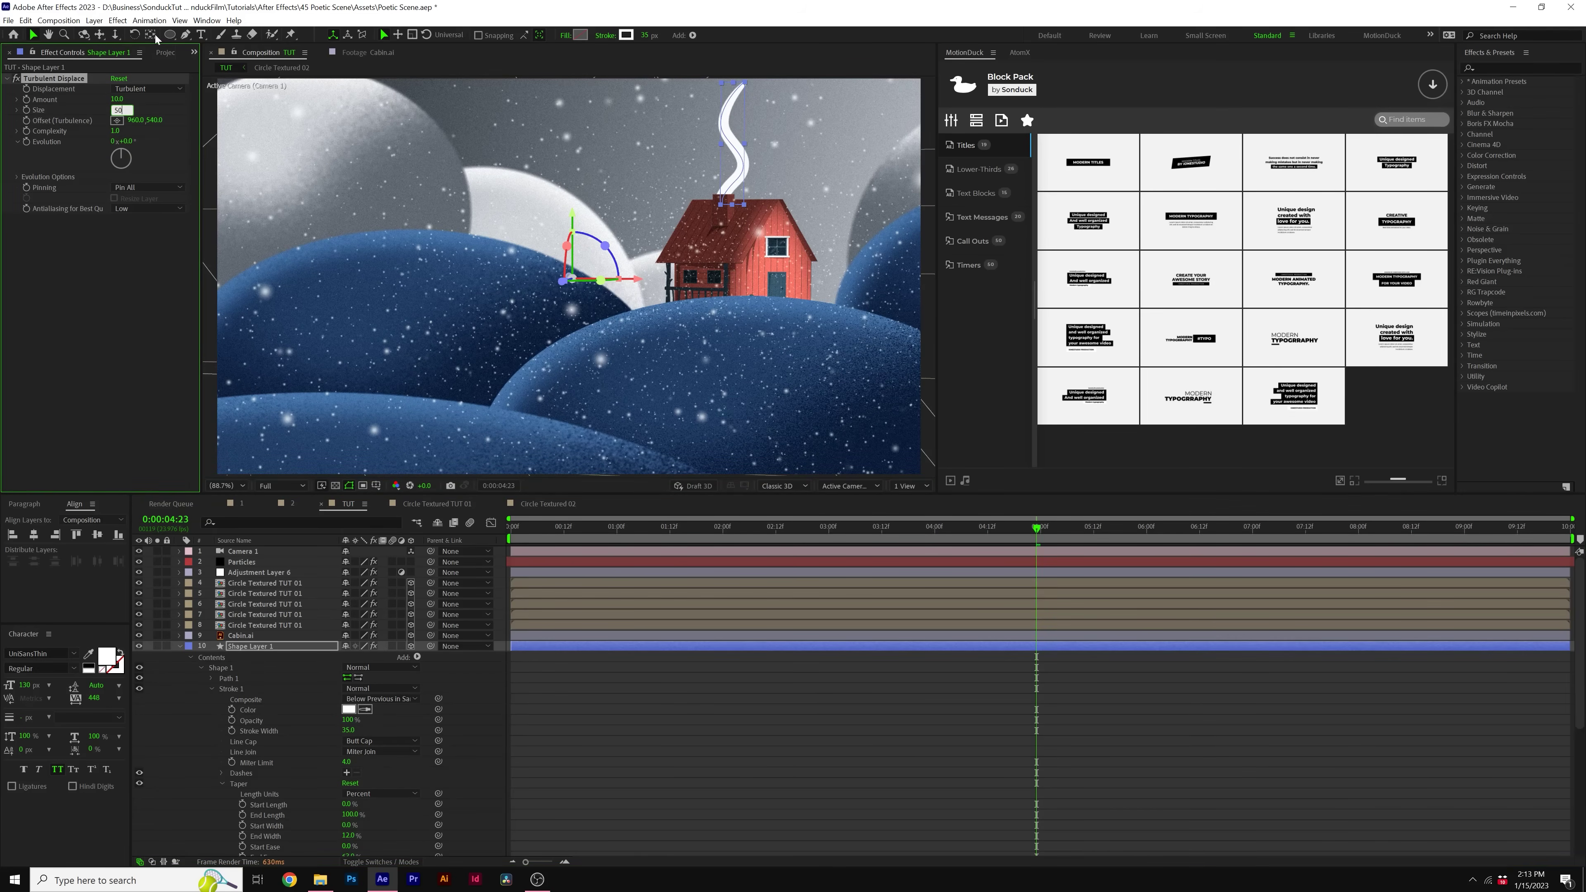
{"action": "type", "text": "0"}
{"action": "left_click", "coordinate": [27, 143], "text": "alt"}
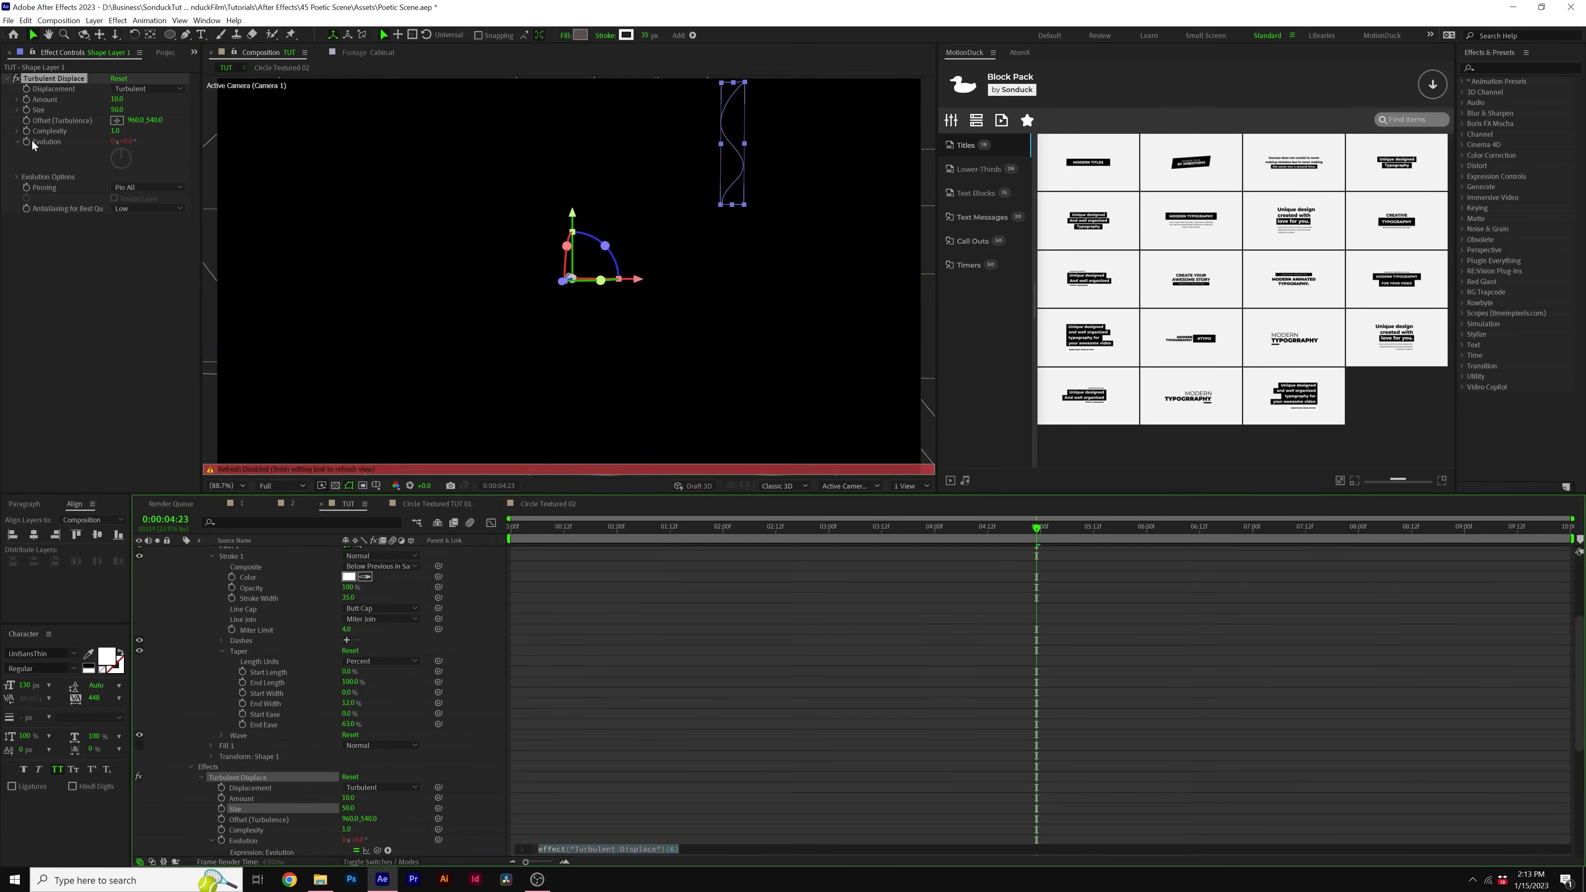
{"action": "type", "text": "time*2"}
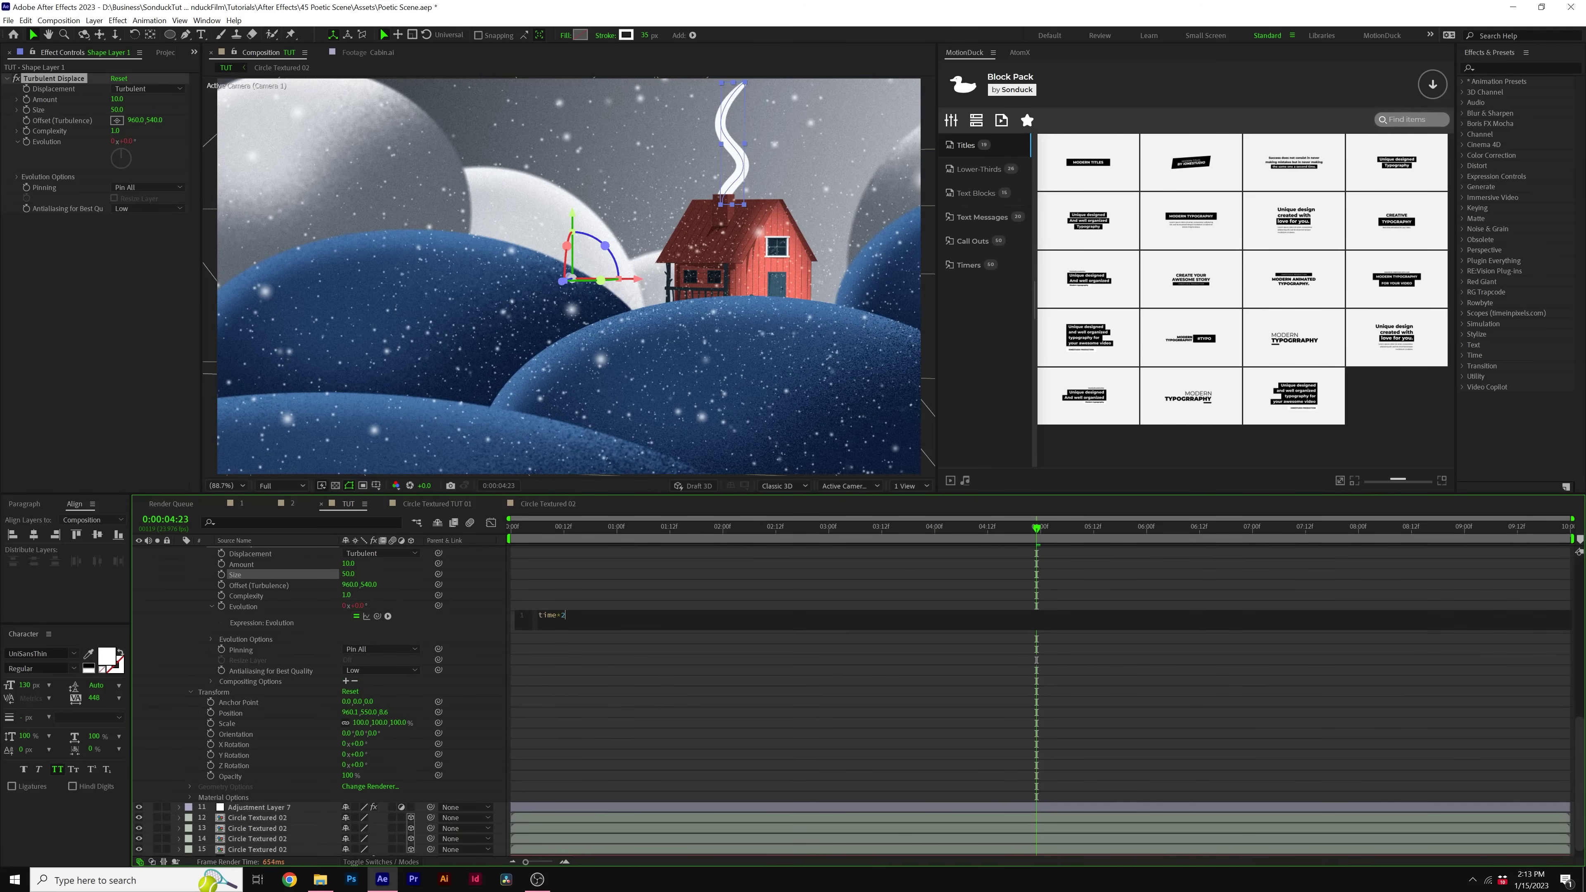
{"action": "type", "text": "50"}
{"action": "left_click", "coordinate": [346, 763]}
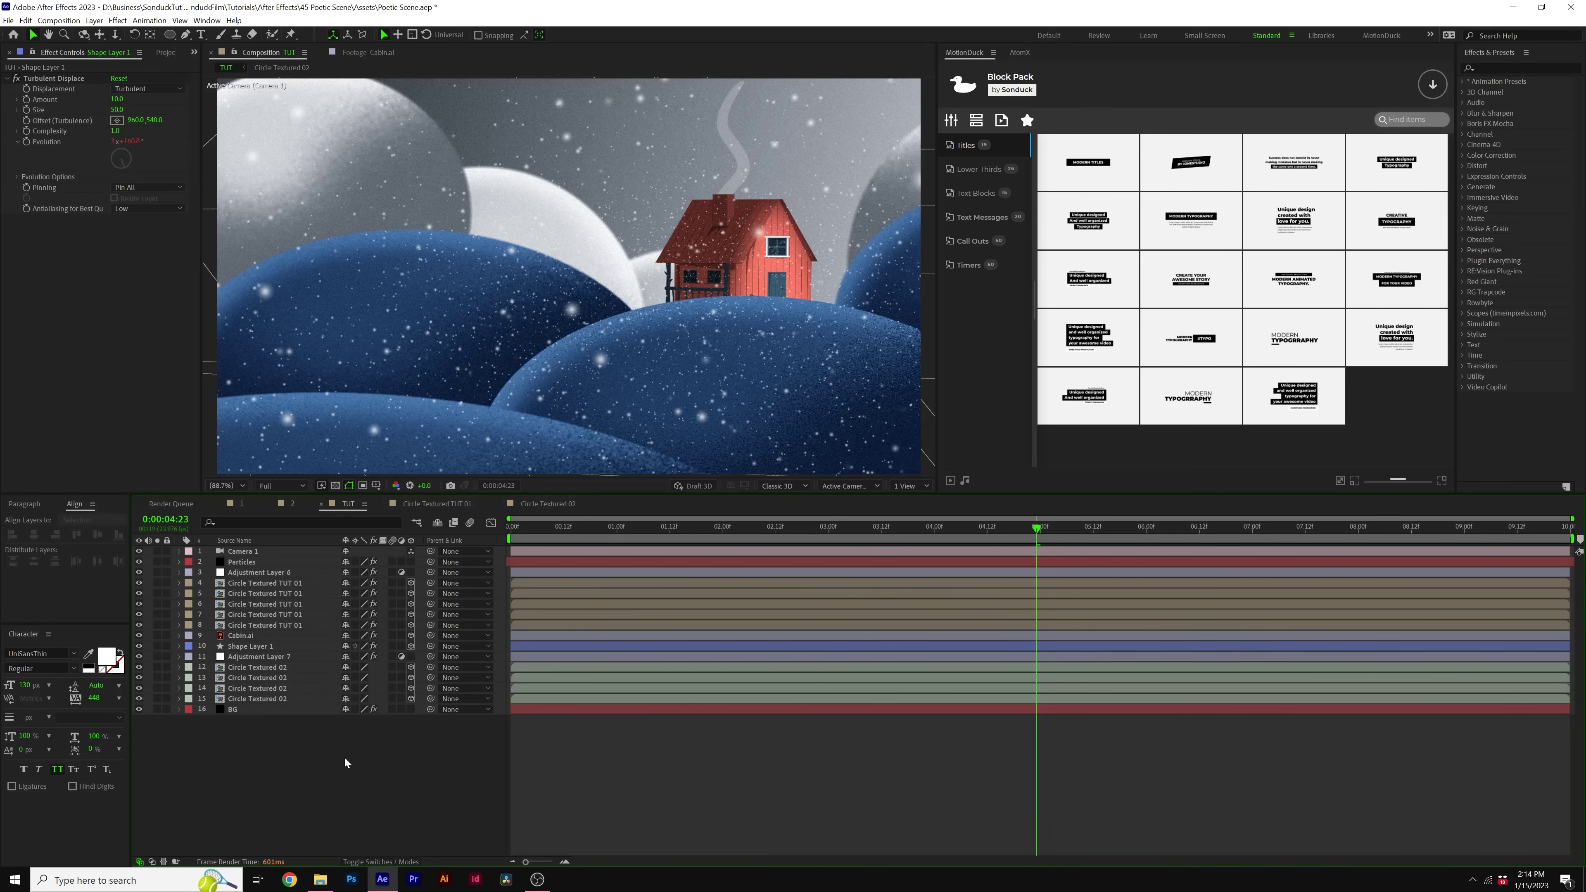